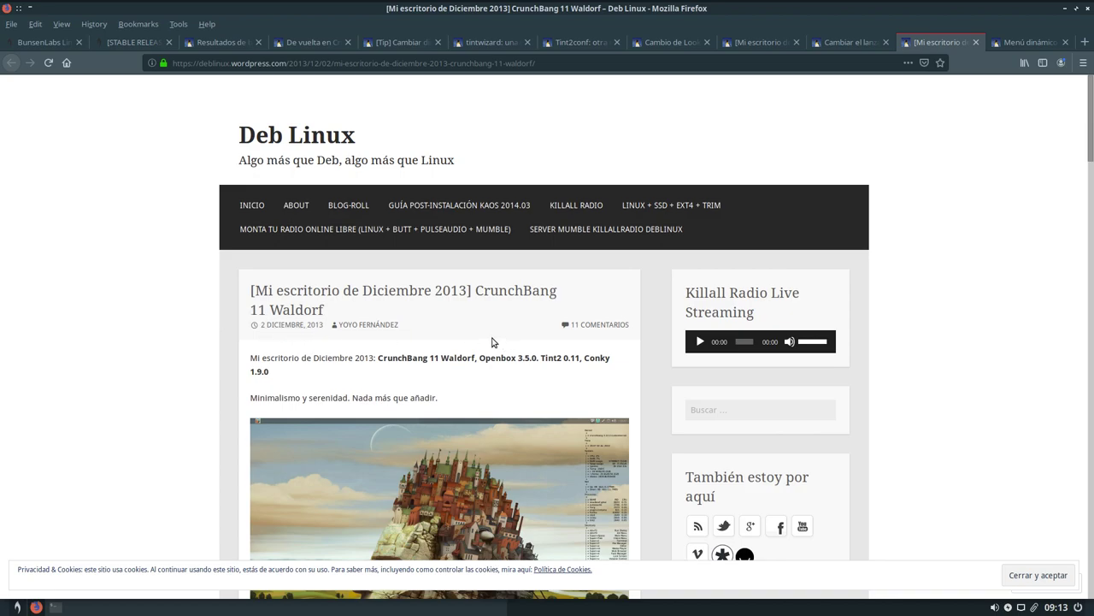
Look through the December 2013 CrunchBang desktop post and the openbox-menu article, including its full-size menu screenshot
scroll(462, 354, "down", 5)
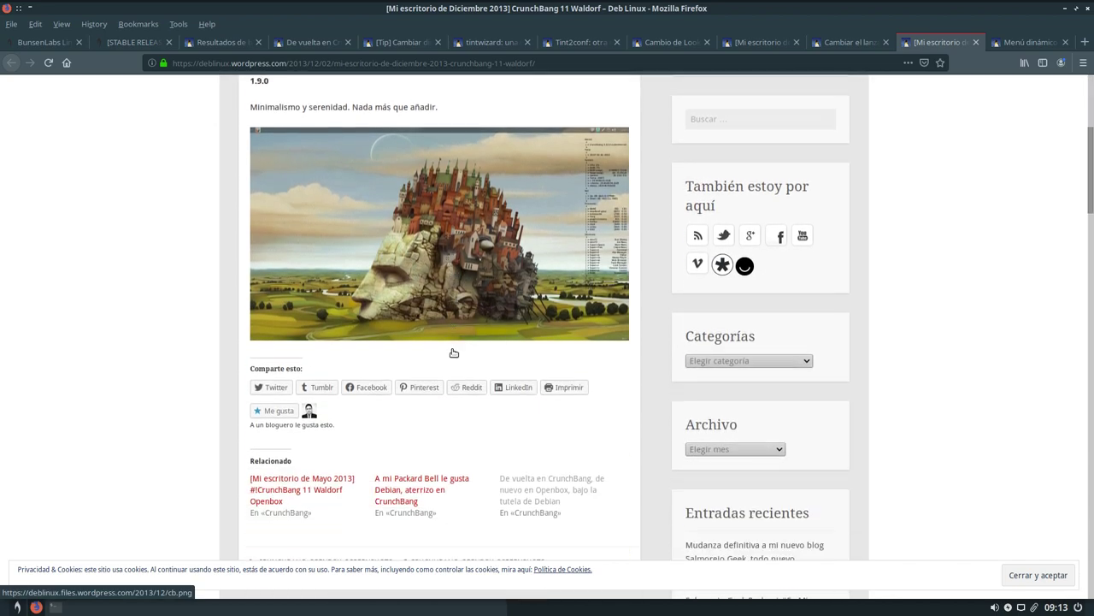
scroll(454, 354, "up", 5)
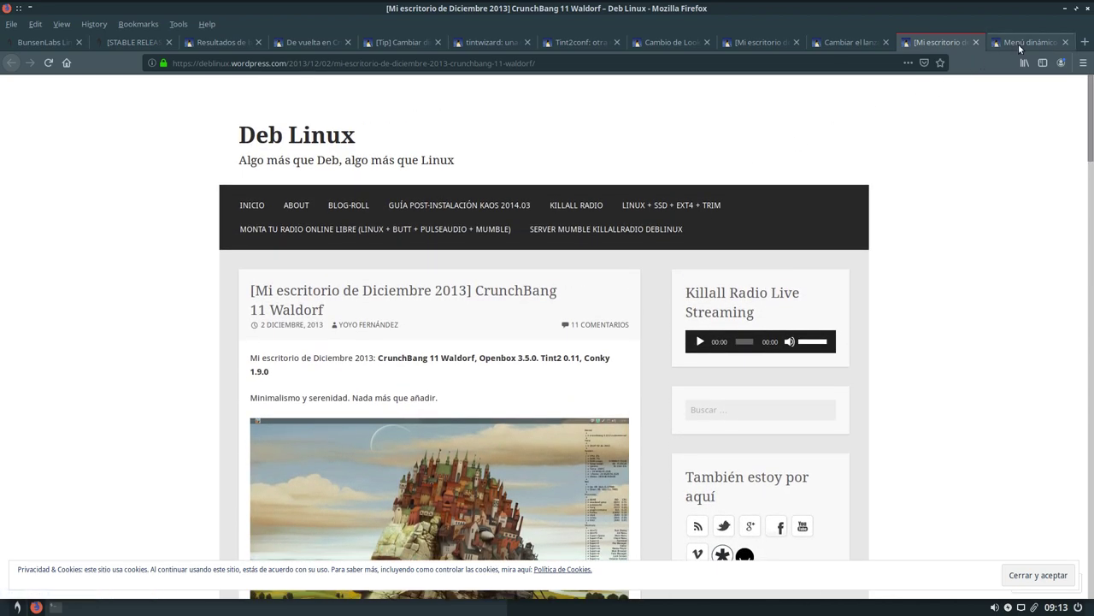
left_click(1019, 49)
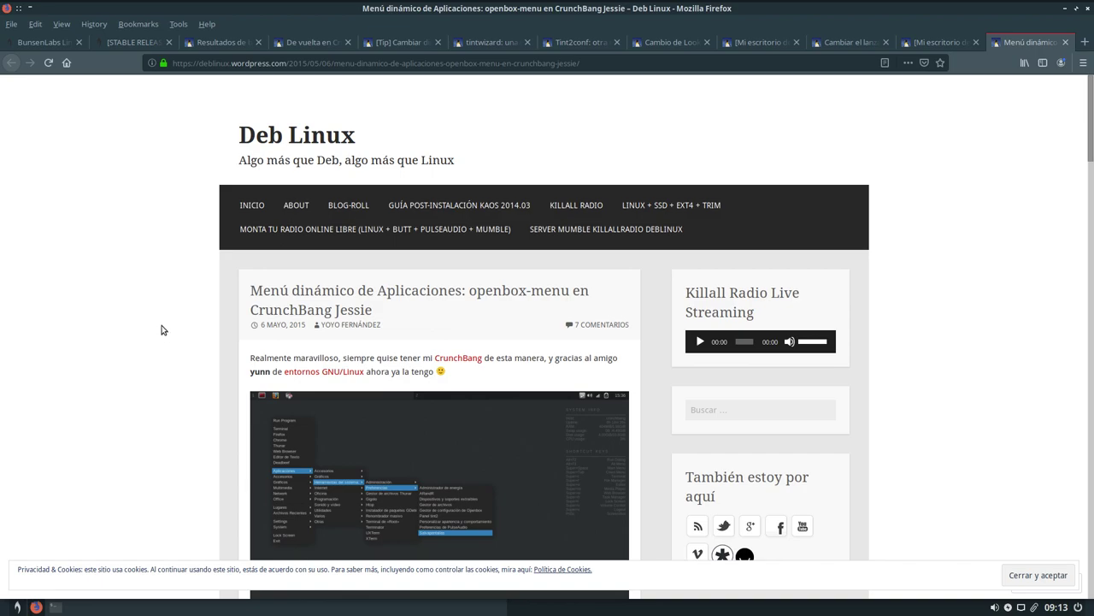
scroll(267, 361, "down", 5)
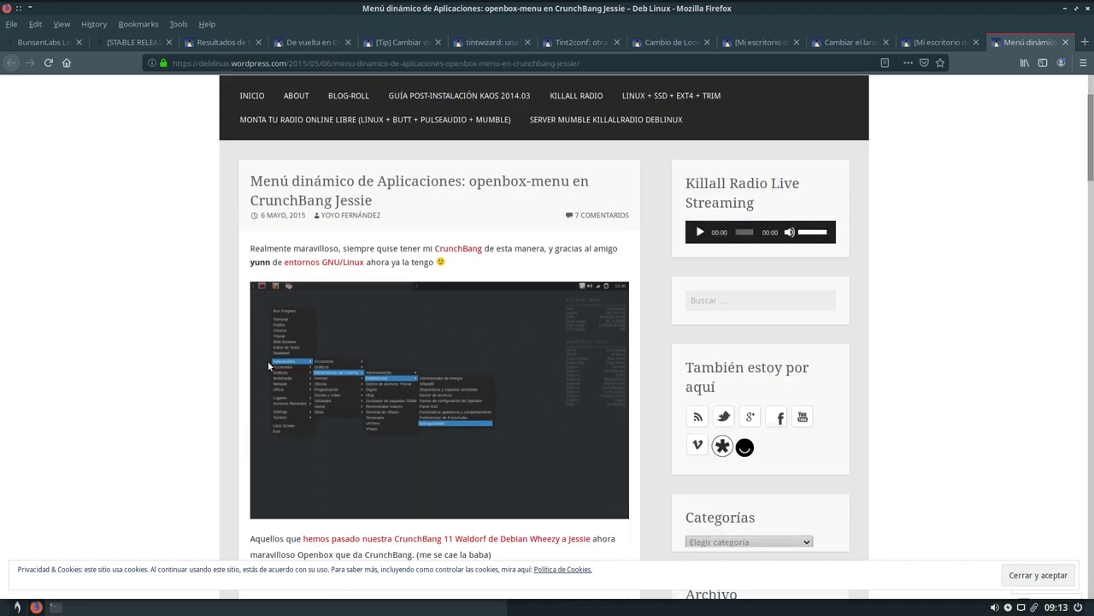
left_click(428, 277)
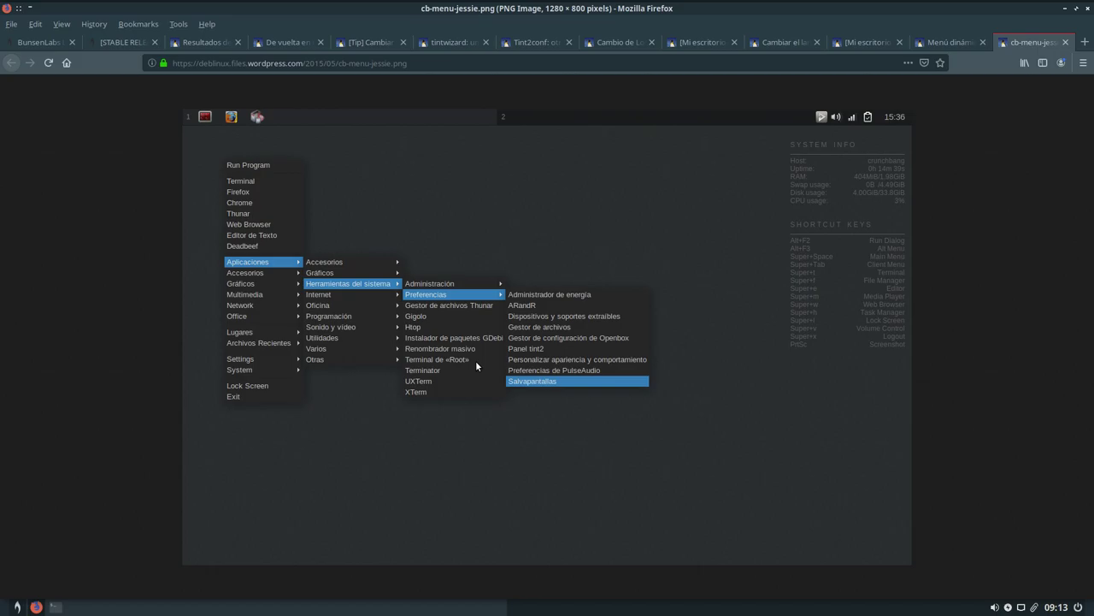
left_click(1065, 41)
scroll(487, 239, "down", 3)
scroll(492, 311, "up", 7)
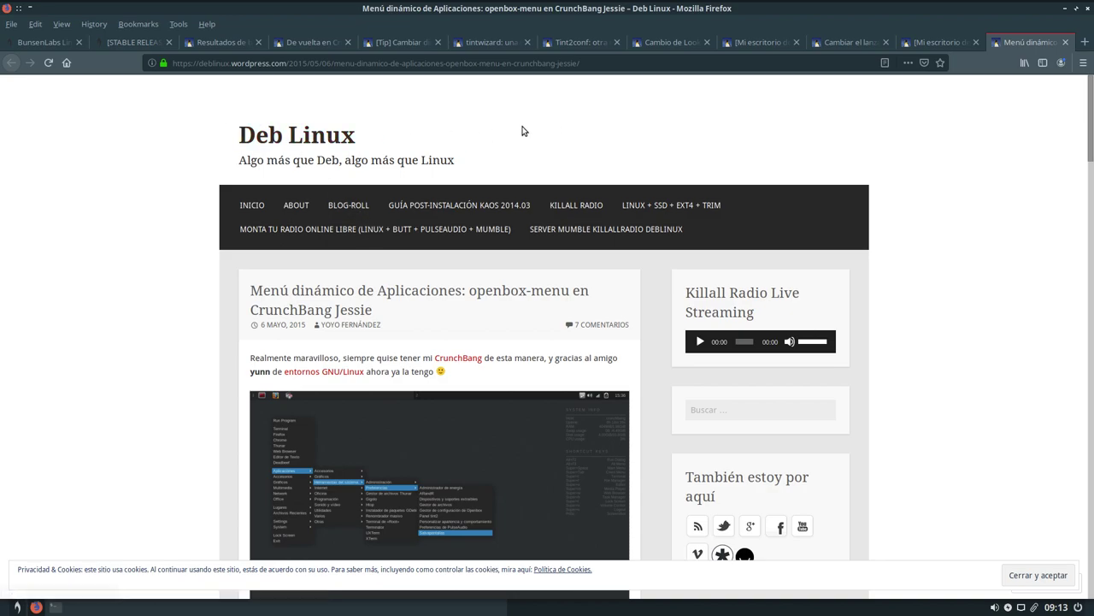
Minimize the browser, restore the terminal, and enlarge and reposition its window on the desktop
left_click(1066, 13)
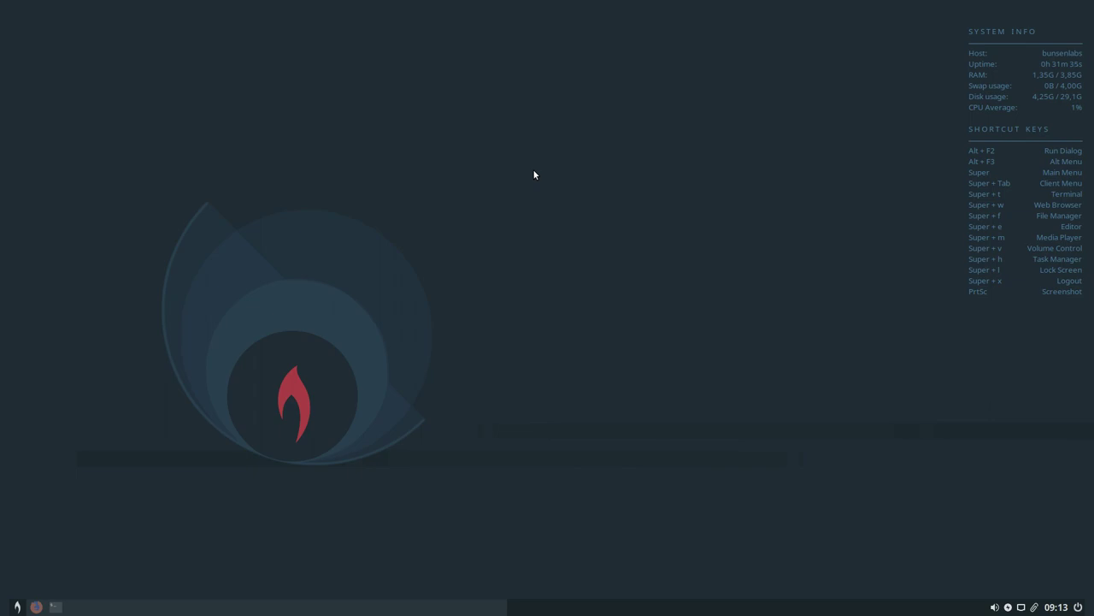
left_click(58, 605)
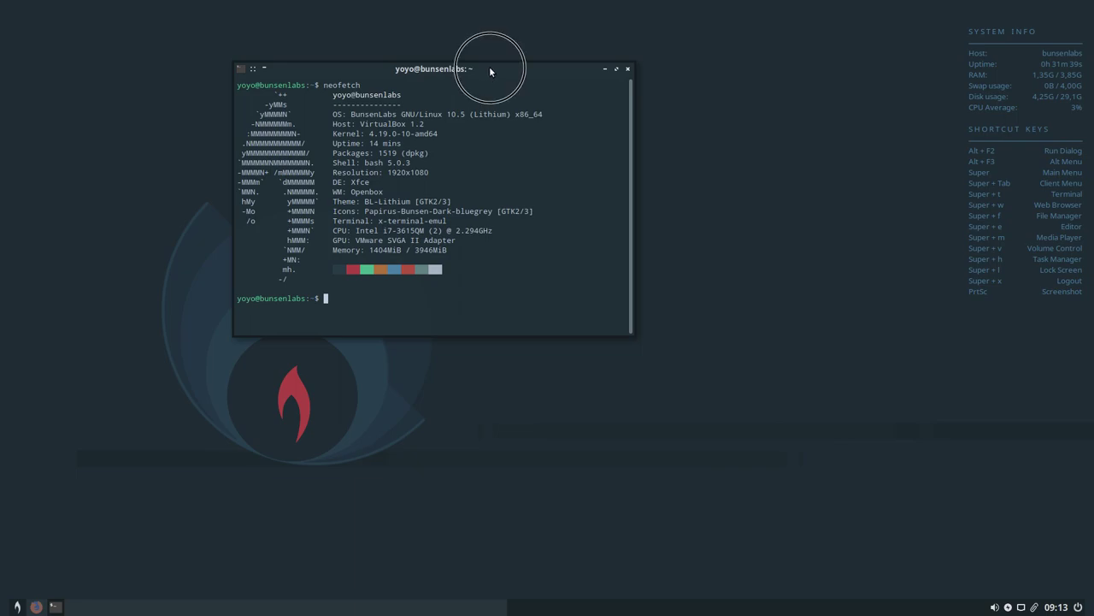
left_click_drag(492, 68, 422, 63)
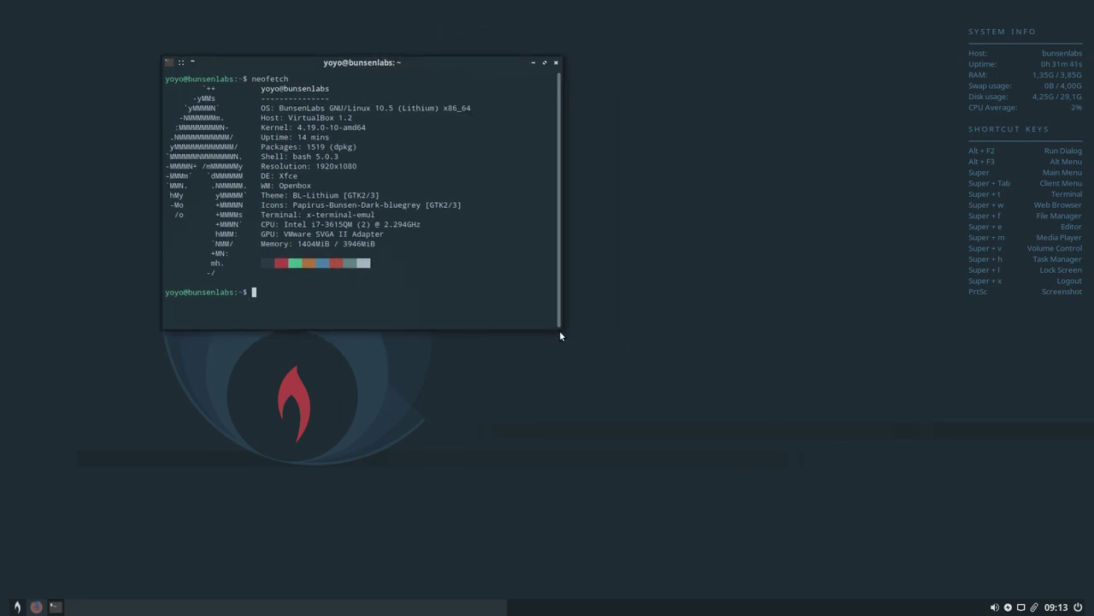
left_click_drag(560, 332, 796, 456)
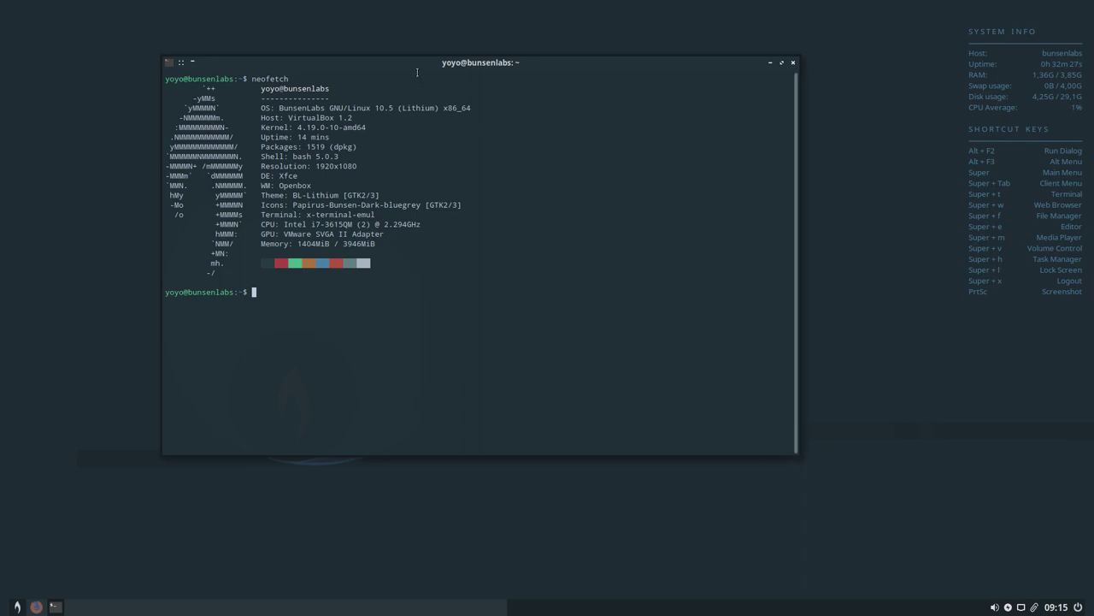
left_click_drag(410, 65, 438, 66)
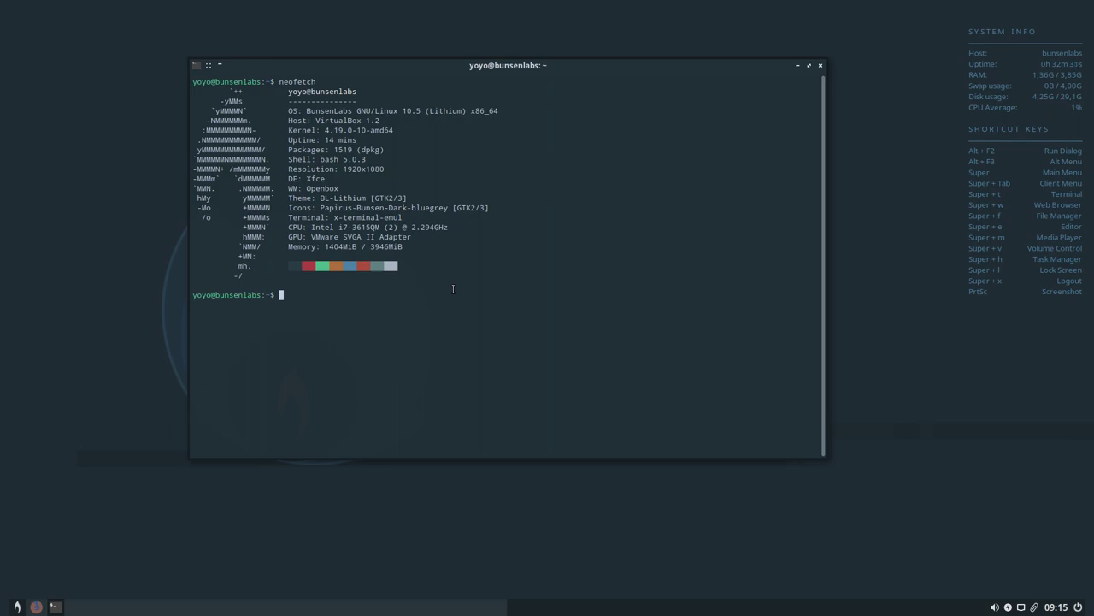
Run bl-welcome in the terminal and make its window narrower and taller, shifted toward the middle of the desktop
type("bl-wel")
type("co")
key("BackSpace")
type("ome")
key("Return")
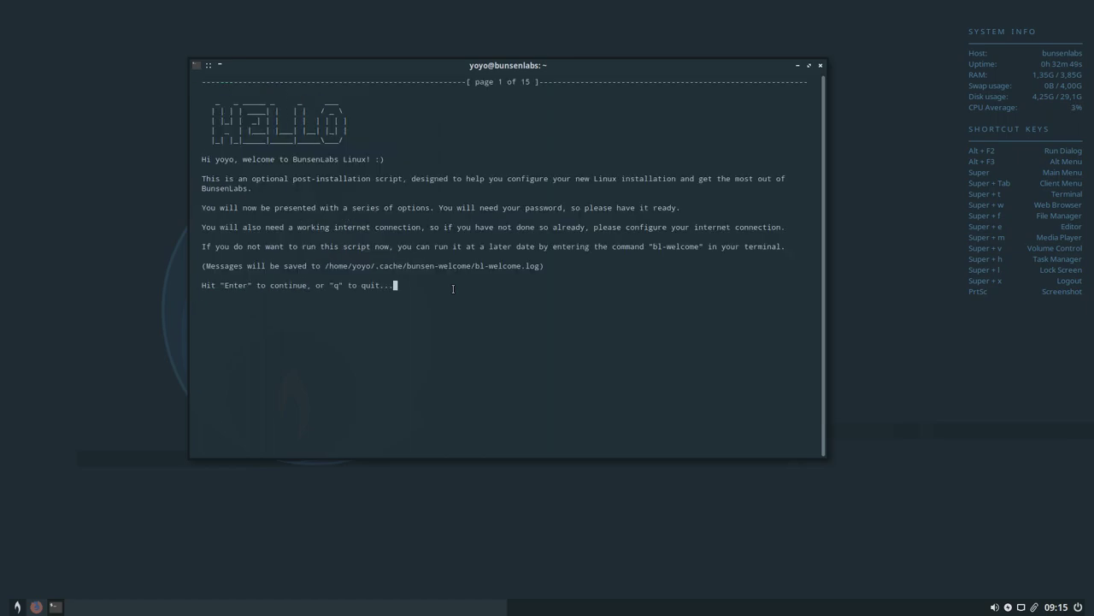
left_click_drag(824, 456, 738, 480)
left_click_drag(476, 68, 595, 66)
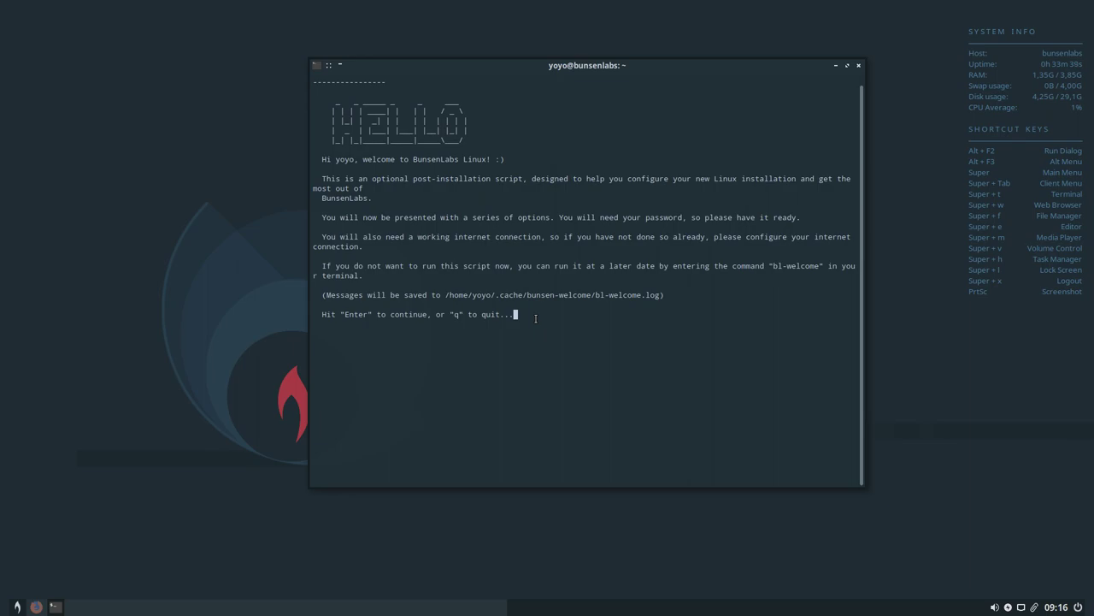
Continue past the script's welcome page with the sudo password and accept the software upgrade with Y
key("Return")
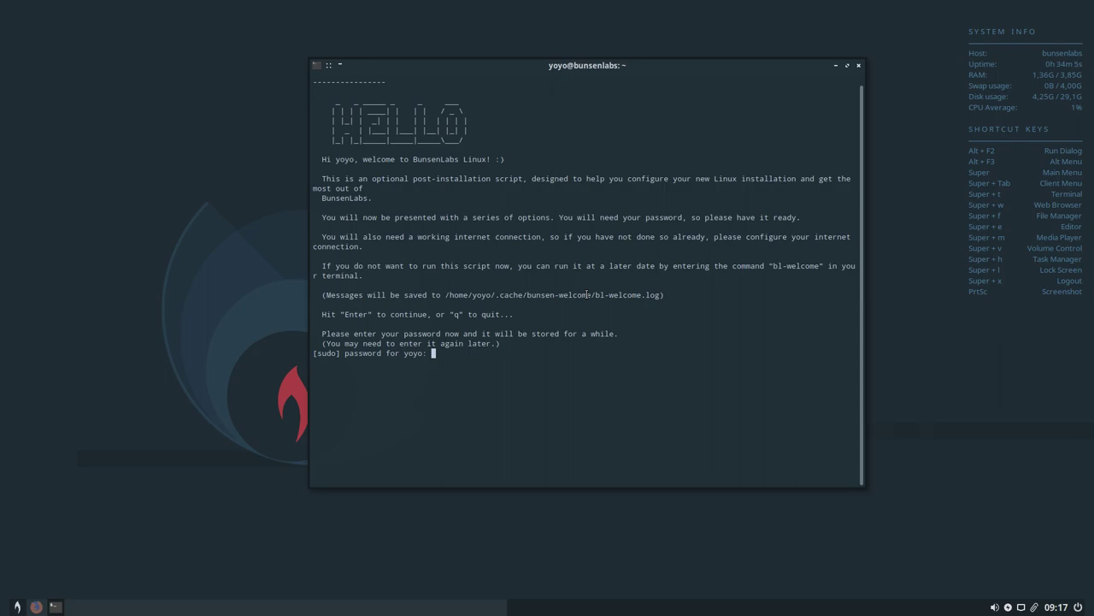
key("Return")
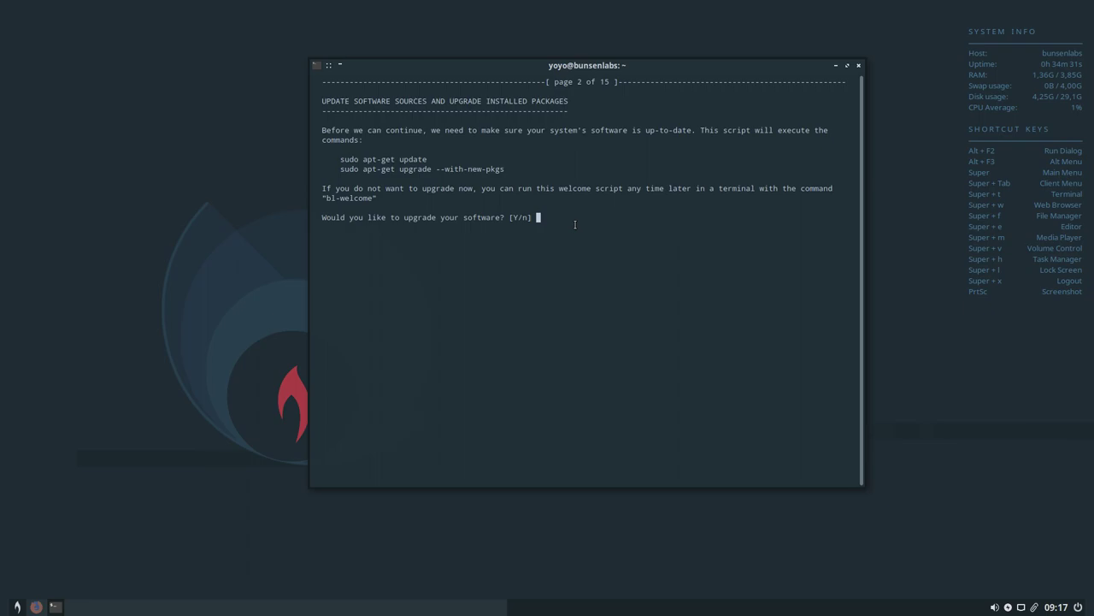
type("Y")
key("Return")
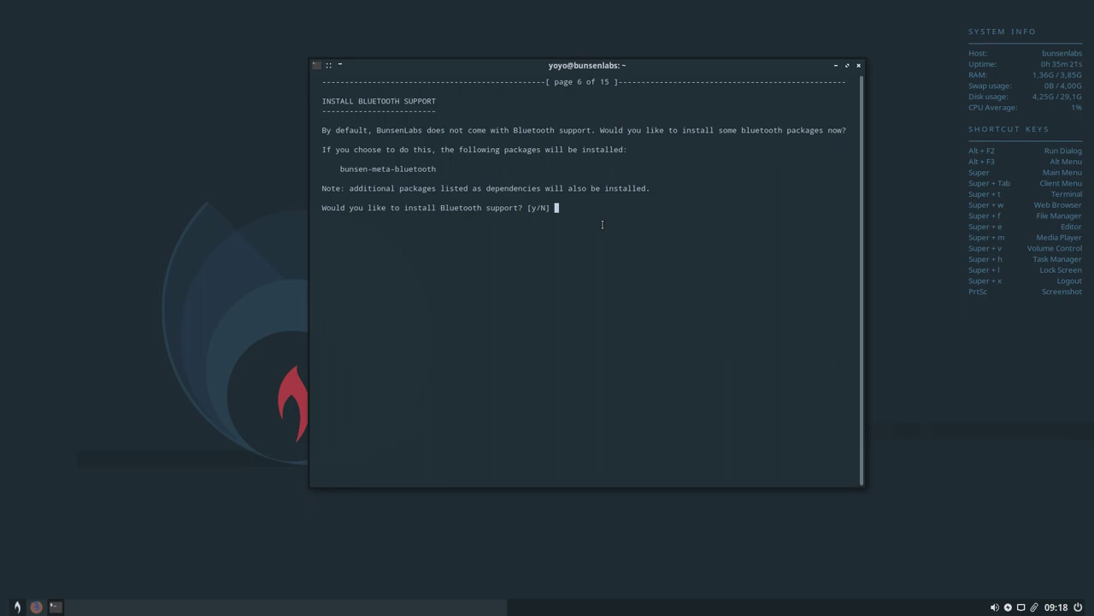
Decline the installation of Bluetooth support and Java support by answering N to both
left_click(583, 218)
type("N")
key("Return")
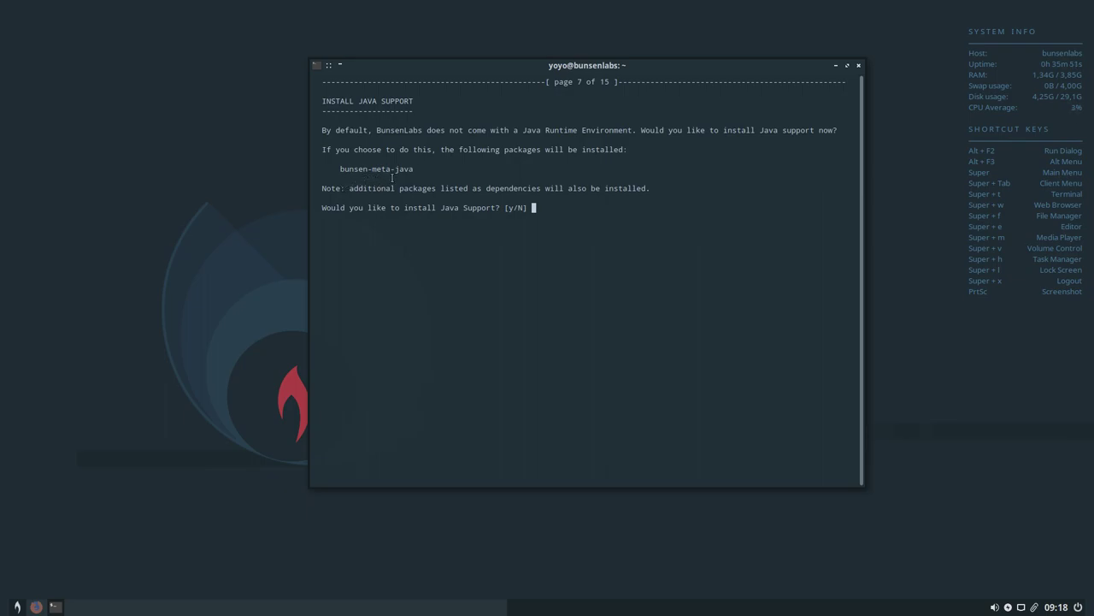
left_click(553, 213)
type("N")
key("Return")
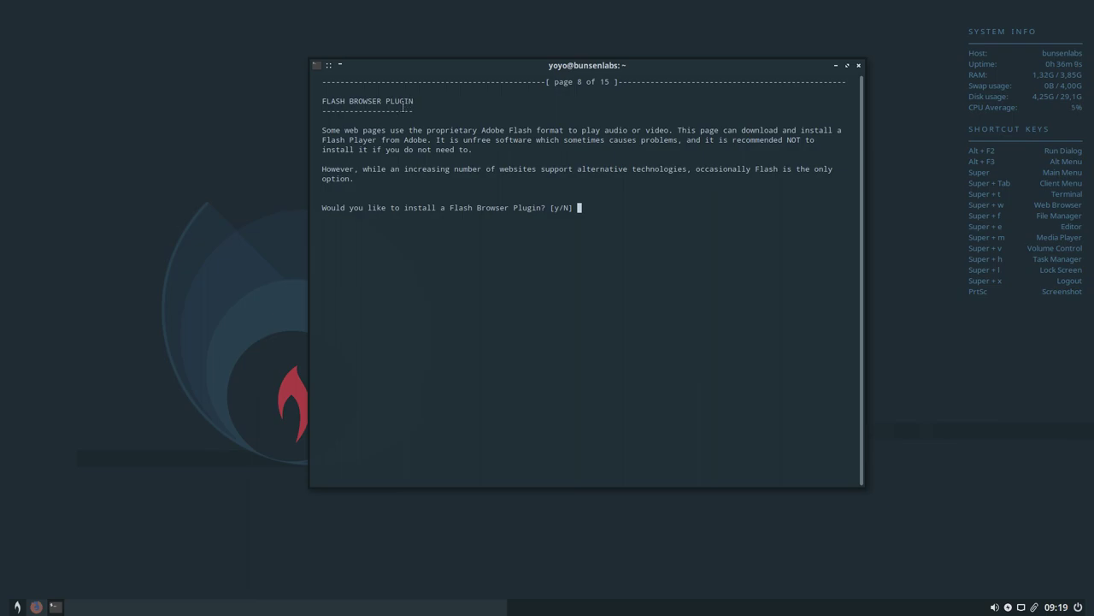
Decline the installation of the Flash Browser Plugin and Dropbox by answering N to both
left_click(617, 221)
type("N")
key("Return")
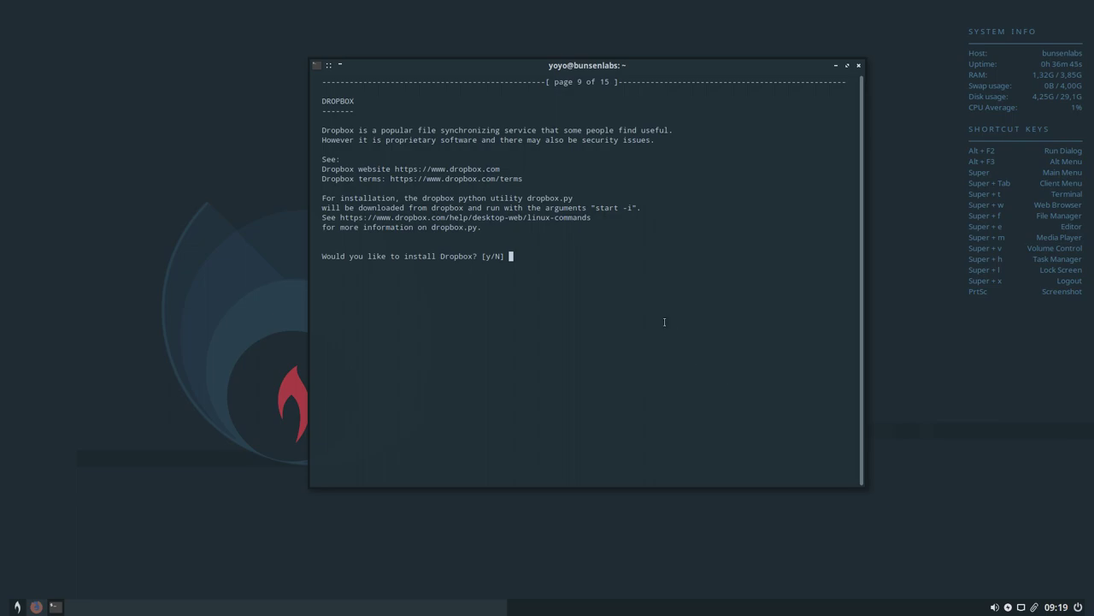
type("N")
key("Return")
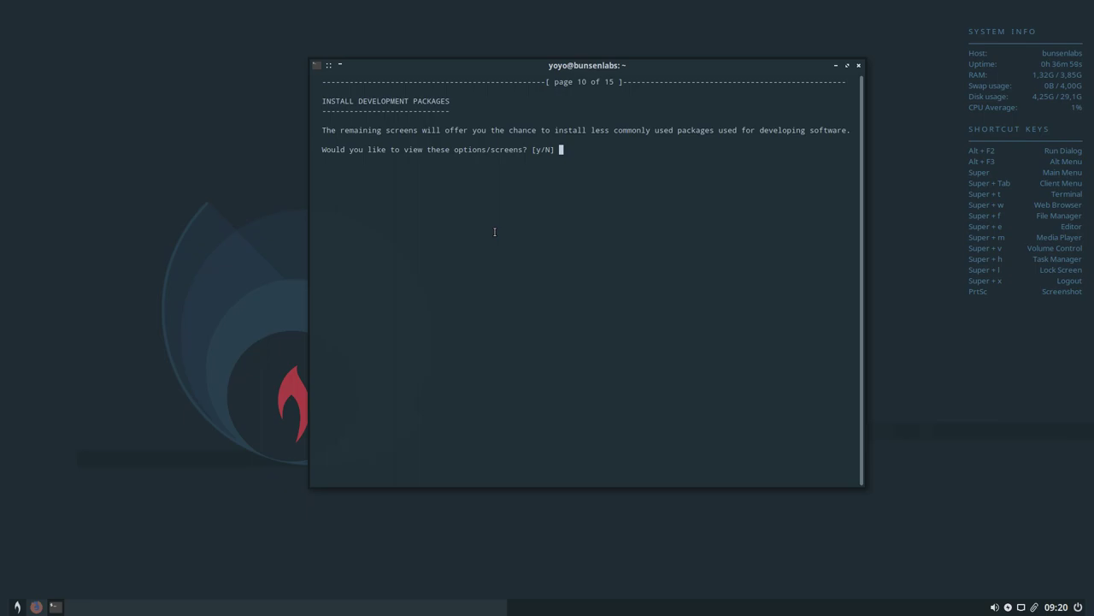
Decline the development package screens with N and exit the finished welcome script
left_click(728, 164)
type("N")
key("Return")
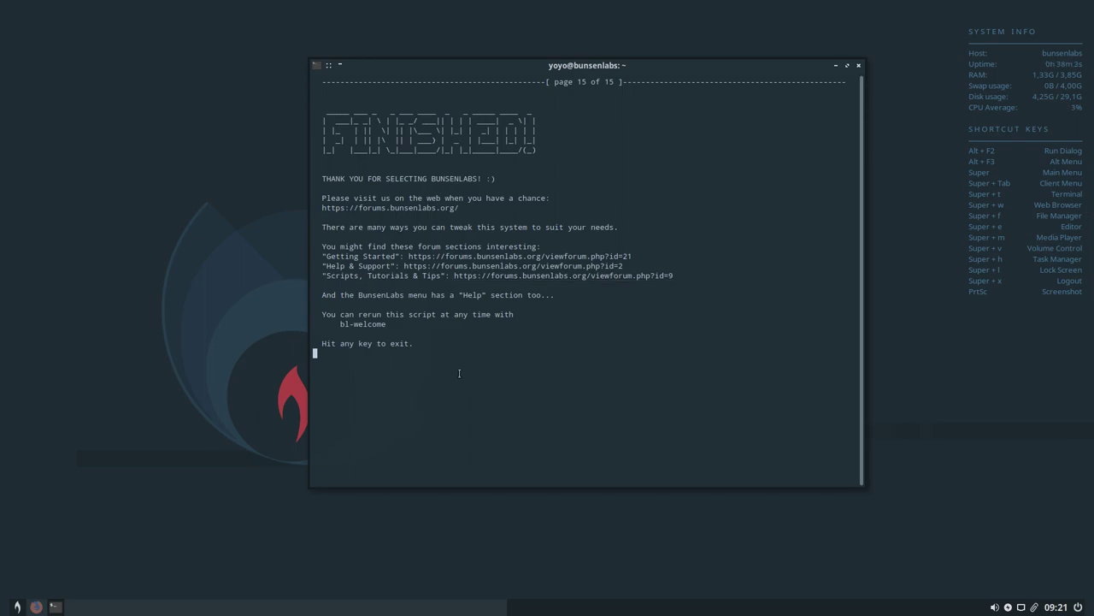
key("Return")
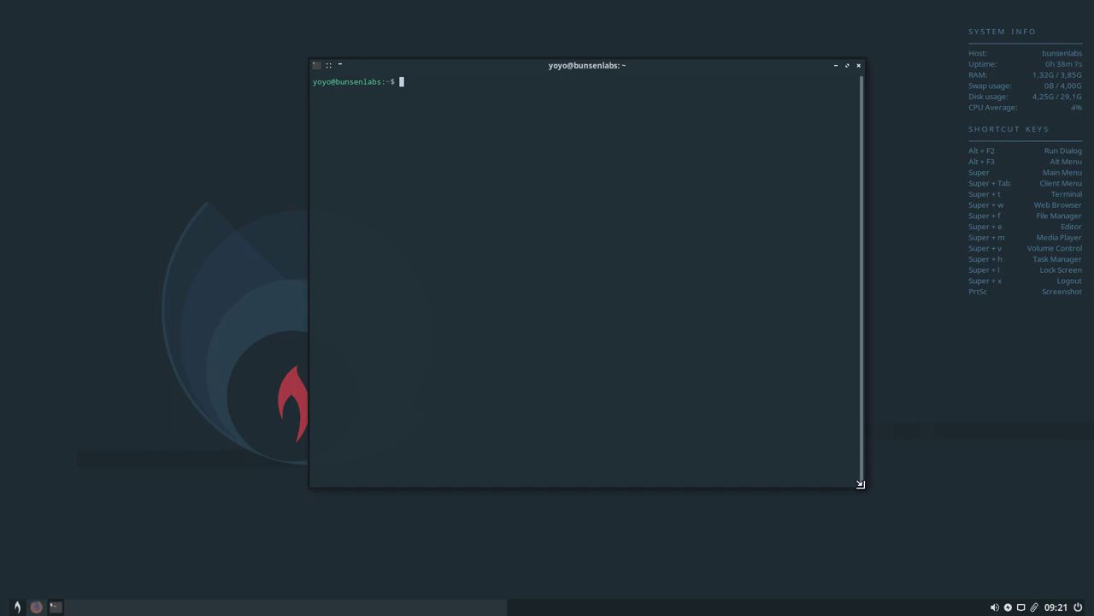
Make the terminal window shorter and slightly wider and minimize it
left_click_drag(862, 486, 873, 438)
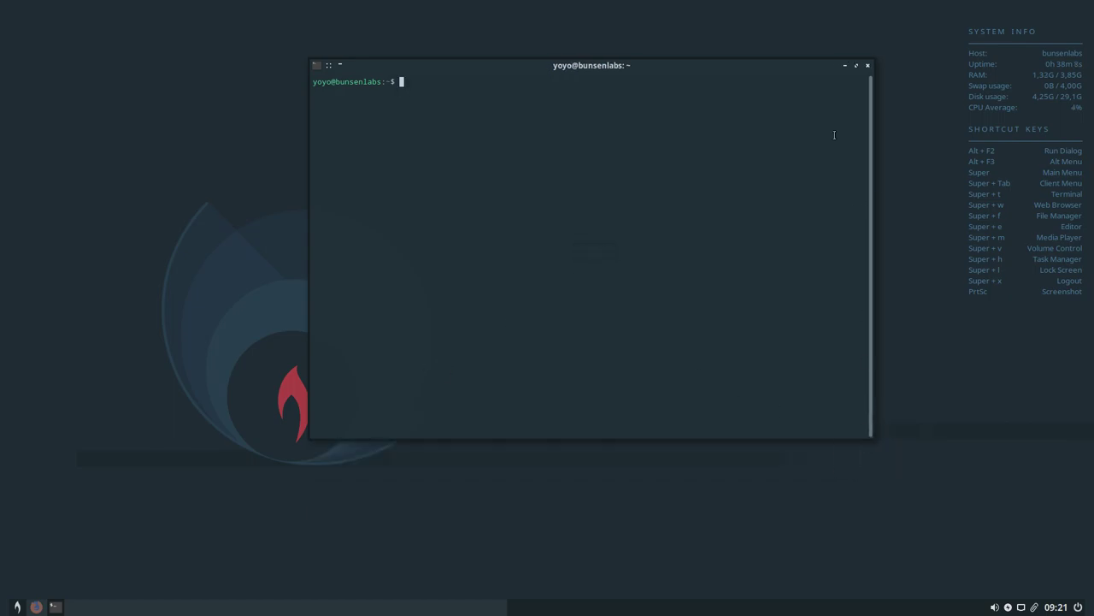
left_click(845, 65)
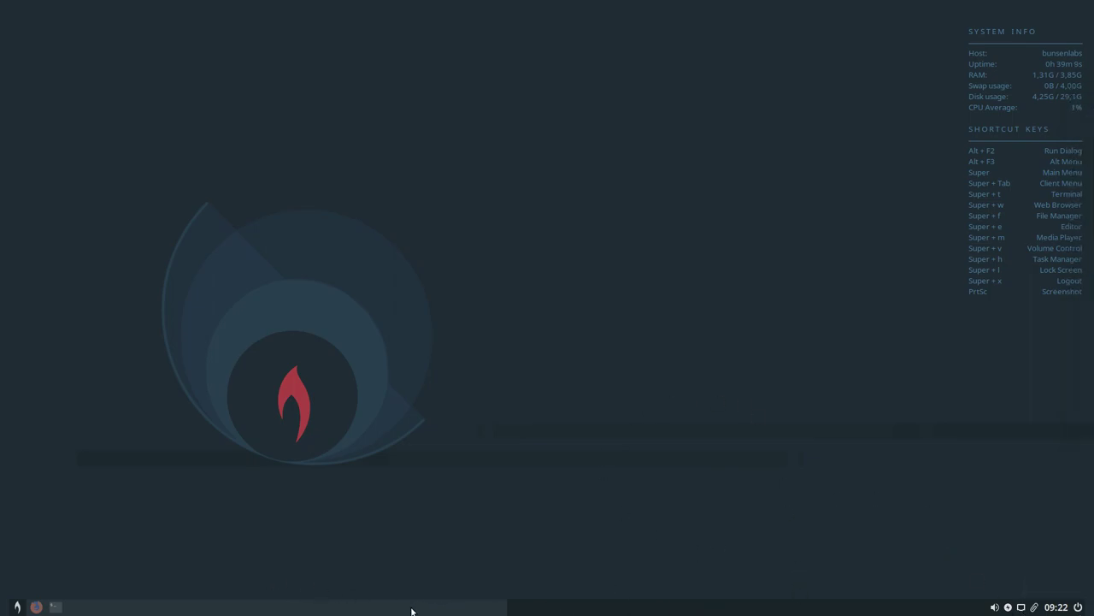
Switch back and forth between the two virtual desktops, ending on the first one
left_click(385, 611)
left_click(579, 611)
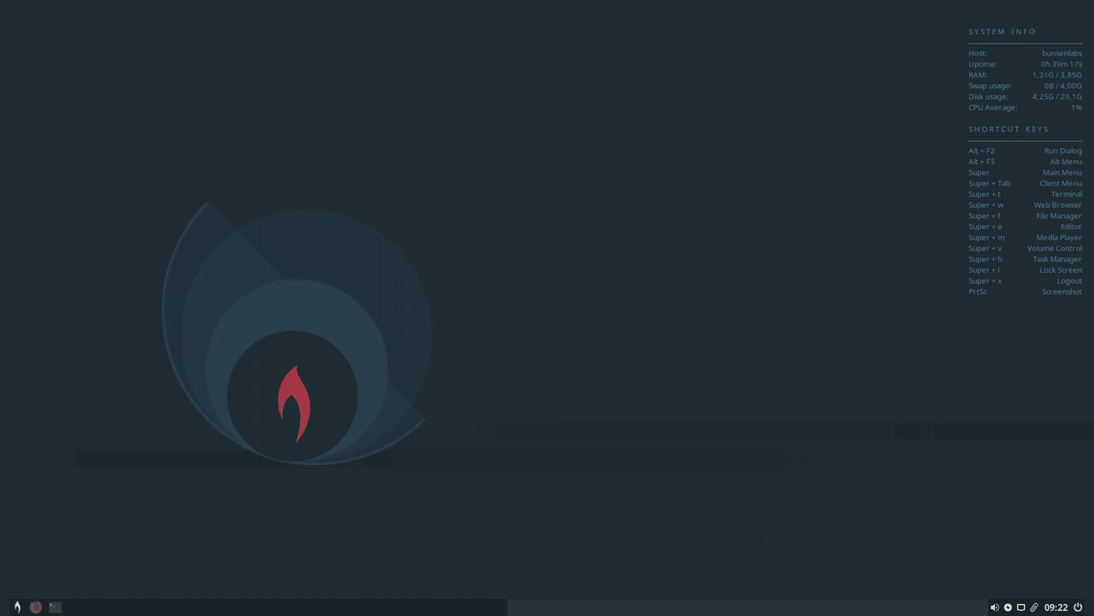
left_click(317, 610)
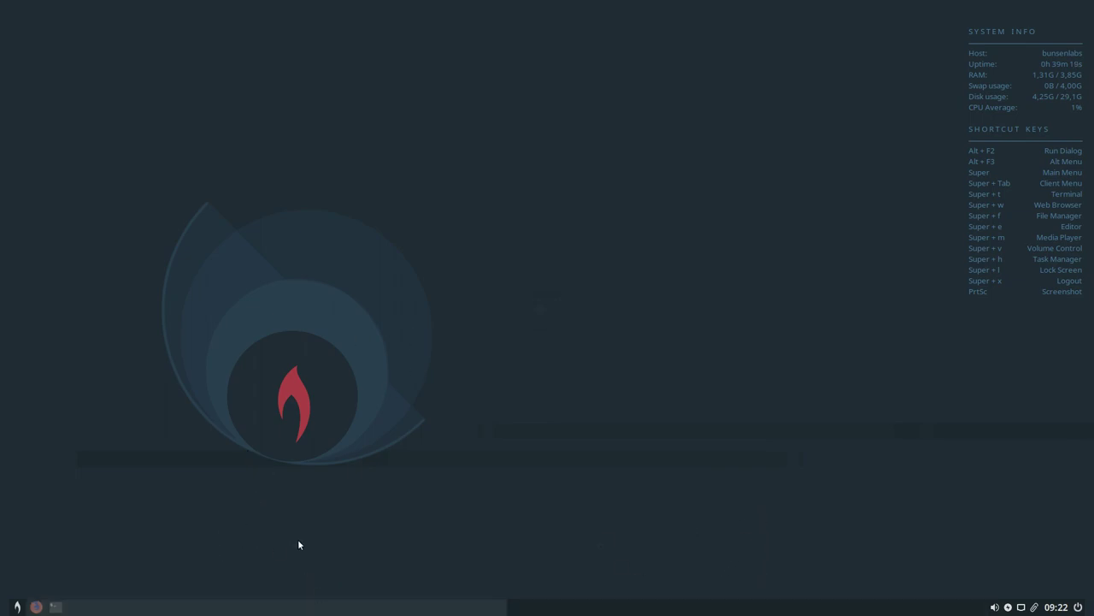
left_click(659, 603)
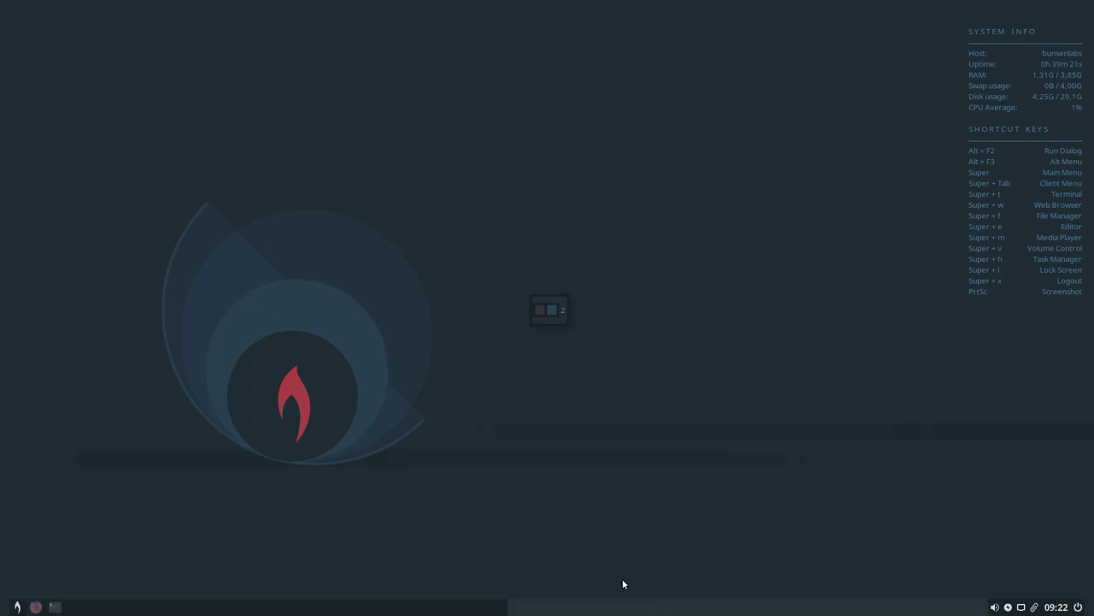
left_click(398, 609)
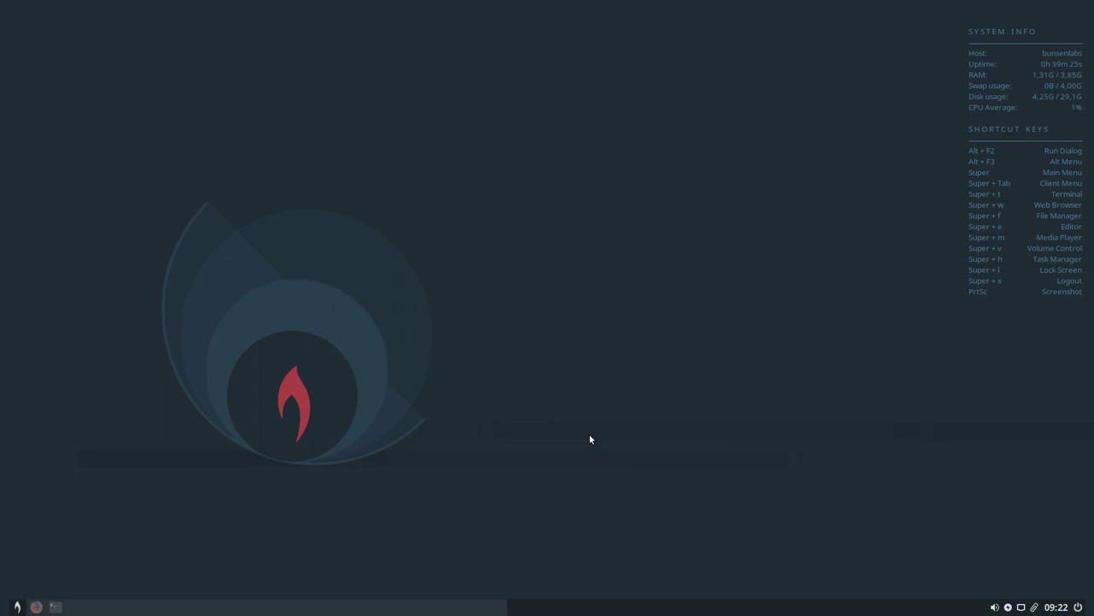
left_click(695, 607)
left_click(375, 607)
Examine the main menu and its submenus, opening it from the flame launcher, the empty desktop and the taskbar
left_click(17, 606)
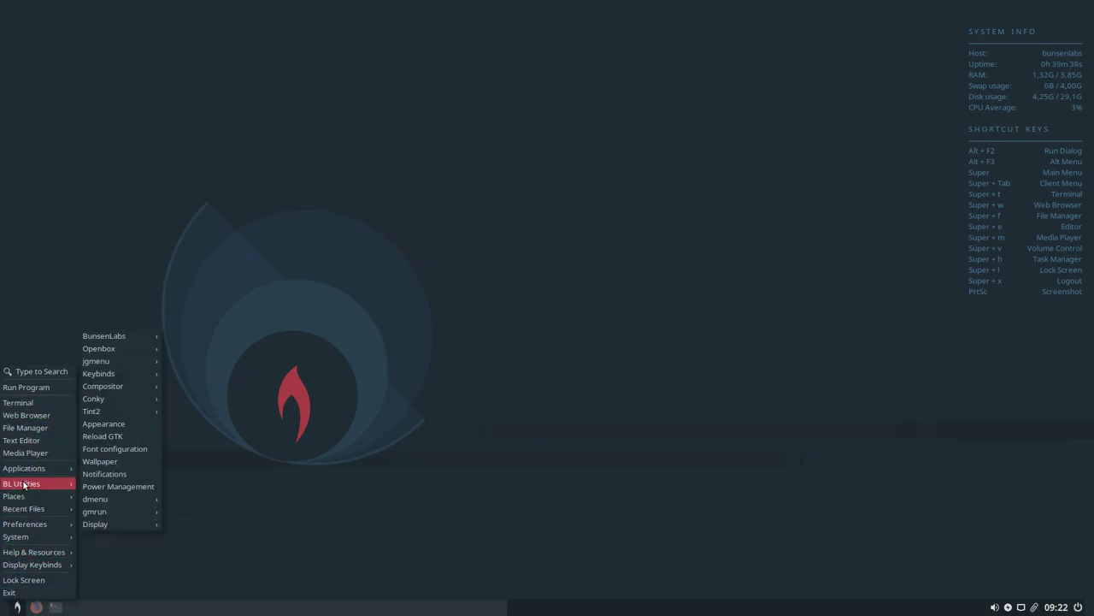
mouse_move(31, 467)
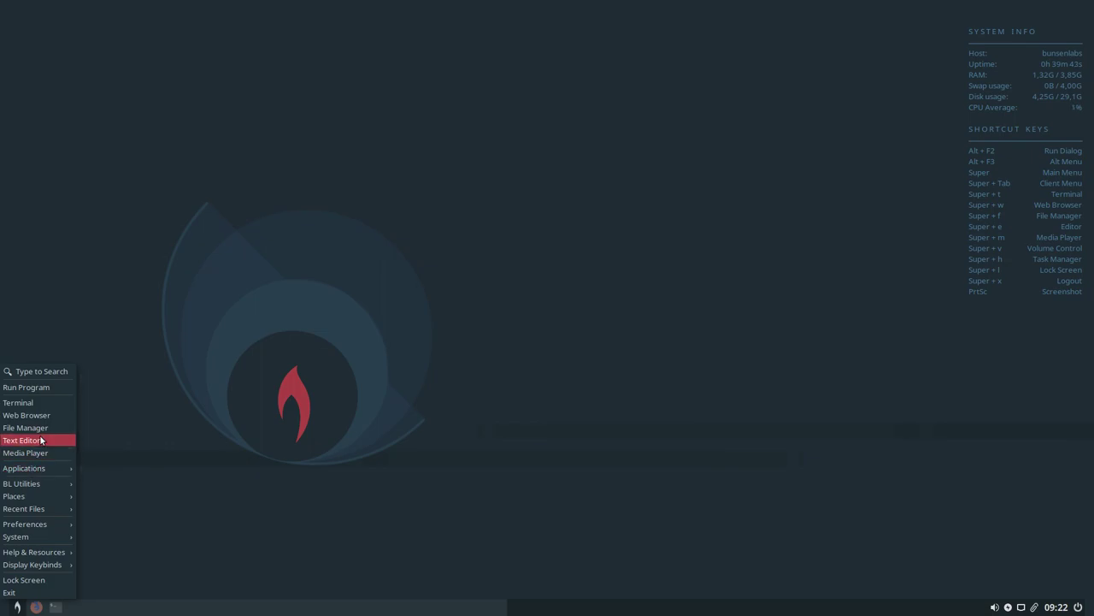
left_click(402, 151)
right_click(480, 113)
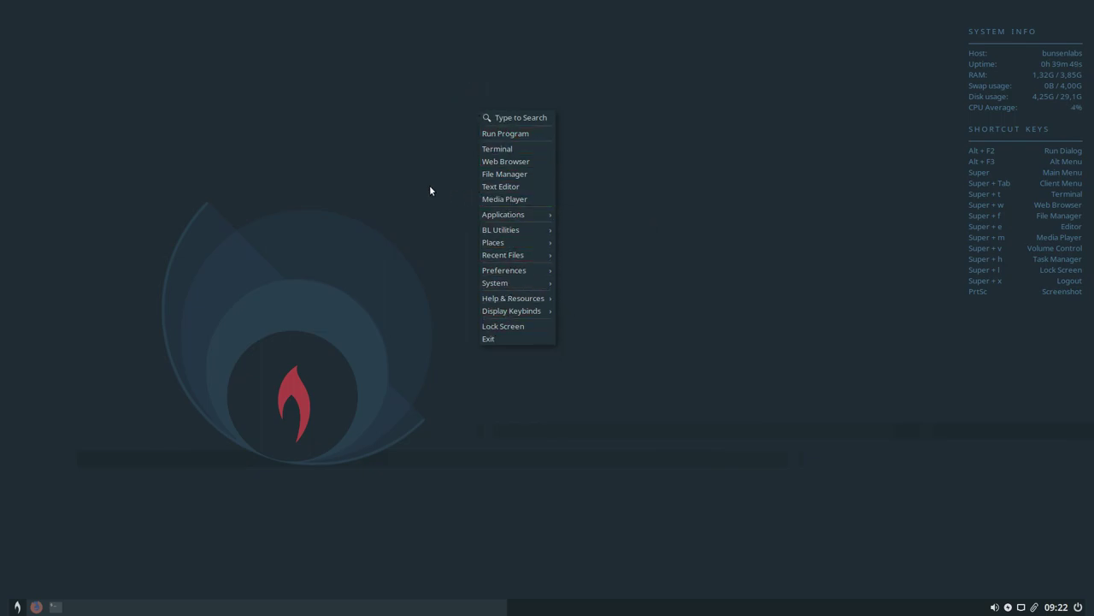
left_click(147, 502)
left_click(19, 606)
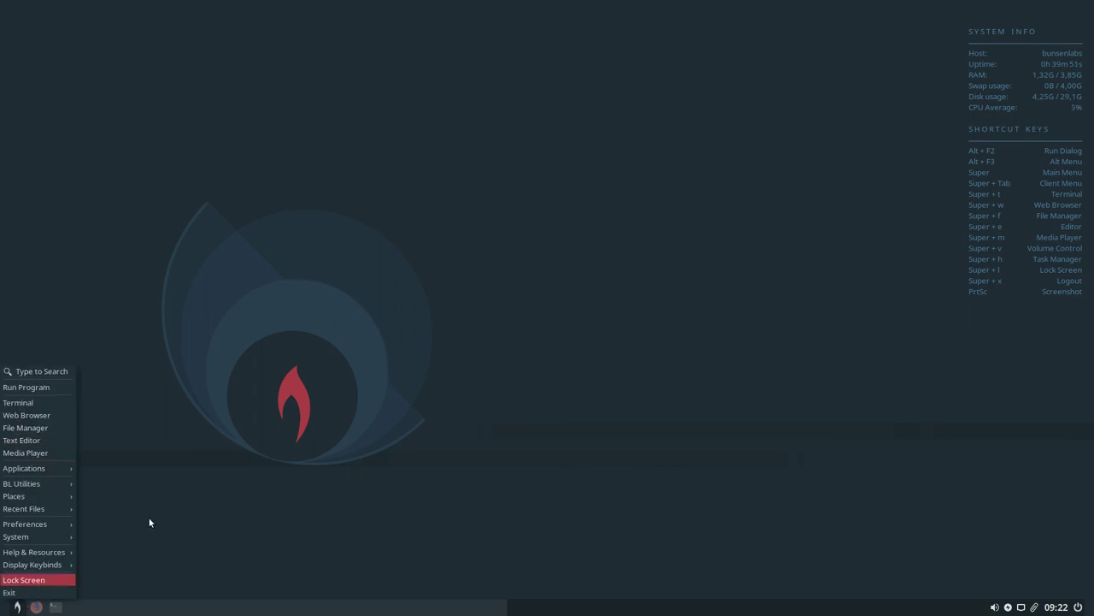
left_click(512, 169)
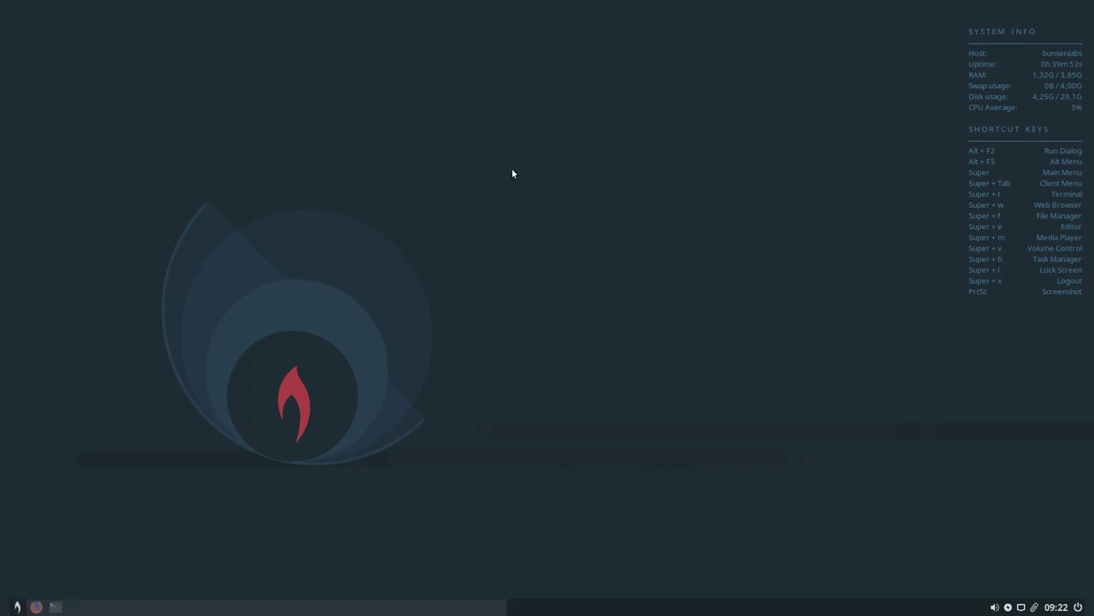
right_click(381, 613)
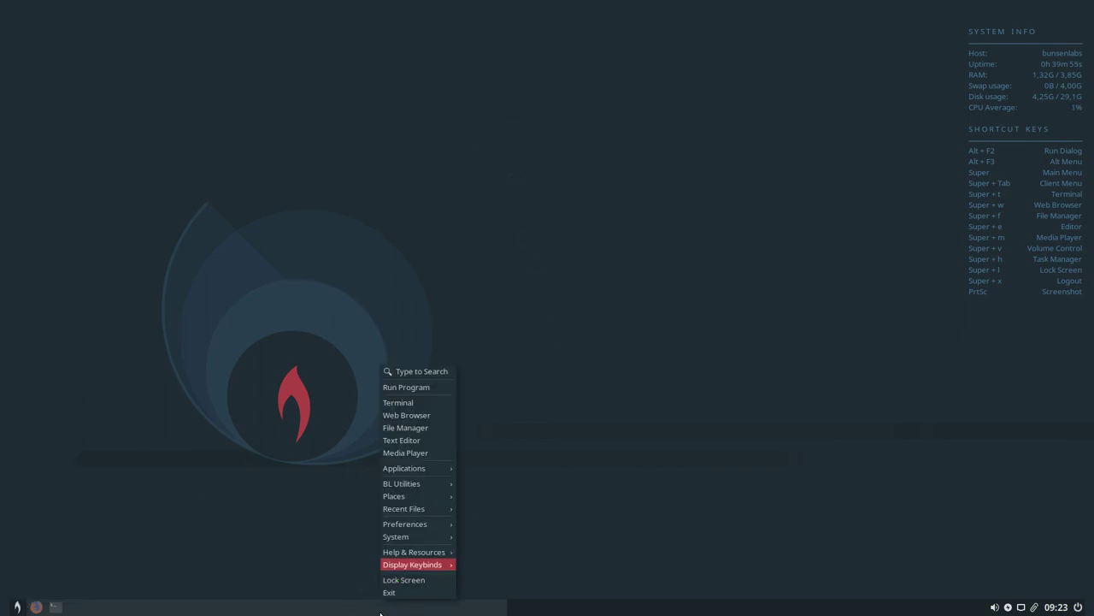
left_click(544, 162)
right_click(545, 162)
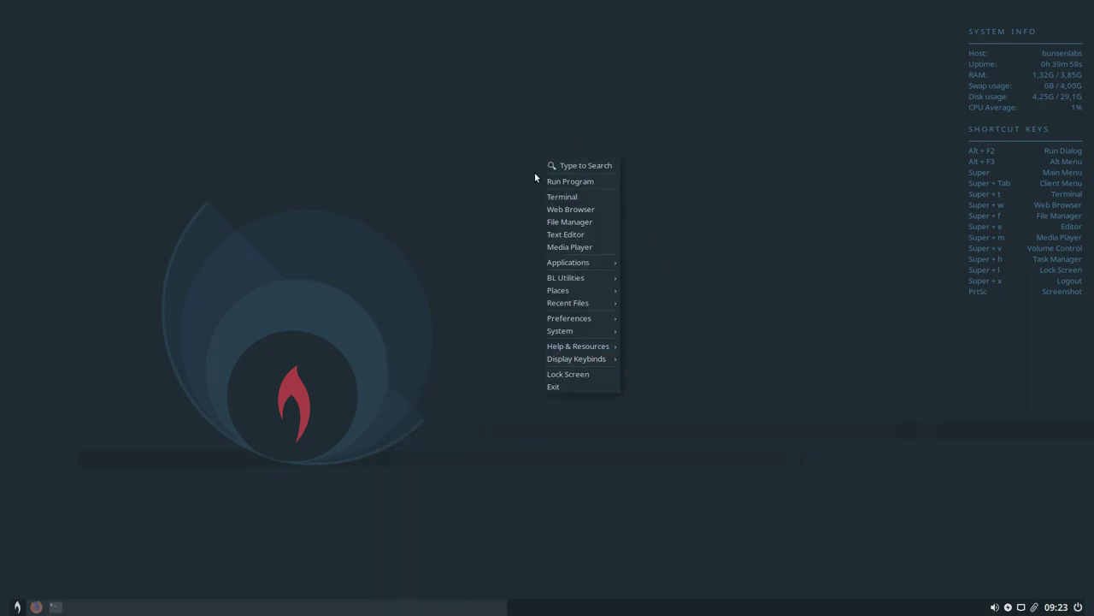
Compare the main menu opened from the flame launcher with the one opened from the empty desktop
left_click(302, 173)
left_click(16, 609)
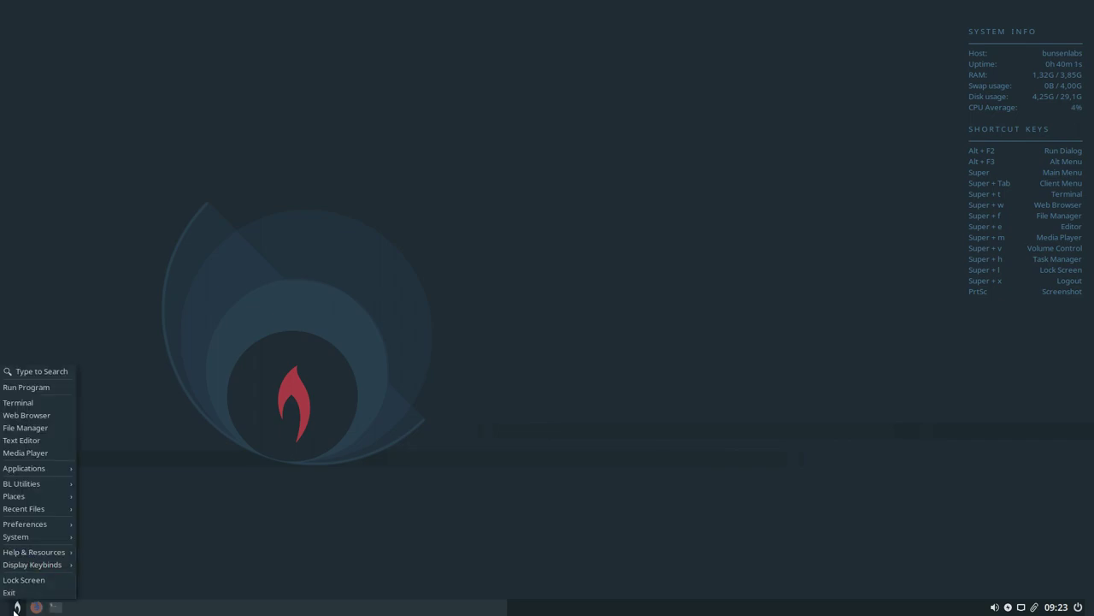
left_click(191, 468)
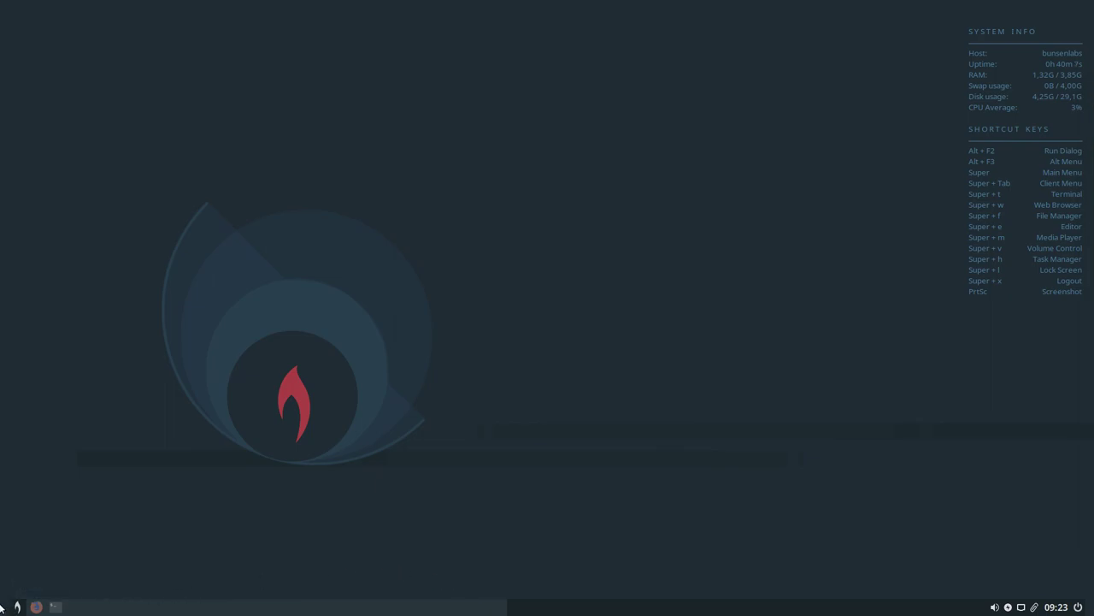
right_click(378, 70)
left_click(222, 226)
right_click(424, 135)
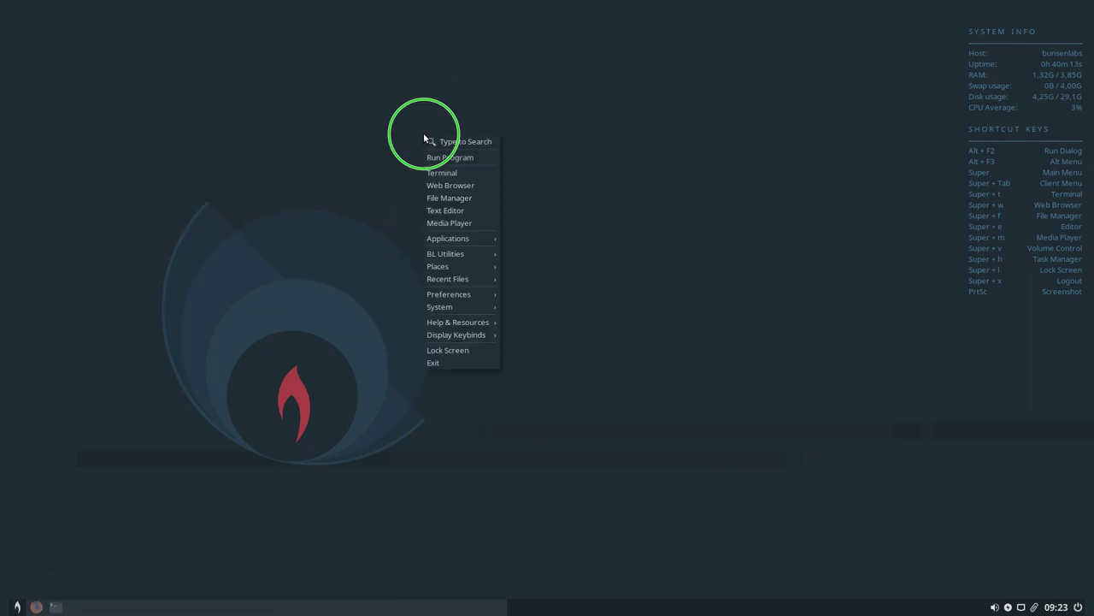
left_click(582, 105)
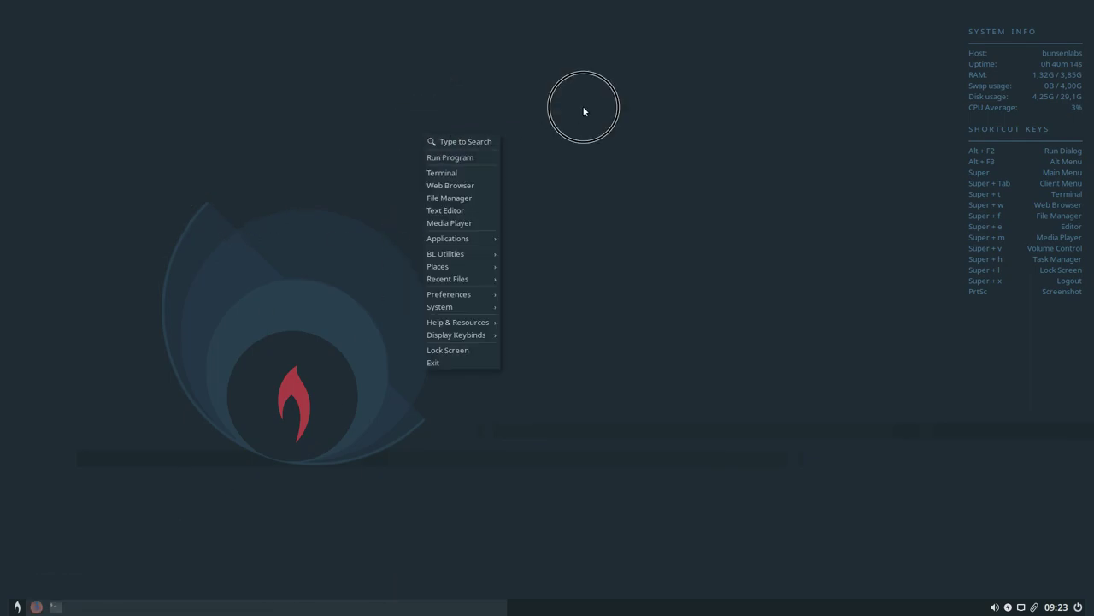
Launch VLC media player by running the command vlc through Run Program, and close its window
right_click(432, 76)
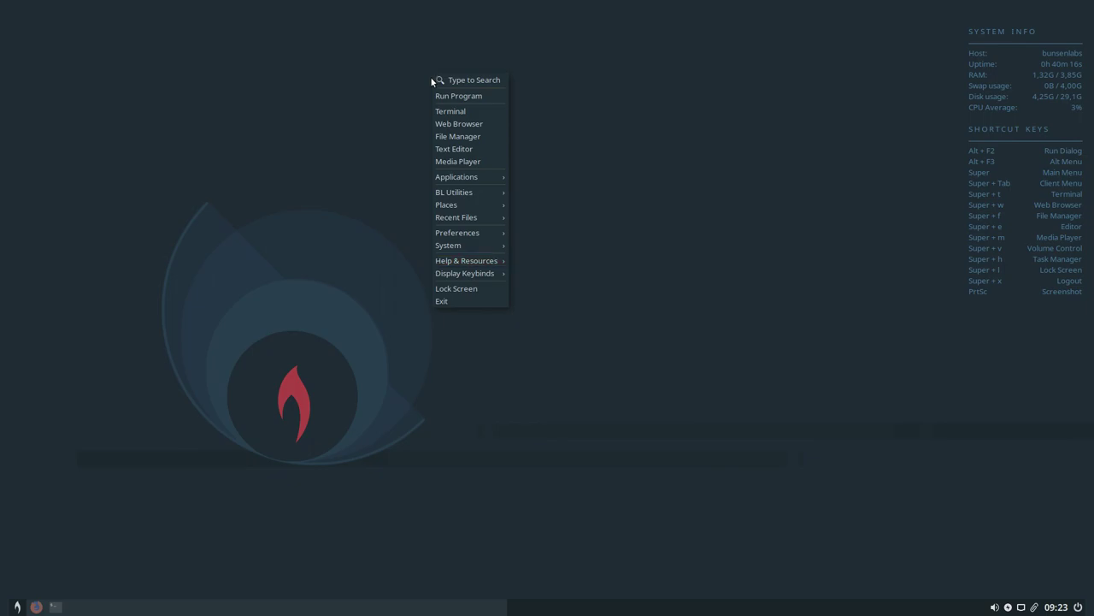
left_click(483, 98)
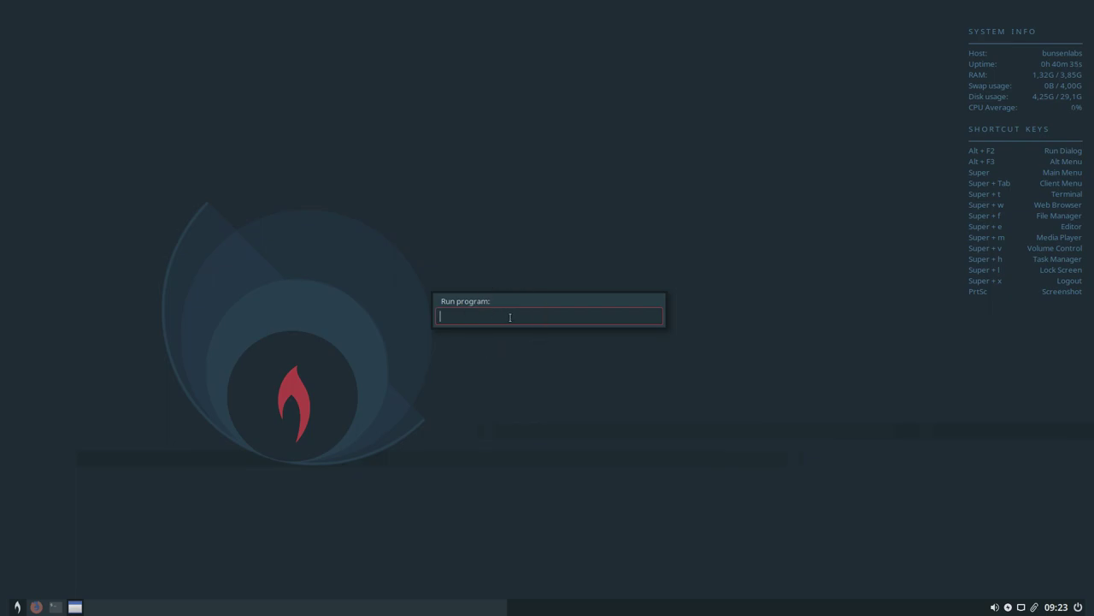
type("vlc")
key("Return")
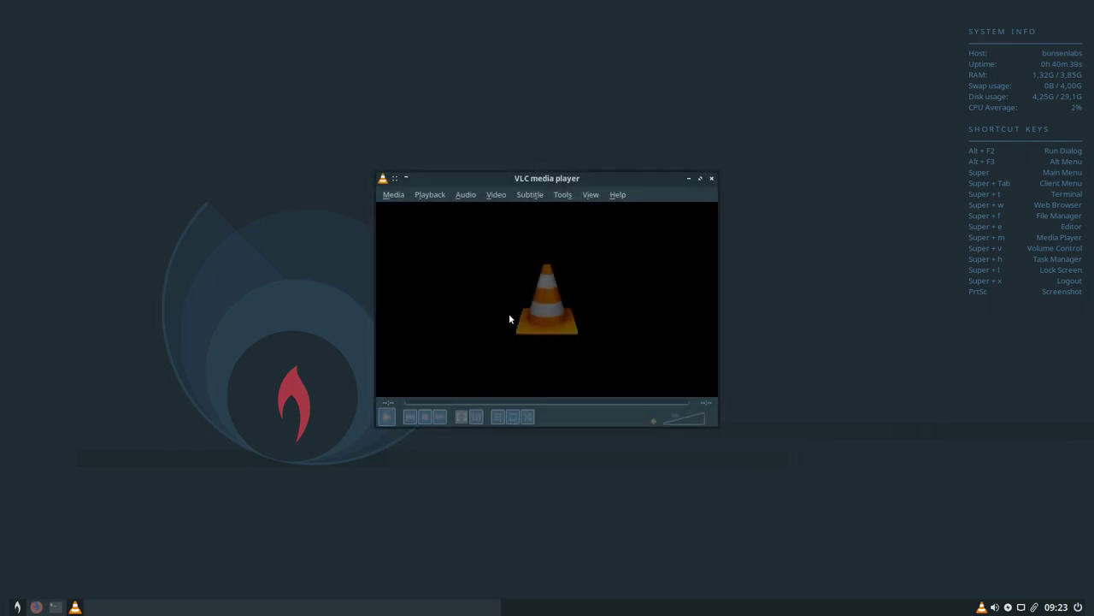
left_click(711, 179)
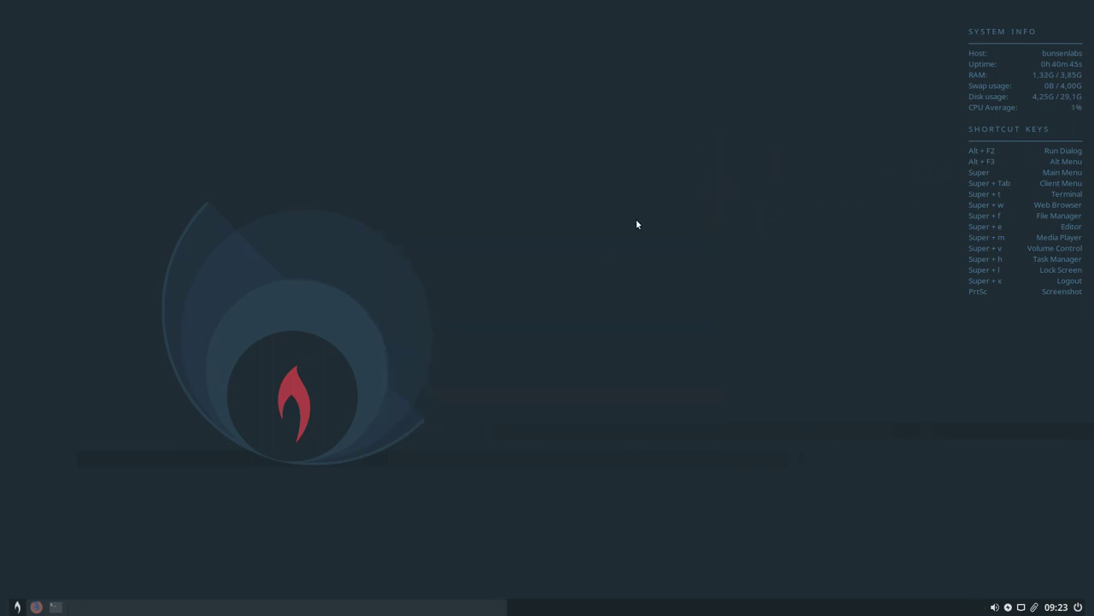
Open a new terminal, try moving and enlarging its window, and close it
right_click(548, 116)
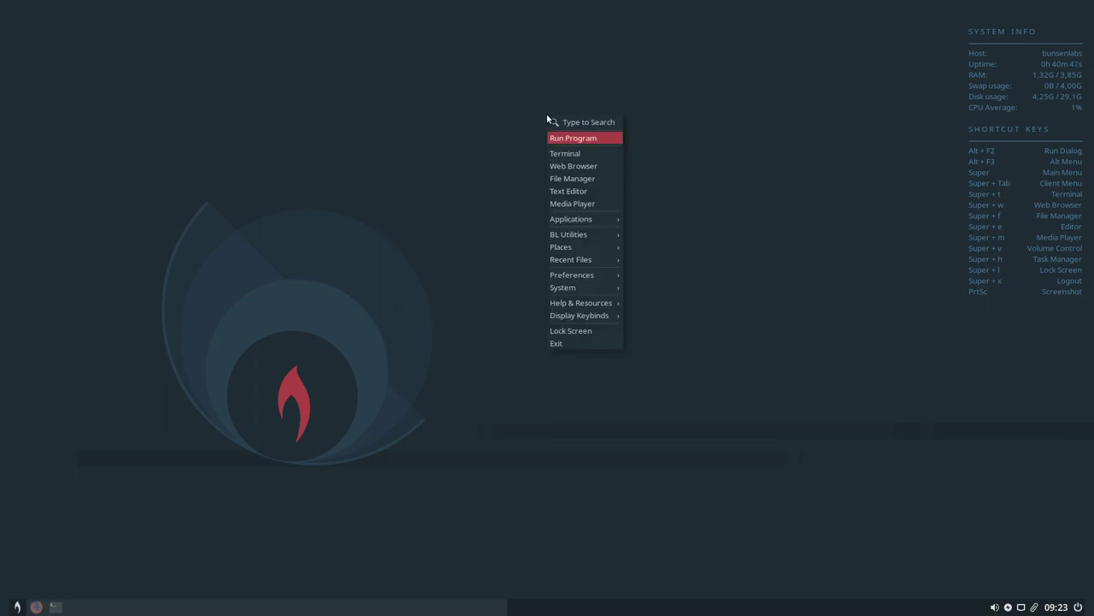
left_click(563, 156)
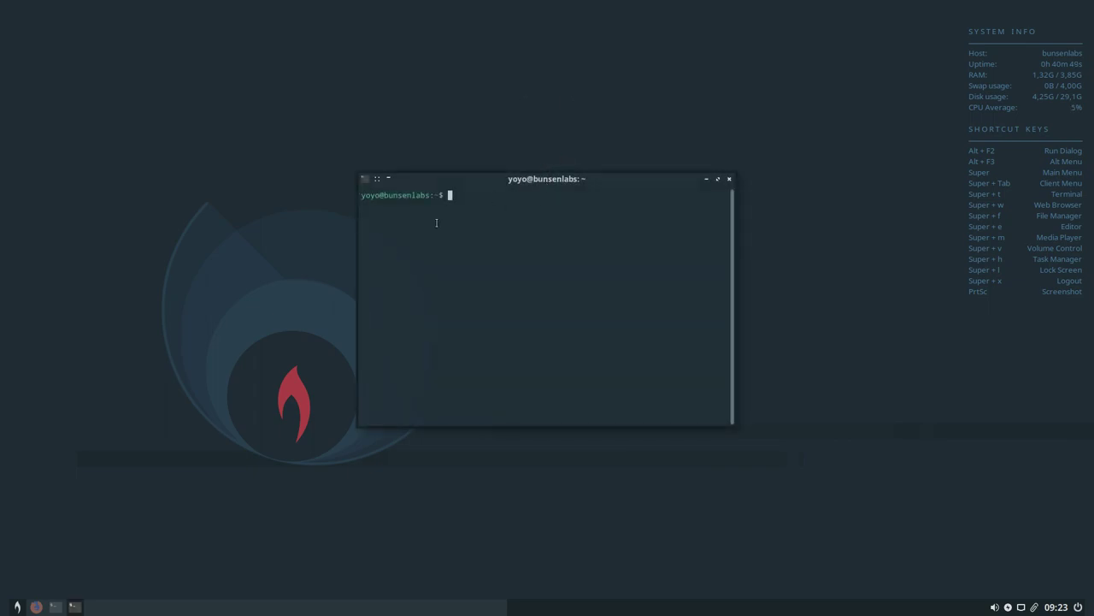
left_click_drag(521, 181, 425, 148)
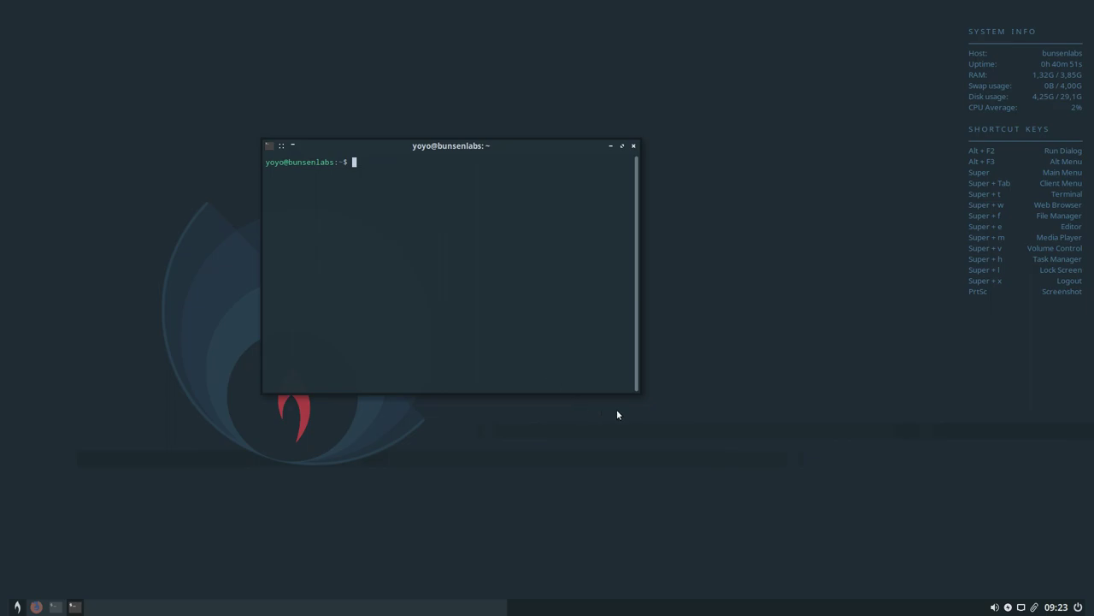
left_click_drag(631, 390, 736, 467)
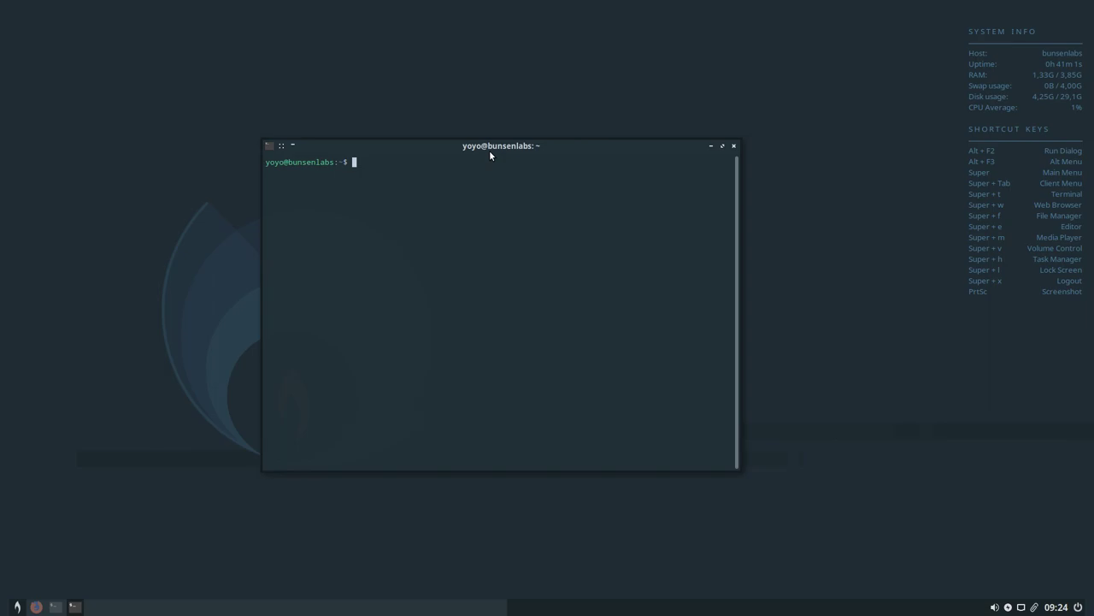
left_click_drag(489, 150, 496, 176)
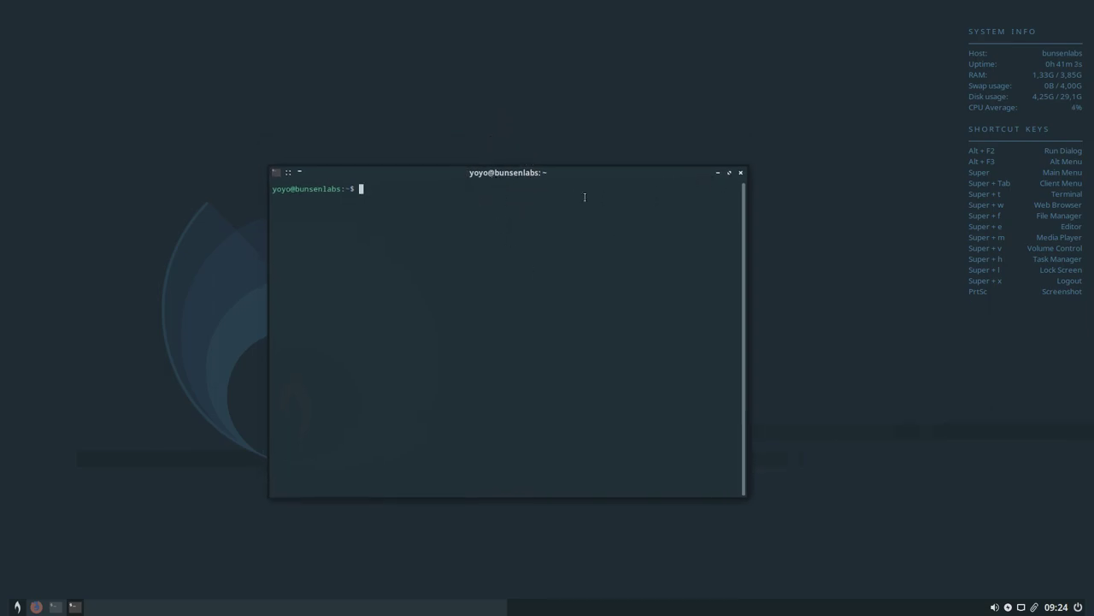
left_click(740, 172)
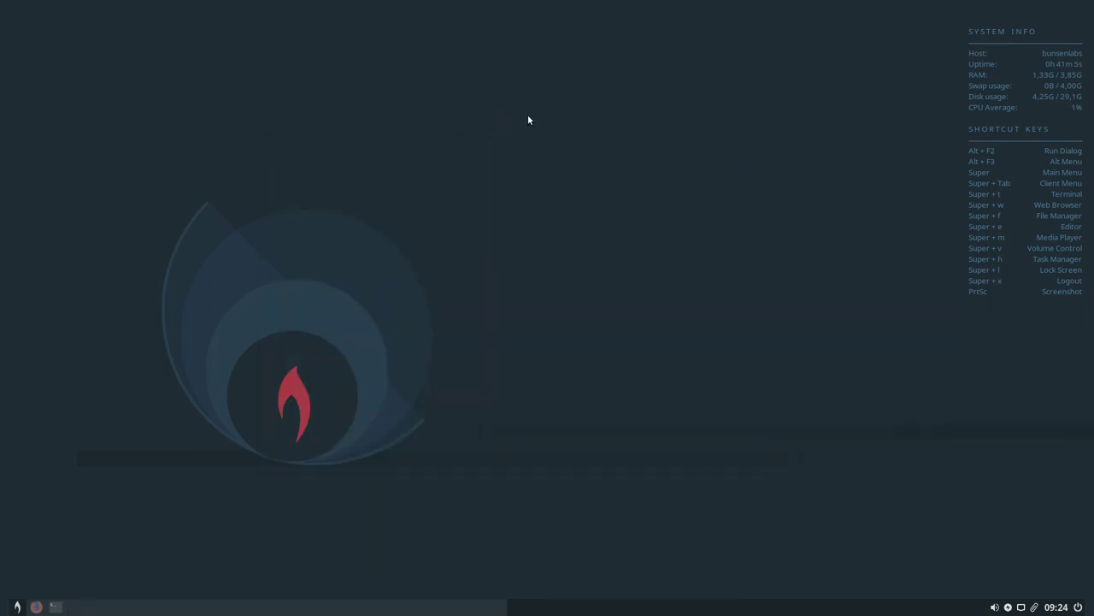
Open the default web browser, check its version in About Firefox, and close the new browser window
right_click(528, 115)
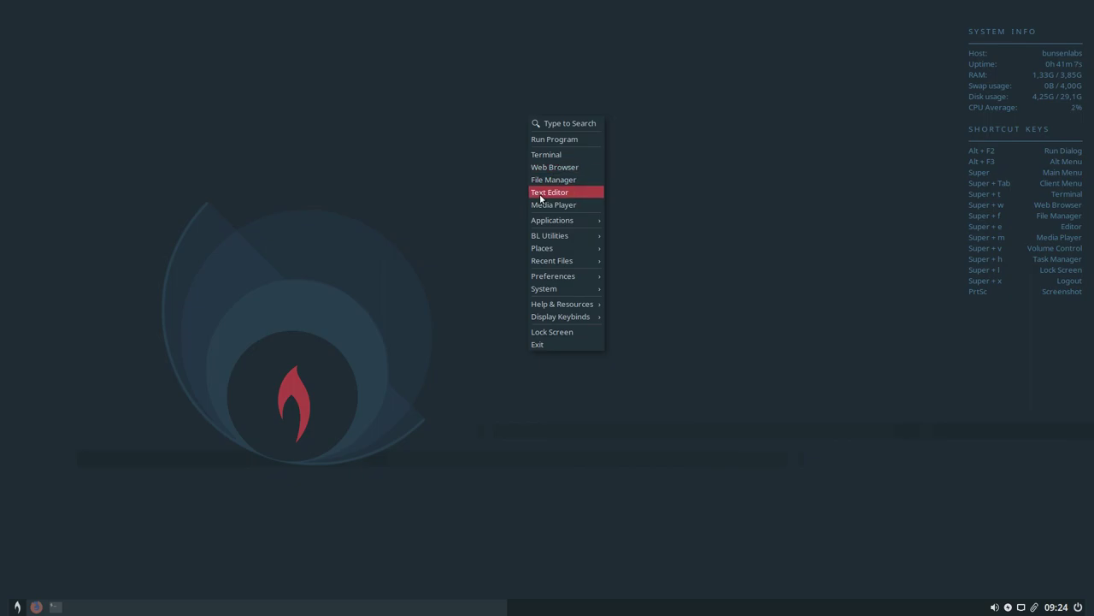
left_click(558, 168)
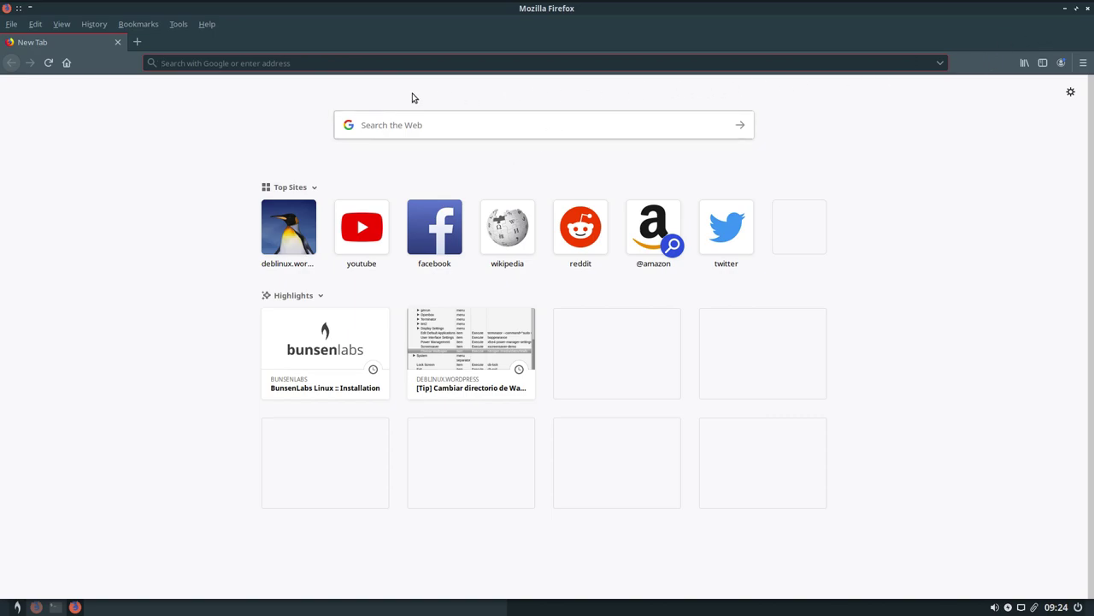
left_click(208, 25)
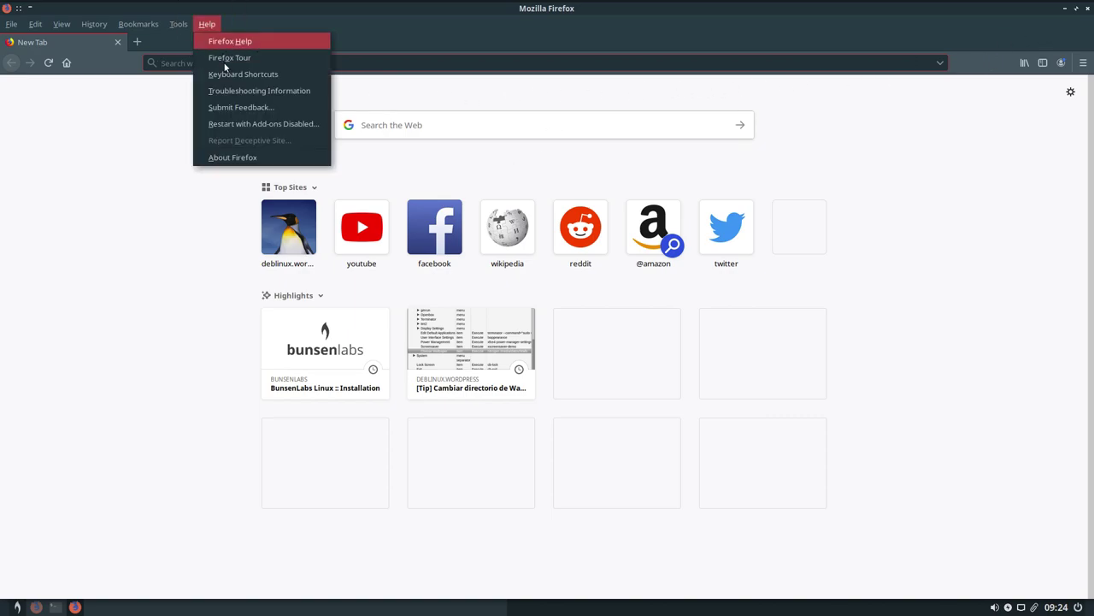
left_click(237, 156)
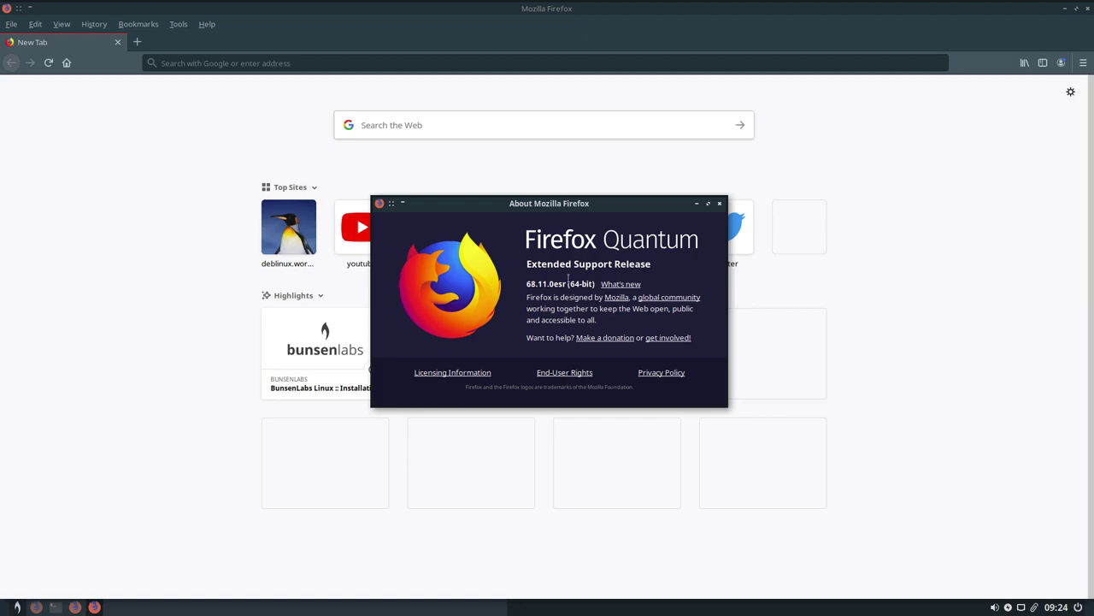
left_click(720, 204)
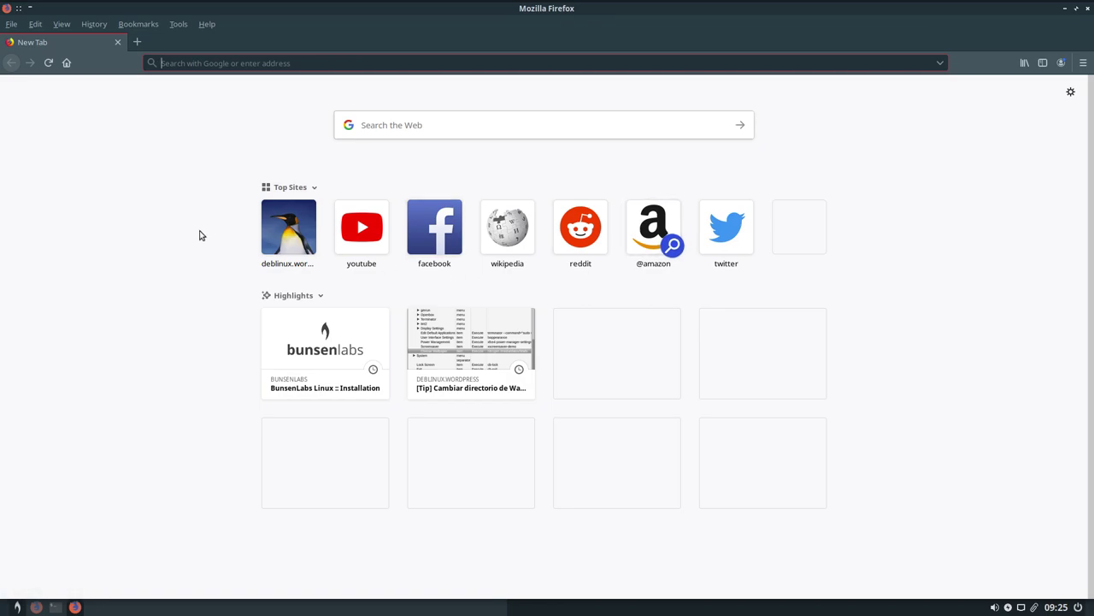
left_click(1087, 7)
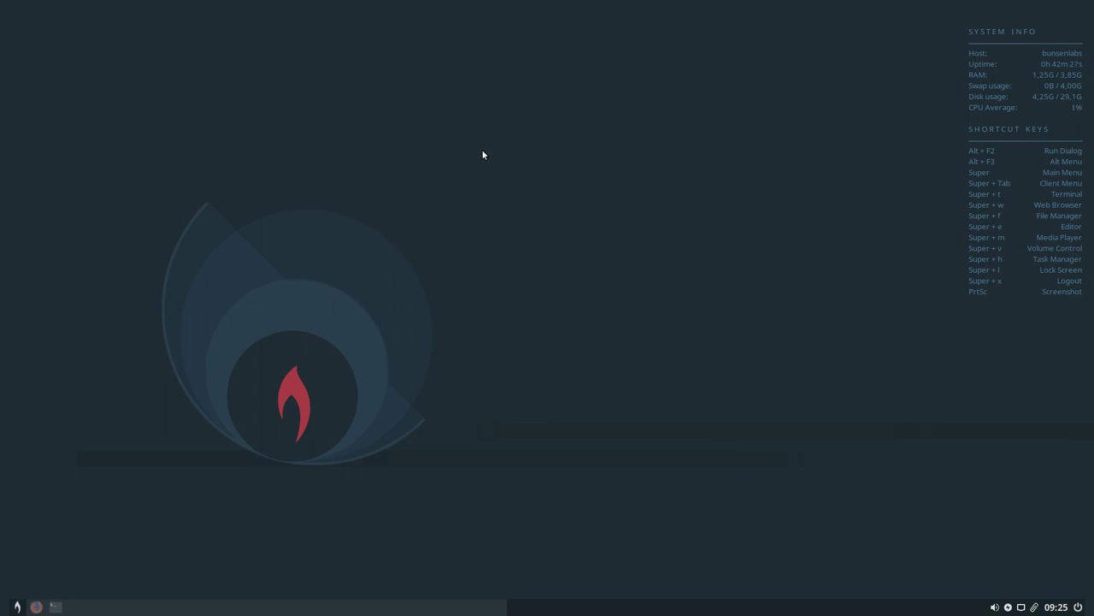
Open the file manager, shift its window up and to the left, and enlarge it so all home folders fit in one row
right_click(510, 94)
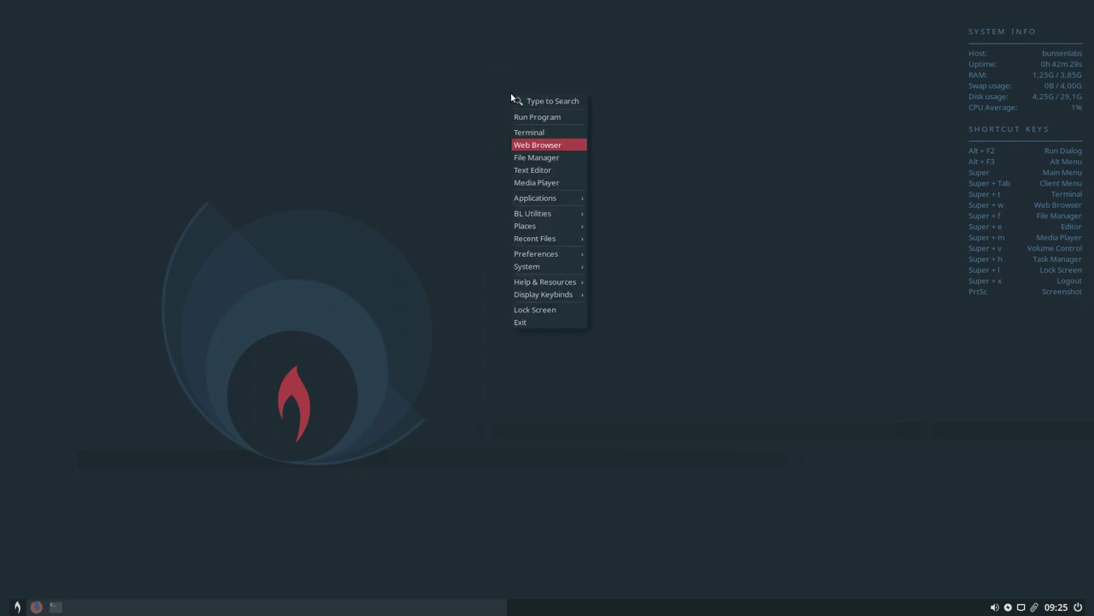
left_click(557, 157)
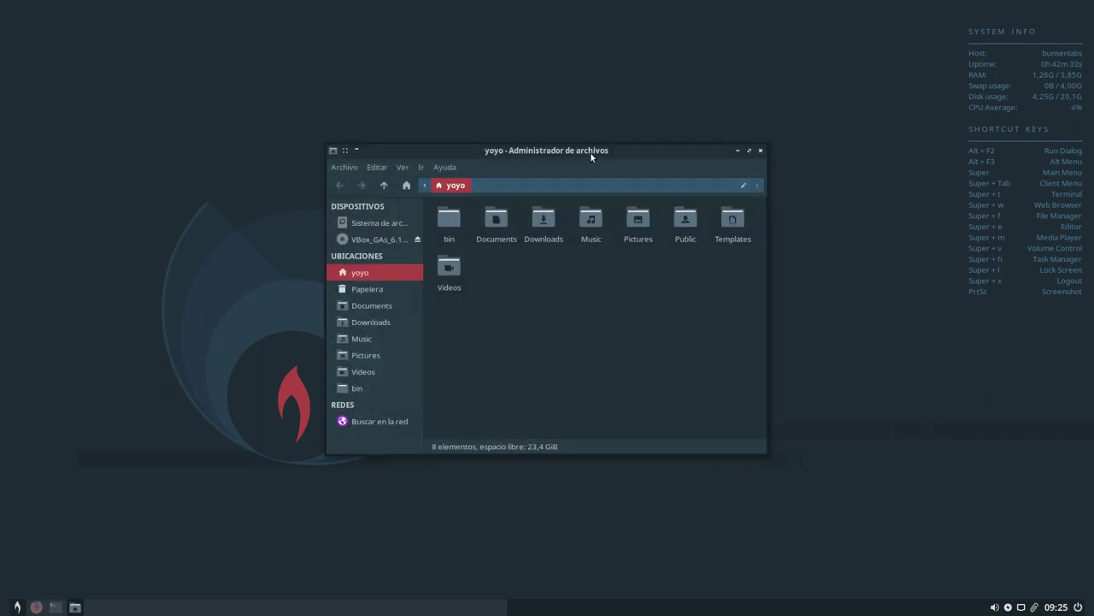
left_click_drag(590, 152, 538, 105)
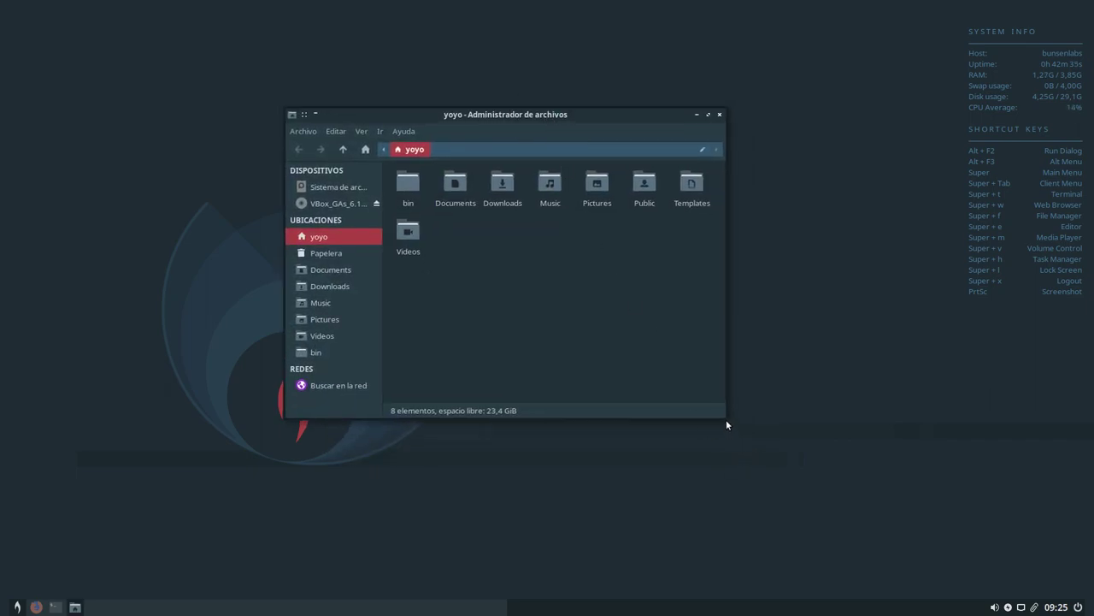
left_click_drag(725, 418, 795, 494)
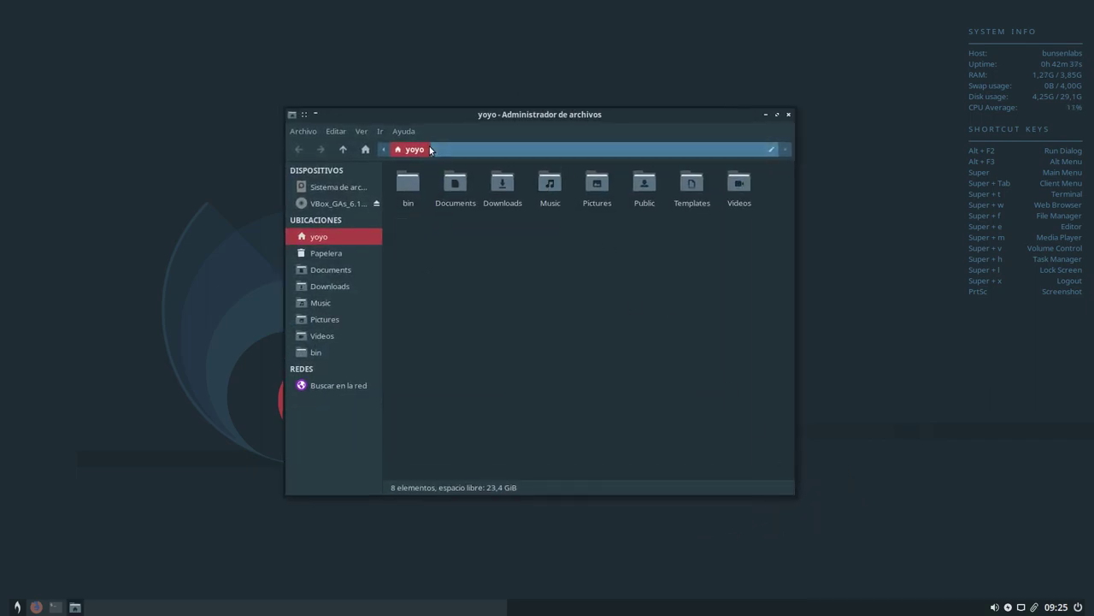
Check the file manager's name and version in its About information, and close the file manager
left_click(403, 132)
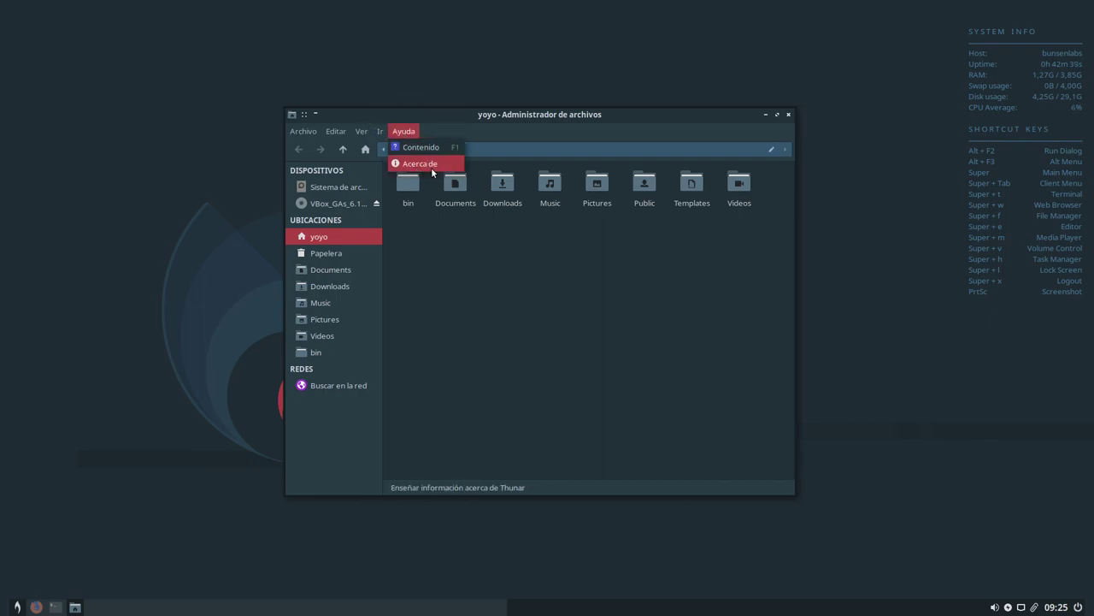
left_click(431, 166)
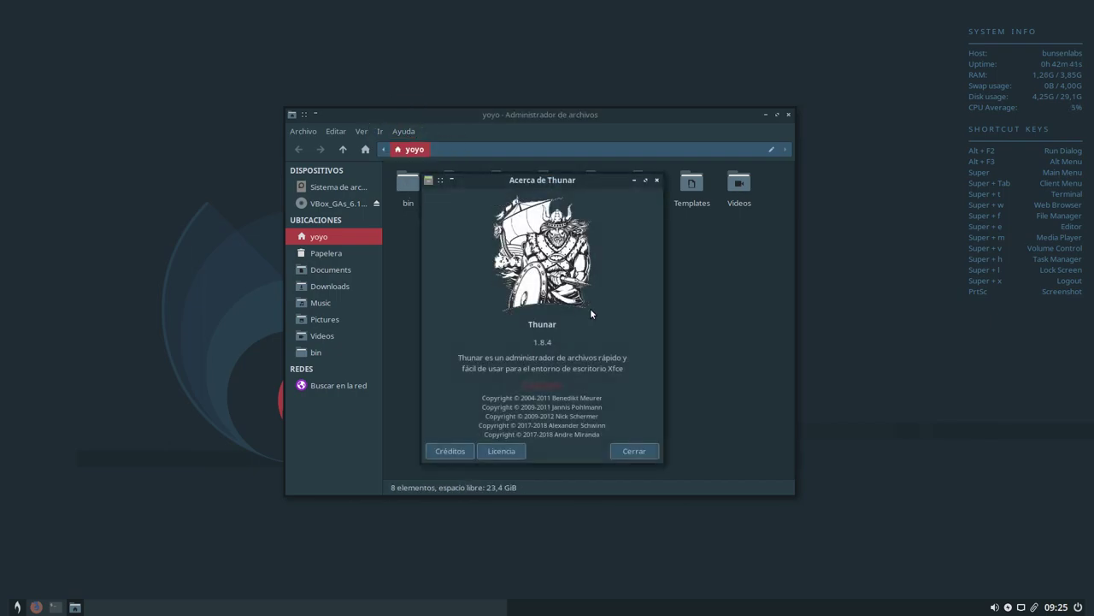
left_click(633, 451)
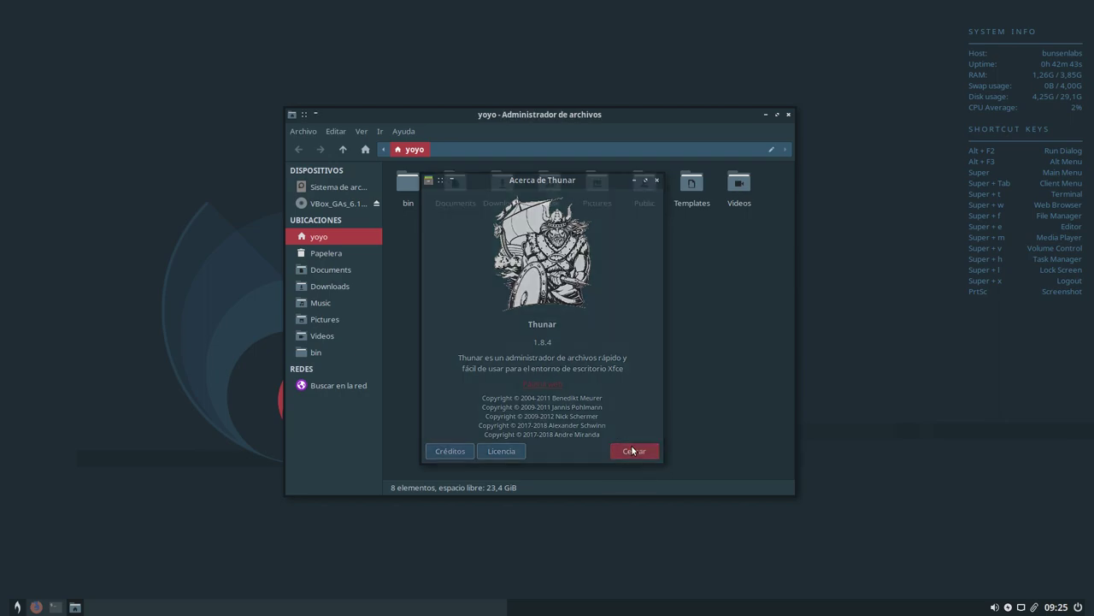
left_click(788, 115)
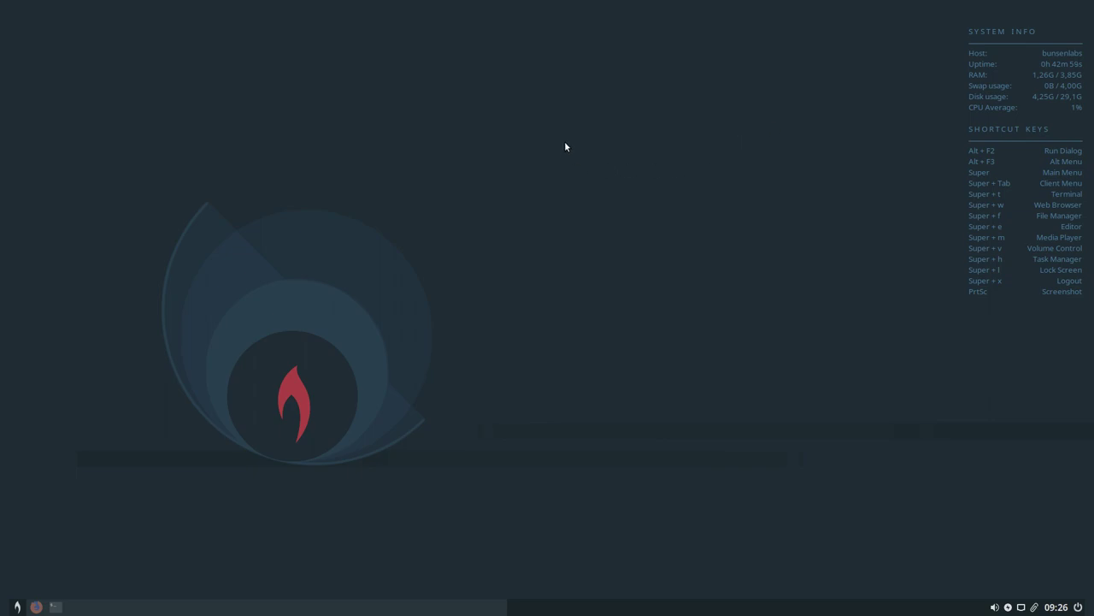
Reopen the file manager on the home folder and switch to the running Firefox window with the Deb Linux blog
right_click(527, 212)
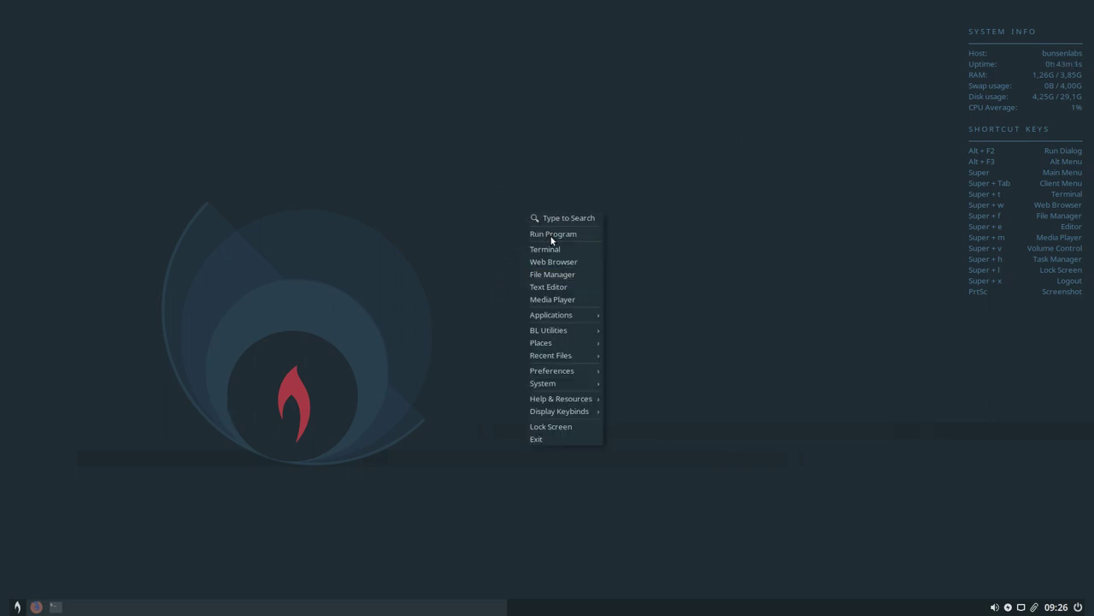
left_click(578, 274)
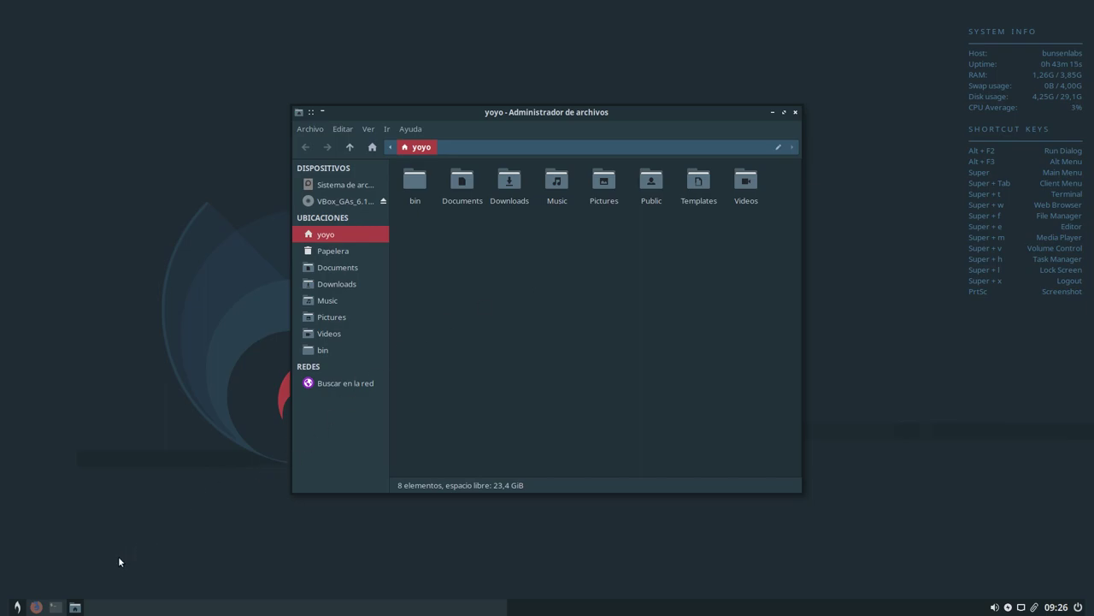
left_click(36, 606)
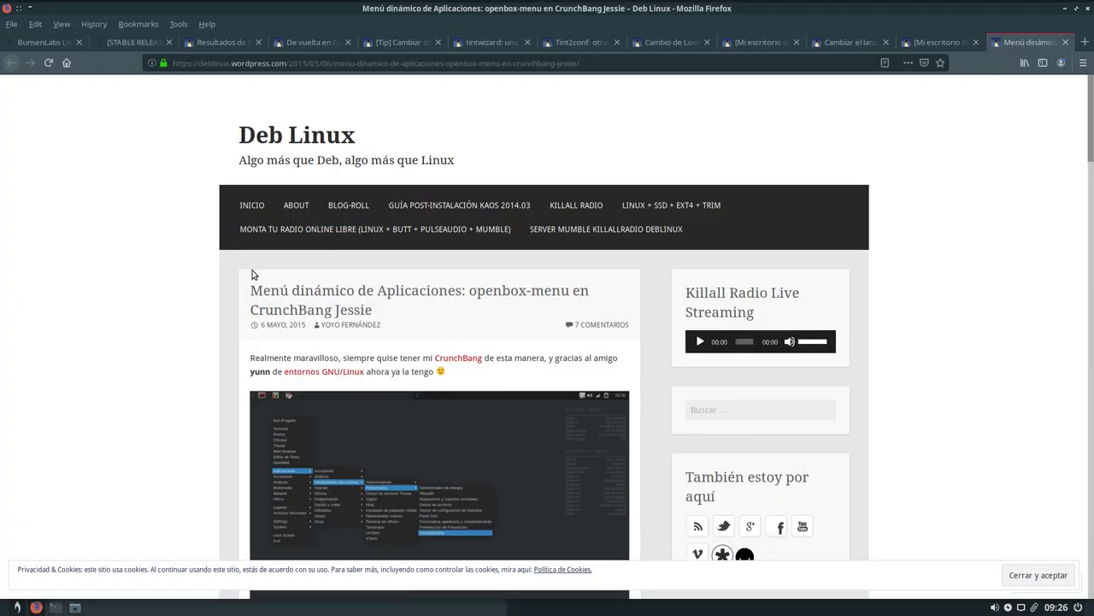
Search the Deb Linux blog for "thunar español" and look through the resulting articles
left_click(762, 415)
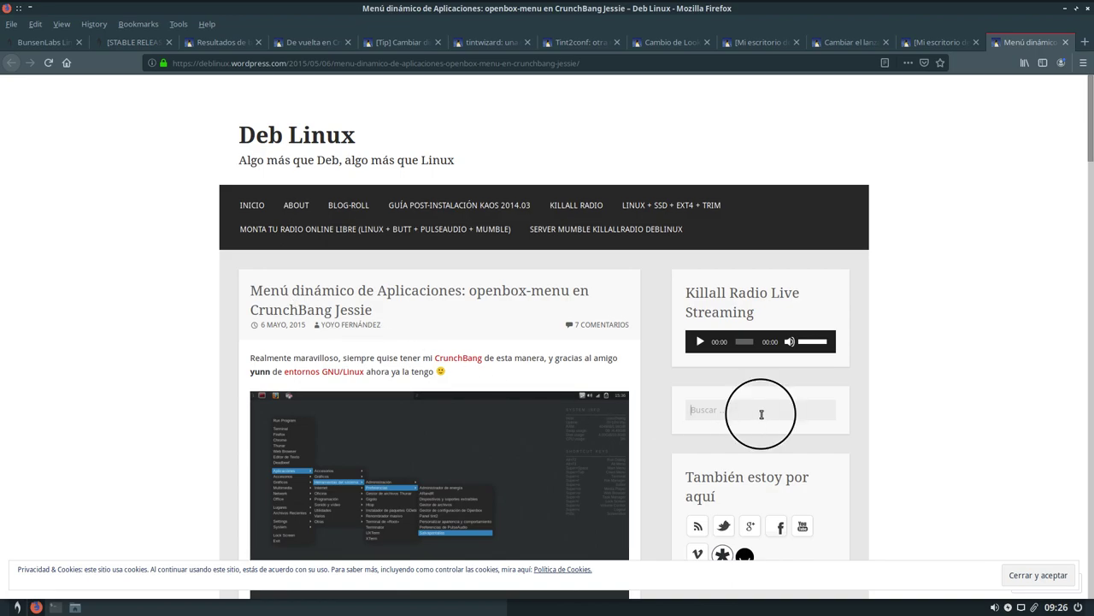
type("th")
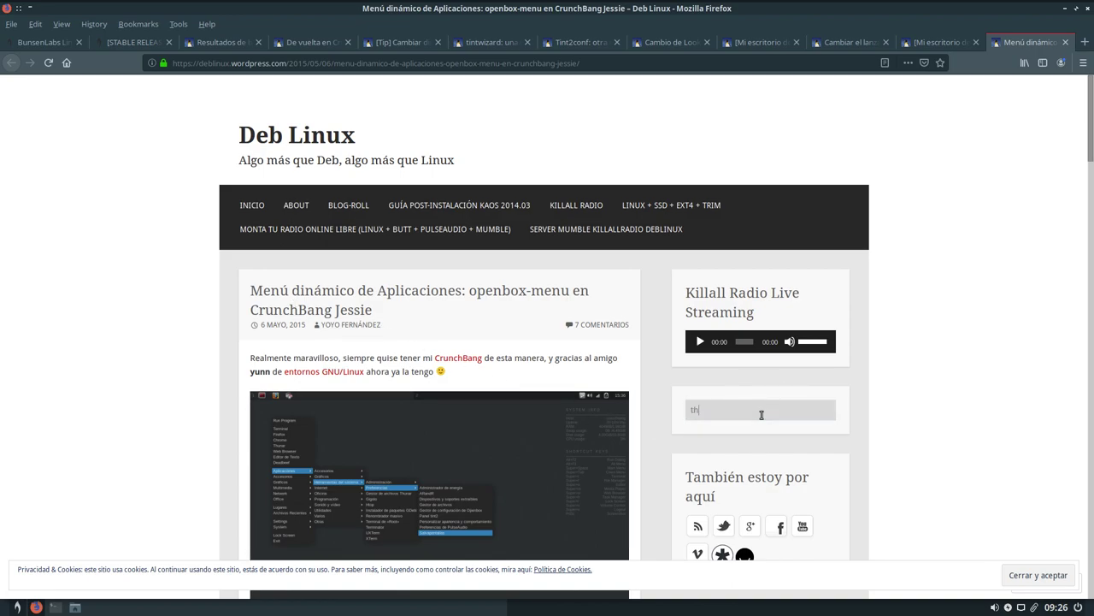
type("unar español")
key("Return")
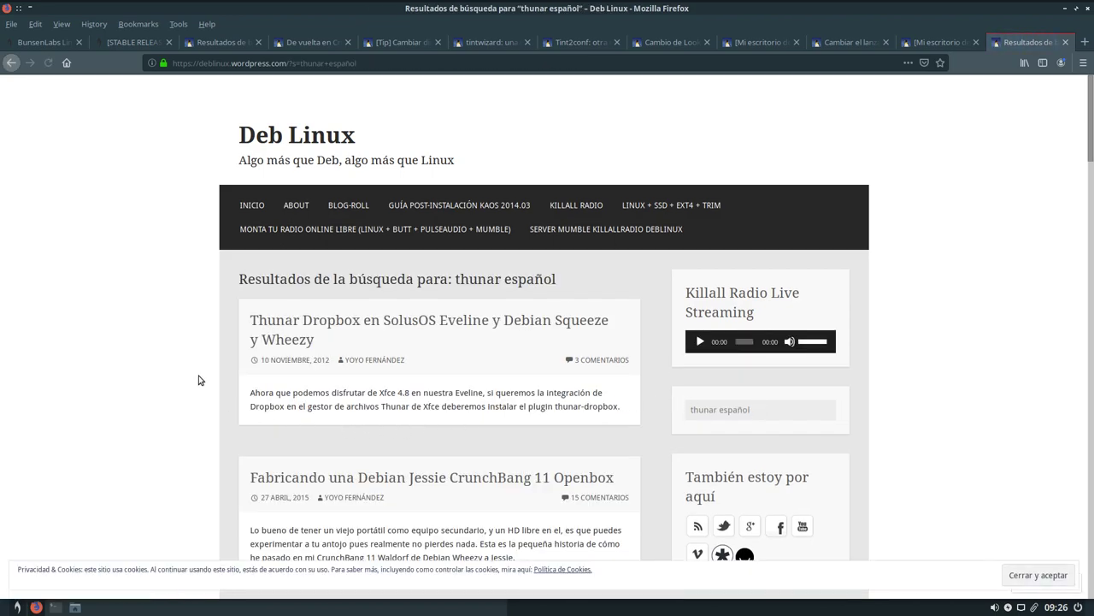
scroll(199, 380, "down", 6)
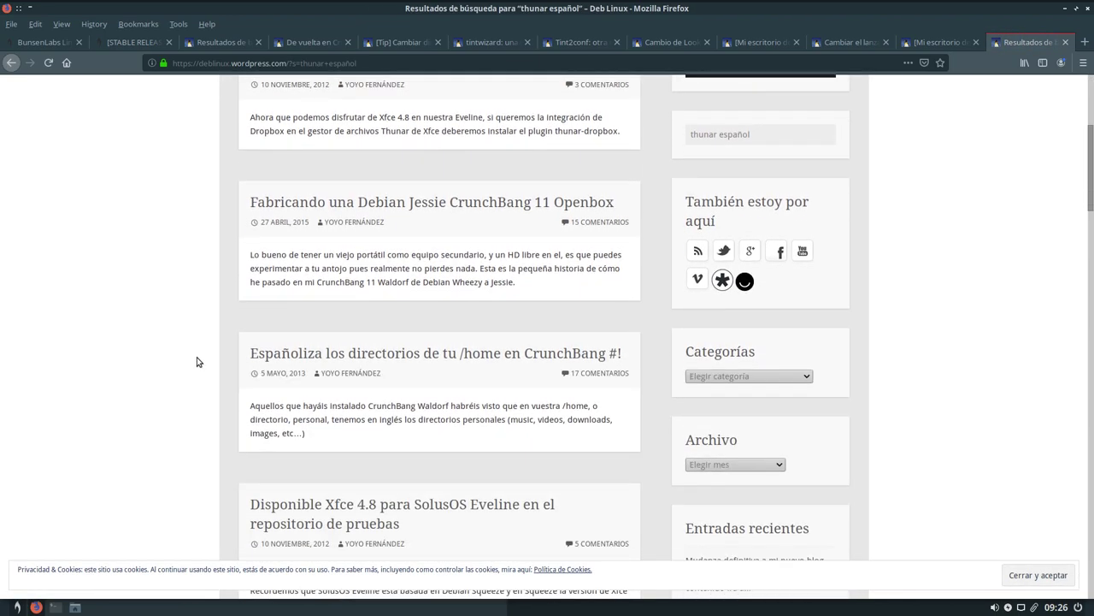
Read the article "Españoliza los directorios de tu /home en CrunchBang #!" through its folder-renaming instructions, and minimize the browser
left_click(391, 354)
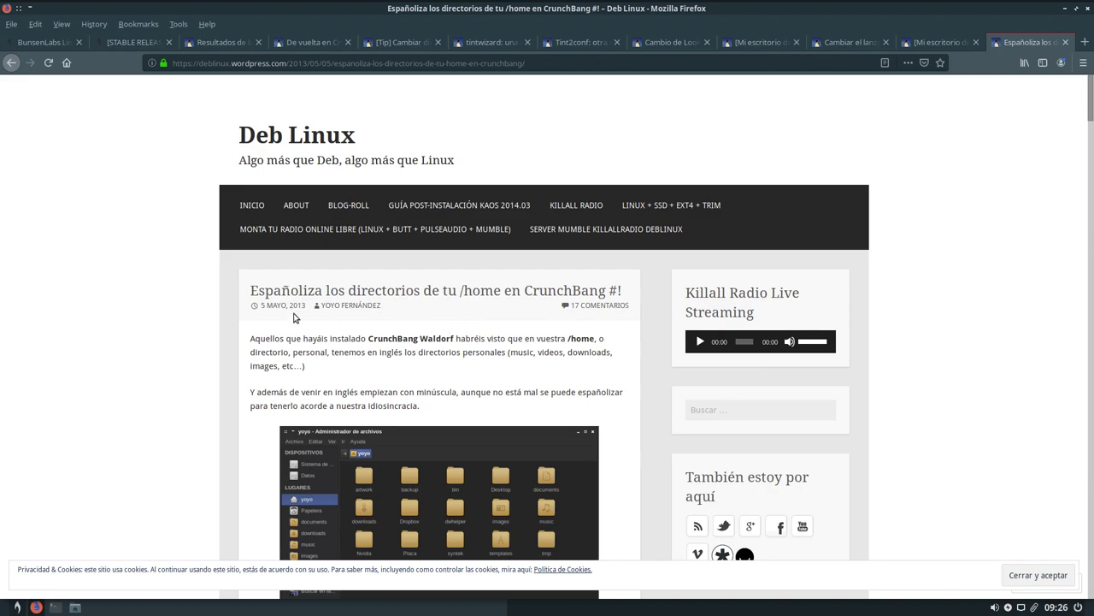
scroll(303, 323, "down", 5)
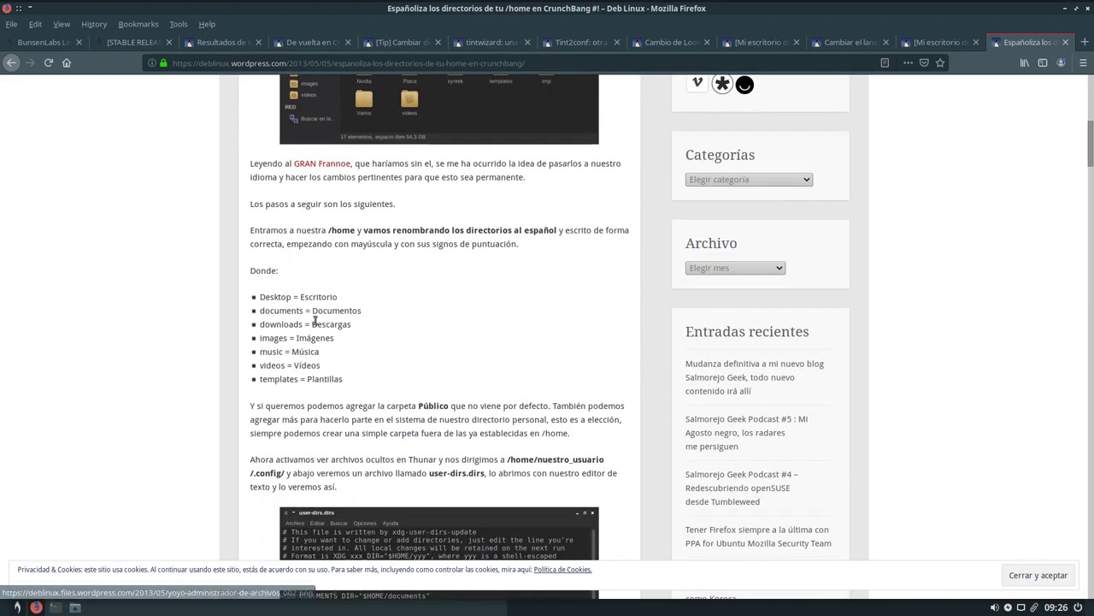
scroll(381, 342, "down", 1)
scroll(377, 343, "down", 1)
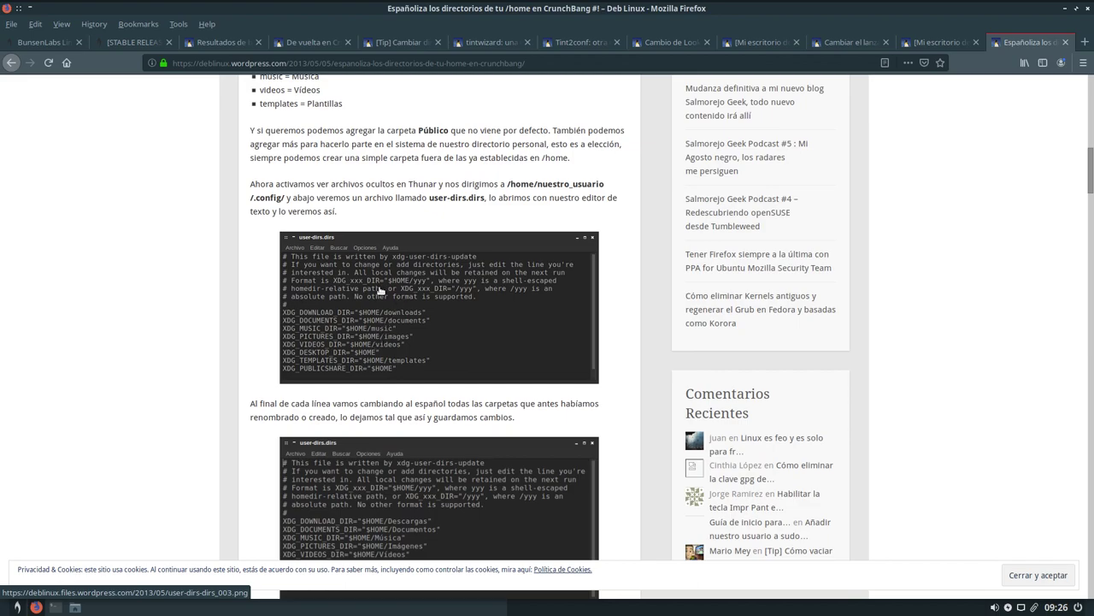
scroll(366, 290, "down", 1)
scroll(366, 290, "down", 10)
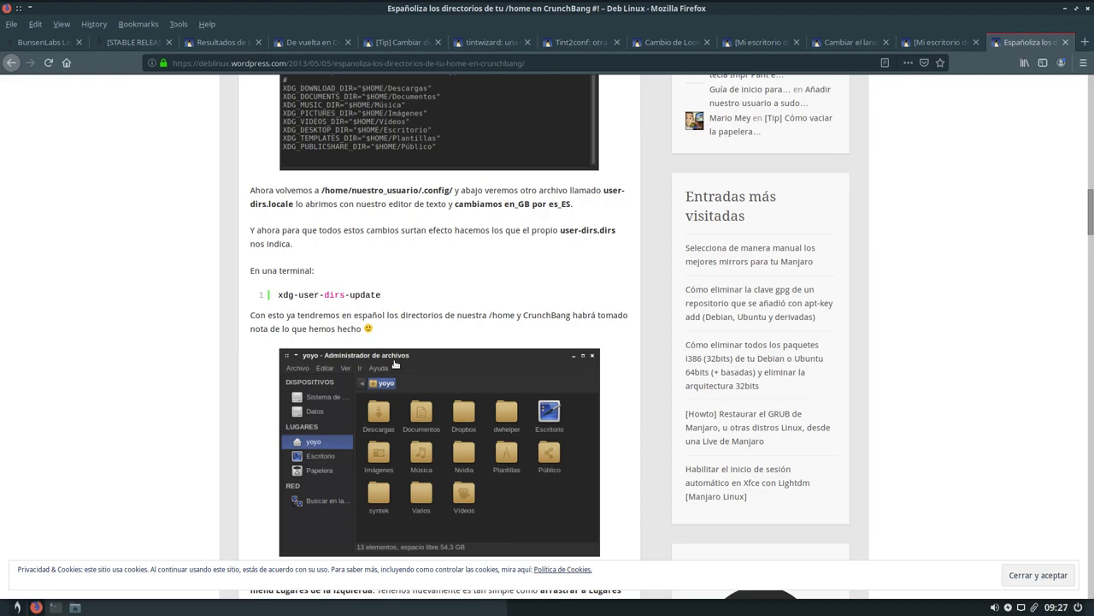
scroll(448, 432, "down", 4)
scroll(448, 433, "up", 5)
scroll(448, 432, "up", 6)
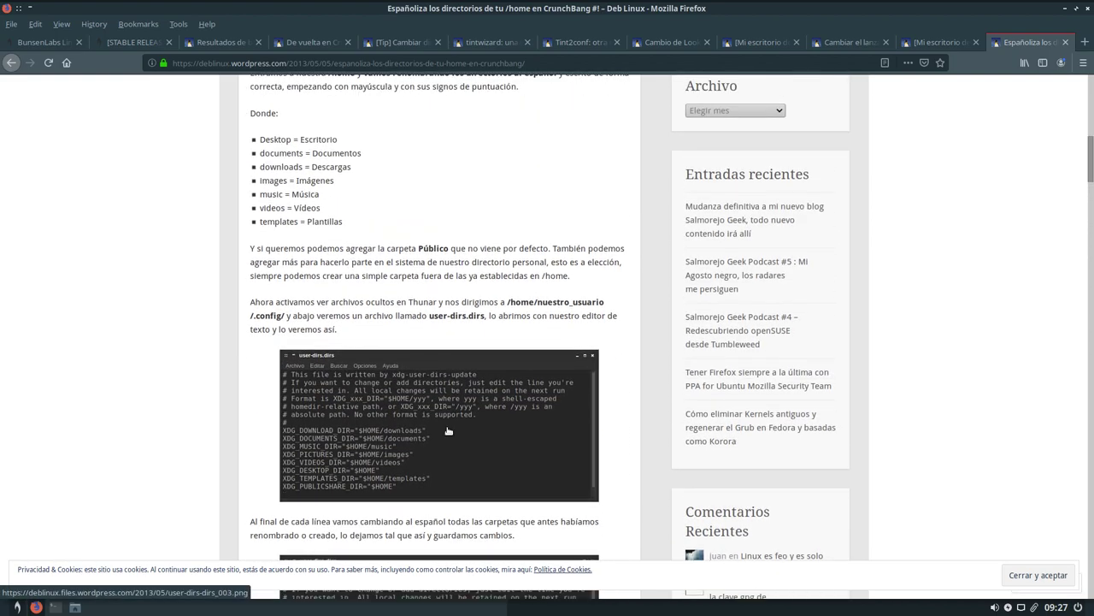
scroll(448, 431, "up", 8)
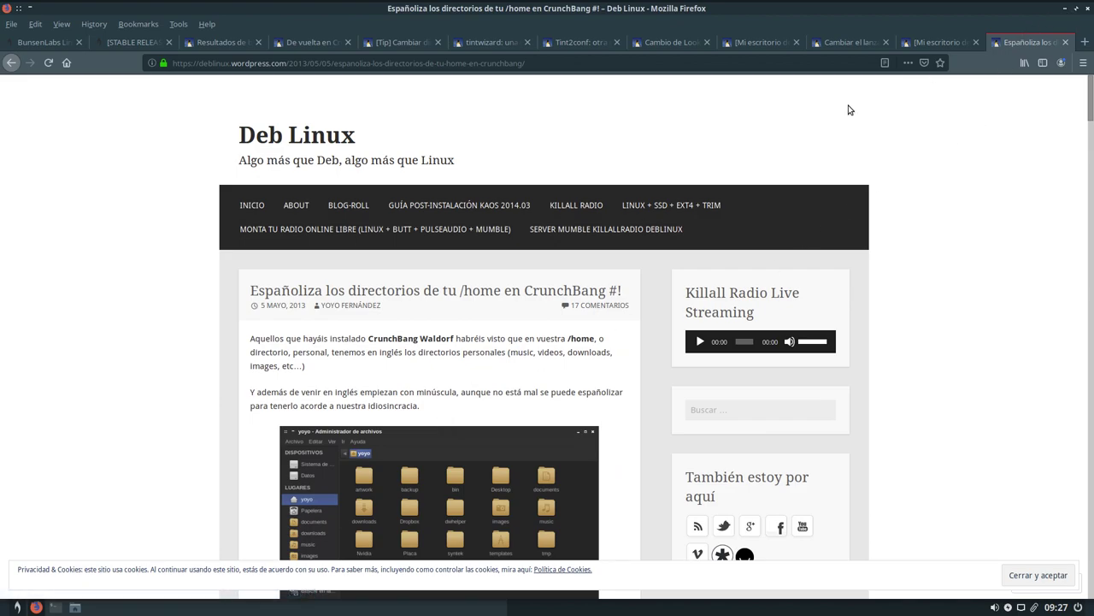
left_click(1065, 9)
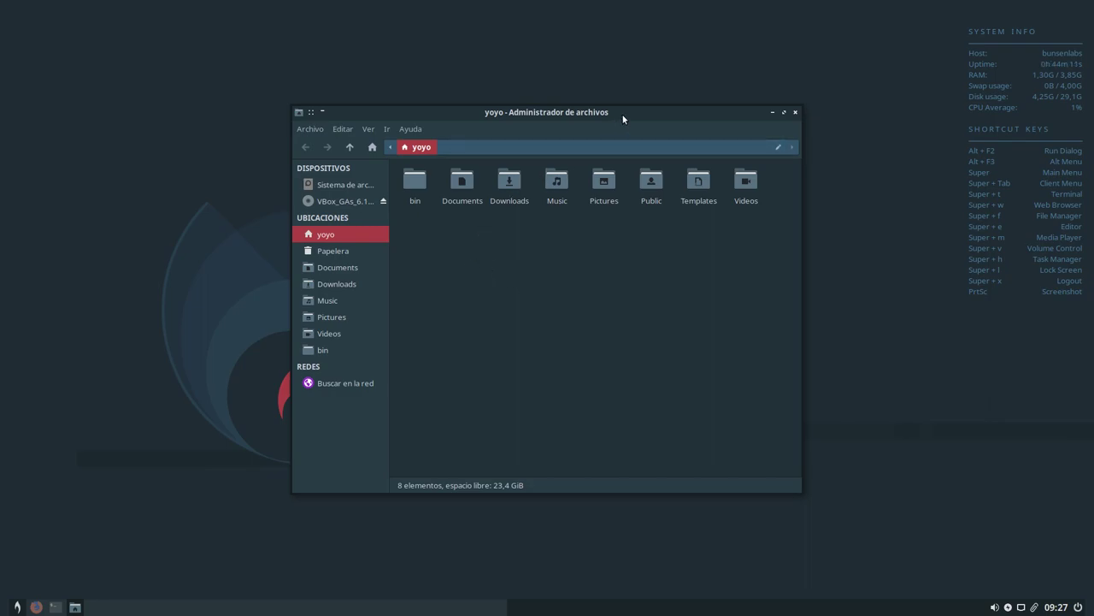
Open the system's /etc folder in the file manager, enlarge its window slightly, and shift it up and to the left
left_click_drag(639, 108, 577, 80)
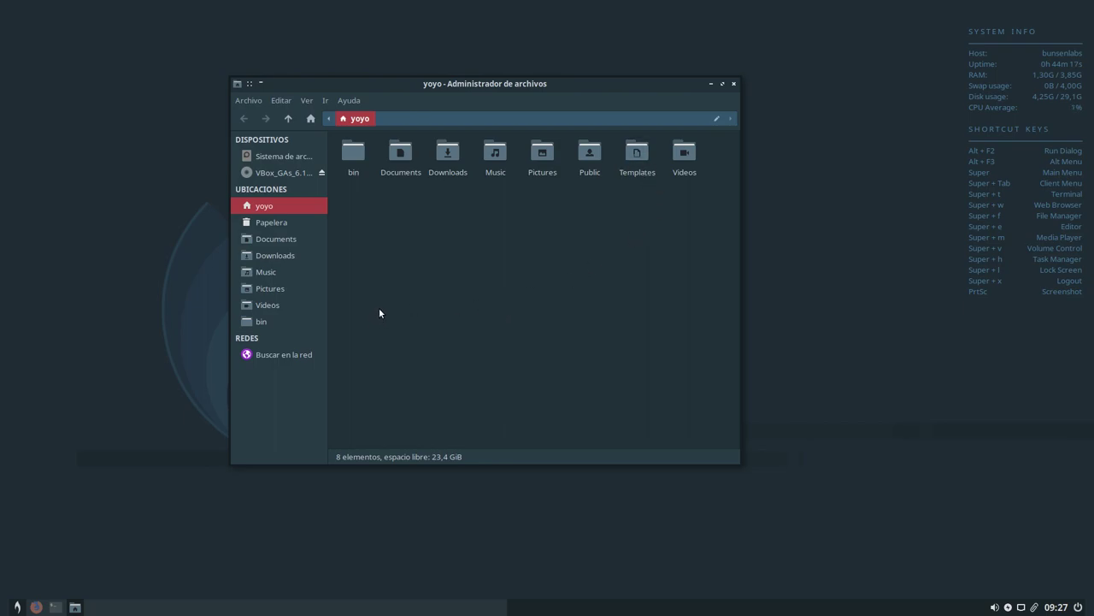
left_click(298, 160)
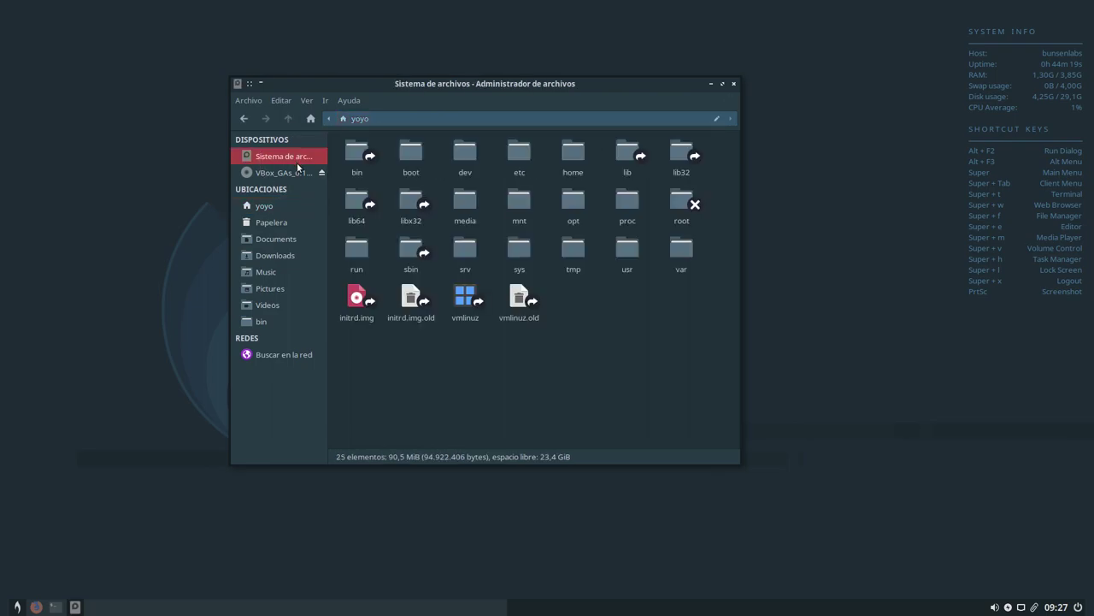
double_click(518, 158)
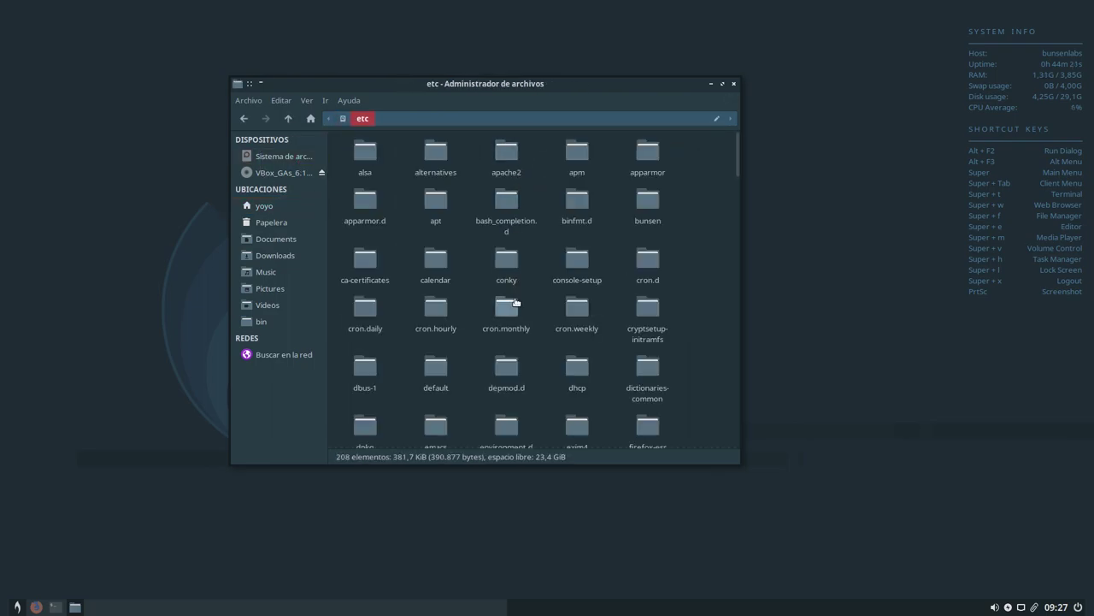
left_click_drag(733, 460, 775, 479)
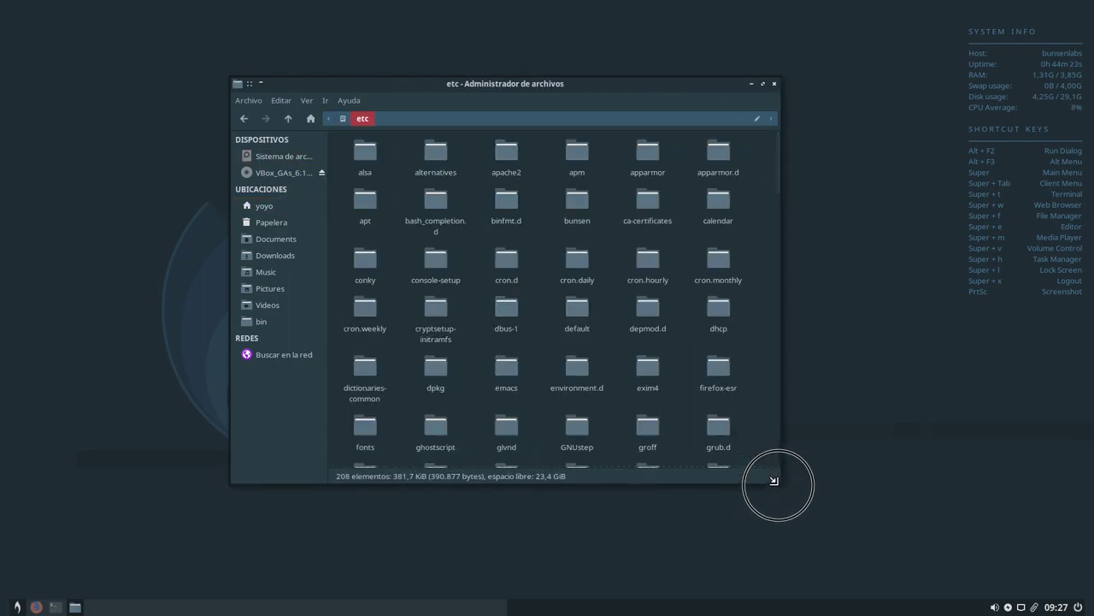
left_click_drag(521, 75, 485, 61)
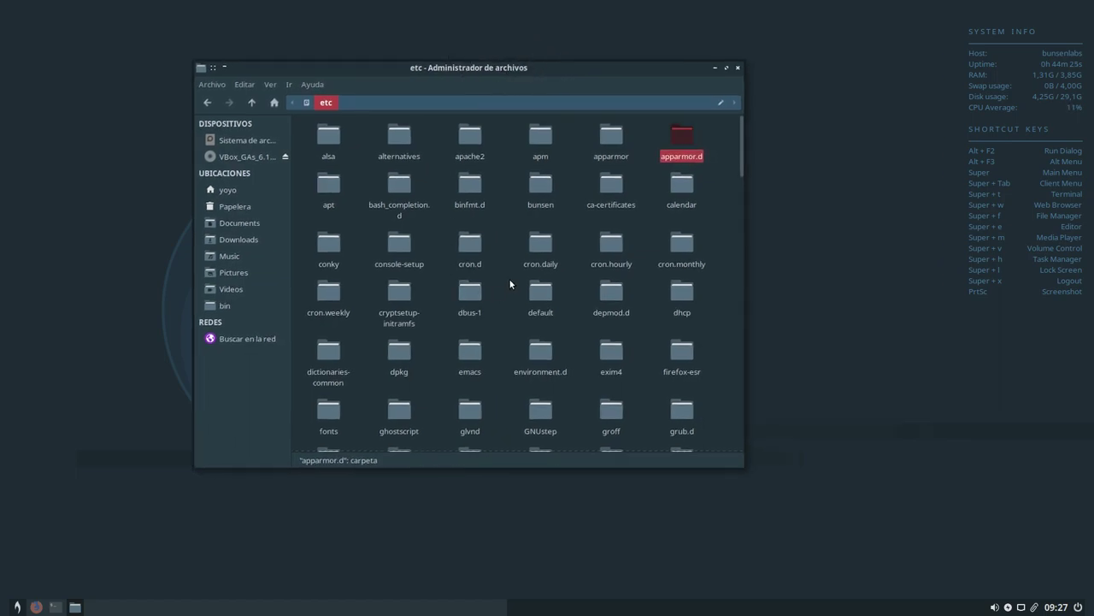
Set the file manager's navigation preference to "Doble pulsación para activar los elementos" and close the preferences
left_click(246, 86)
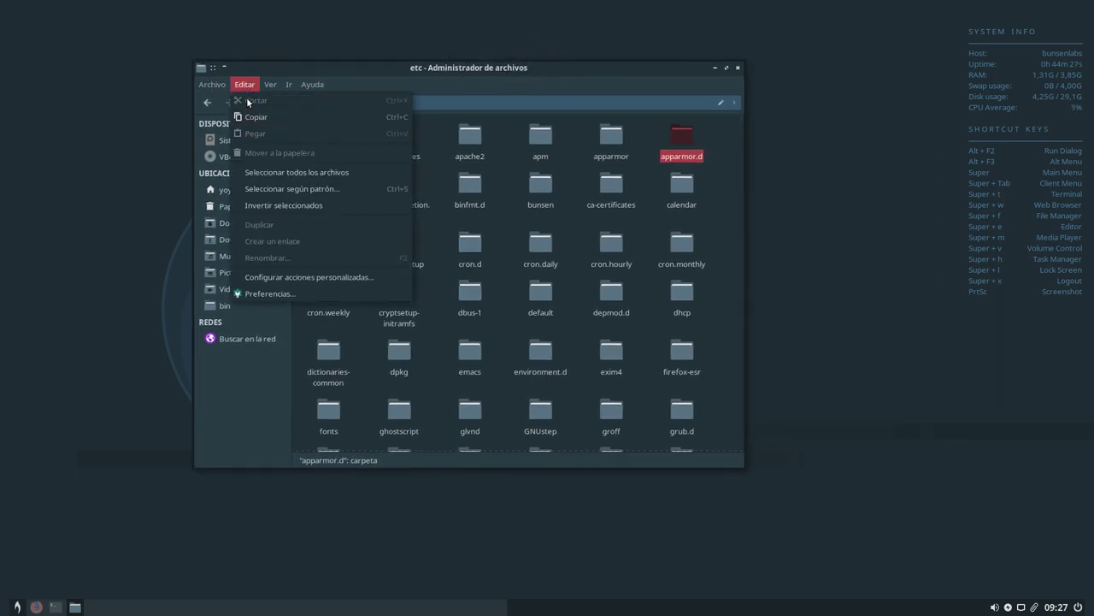
left_click(274, 289)
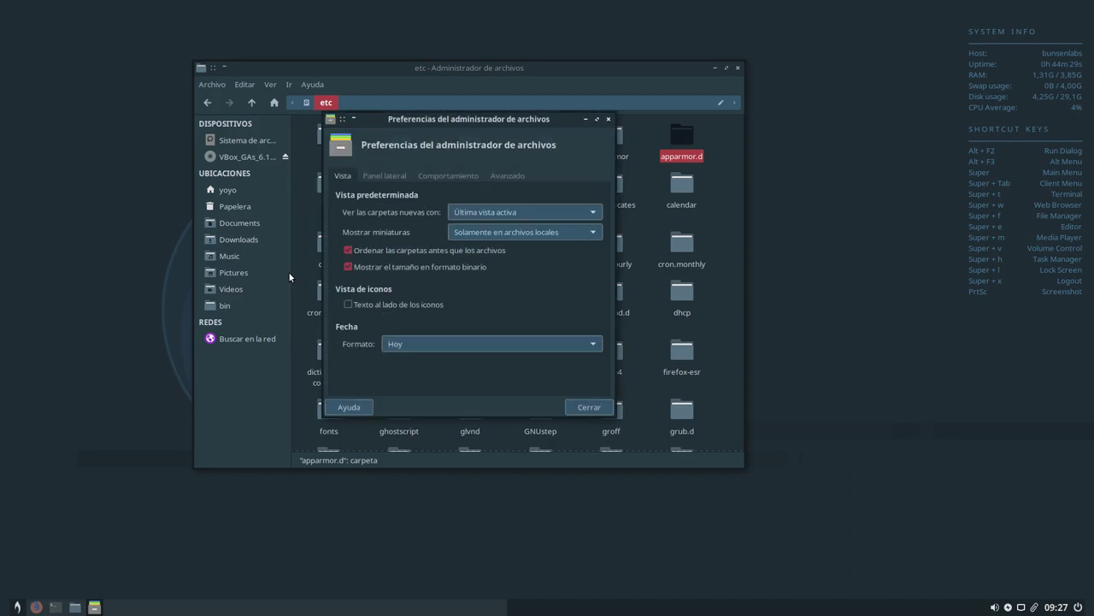
left_click_drag(470, 105, 632, 65)
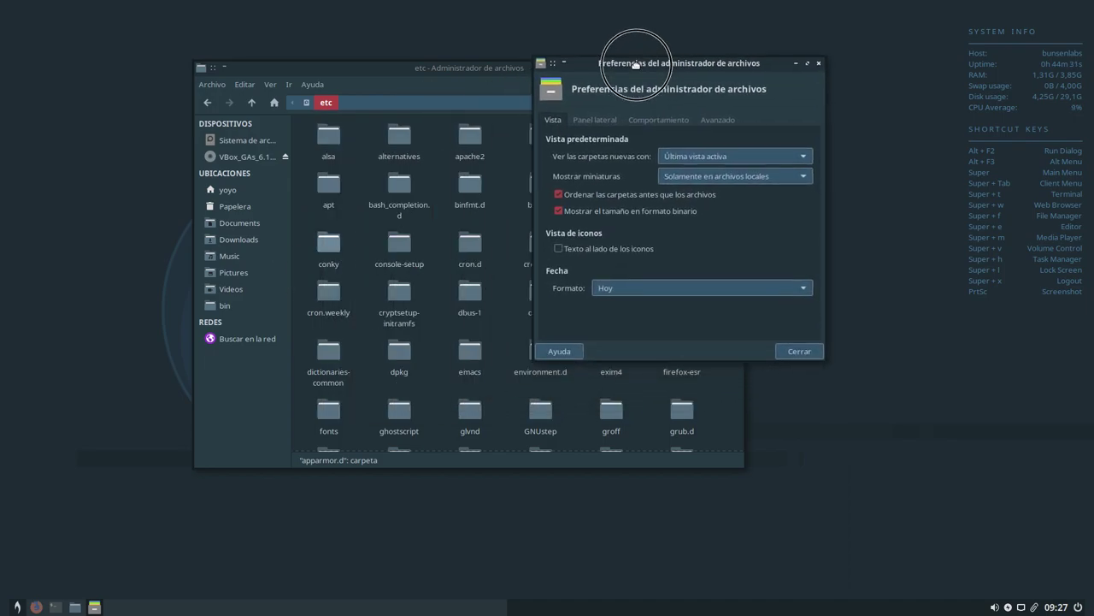
left_click(642, 118)
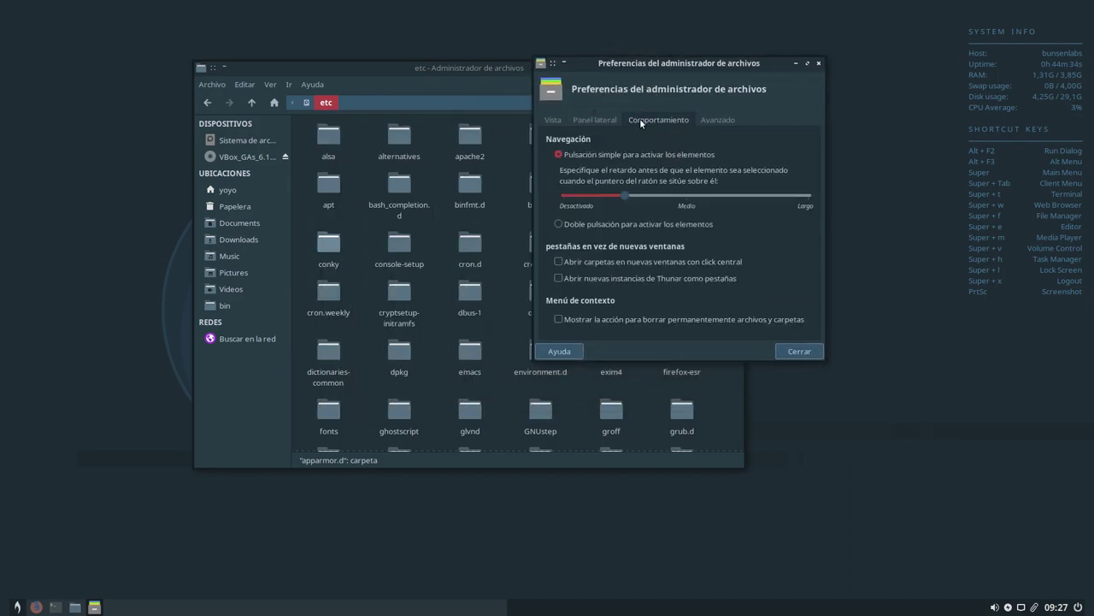
left_click(599, 228)
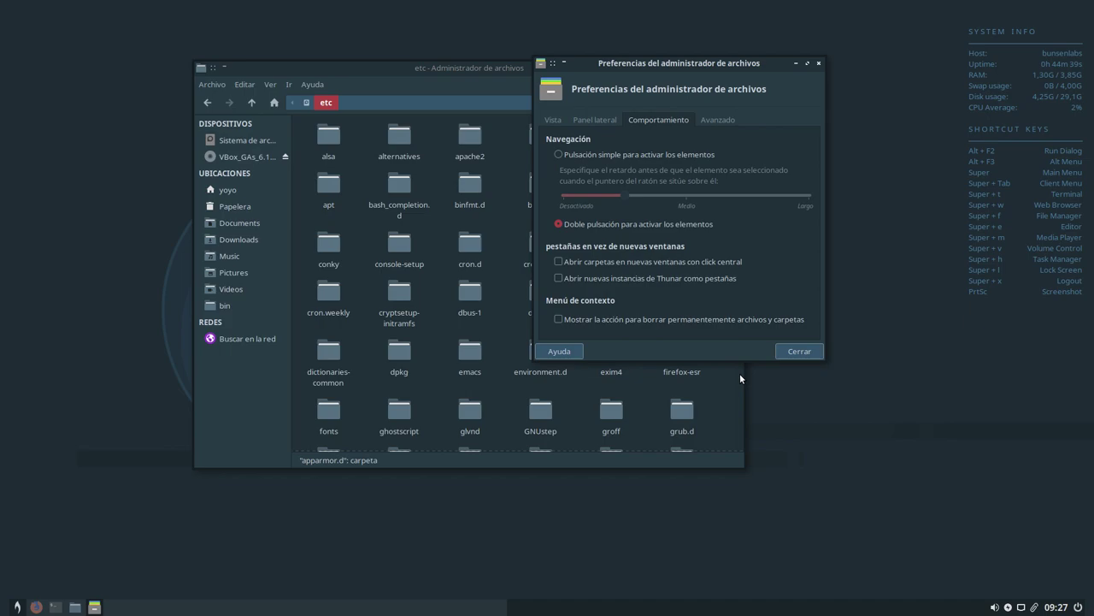
left_click(799, 351)
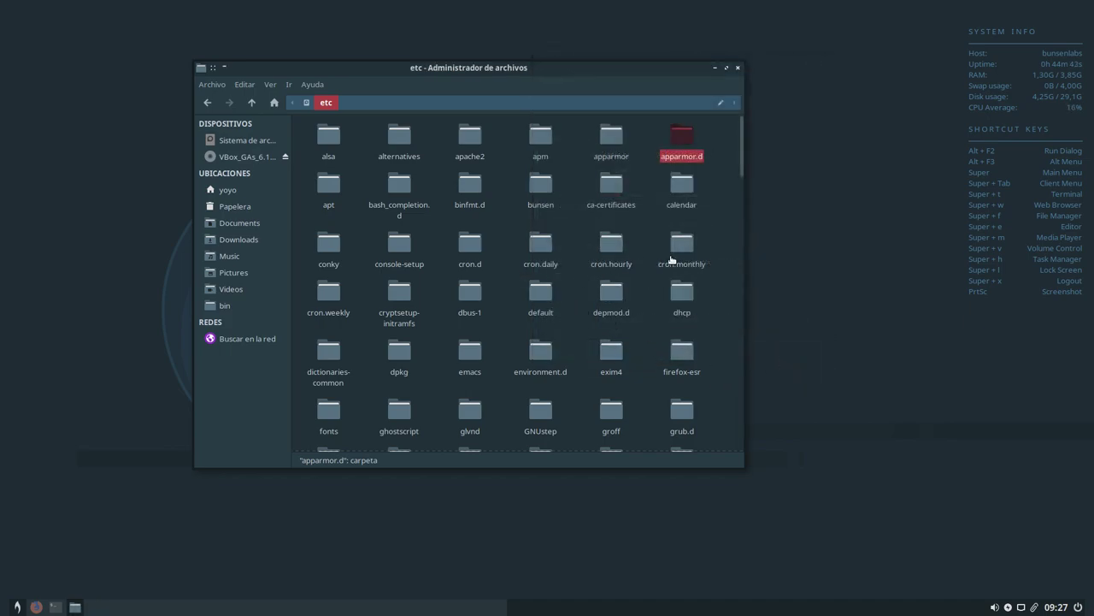
Open sources.list from /etc/apt in BL Text Editor, and move and enlarge the editor window so full lines fit
left_click(336, 203)
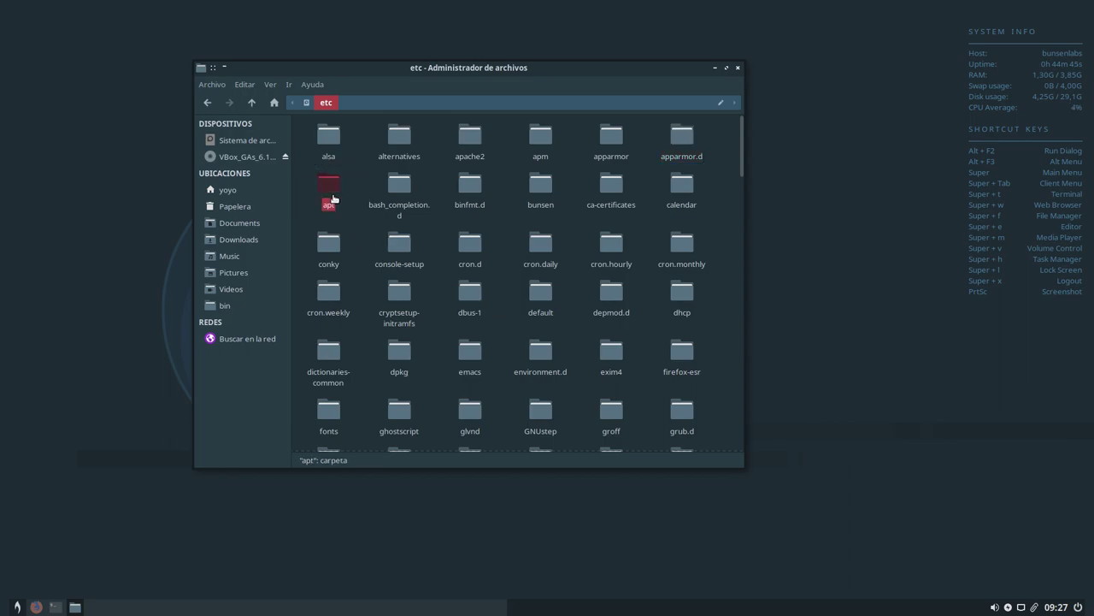
double_click(336, 203)
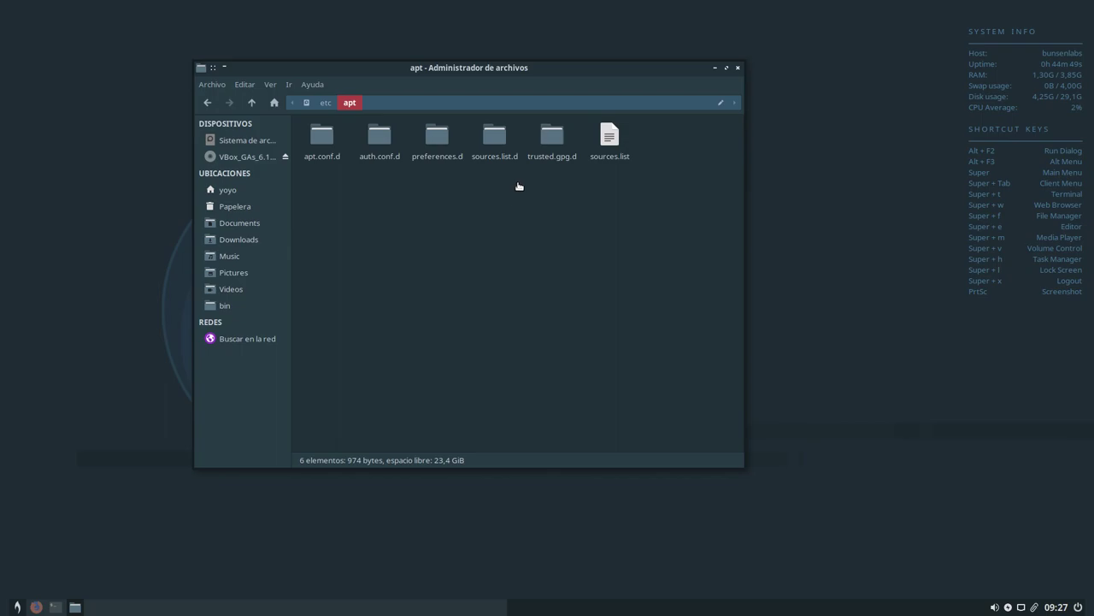
right_click(611, 142)
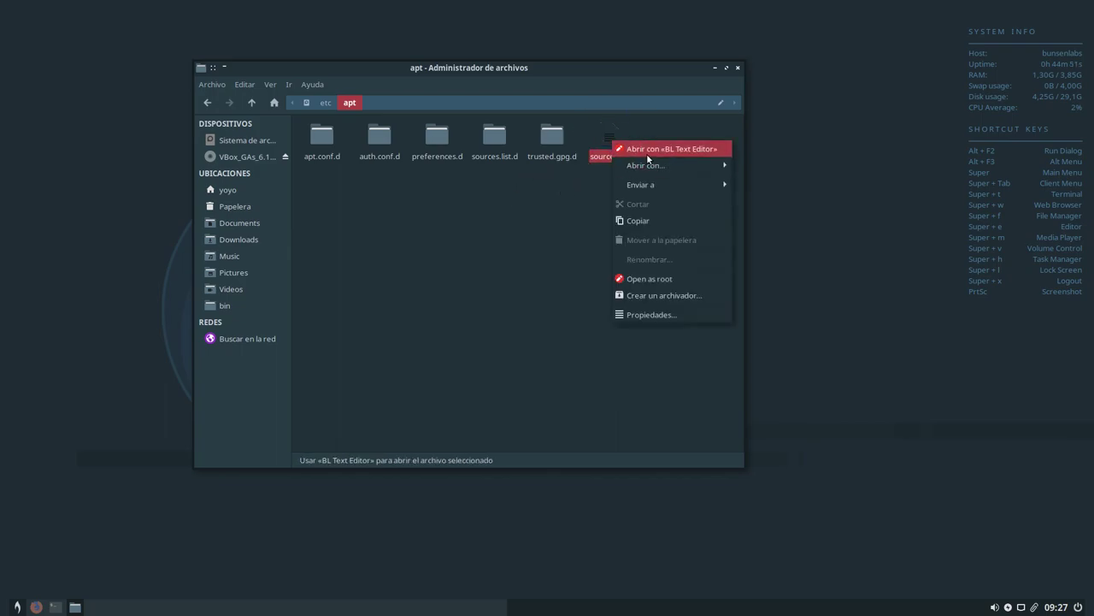
left_click(682, 150)
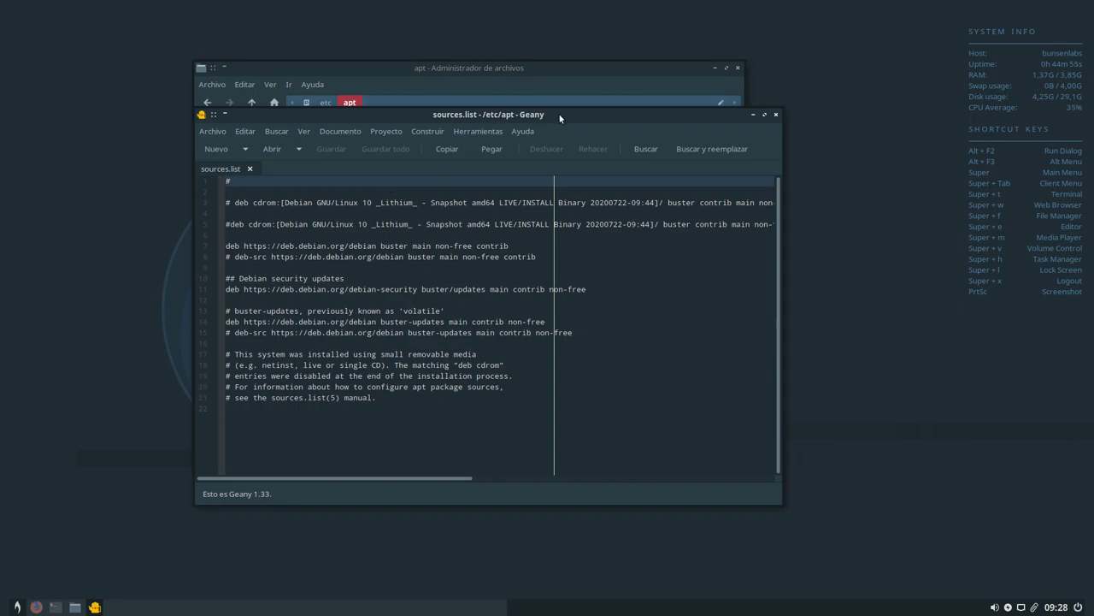
left_click_drag(558, 113, 466, 55)
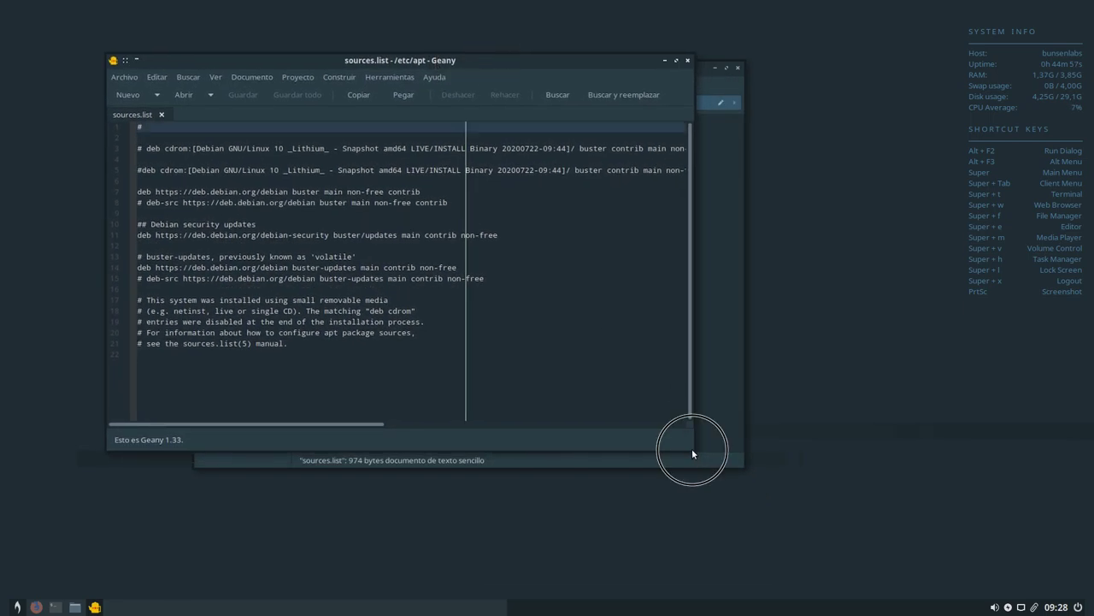
left_click_drag(692, 450, 941, 536)
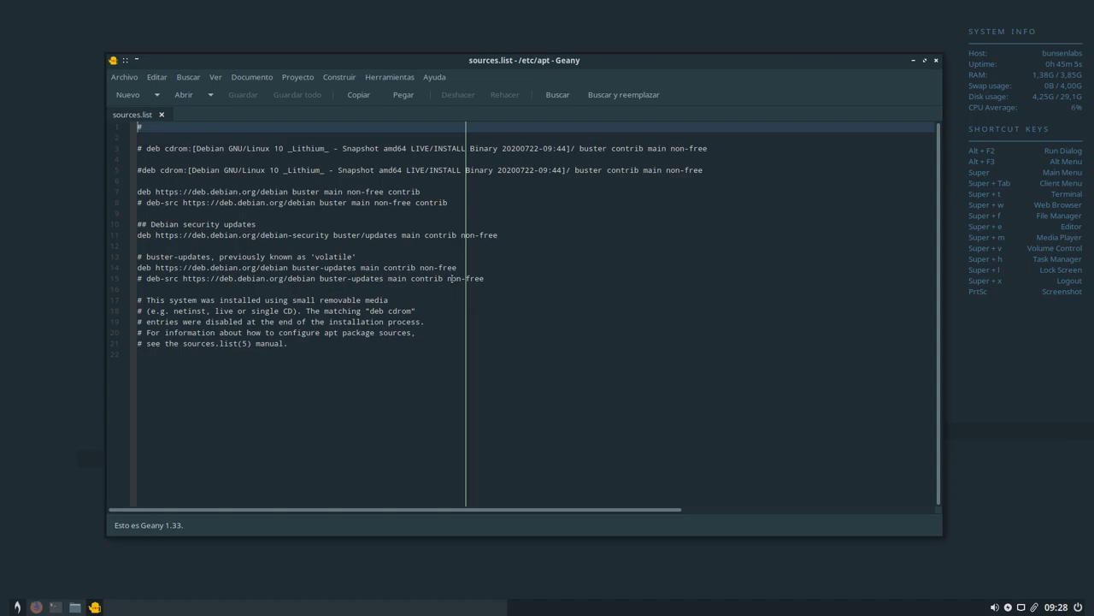
Highlight the buster-updates, security and main Debian repository lines in turn, select the whole repository block, and close the editor
left_click_drag(457, 268, 152, 267)
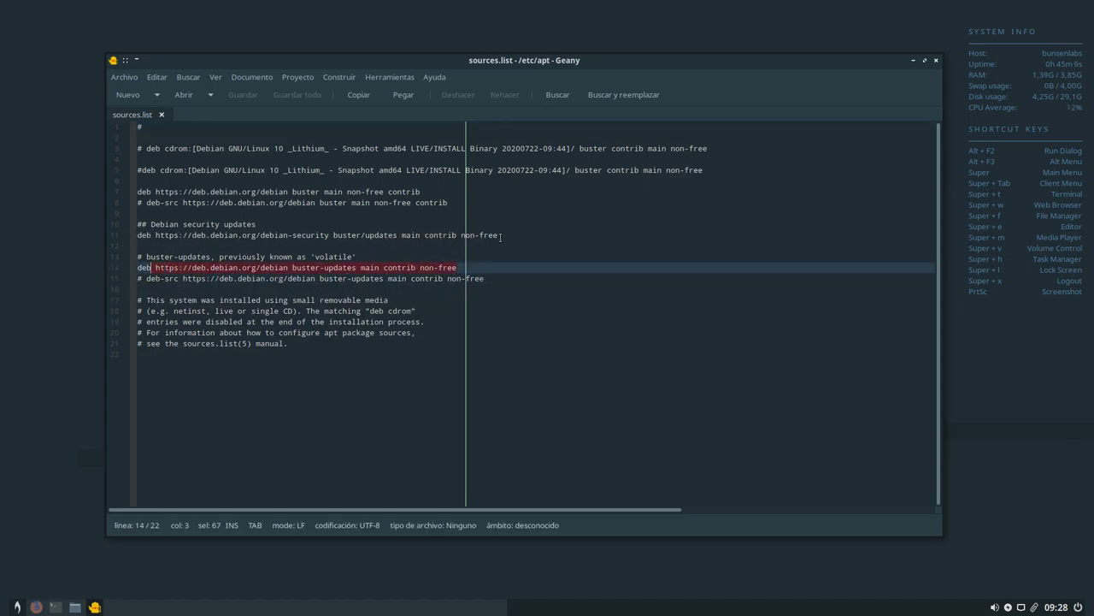
left_click_drag(500, 237, 127, 238)
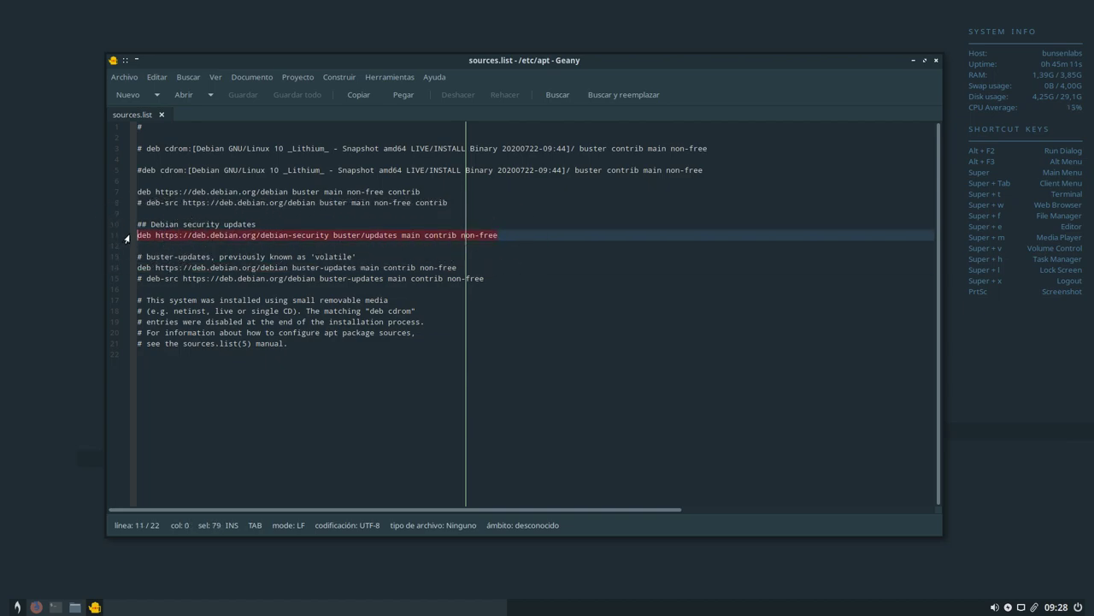
left_click_drag(429, 194, 129, 193)
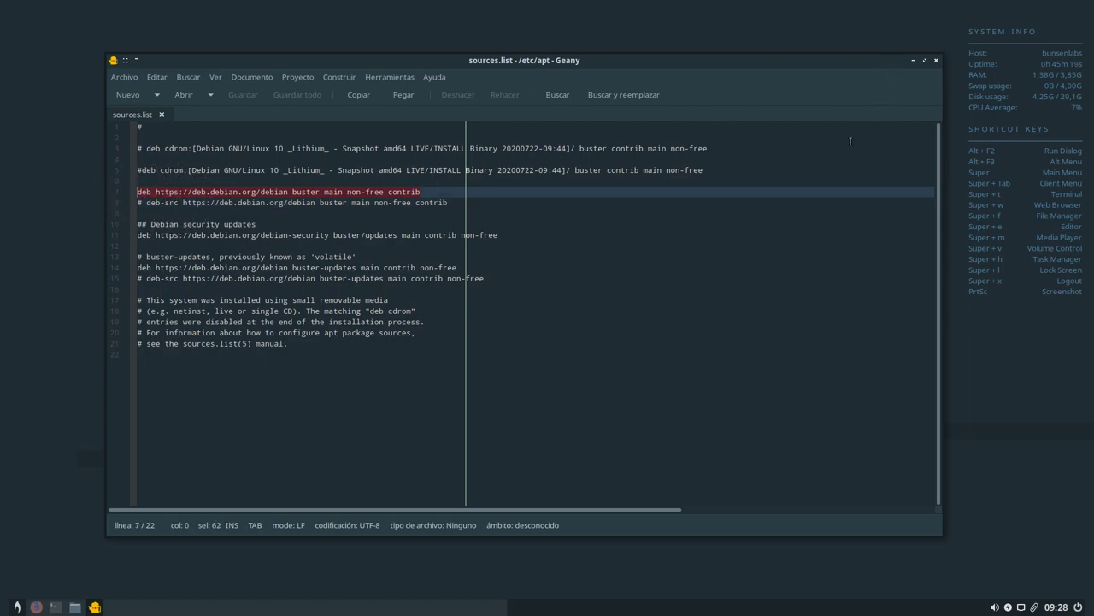
left_click_drag(486, 279, 139, 180)
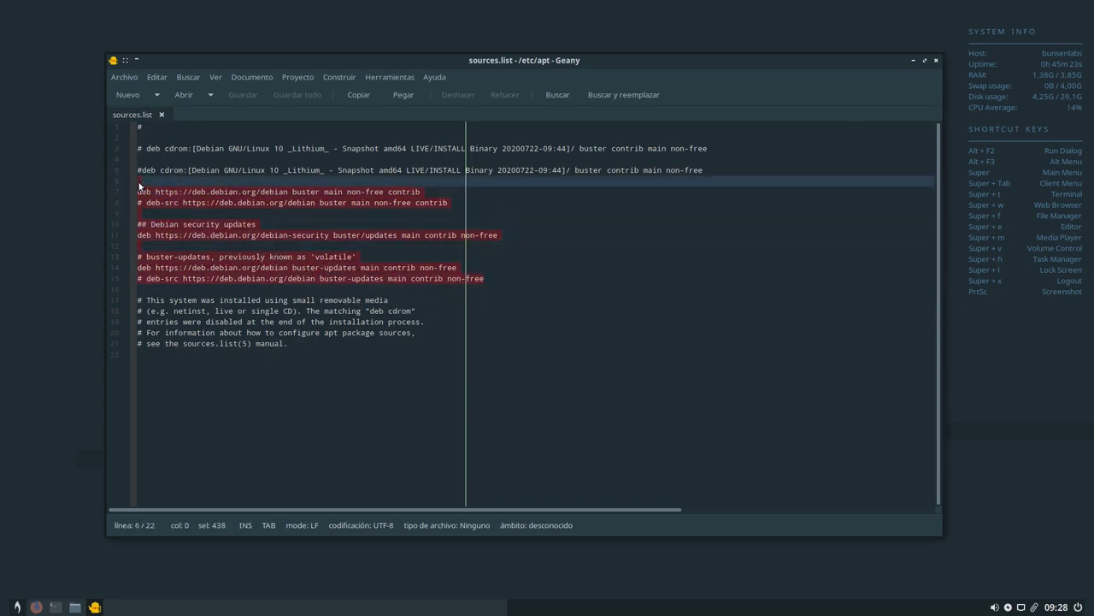
left_click(935, 61)
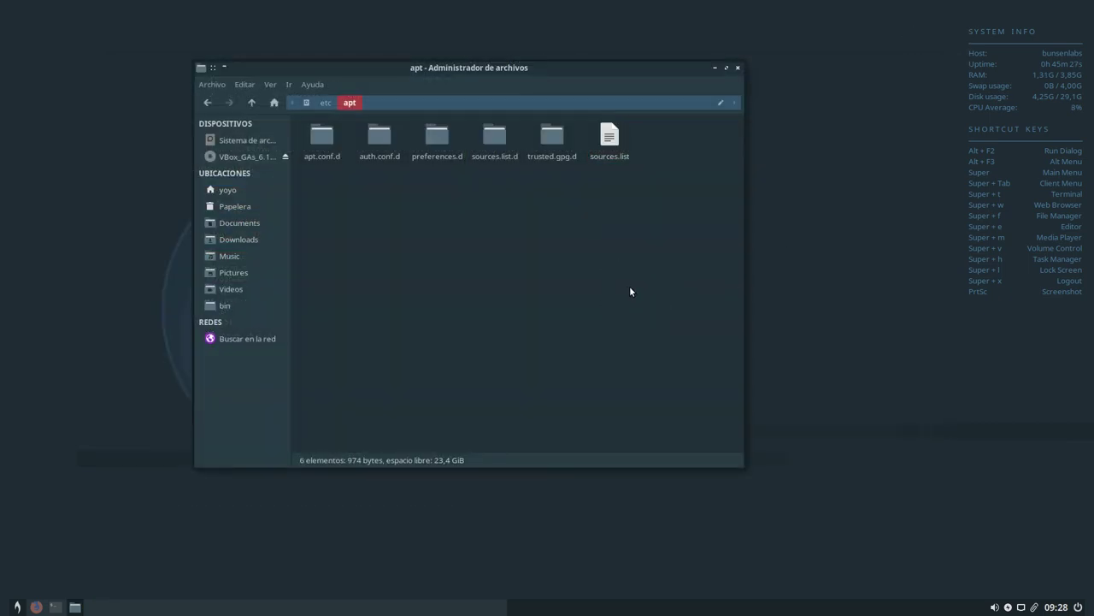
View bunsen.list from the sources.list.d folder in the text editor, and close the open files and the editor
double_click(493, 143)
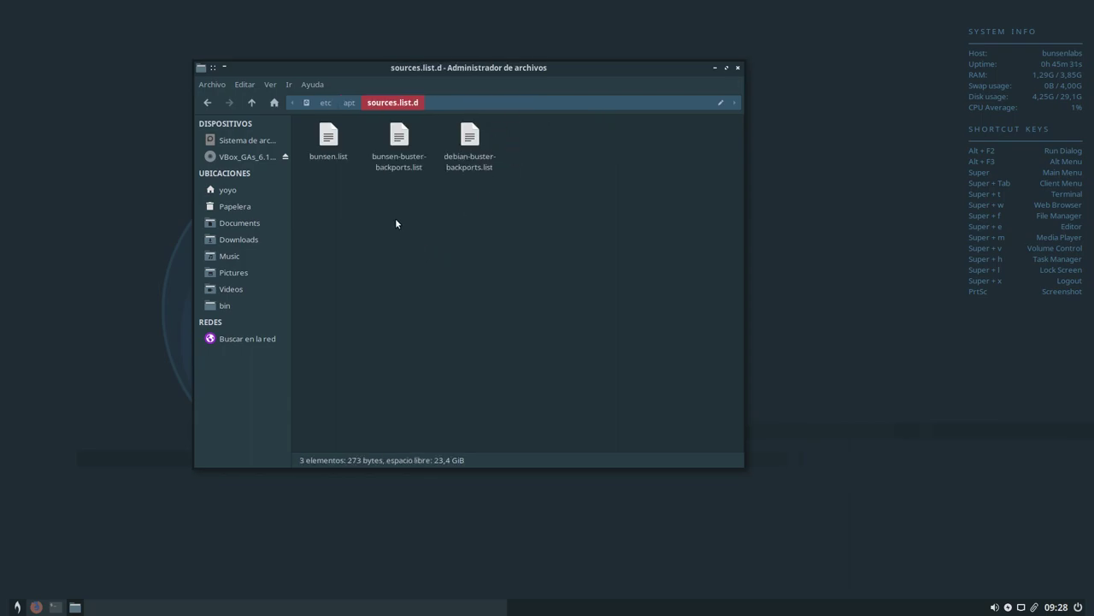
right_click(336, 148)
left_click(339, 151)
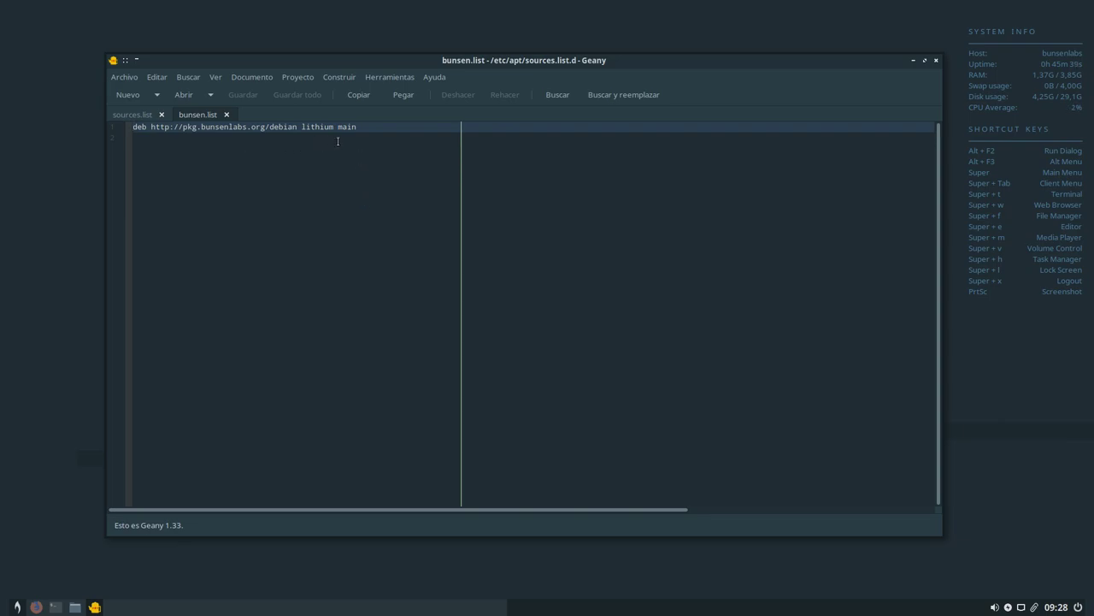
left_click(227, 114)
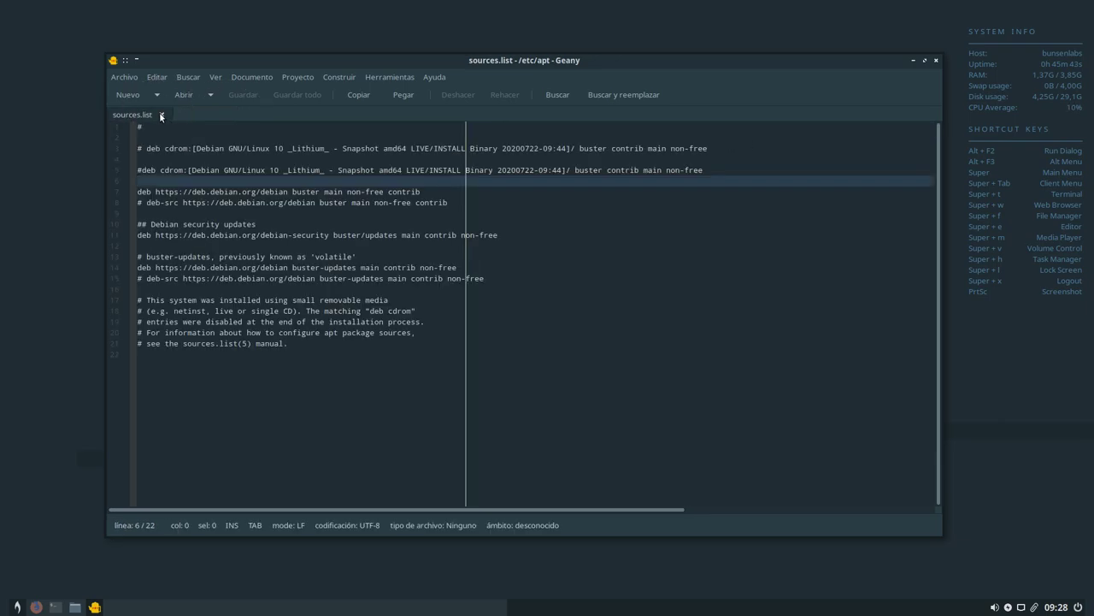
left_click(161, 115)
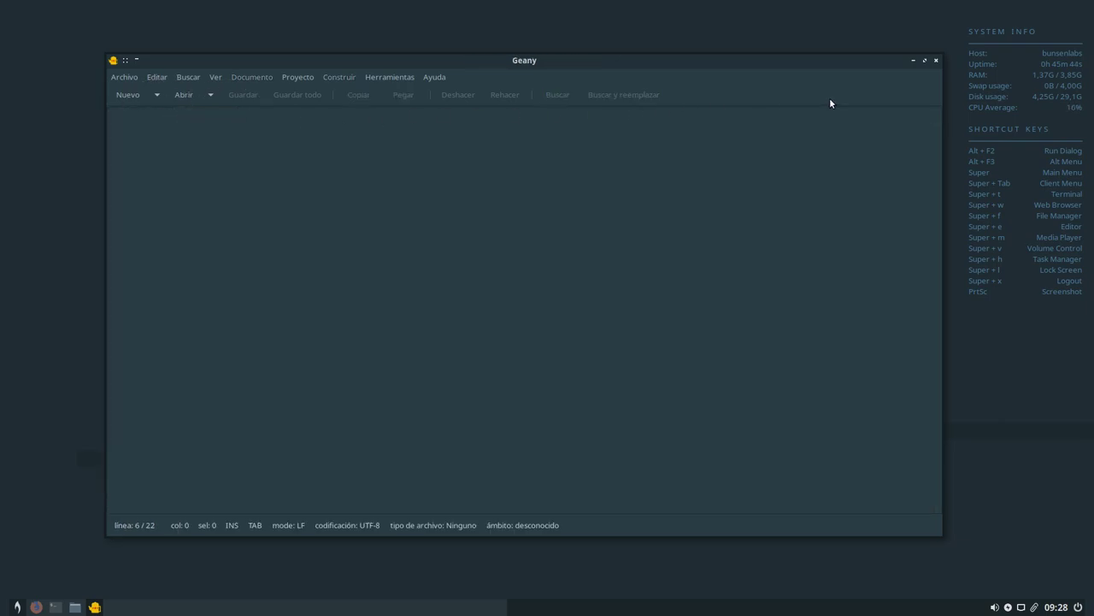
left_click(935, 62)
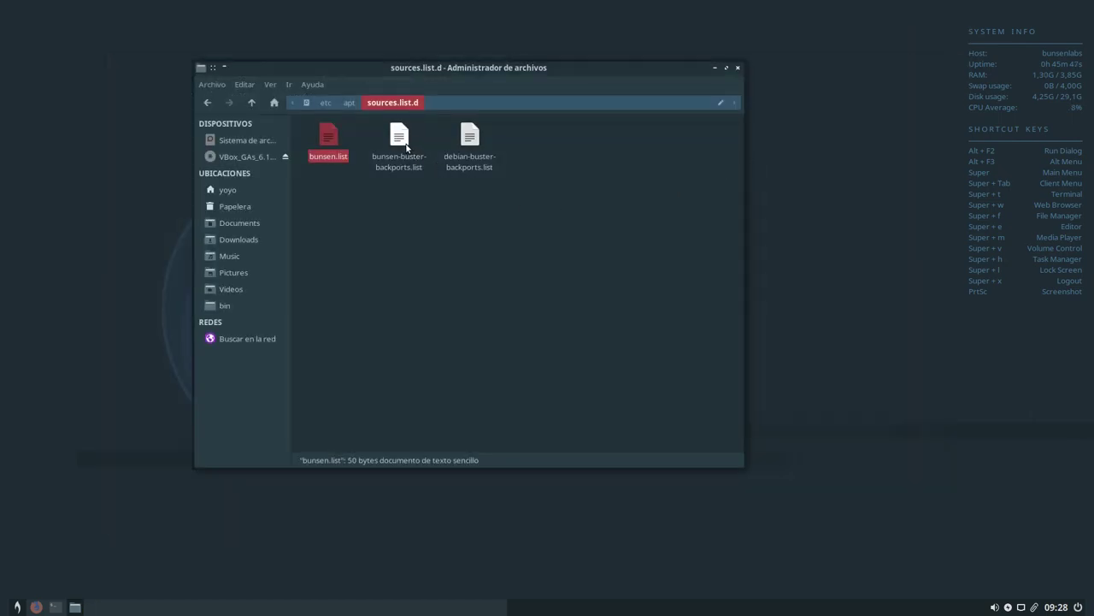
View debian-buster-backports.list in the text editor, highlight its buster-backports repository line, and close the editor
left_click(470, 141)
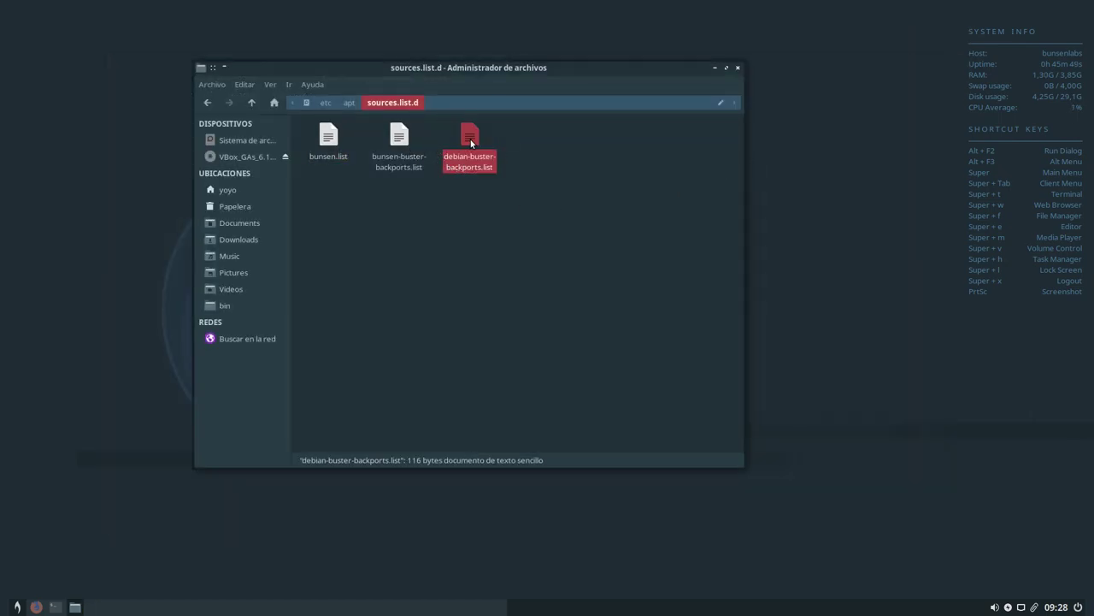
right_click(471, 139)
left_click(521, 151)
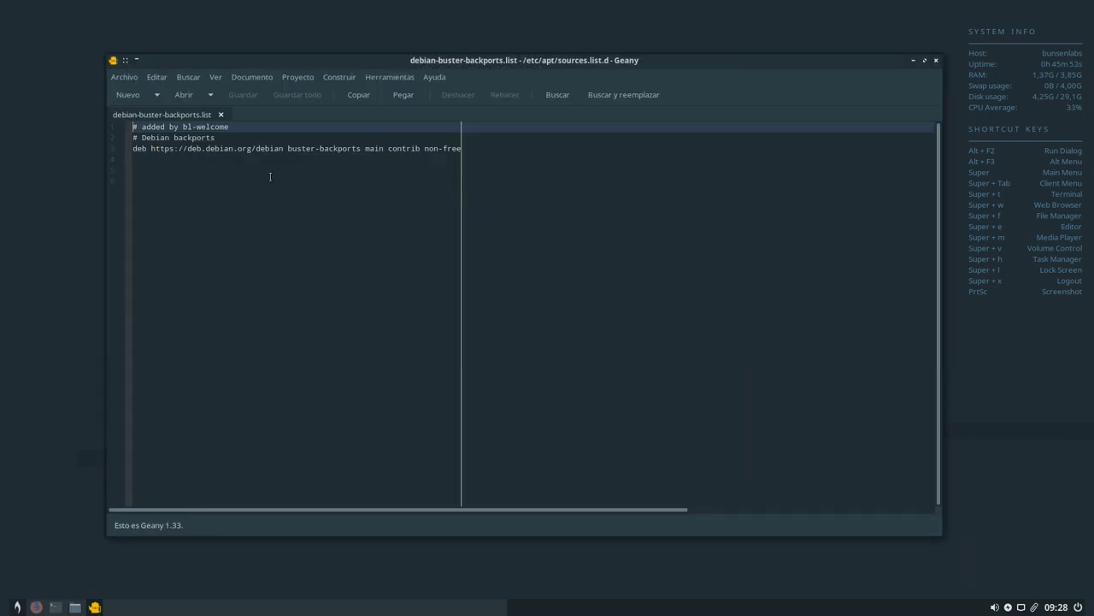
left_click_drag(466, 149, 130, 148)
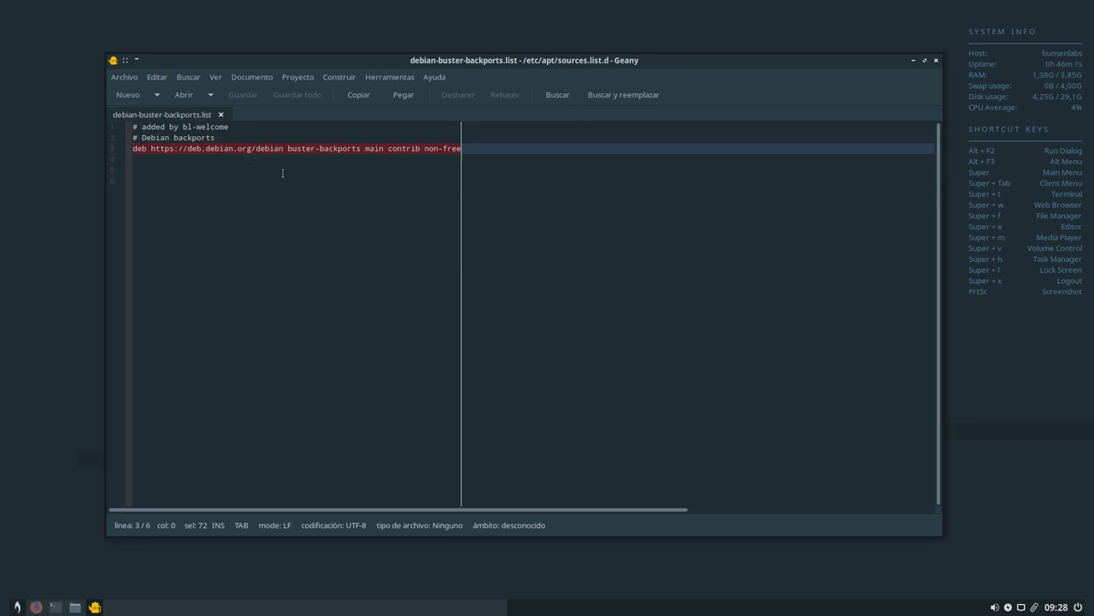
left_click(936, 62)
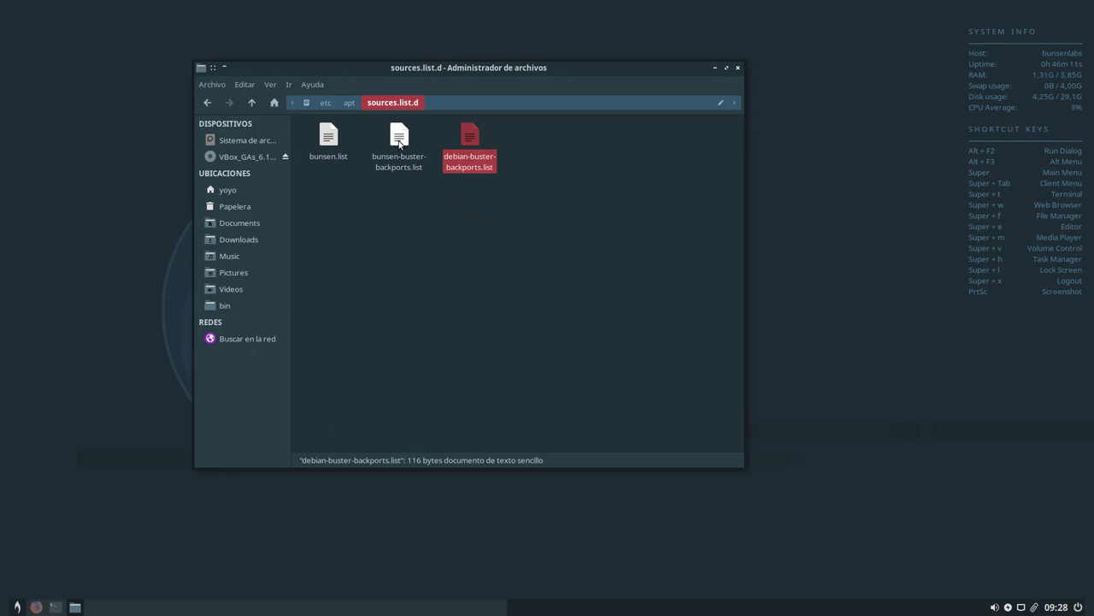
View bunsen-buster-backports.list in the text editor, highlight its repository line, and close the editor and the file manager
right_click(399, 143)
left_click(413, 152)
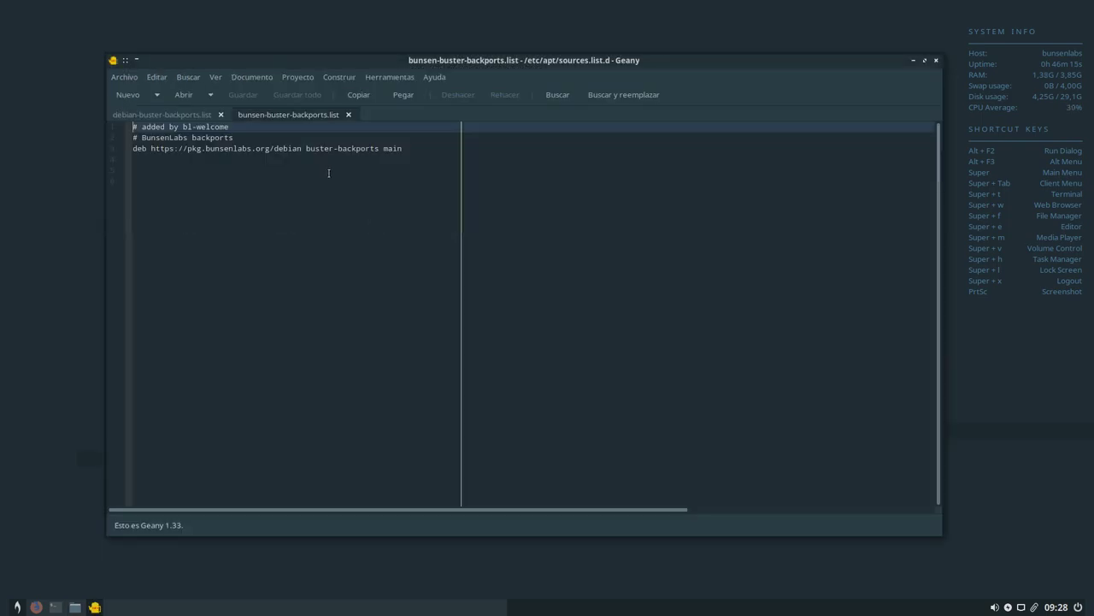
left_click_drag(400, 150, 119, 140)
left_click(936, 60)
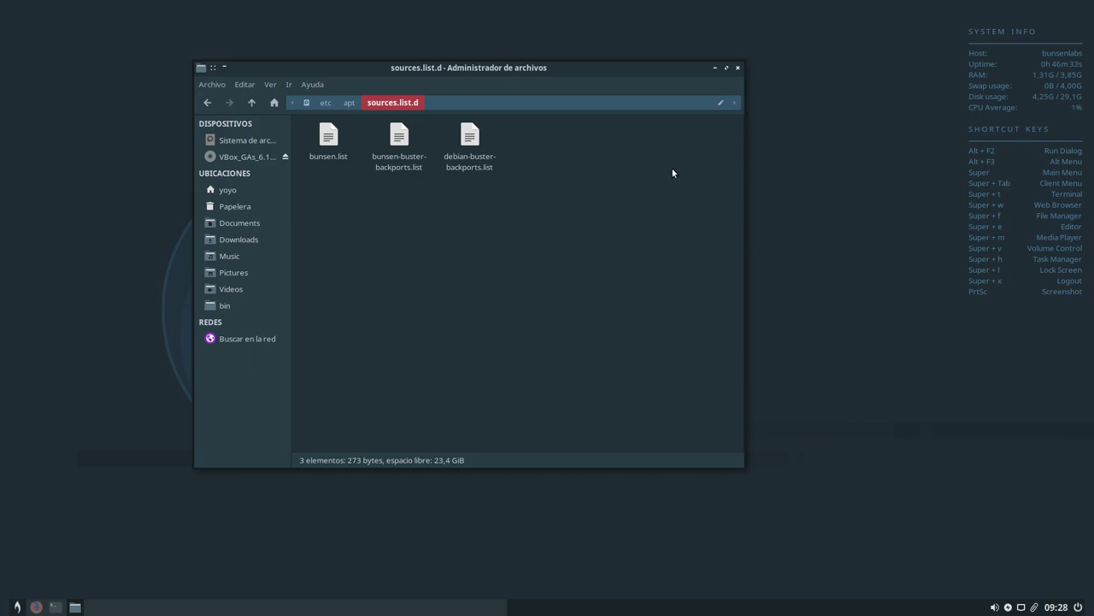
left_click(738, 67)
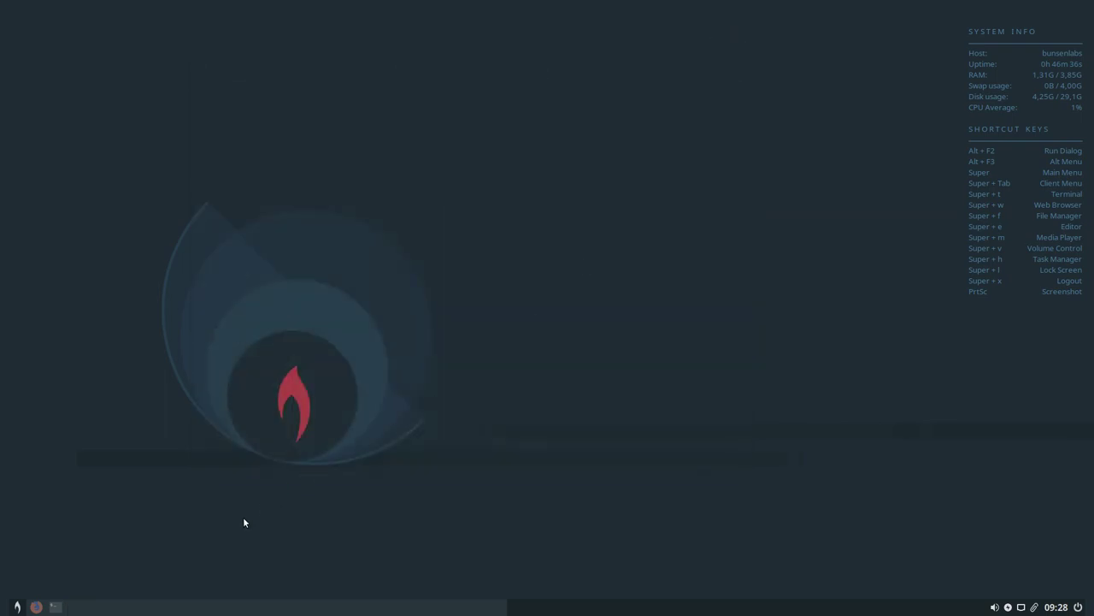
Switch to Firefox and load salmorejogeek.com in a new tab
left_click(36, 606)
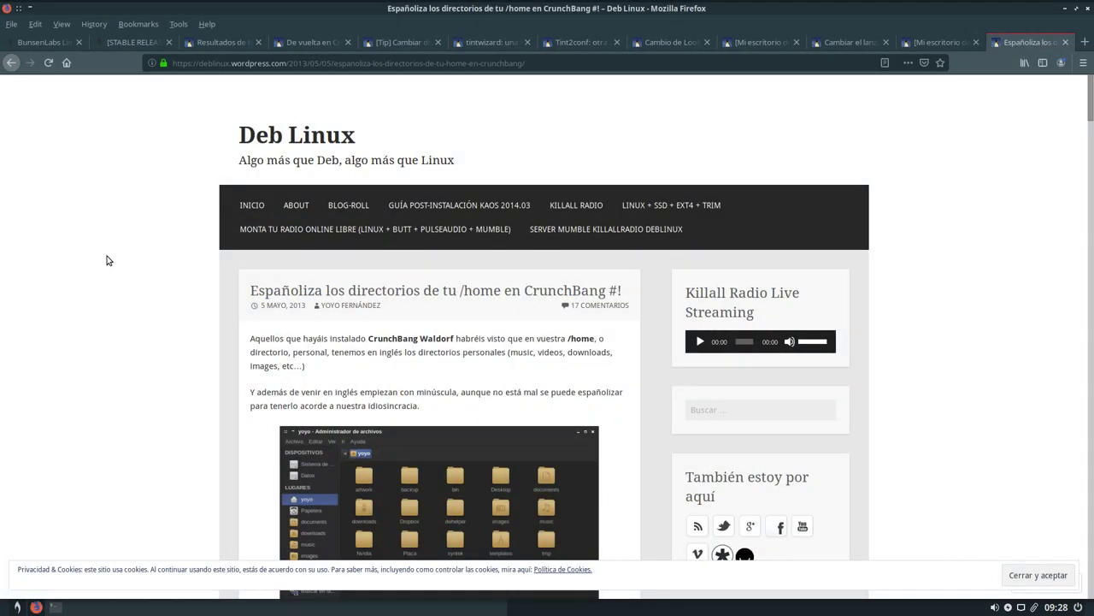
left_click(1084, 42)
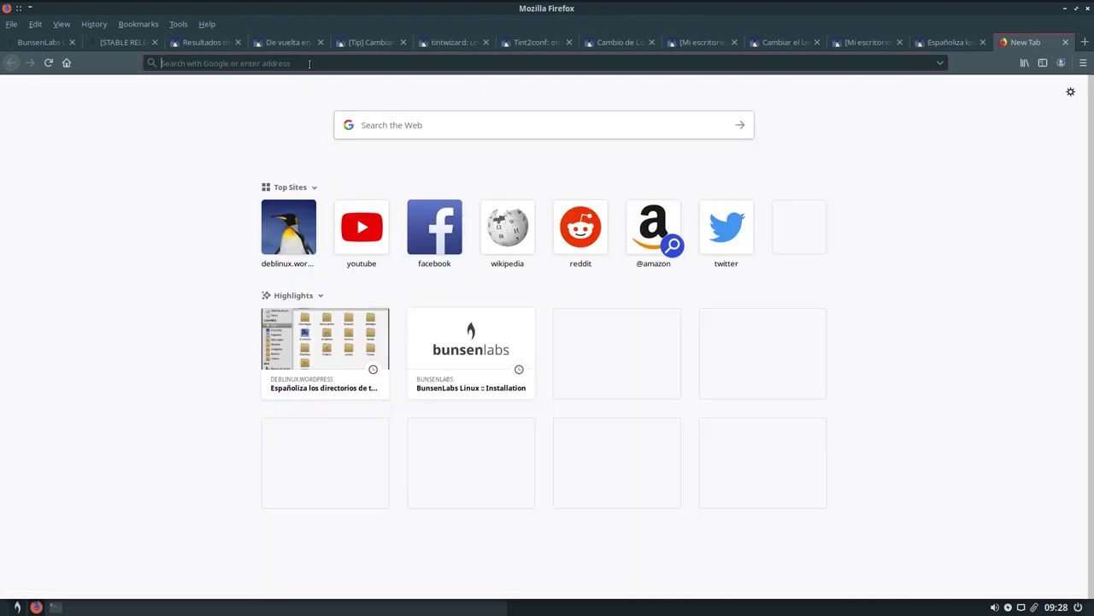
type("sal")
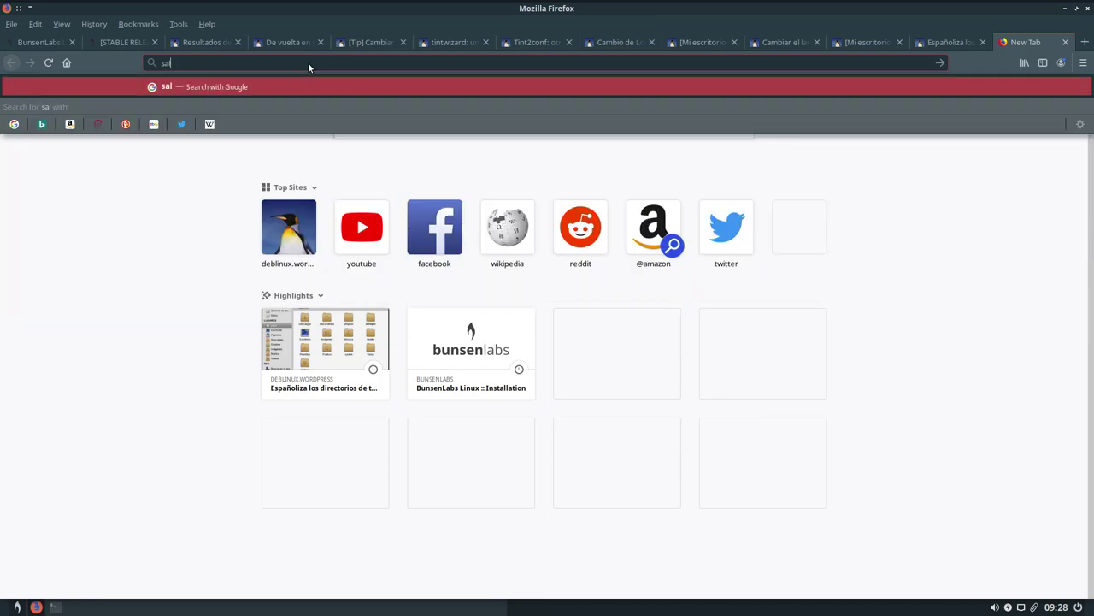
type("more")
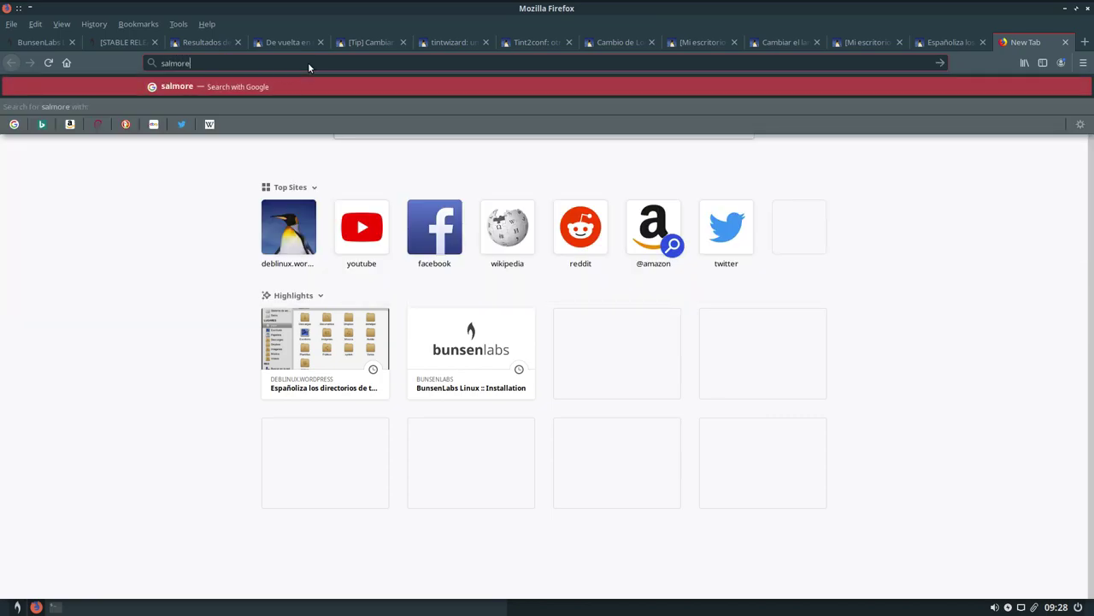
type("jogeek.")
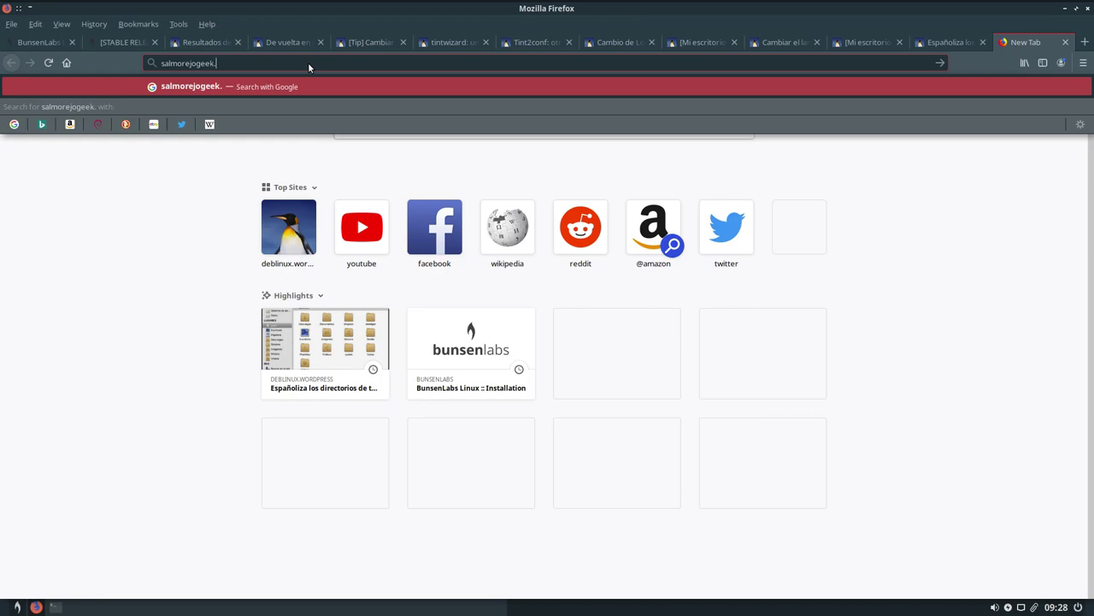
key("BackSpace")
type(".com")
key("Return")
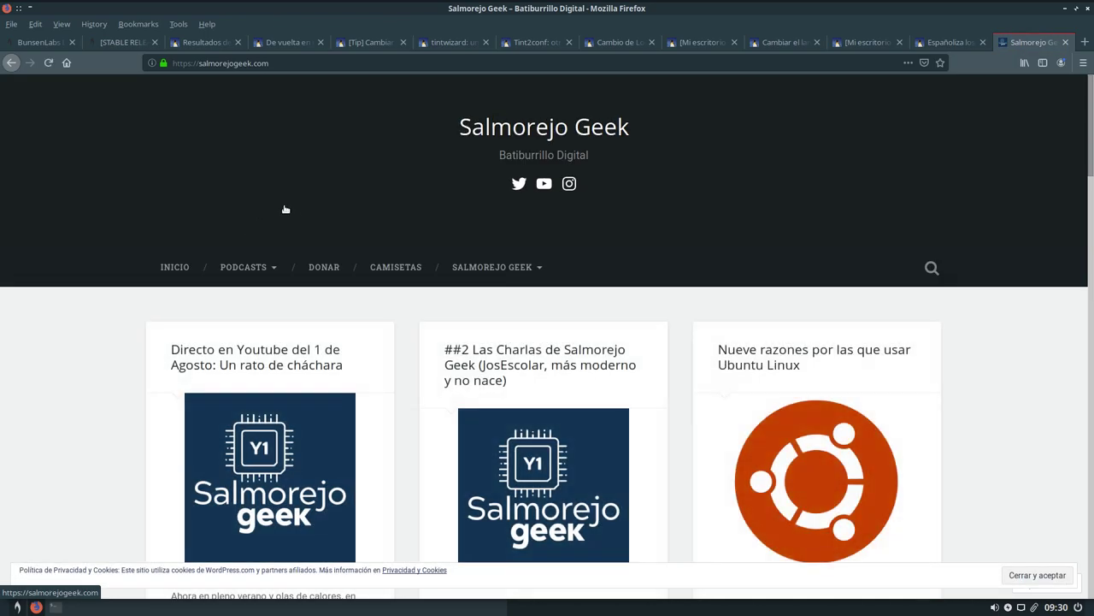
Open the blog article "En Debian Buster: Agregando usuario a sudo, Backports y Kernel, adaptando Synaptic y retocar GRUB"
scroll(244, 197, "down", 3)
scroll(244, 196, "down", 2)
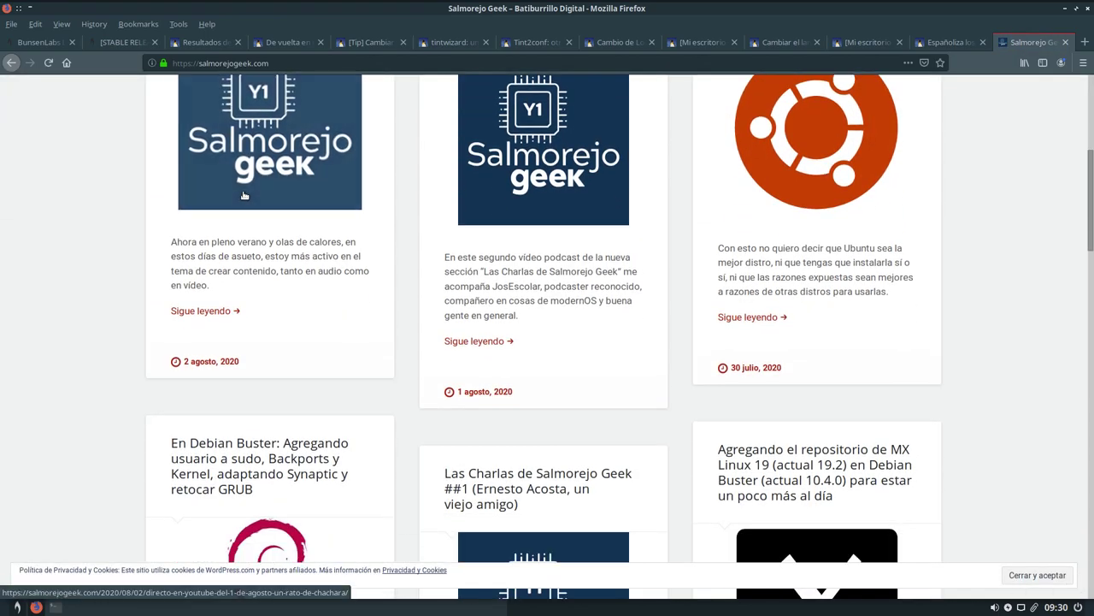
left_click(158, 415)
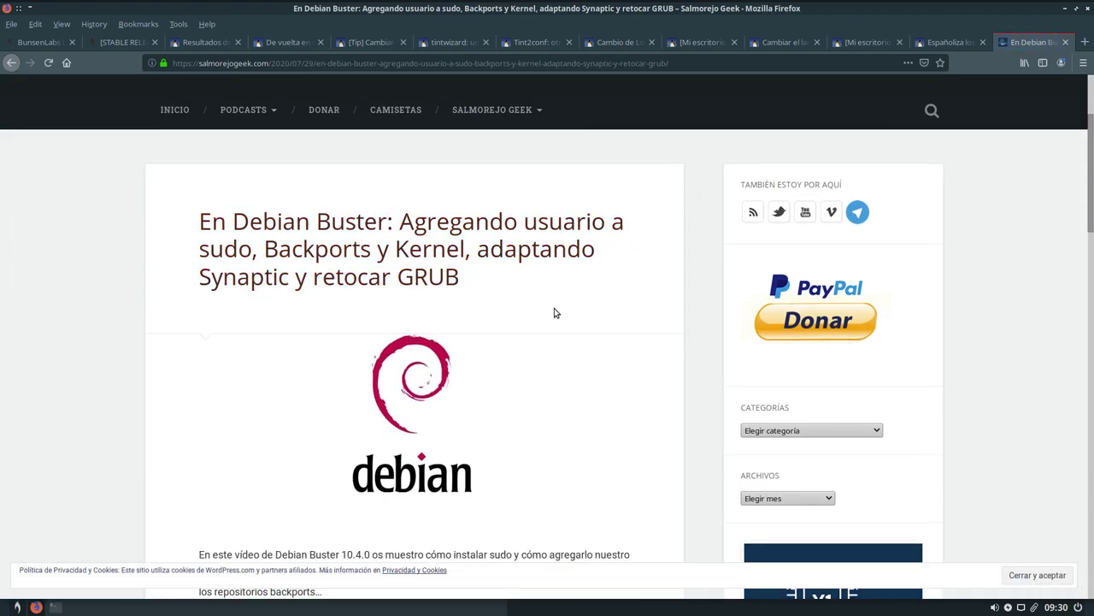
Examine the article's description, embedded video and Relacionado links on Debian Buster backports, and minimise the browser
scroll(516, 350, "down", 5)
scroll(469, 503, "down", 2)
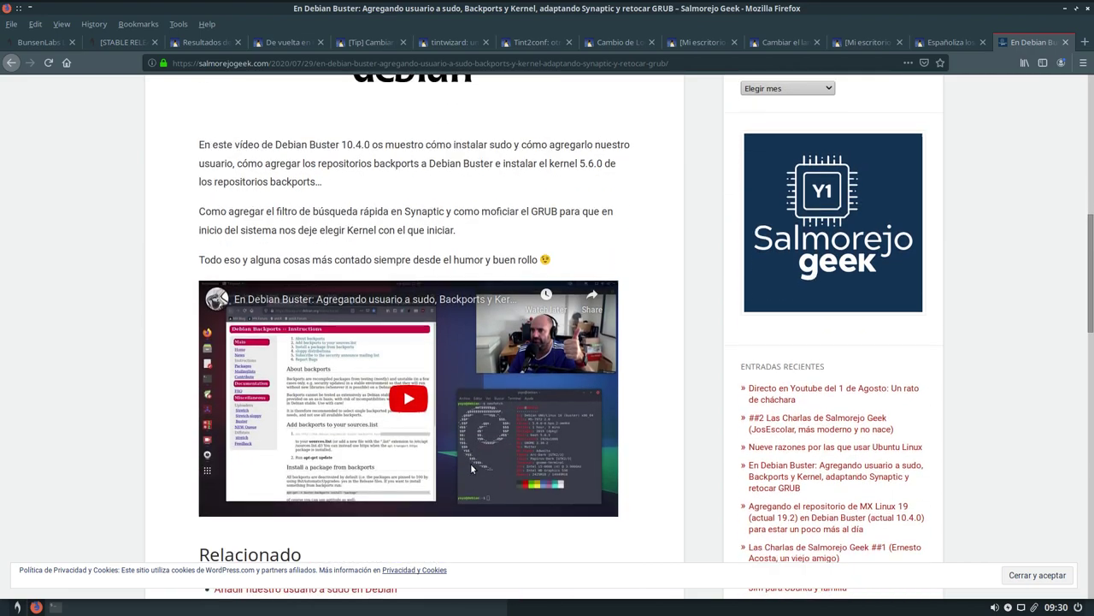
scroll(453, 333, "up", 4)
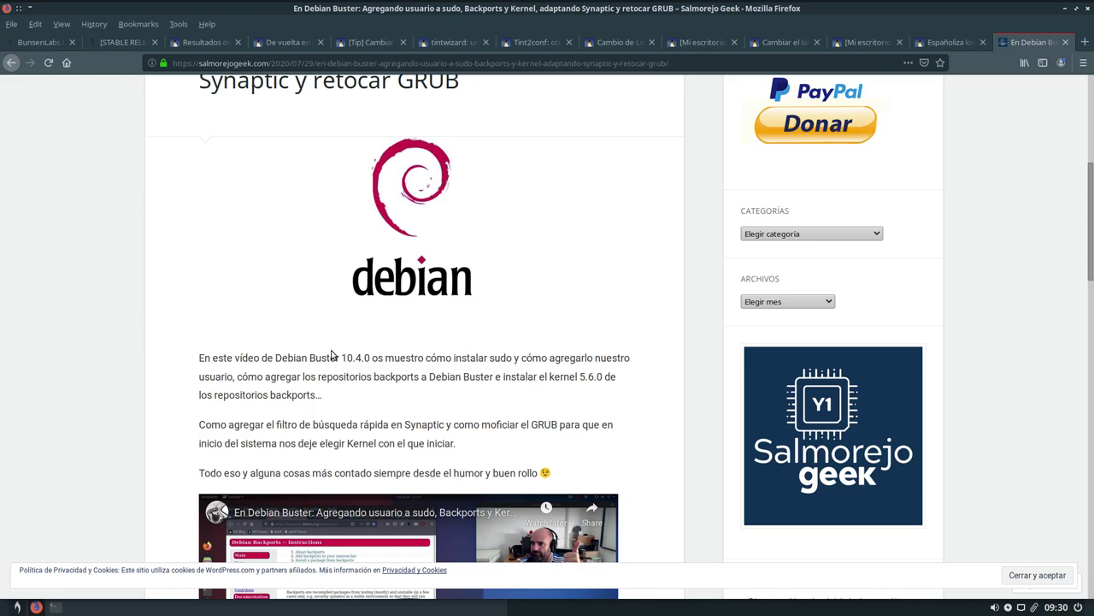
scroll(183, 325, "down", 4)
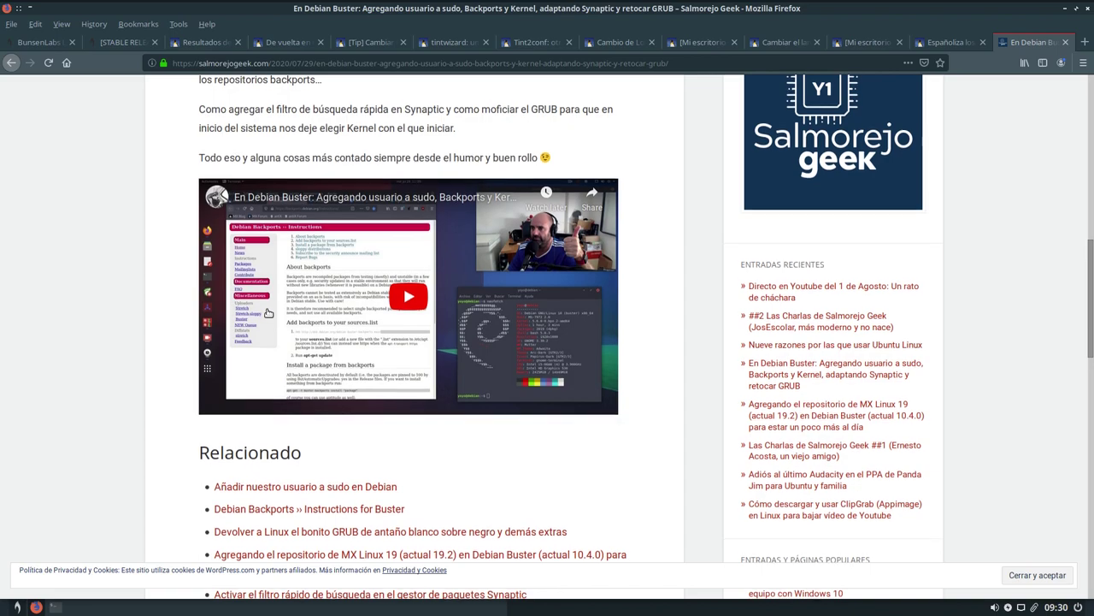
scroll(267, 313, "down", 1)
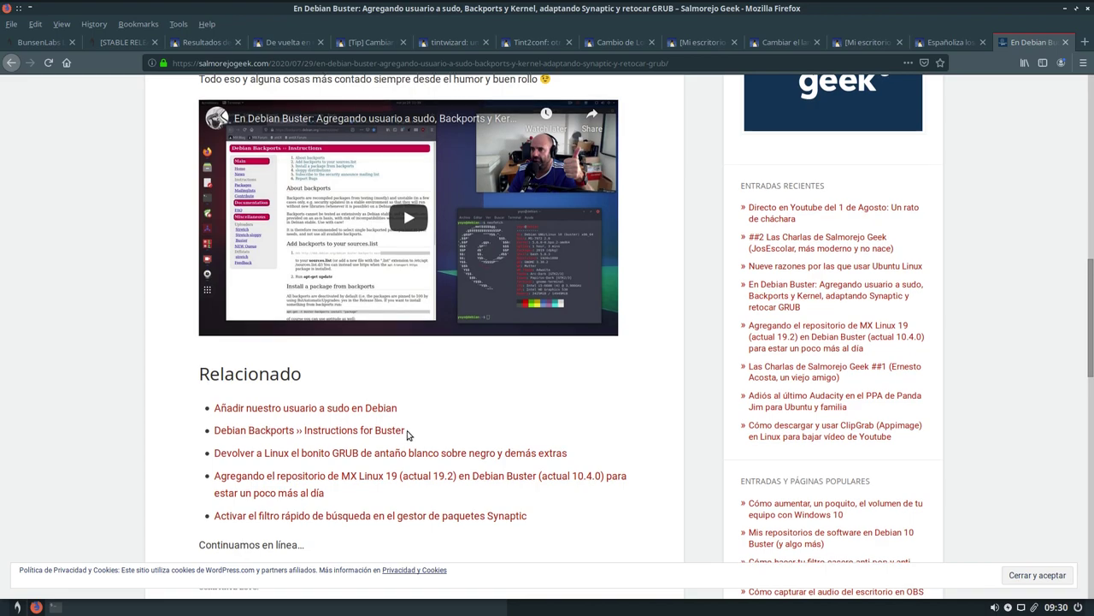
scroll(407, 434, "down", 5)
scroll(370, 368, "up", 15)
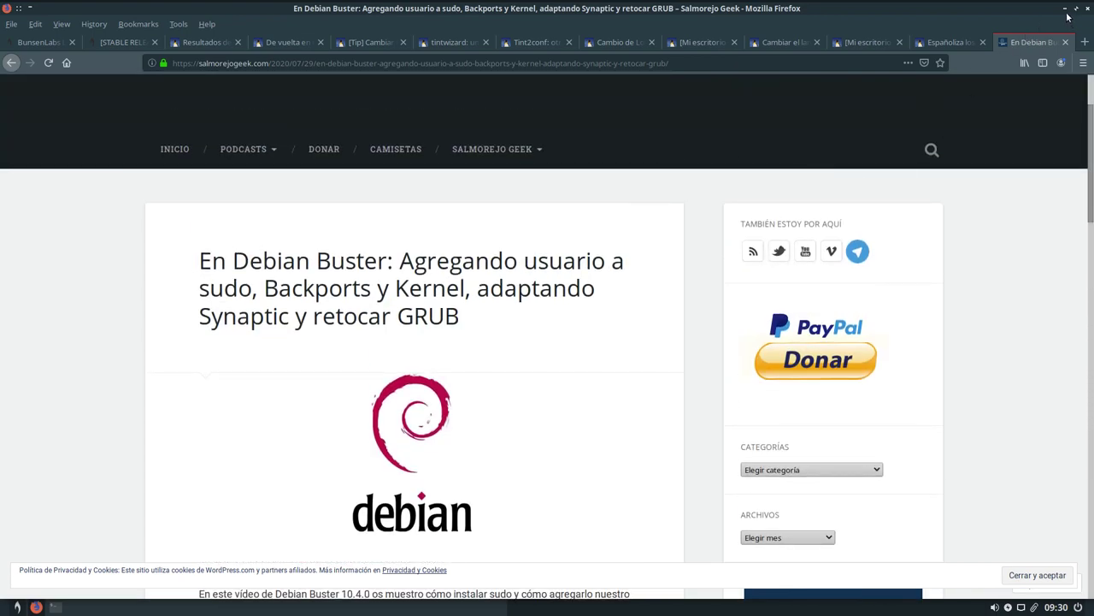
left_click(1064, 9)
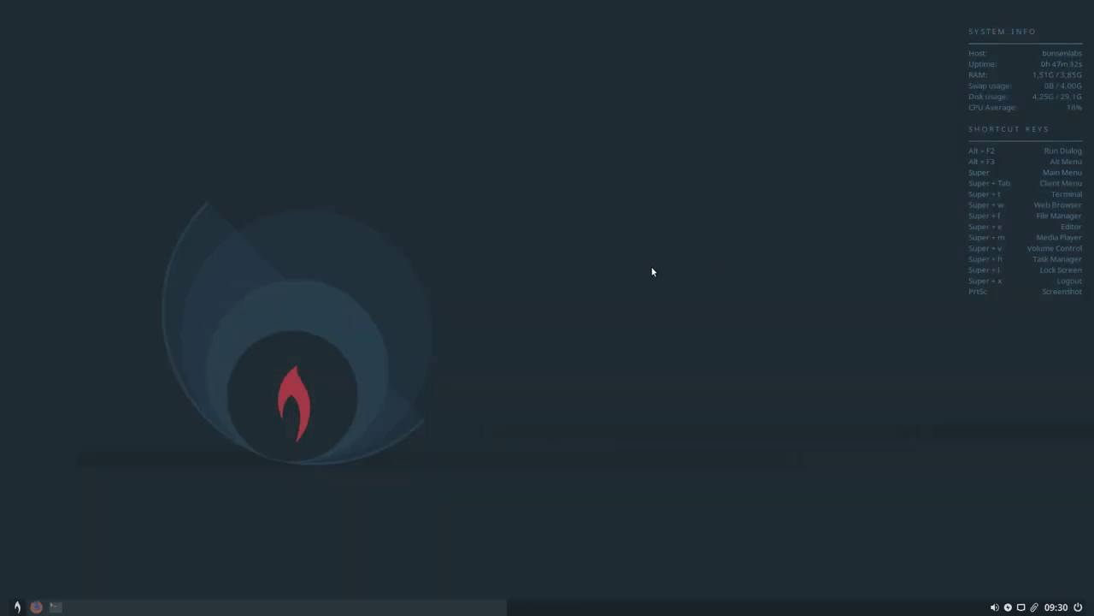
Launch the default text editor from the desktop, close both backports list files, and quit the editor
right_click(521, 150)
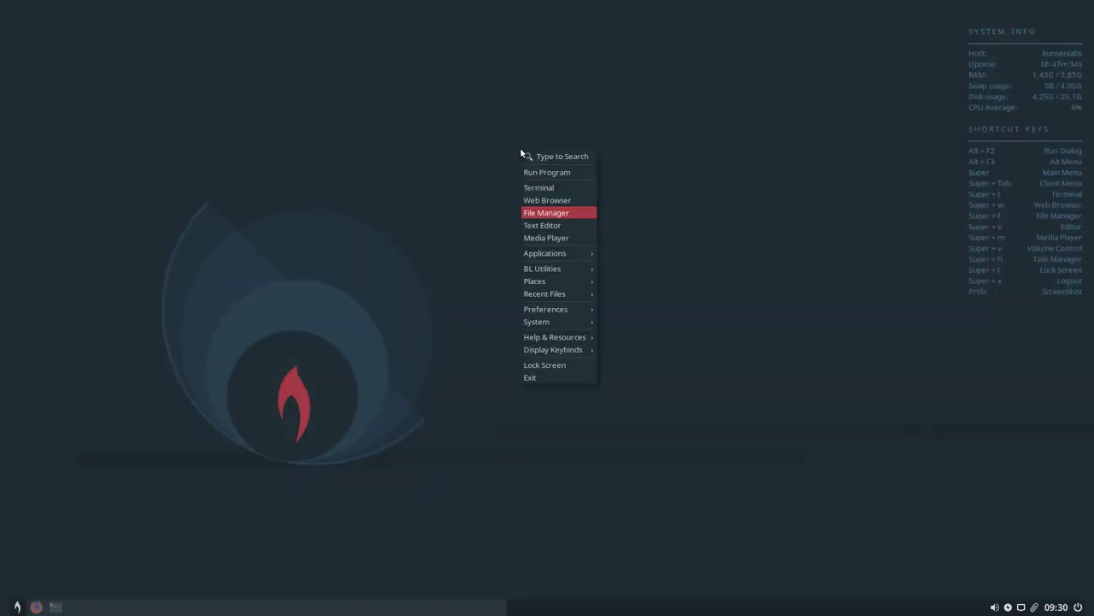
left_click(564, 224)
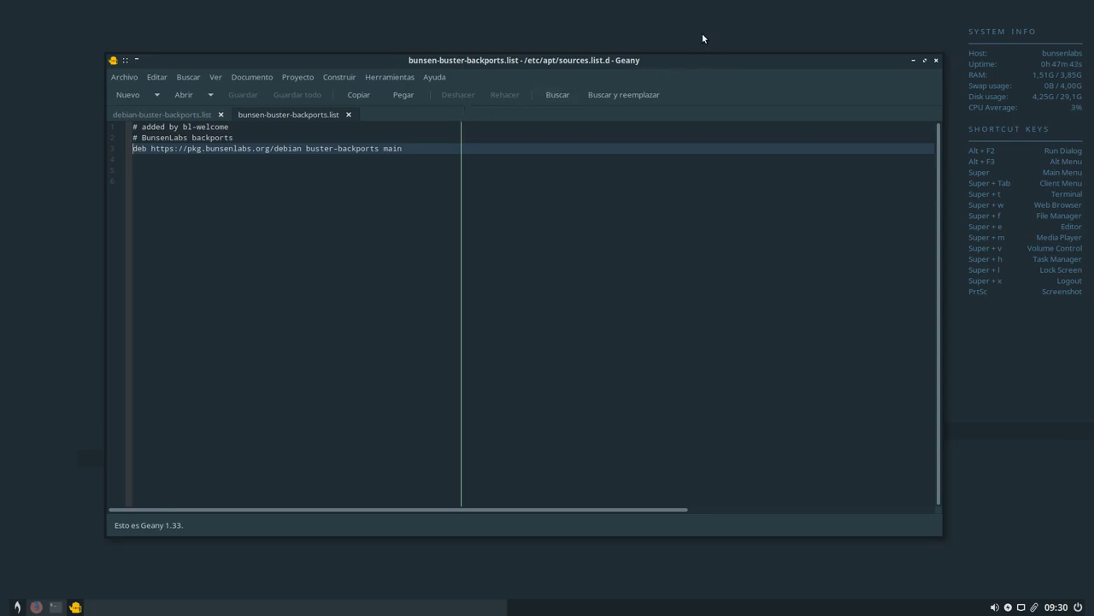
left_click_drag(684, 60, 618, 75)
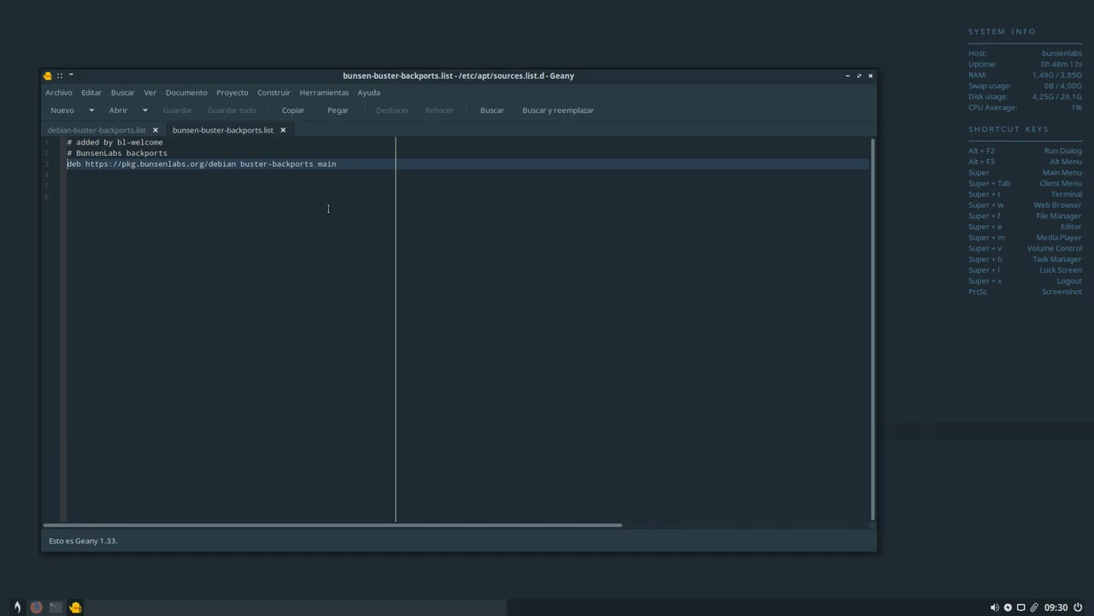
left_click(283, 131)
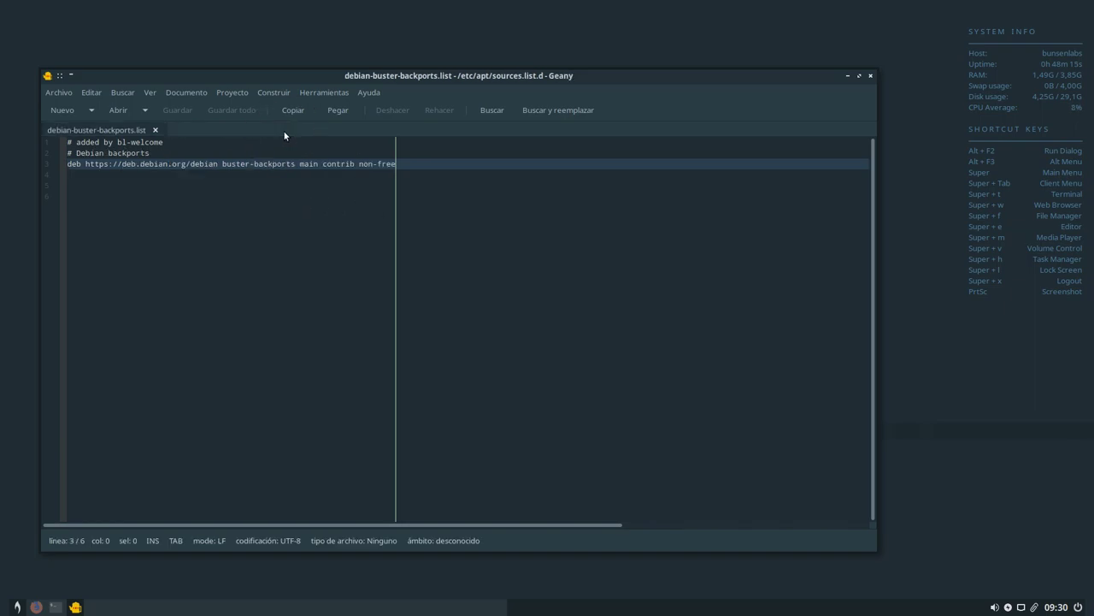
left_click(156, 130)
left_click(870, 76)
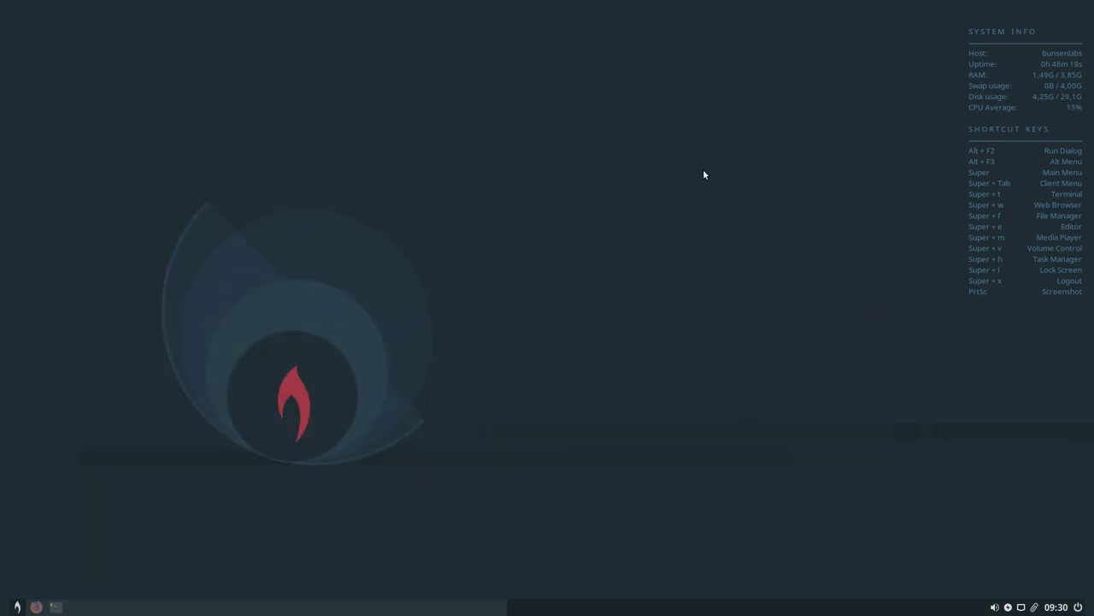
Launch the default media player from the desktop, move its window slightly, and close it
right_click(545, 135)
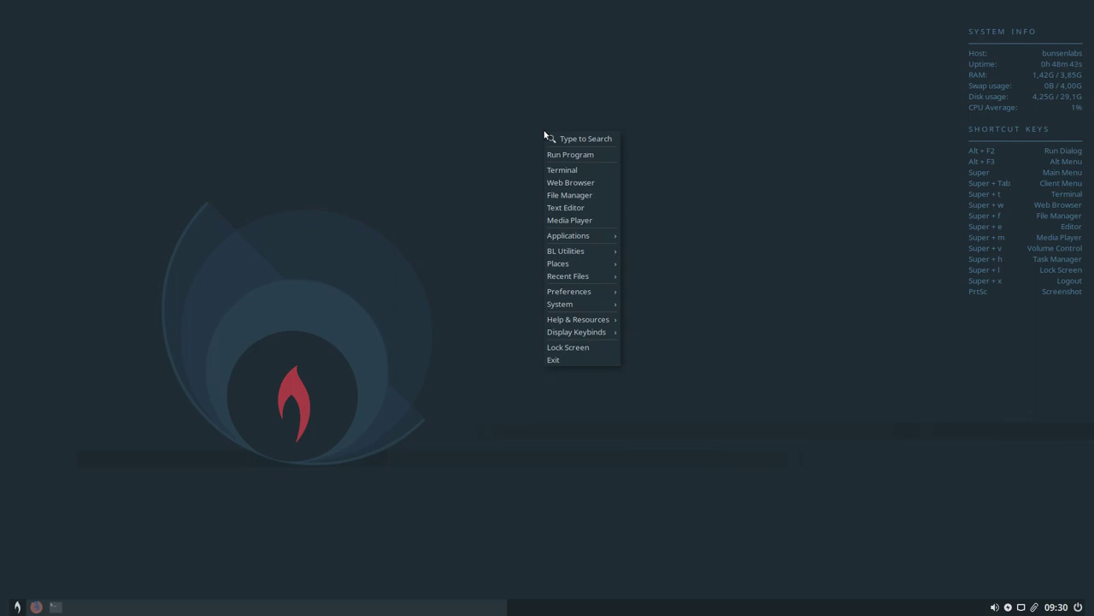
left_click(424, 168)
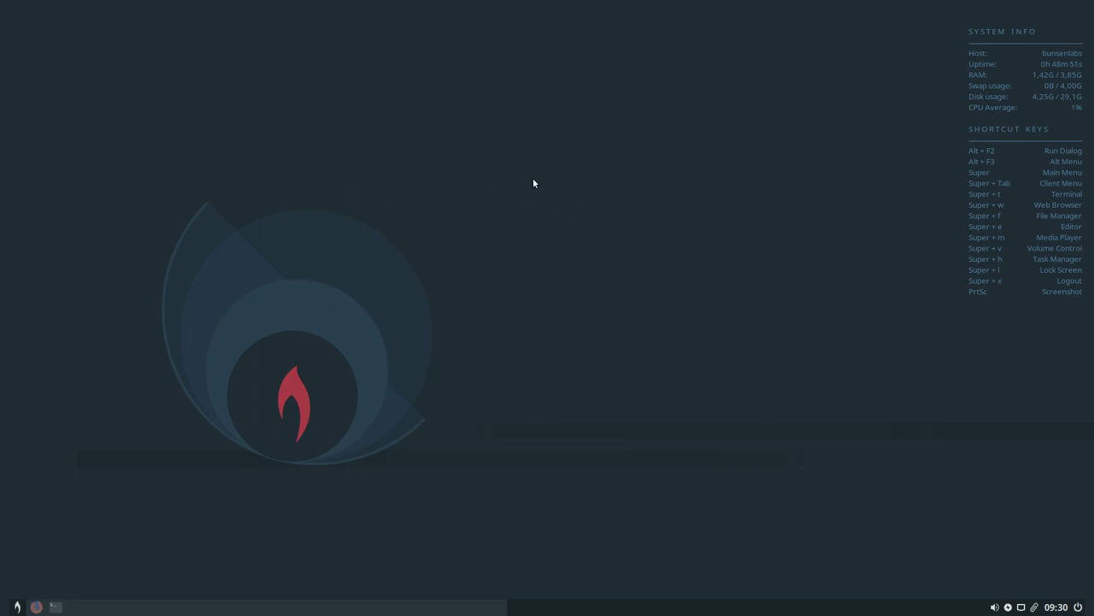
right_click(556, 141)
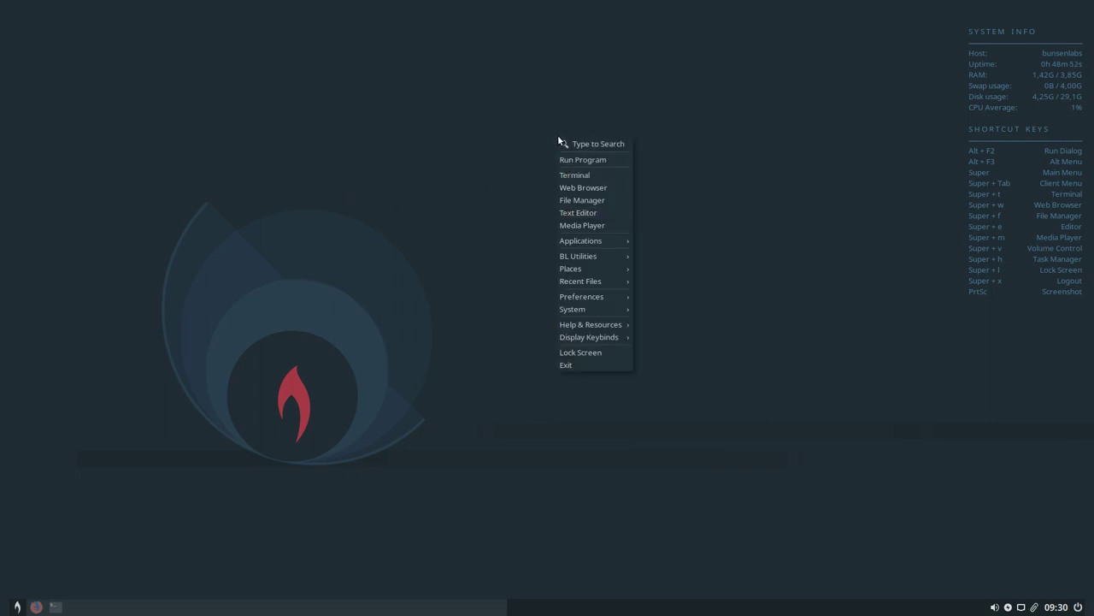
left_click(601, 225)
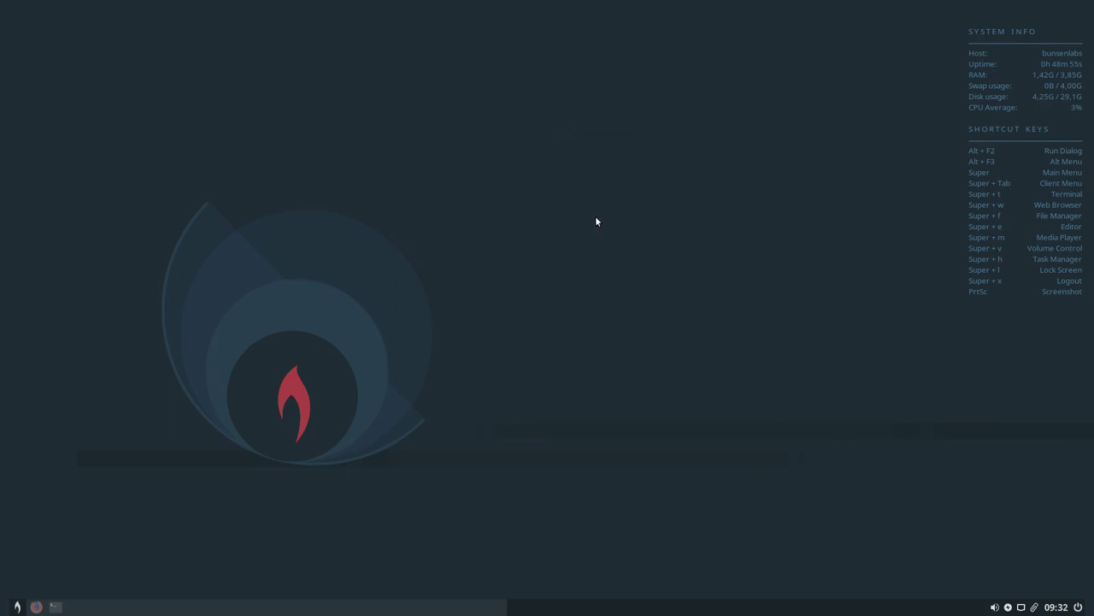
left_click_drag(585, 177, 594, 147)
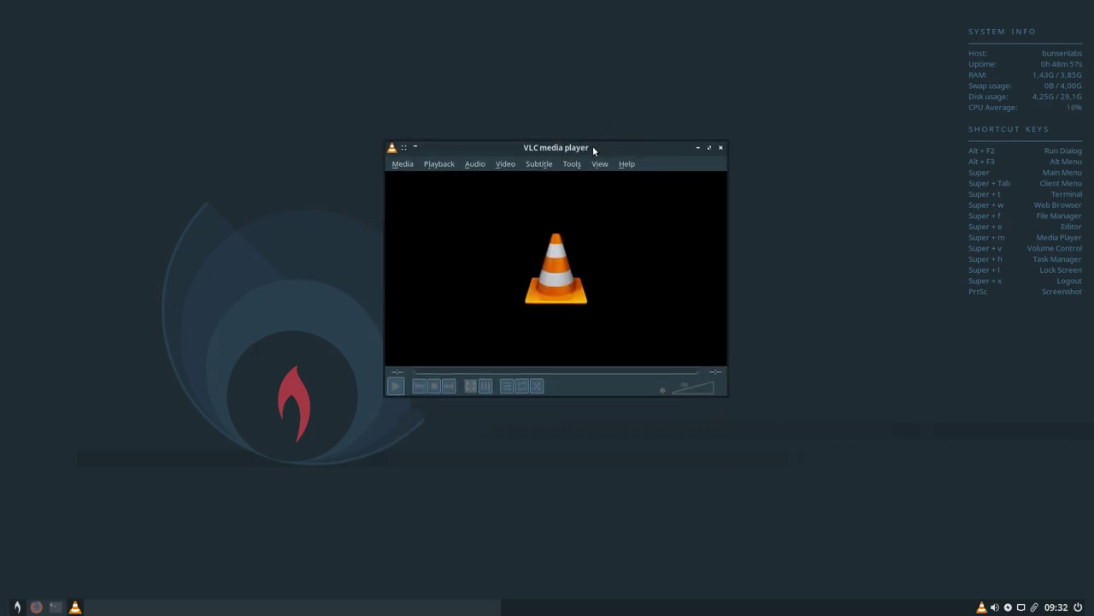
left_click(720, 147)
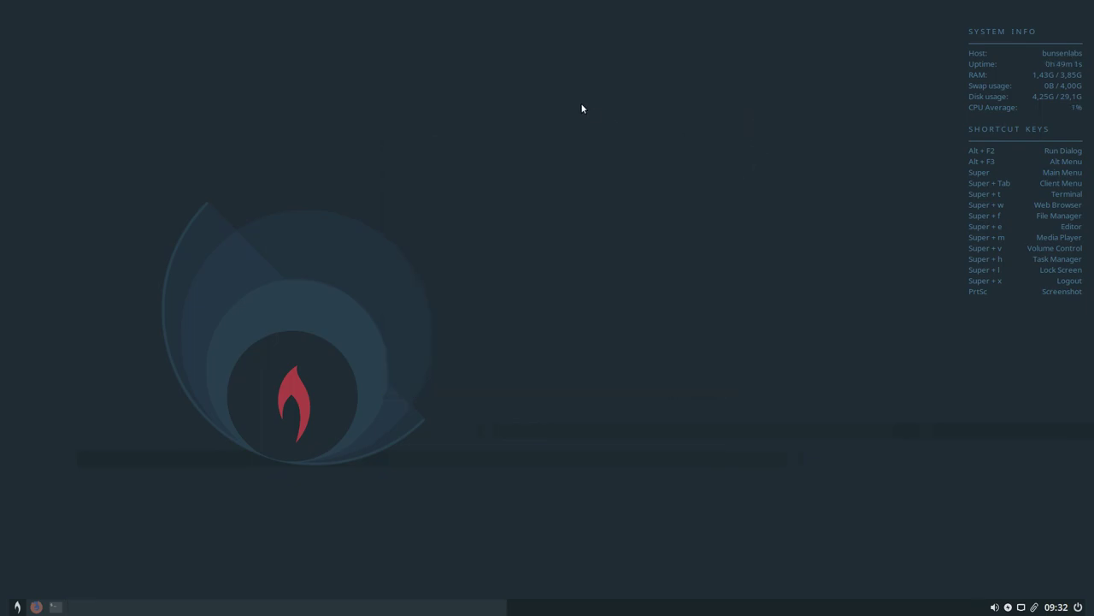
right_click(581, 108)
mouse_move(614, 210)
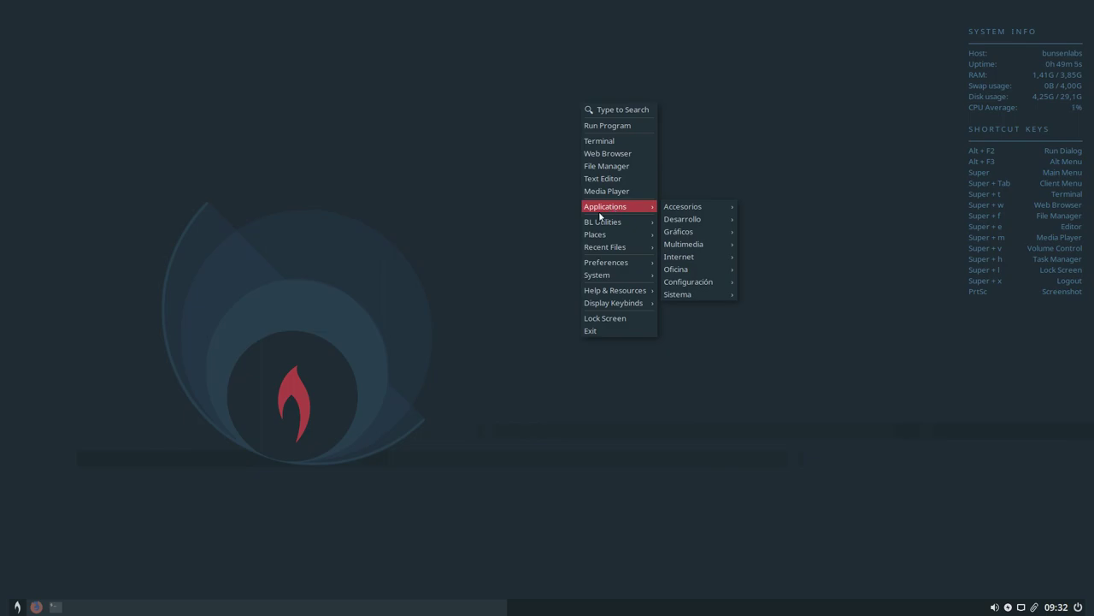
left_click(476, 166)
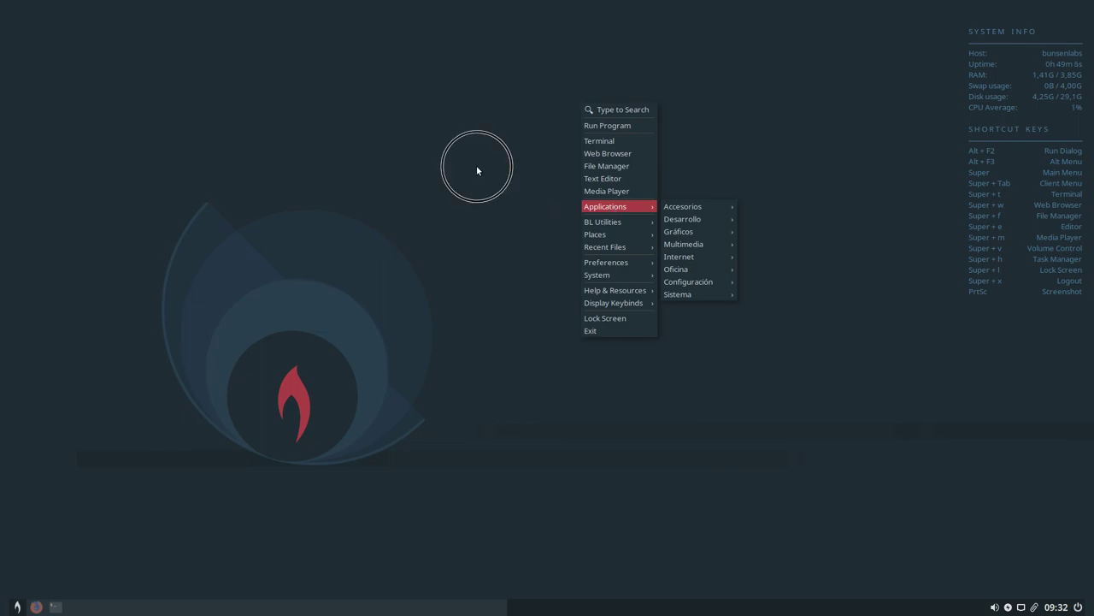
right_click(514, 92)
left_click(386, 175)
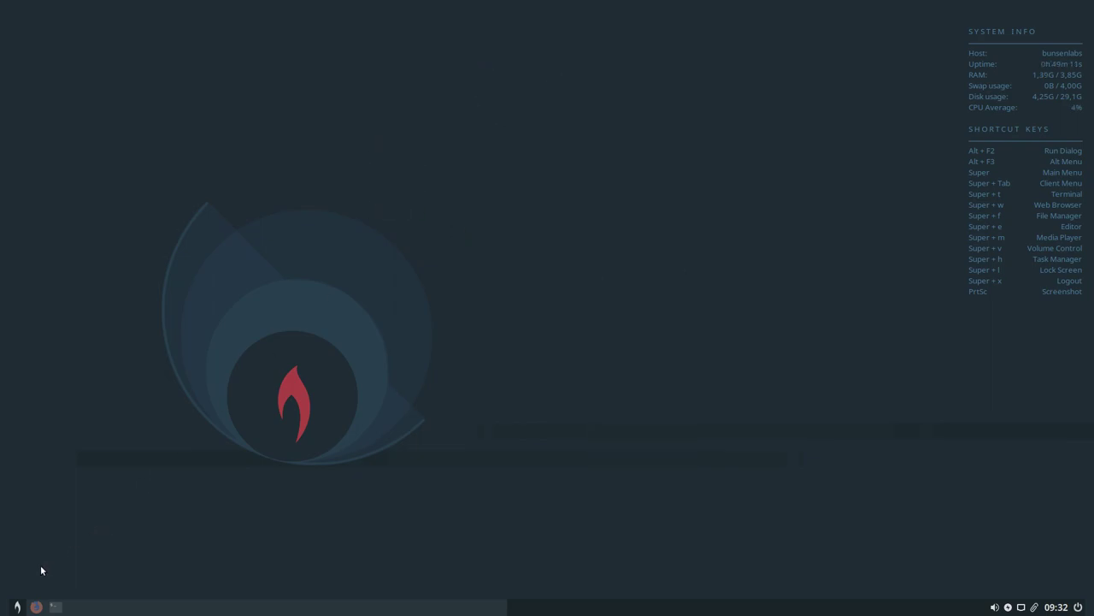
Launch BL CLI Editor from the Accesorios applications on the desktop and close its window
left_click(17, 607)
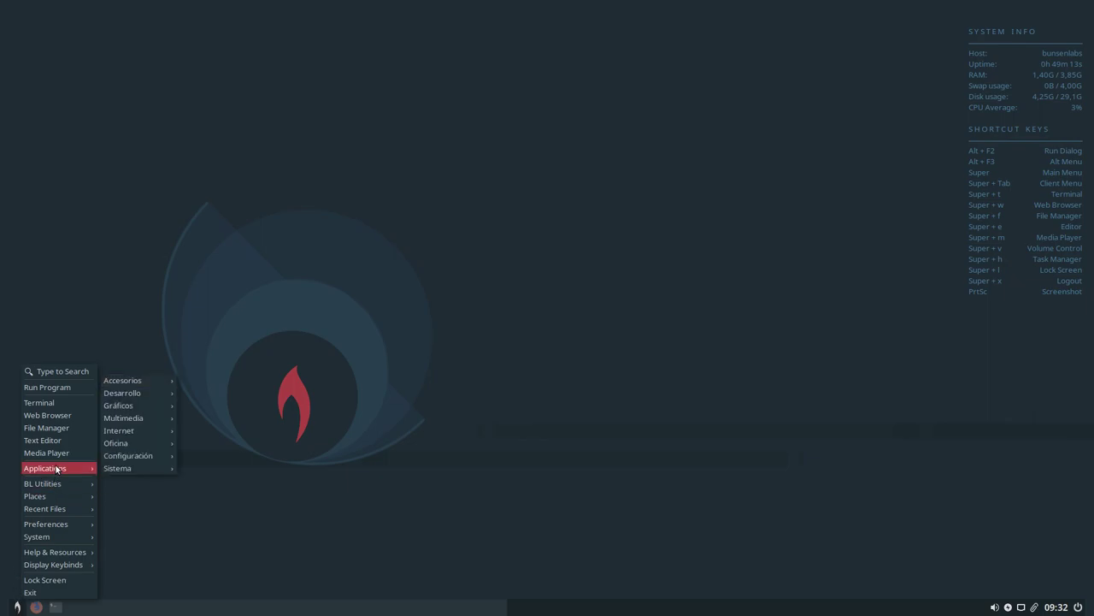
left_click(522, 154)
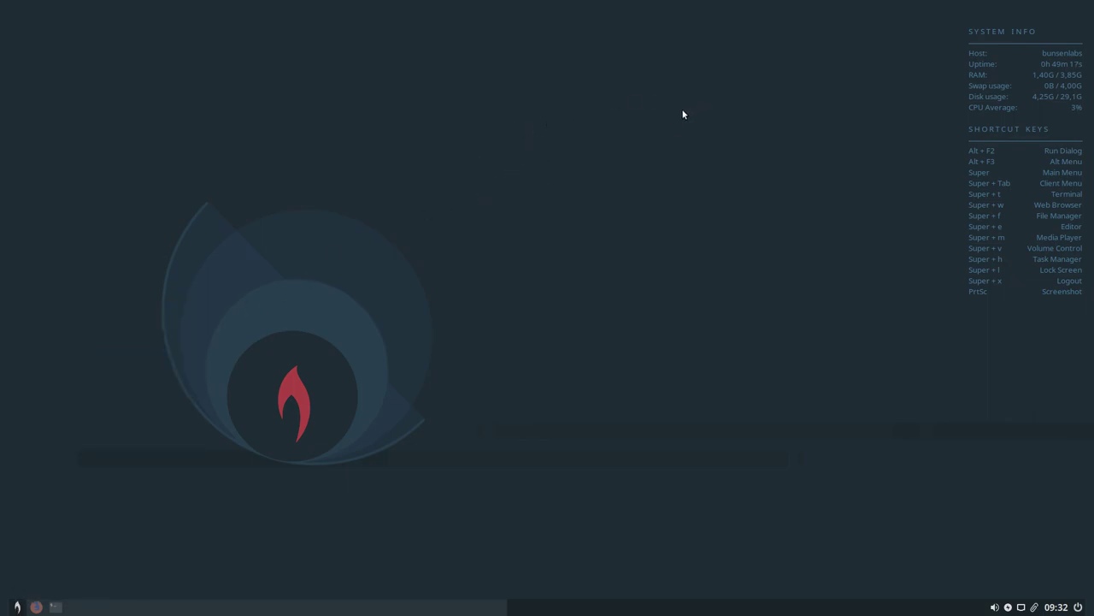
right_click(553, 88)
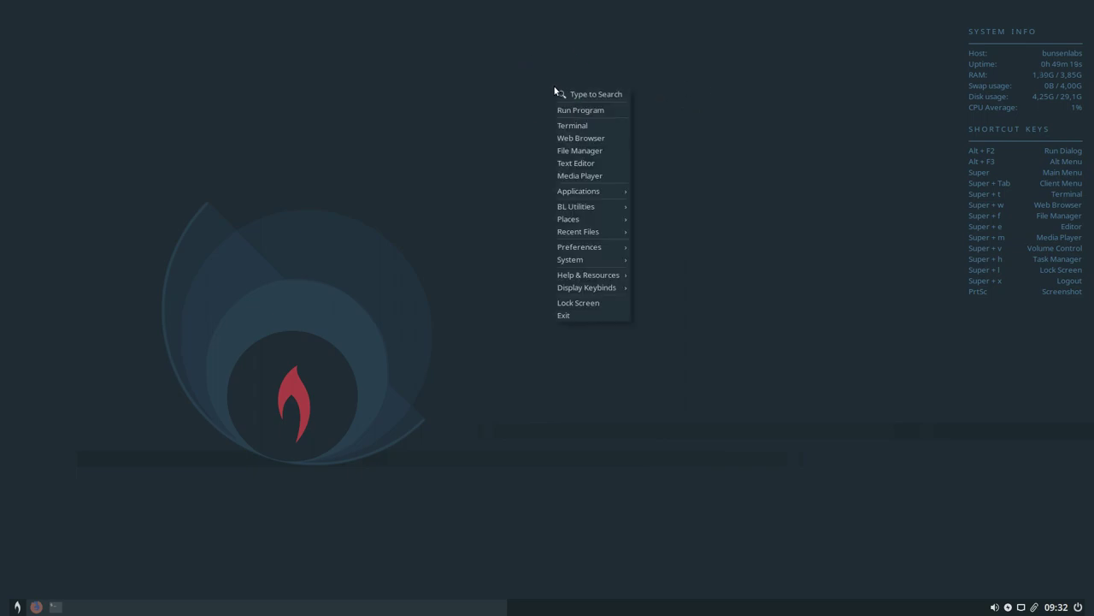
mouse_move(577, 189)
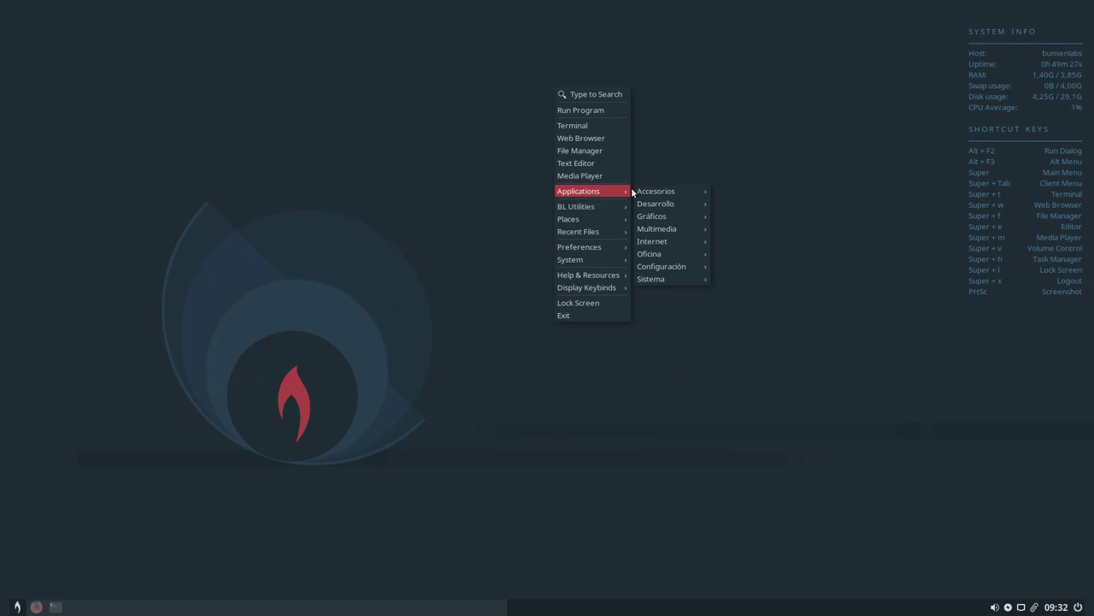
mouse_move(671, 192)
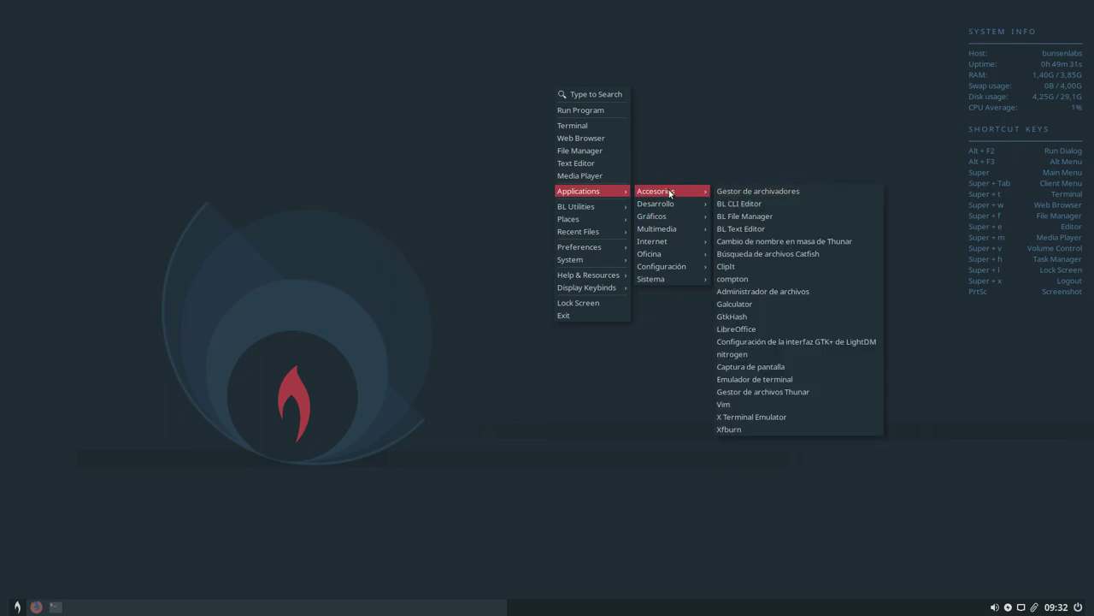
left_click(754, 205)
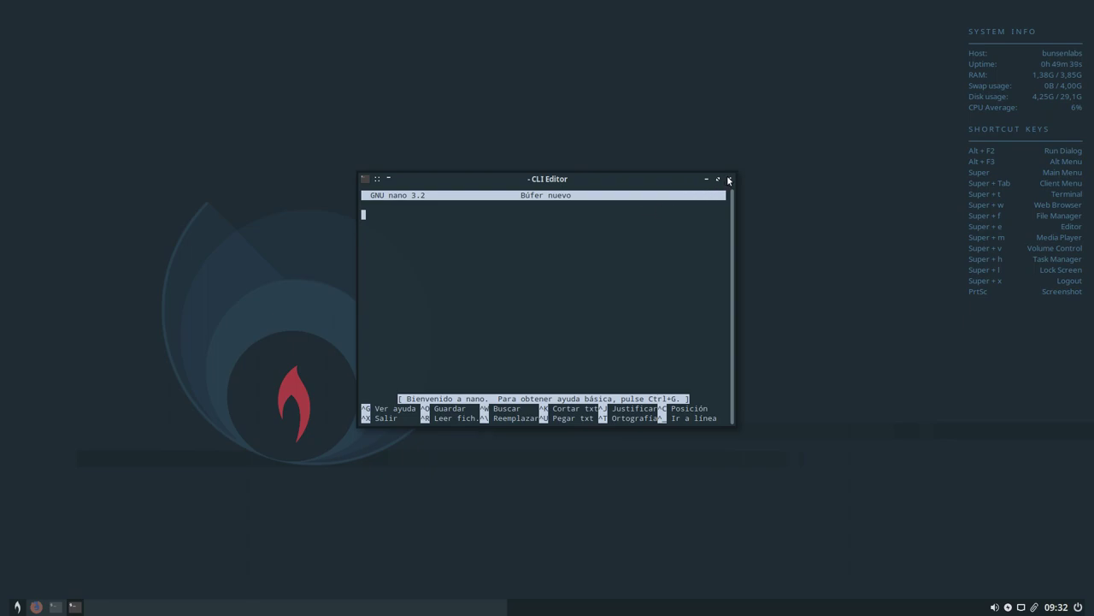
left_click(730, 179)
Launch BL File Manager from the Accesorios applications and close its window
right_click(602, 94)
mouse_move(634, 194)
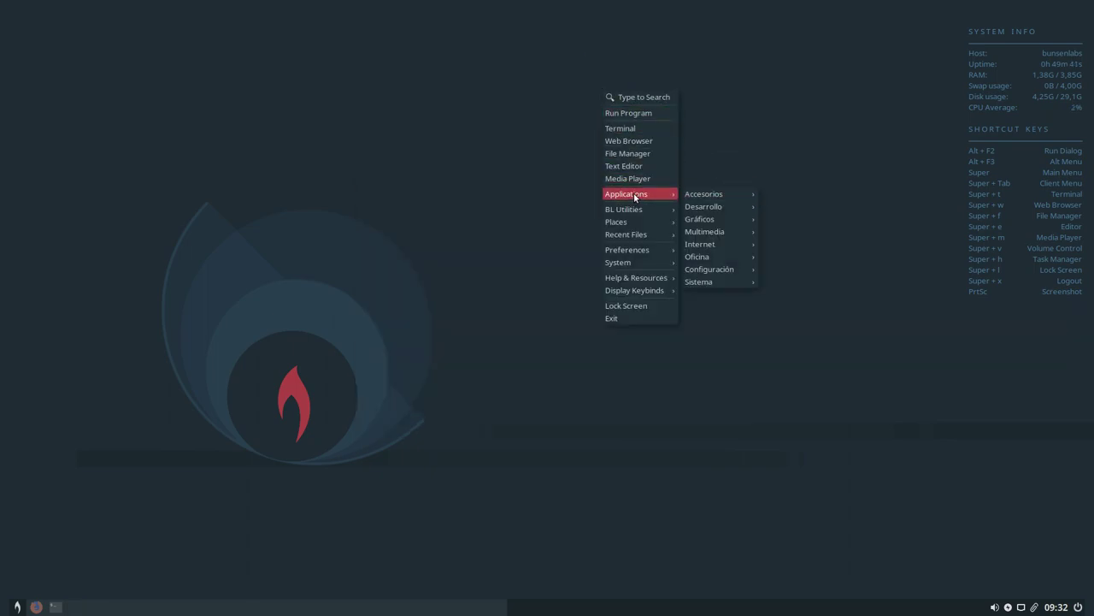
mouse_move(709, 194)
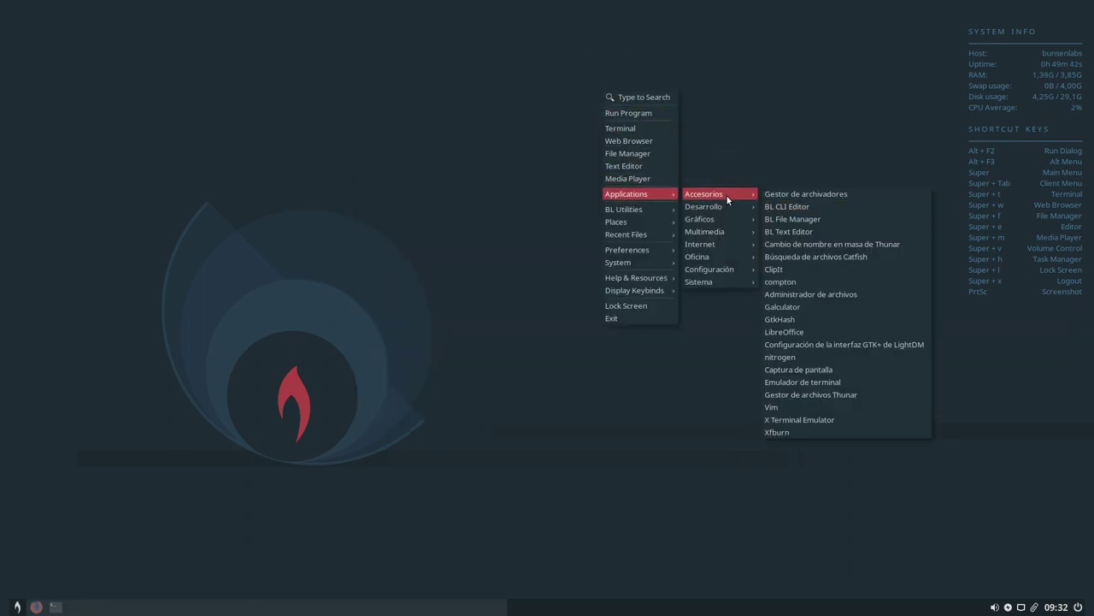
left_click(809, 216)
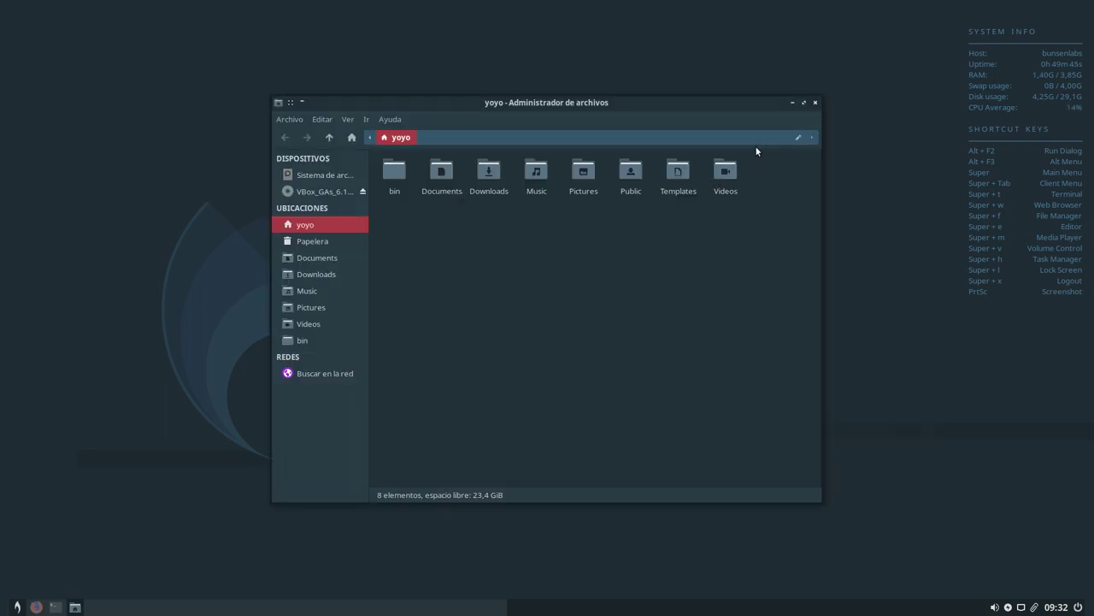
left_click(816, 103)
Review the Accesorios applications and launch compton
right_click(613, 145)
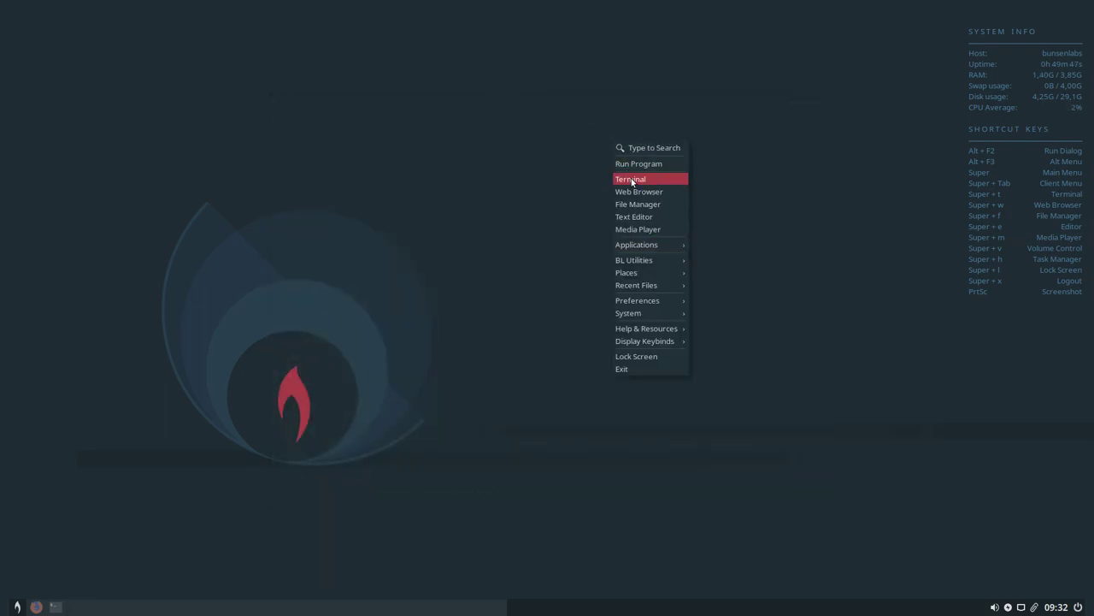
mouse_move(659, 246)
mouse_move(721, 247)
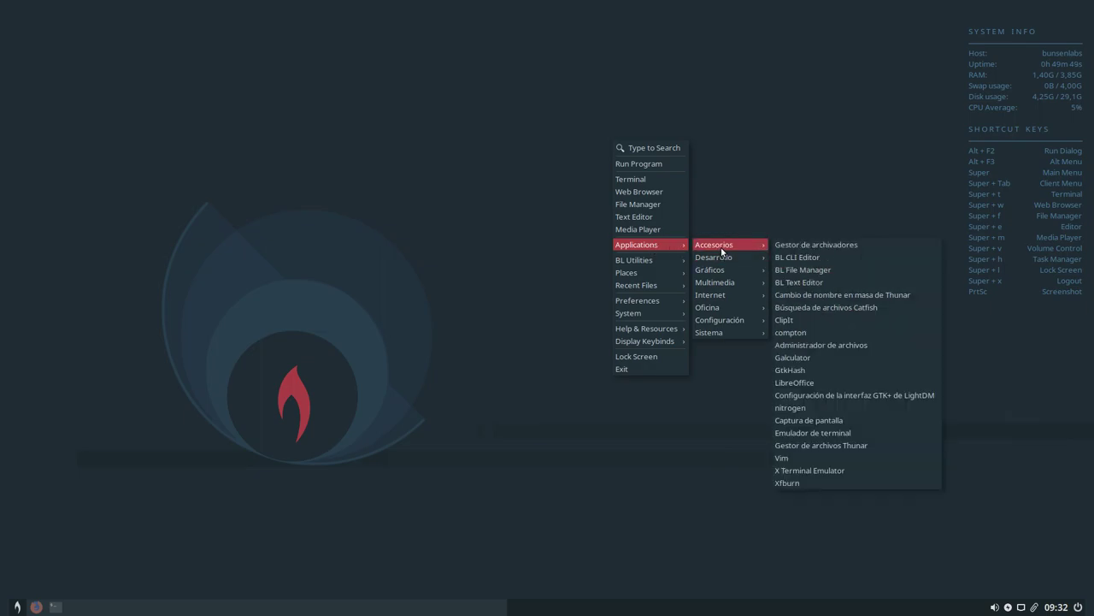
left_click(852, 333)
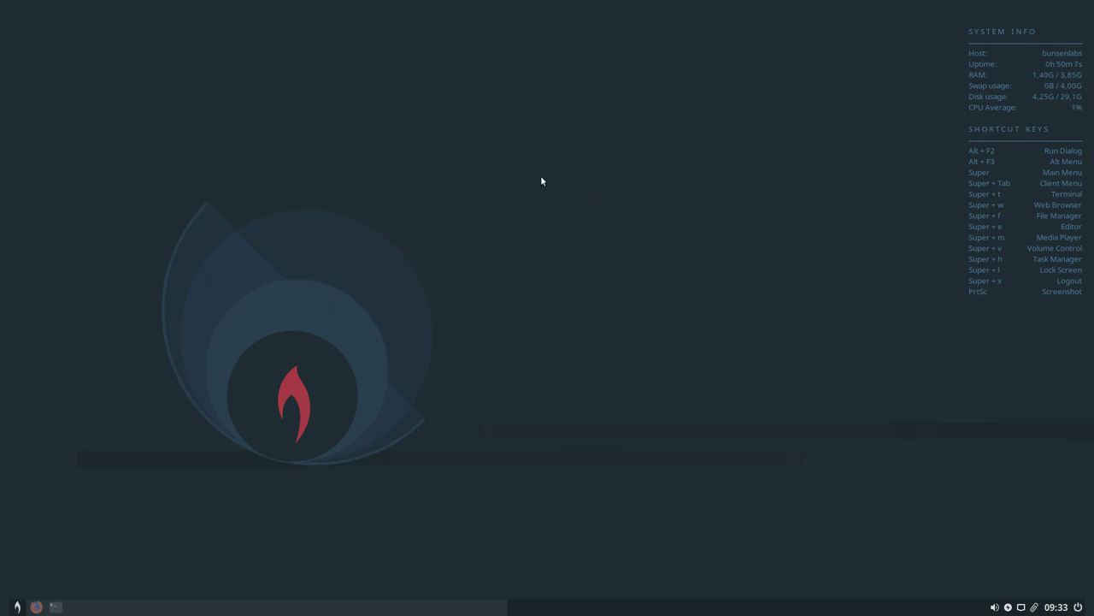
Start the LightDM GTK+ interface configuration from the Accesorios applications and cancel its authentication request
right_click(544, 106)
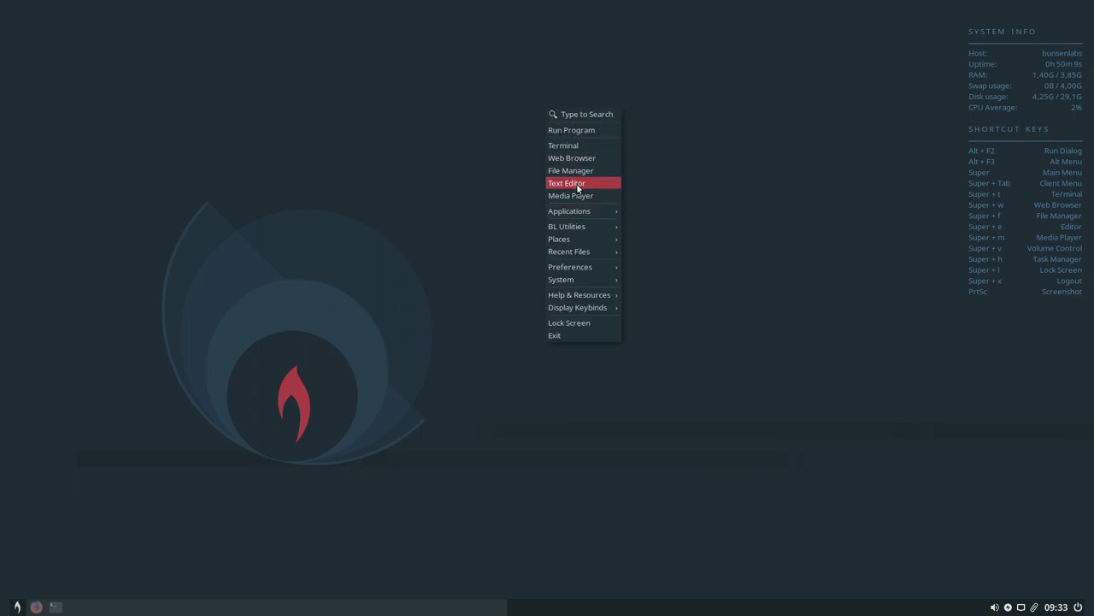
mouse_move(581, 212)
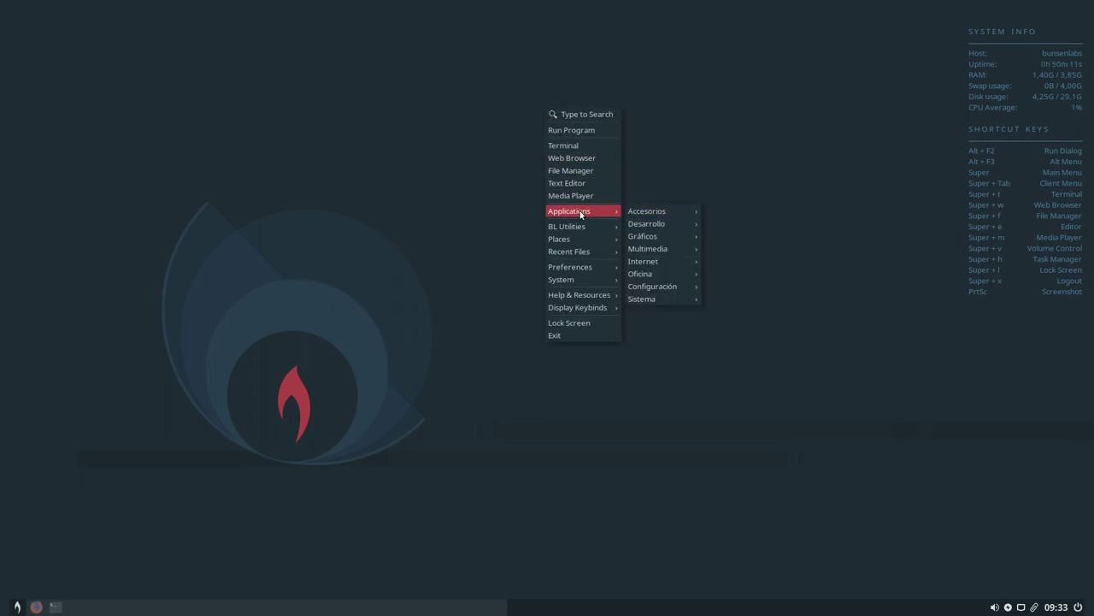
mouse_move(633, 212)
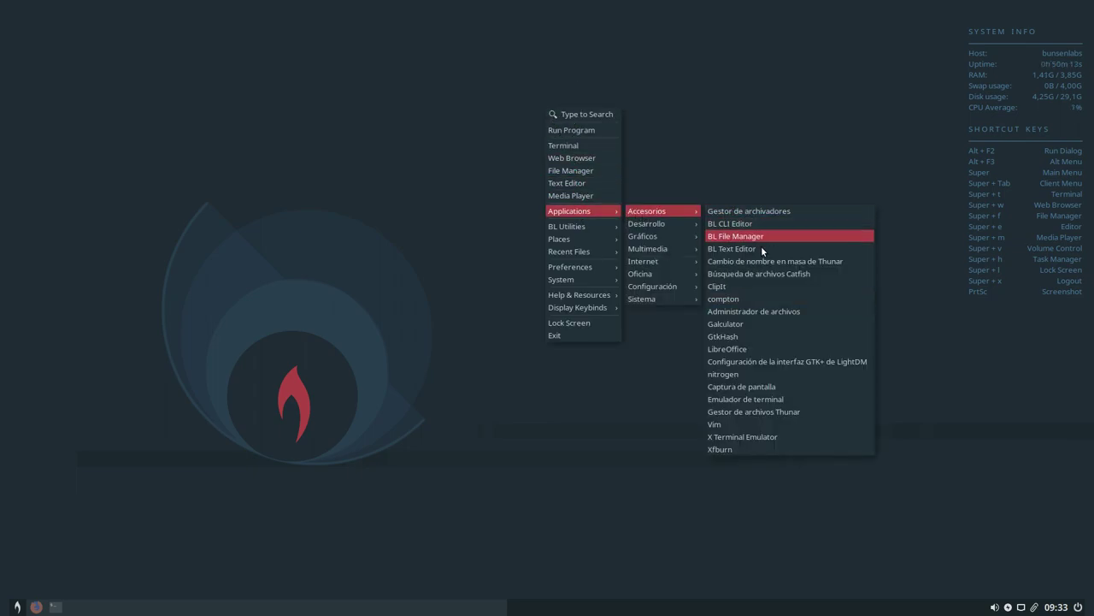
left_click(823, 364)
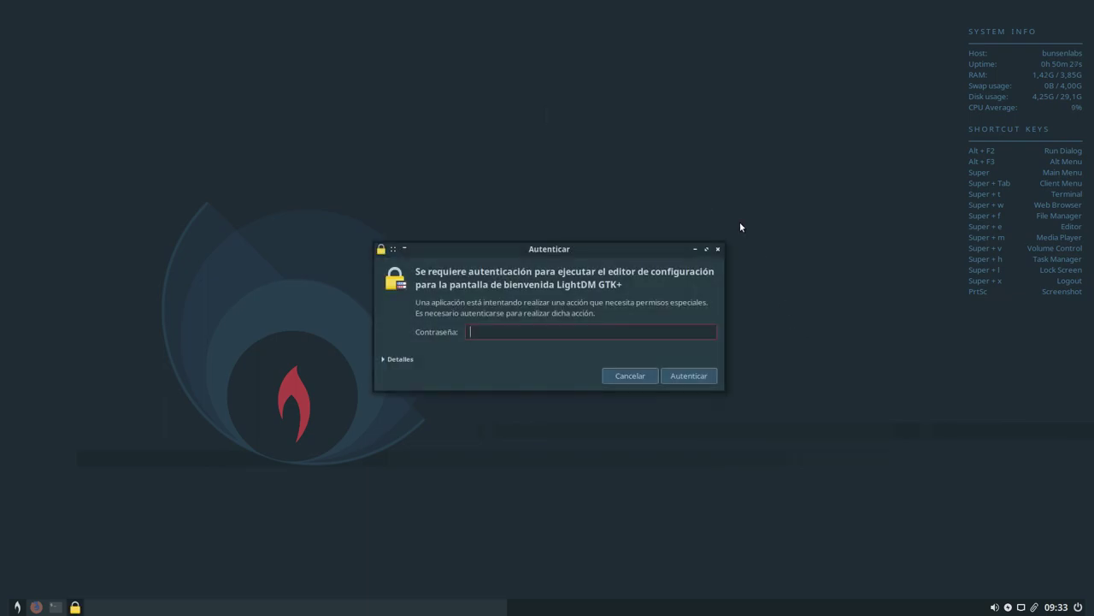
left_click(643, 376)
Launch nitrogen from the Accesorios applications and move its window towards the middle of the desktop
right_click(614, 167)
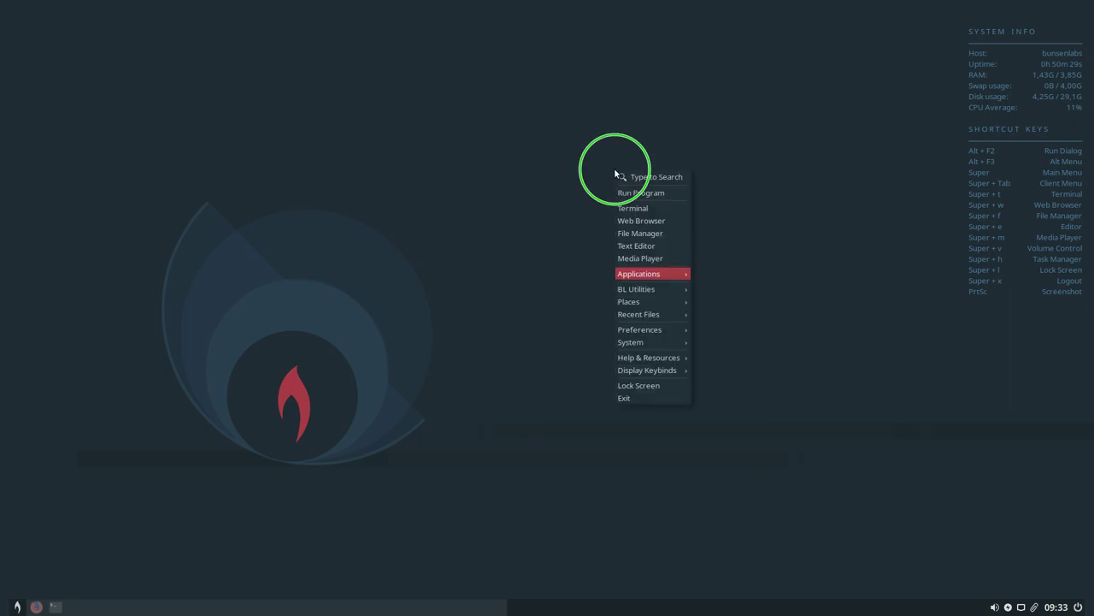
mouse_move(635, 278)
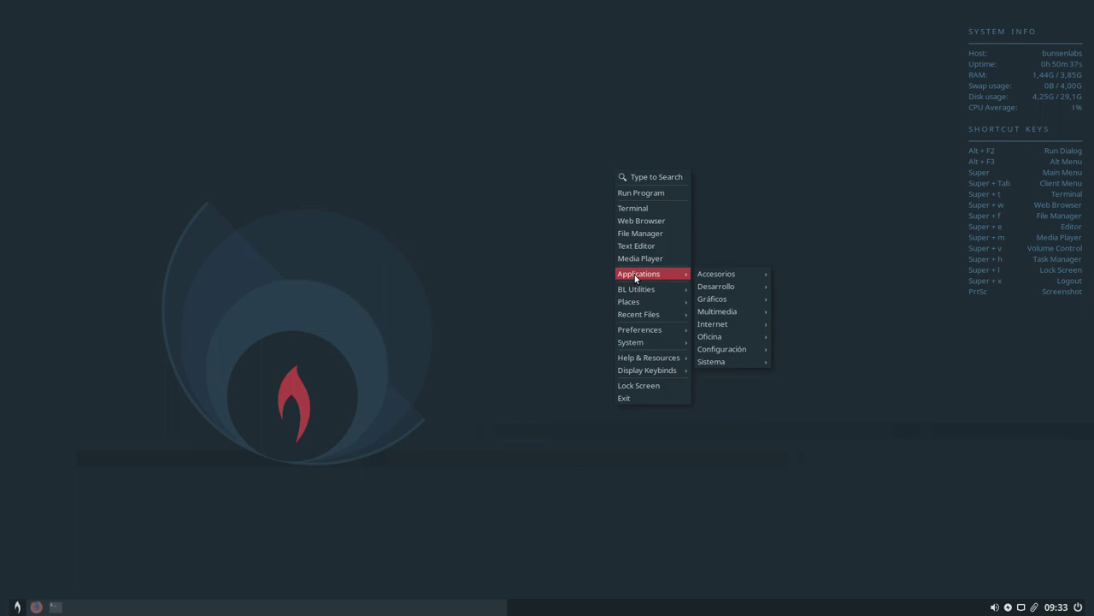
mouse_move(718, 275)
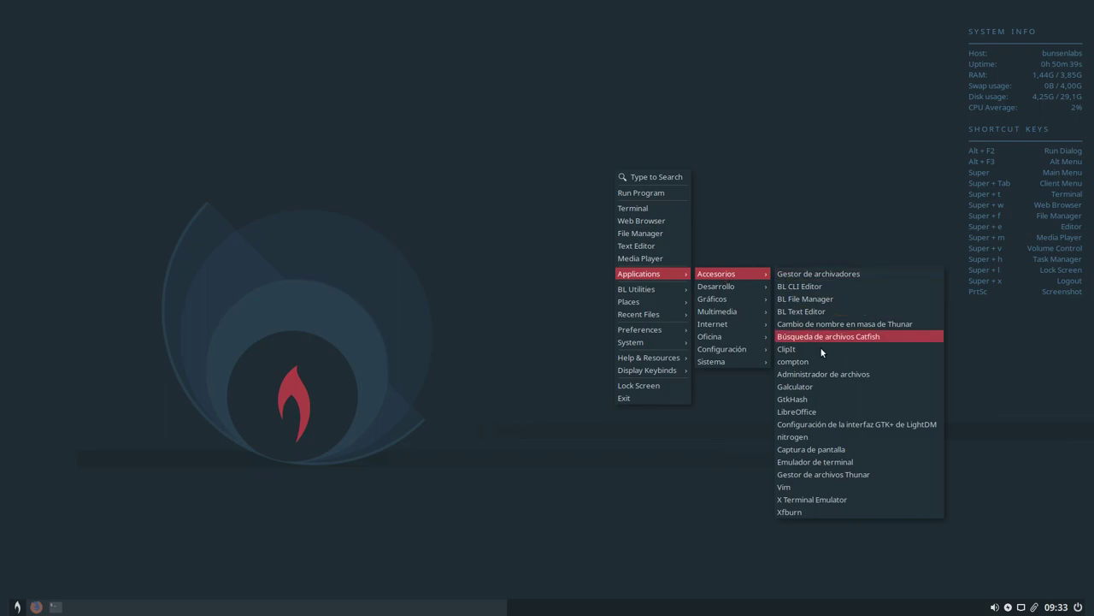
left_click(852, 435)
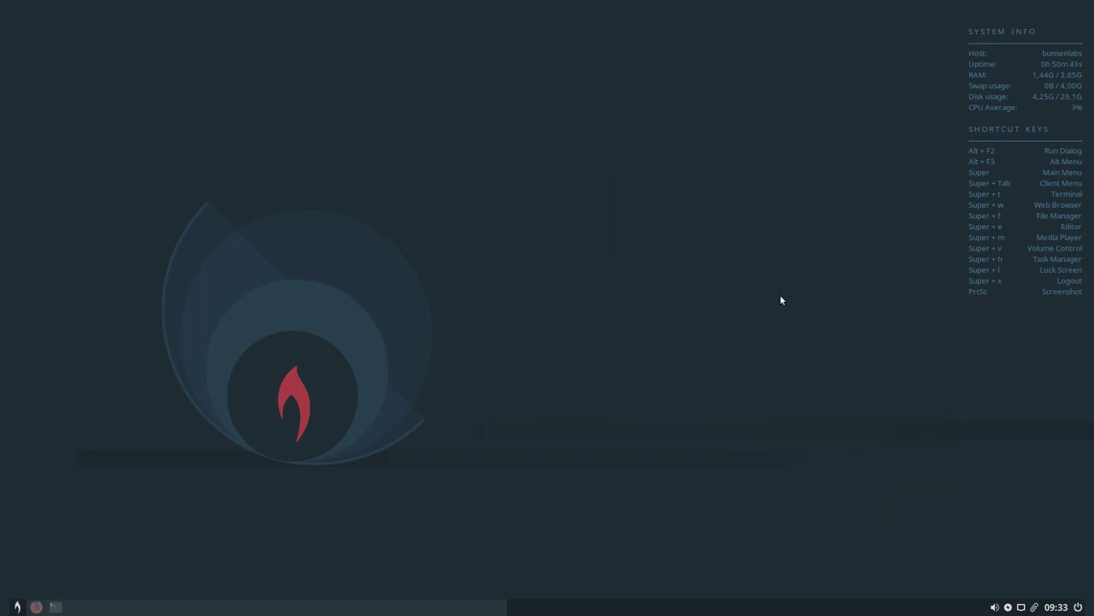
left_click_drag(232, 63, 525, 67)
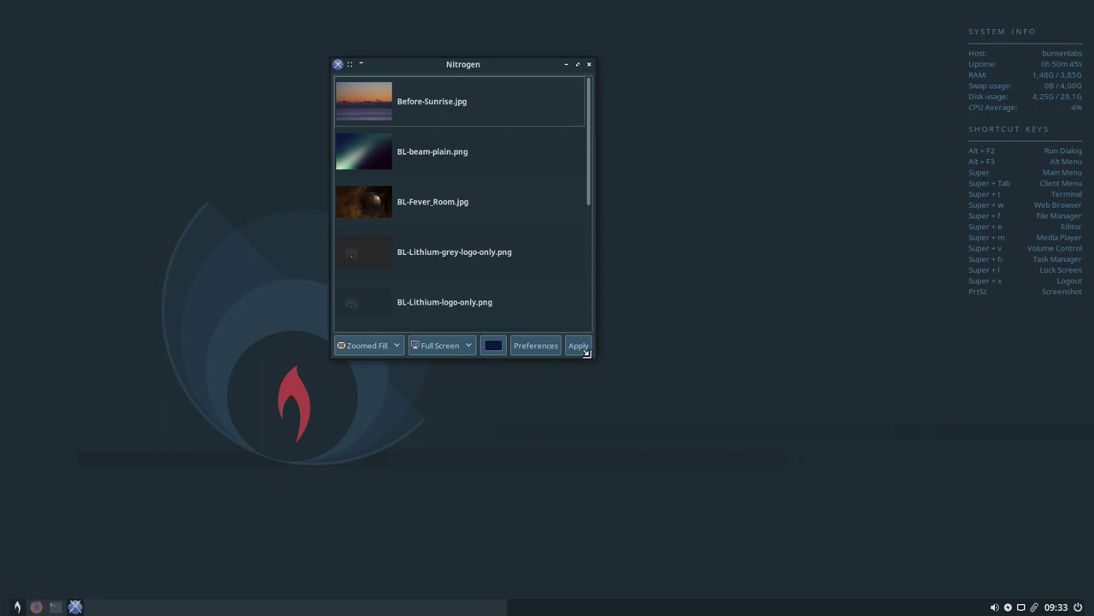
Enlarge the Nitrogen window, look over the available wallpapers, and close it
left_click_drag(594, 358, 660, 452)
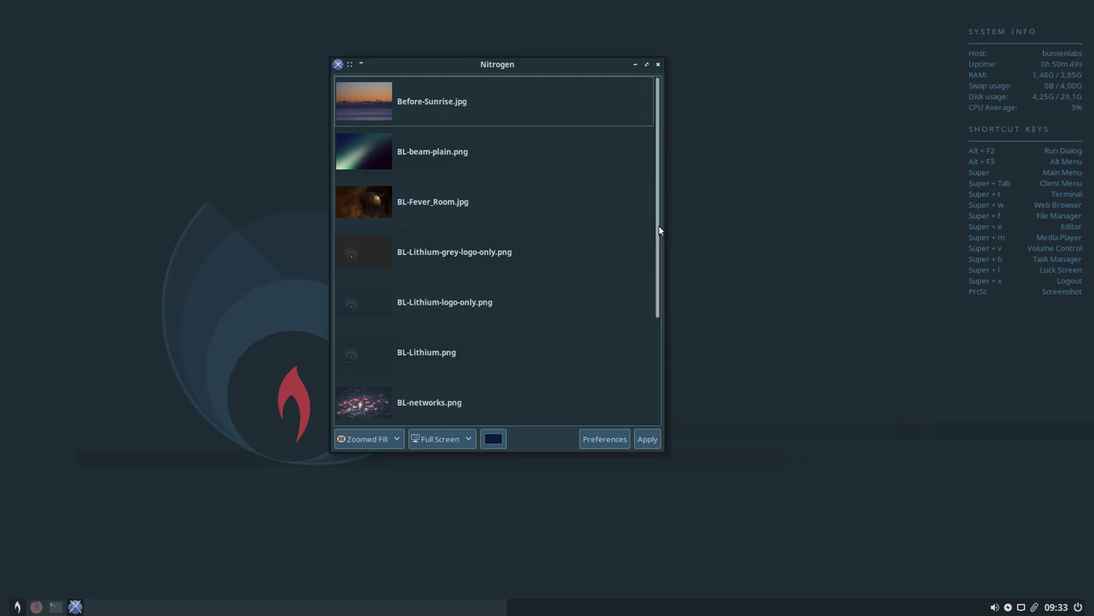
left_click_drag(659, 233, 659, 209)
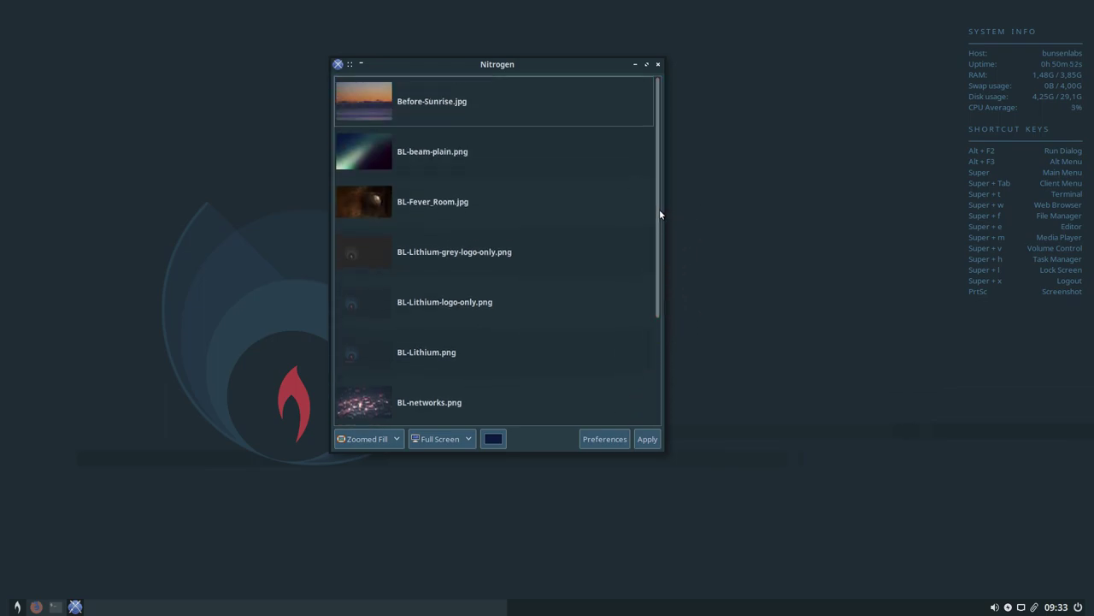
left_click(660, 64)
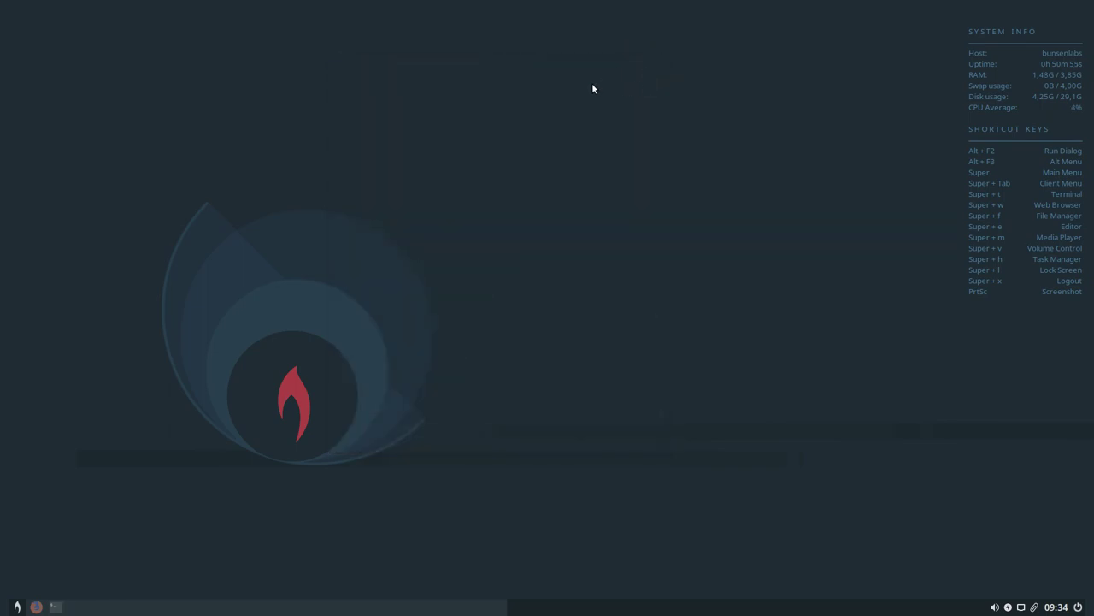
Review the Desarrollo and Gráficos application categories and launch BL Image Viewer
right_click(593, 88)
mouse_move(632, 188)
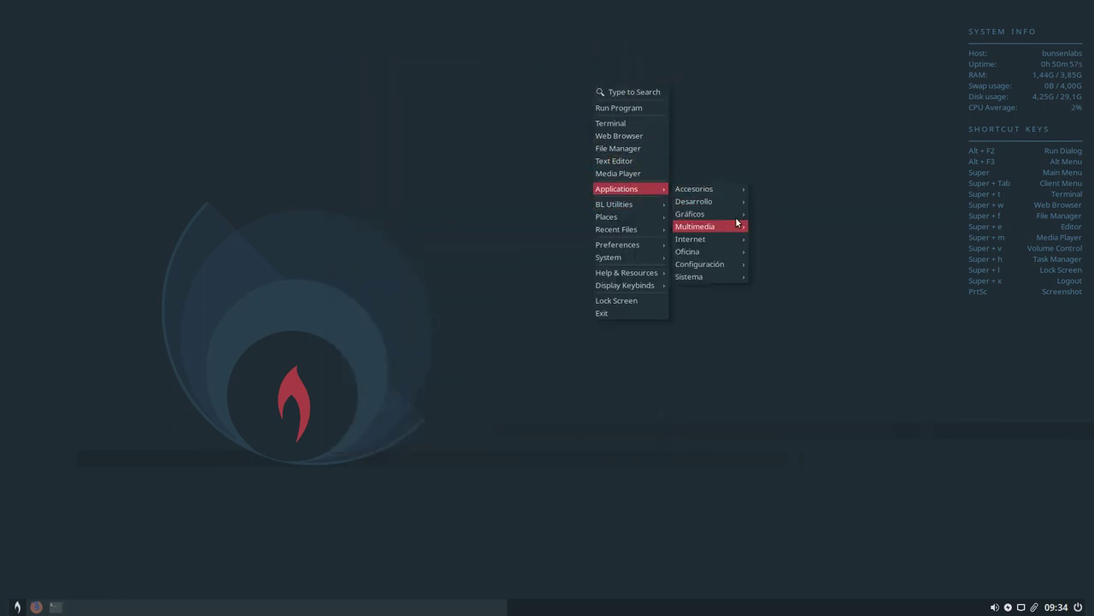
mouse_move(723, 192)
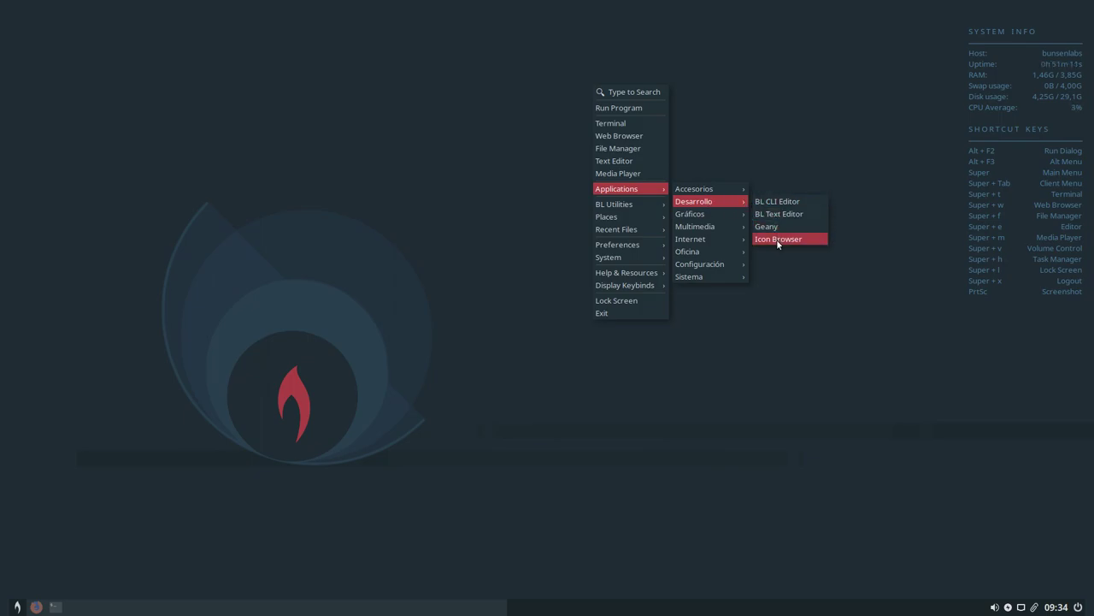
mouse_move(721, 218)
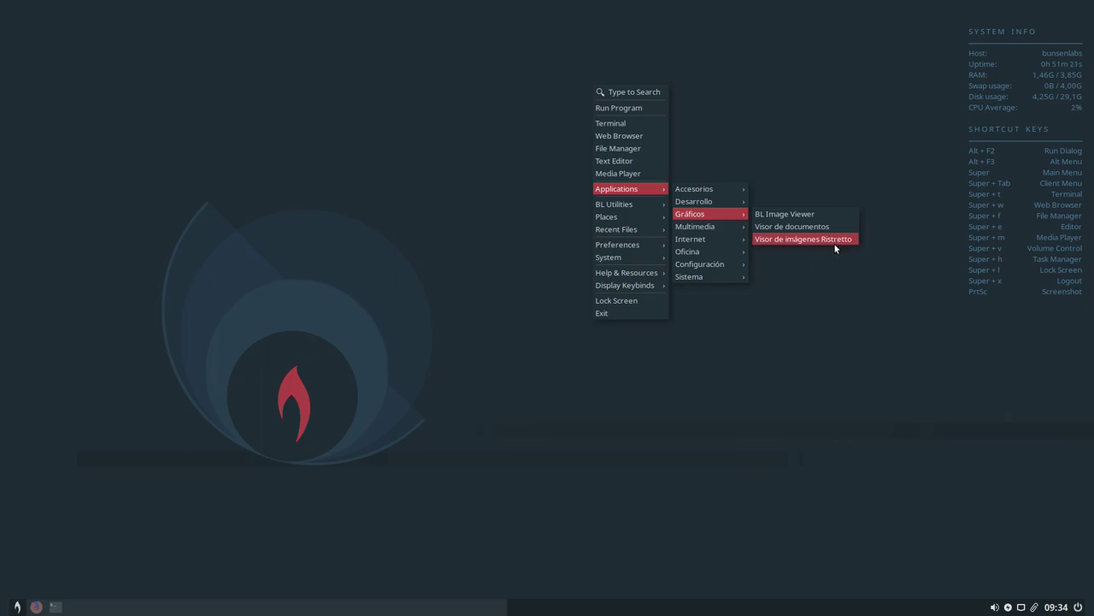
left_click(819, 224)
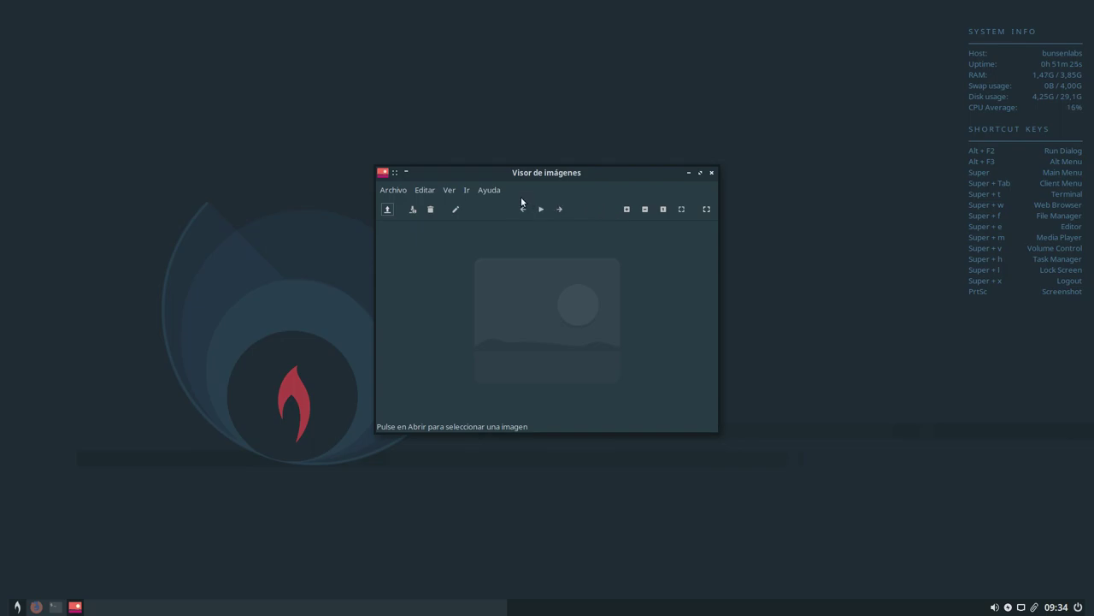
View the image viewer's Acerca de information and close that dialog
left_click(490, 190)
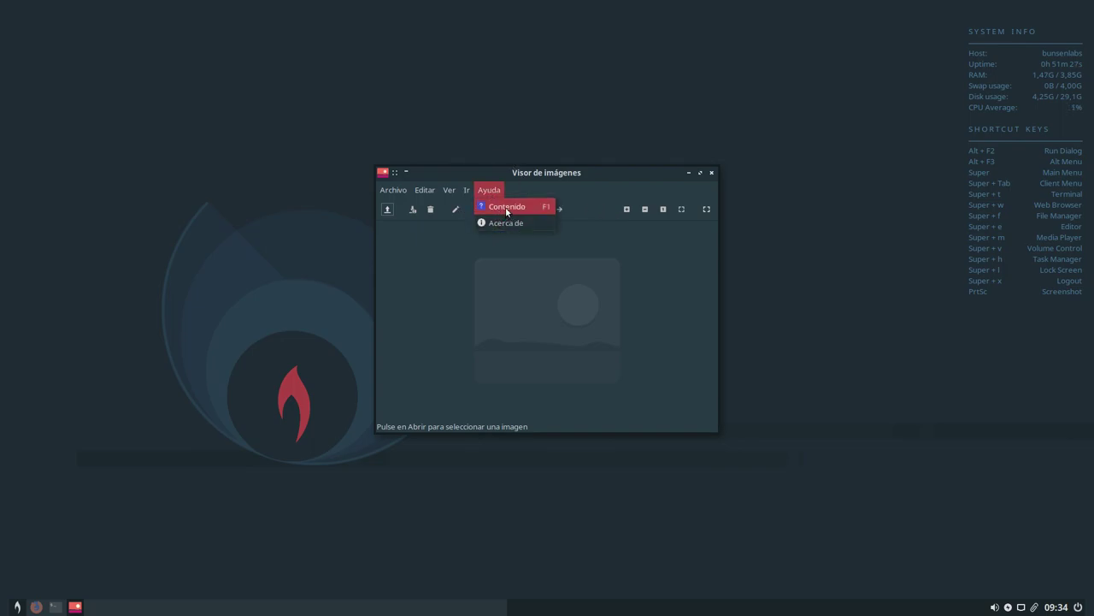
left_click(507, 224)
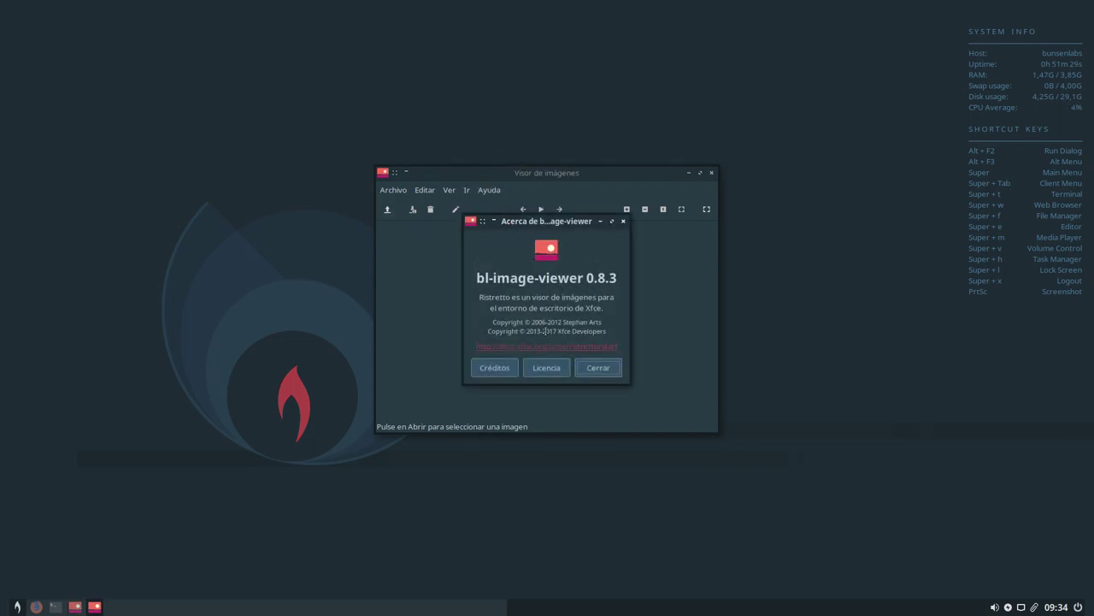
left_click(612, 366)
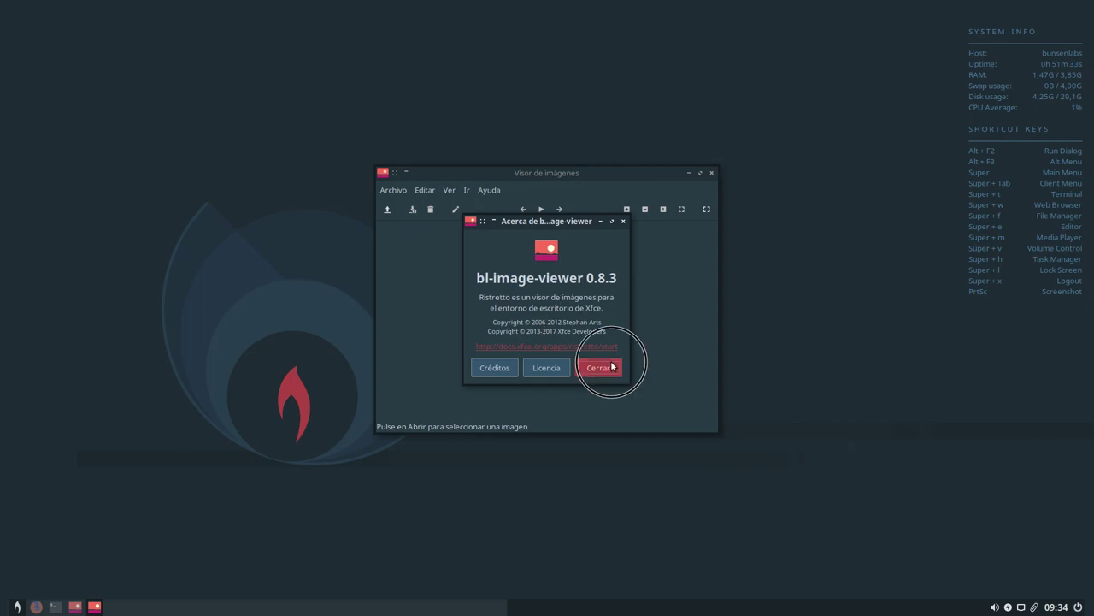
Move and enlarge the empty image viewer window, and close it
left_click_drag(623, 174, 516, 108)
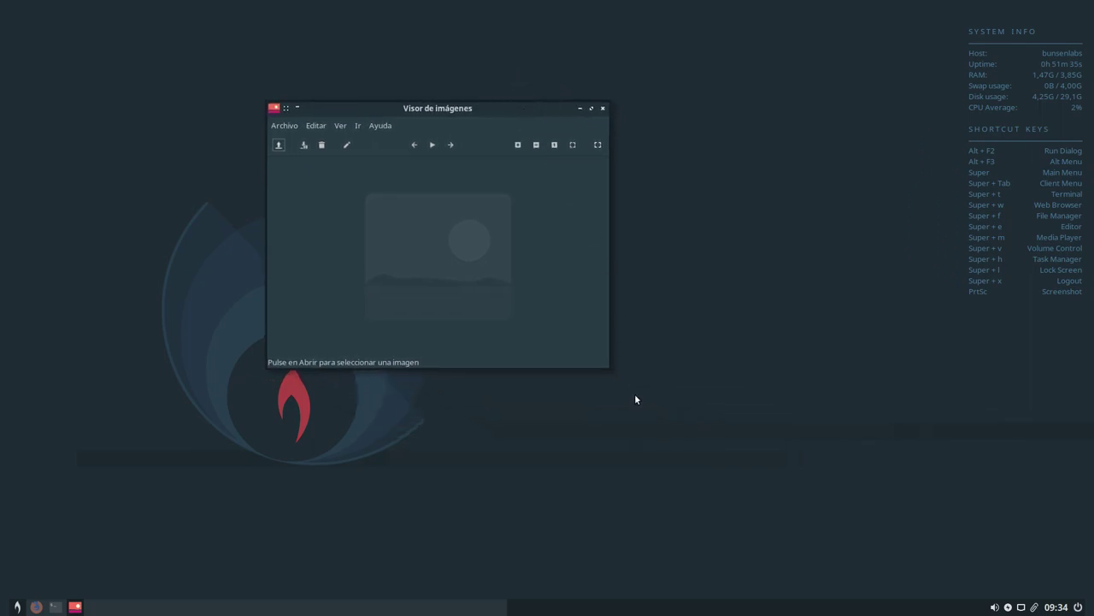
left_click_drag(604, 364, 826, 491)
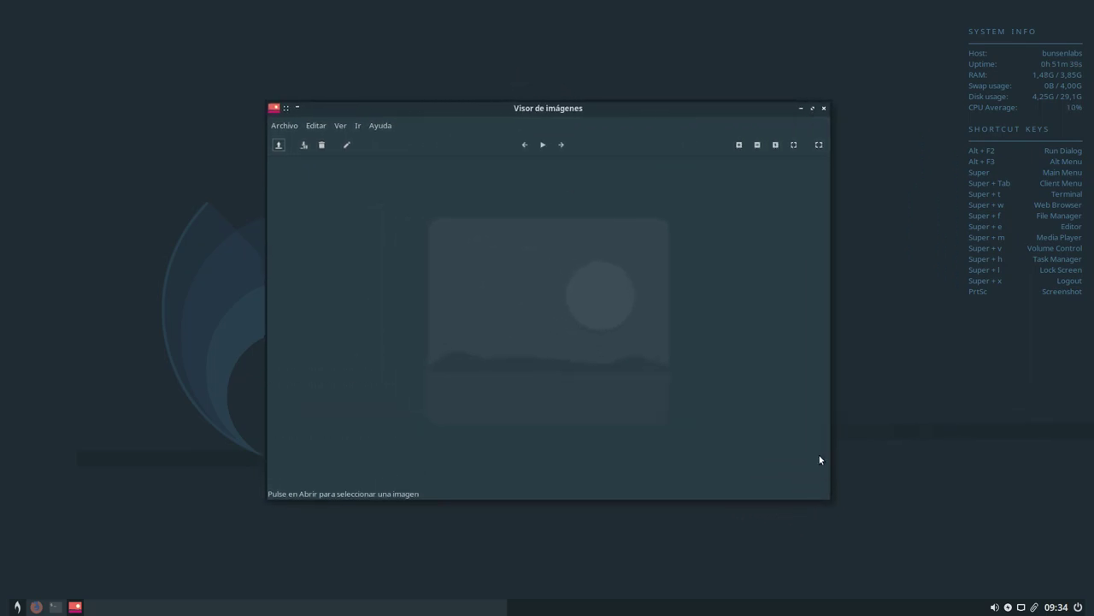
left_click(824, 108)
Review the applications in the Multimedia category and dismiss the desktop menu
right_click(673, 101)
mouse_move(688, 230)
mouse_move(694, 207)
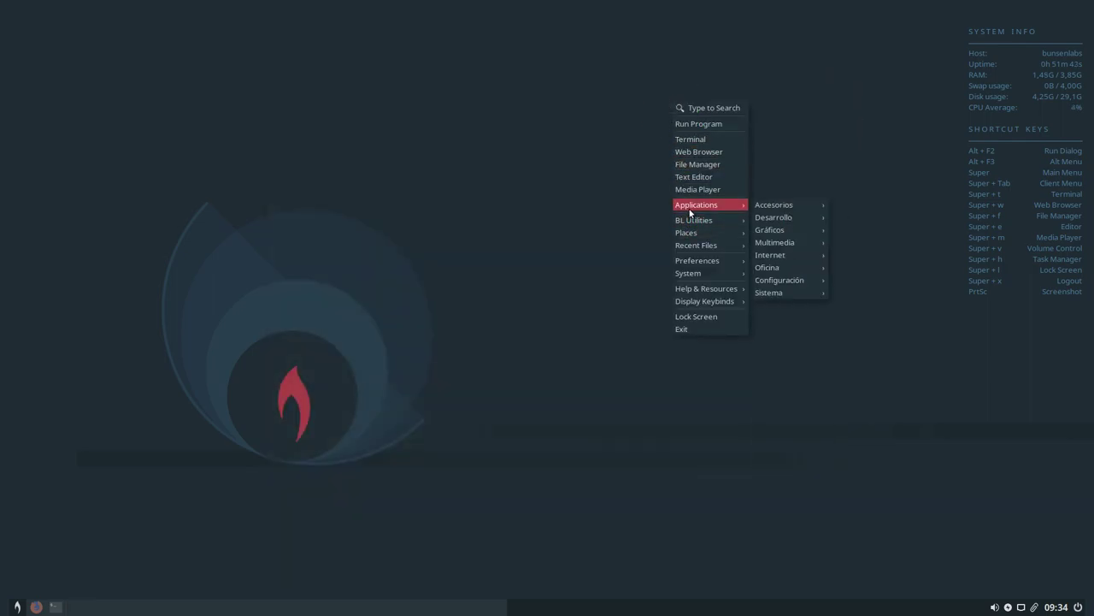
mouse_move(784, 233)
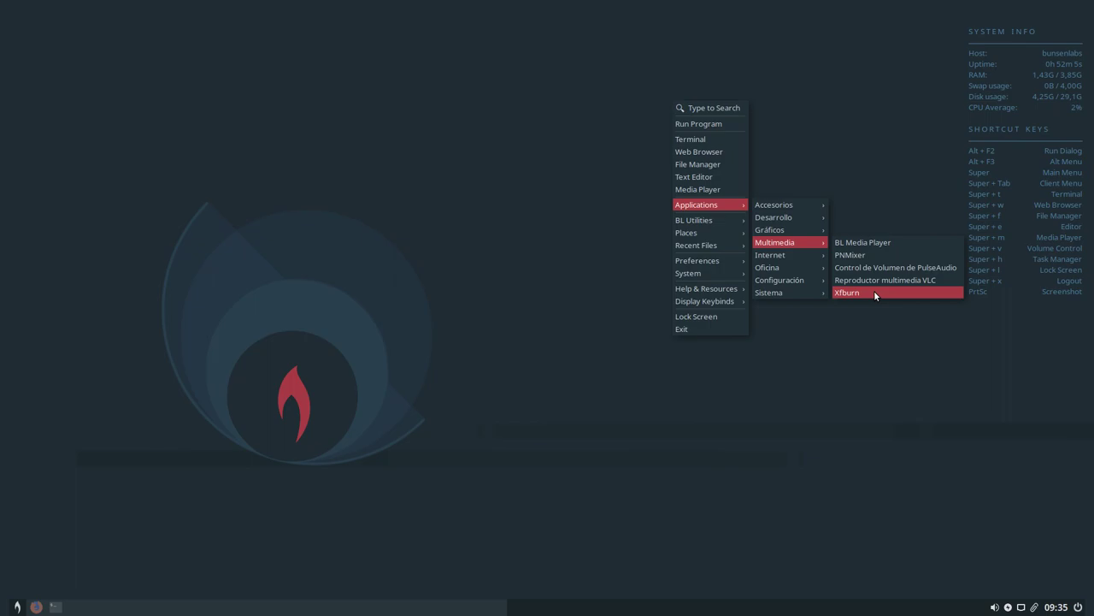
left_click(837, 382)
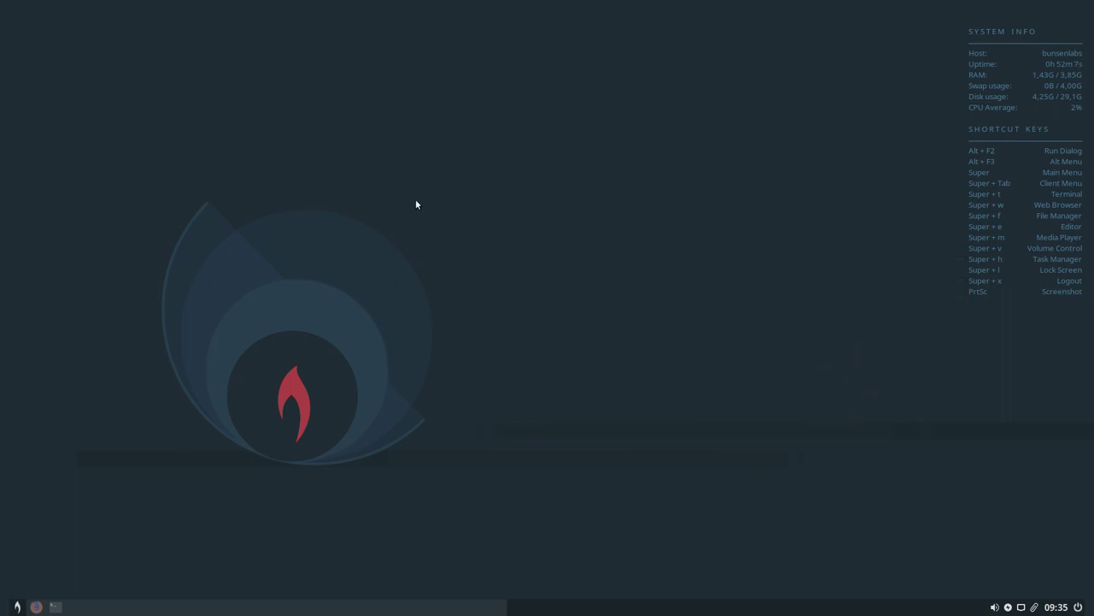
Review the Internet application category, launch X Web Browser, and close the browser window
right_click(366, 95)
mouse_move(402, 210)
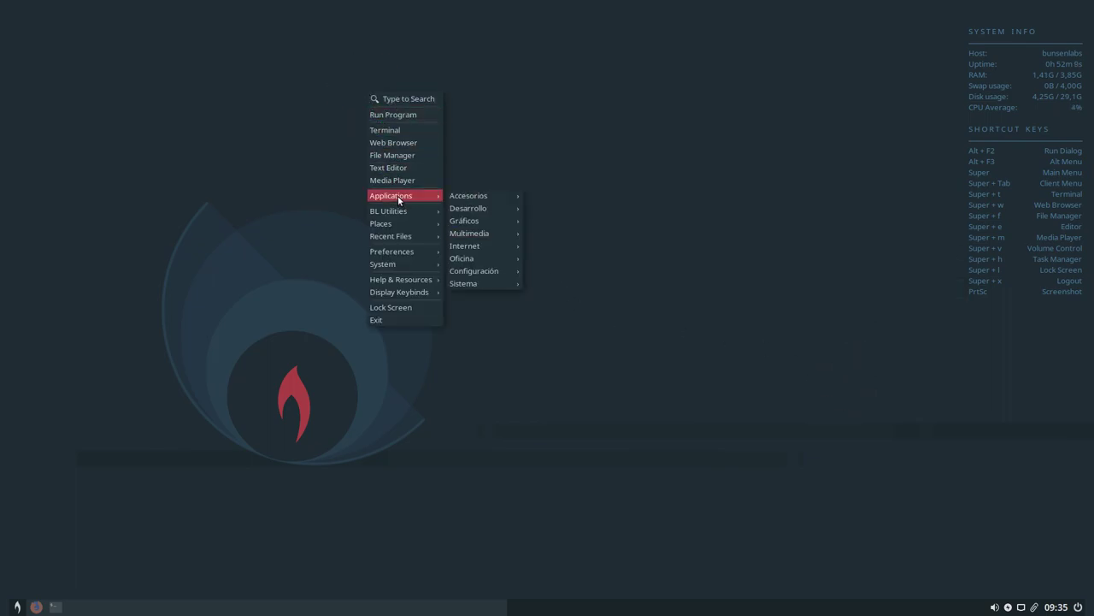
mouse_move(482, 233)
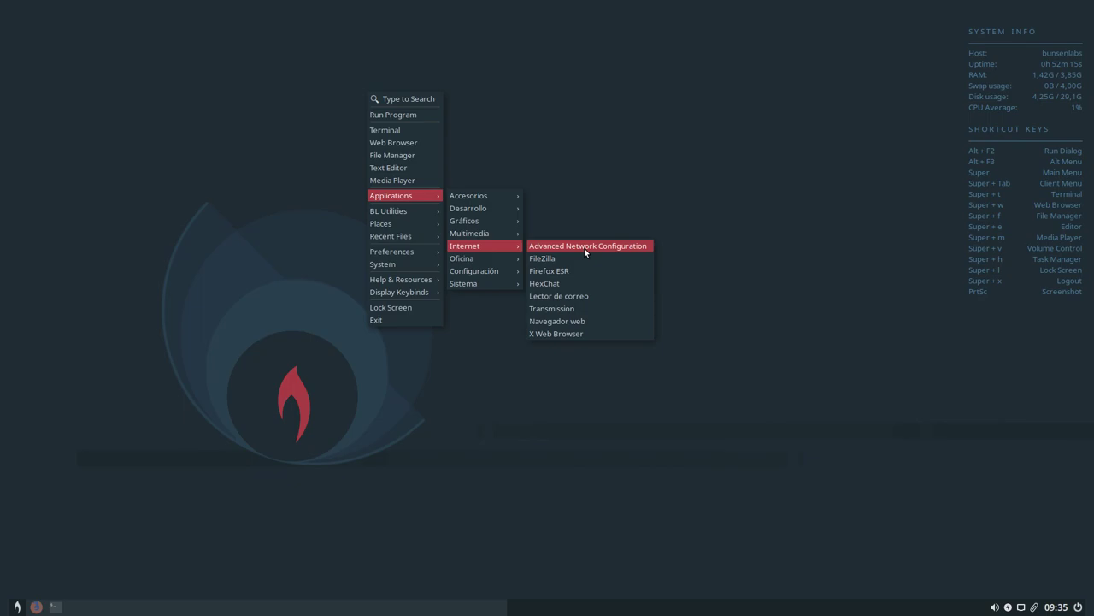
left_click(578, 334)
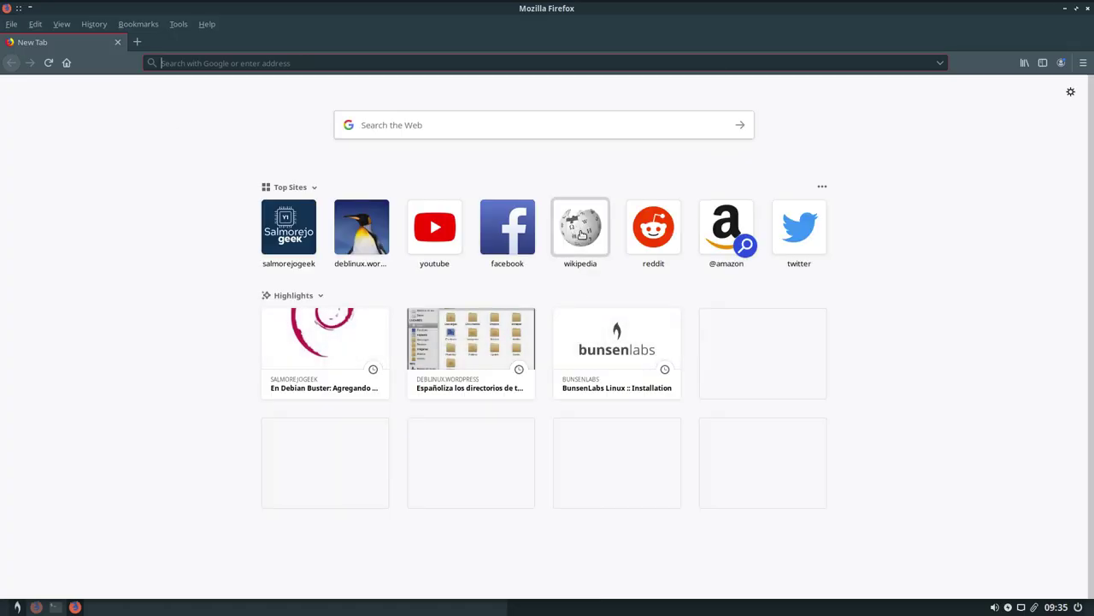
left_click(1087, 8)
Open Advanced Network Configuration from the Configuración category, select Wired connection 1, and close the window
right_click(374, 97)
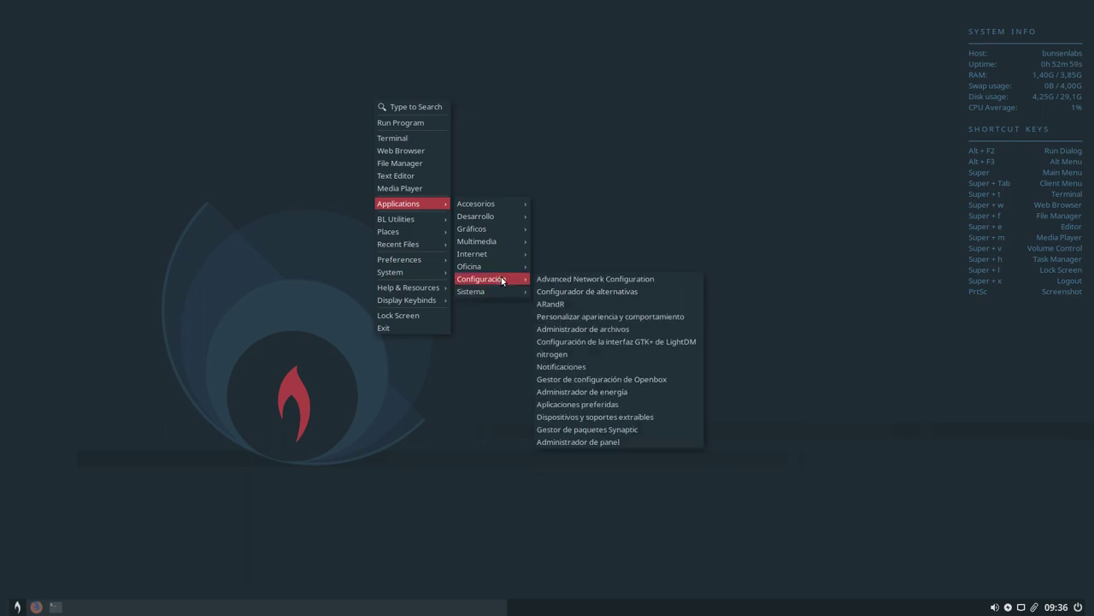
left_click(624, 282)
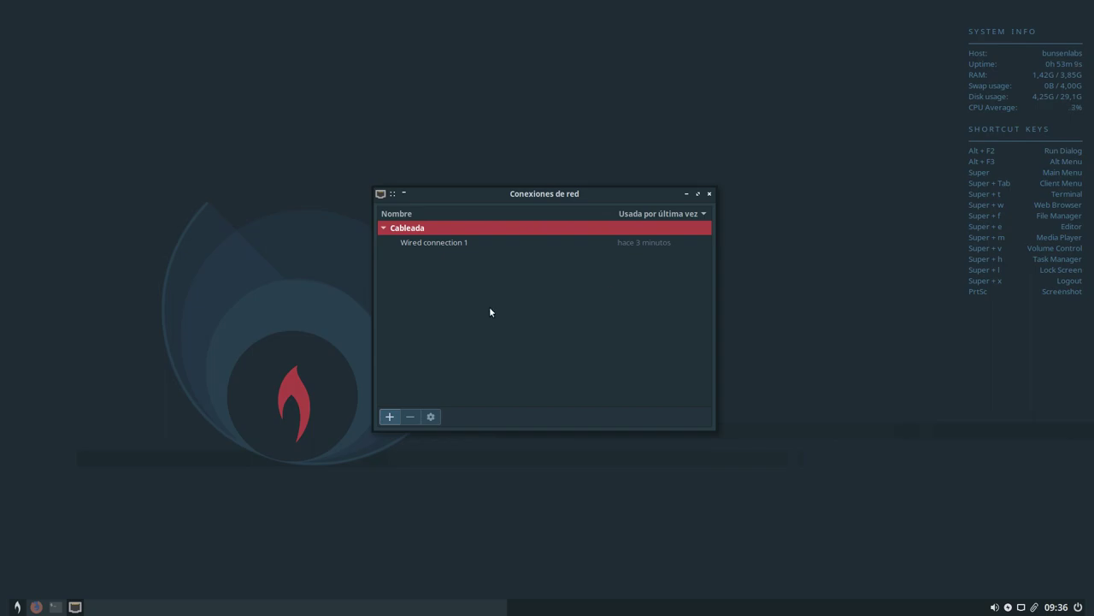
left_click(443, 242)
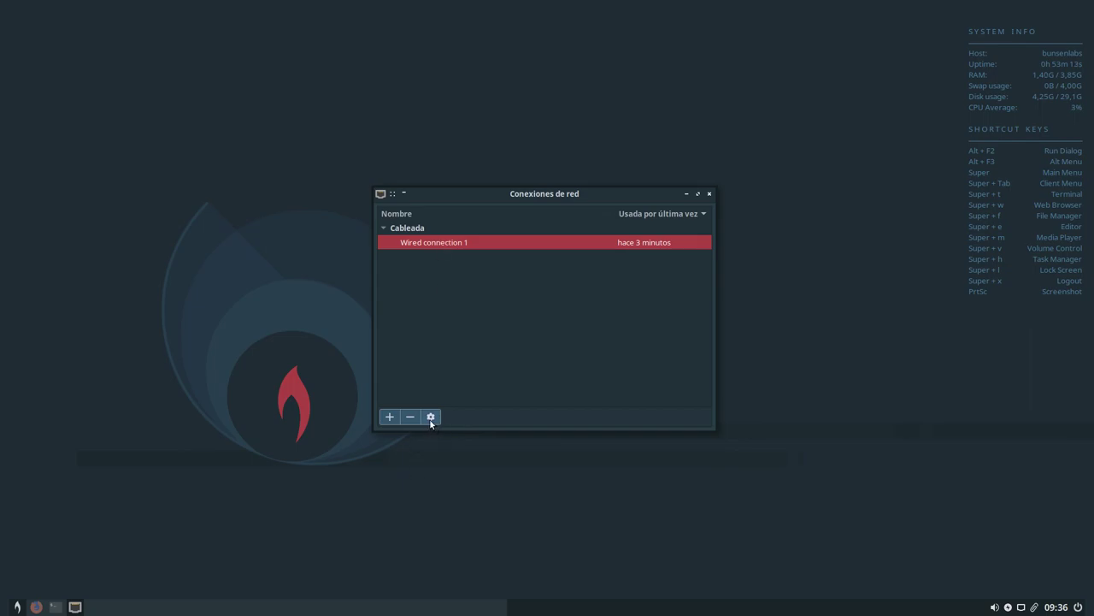
left_click(710, 193)
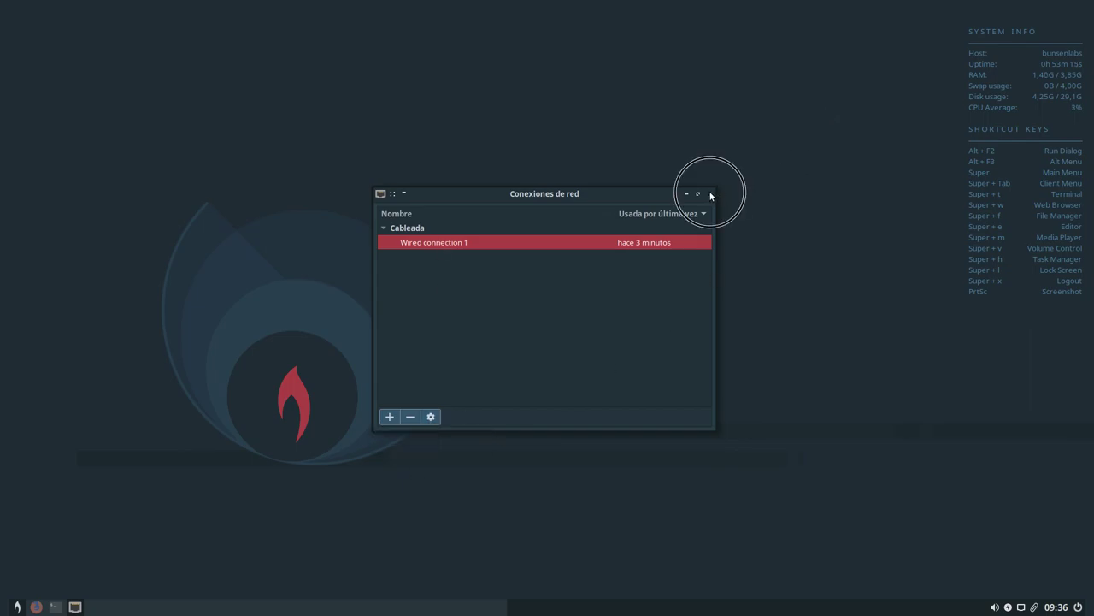
Launch Configurador de alternativas from the Configuración category, and move and enlarge its window
right_click(552, 126)
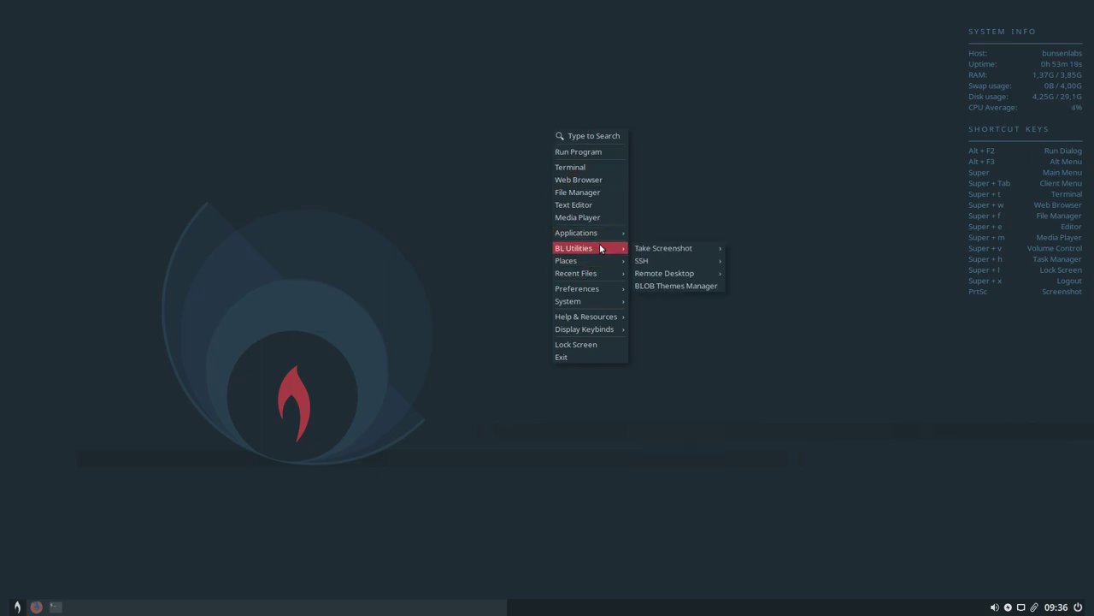
mouse_move(597, 273)
mouse_move(594, 233)
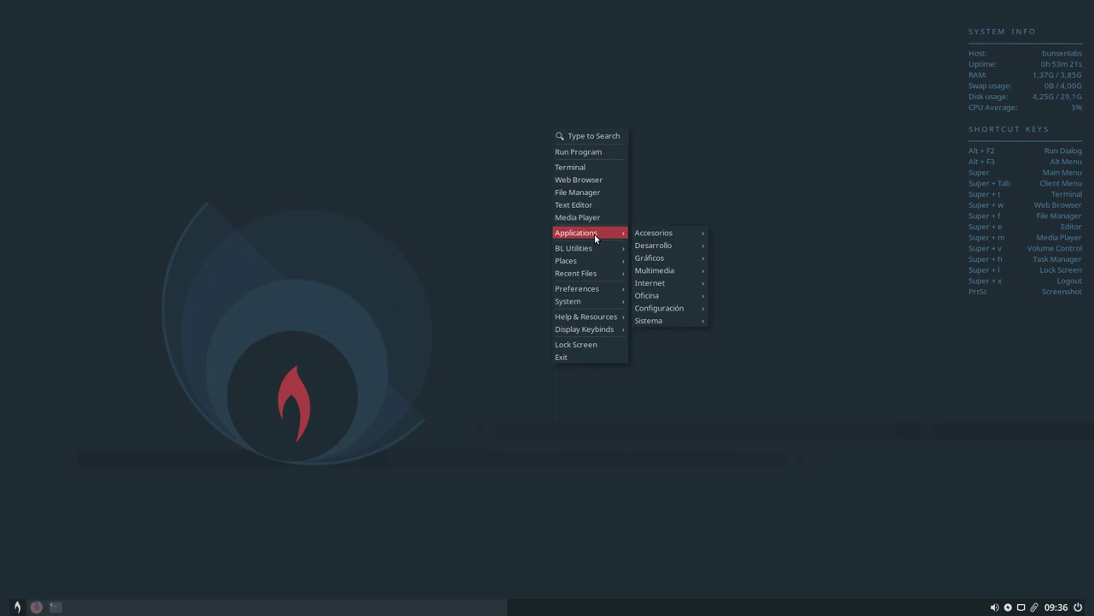
mouse_move(677, 309)
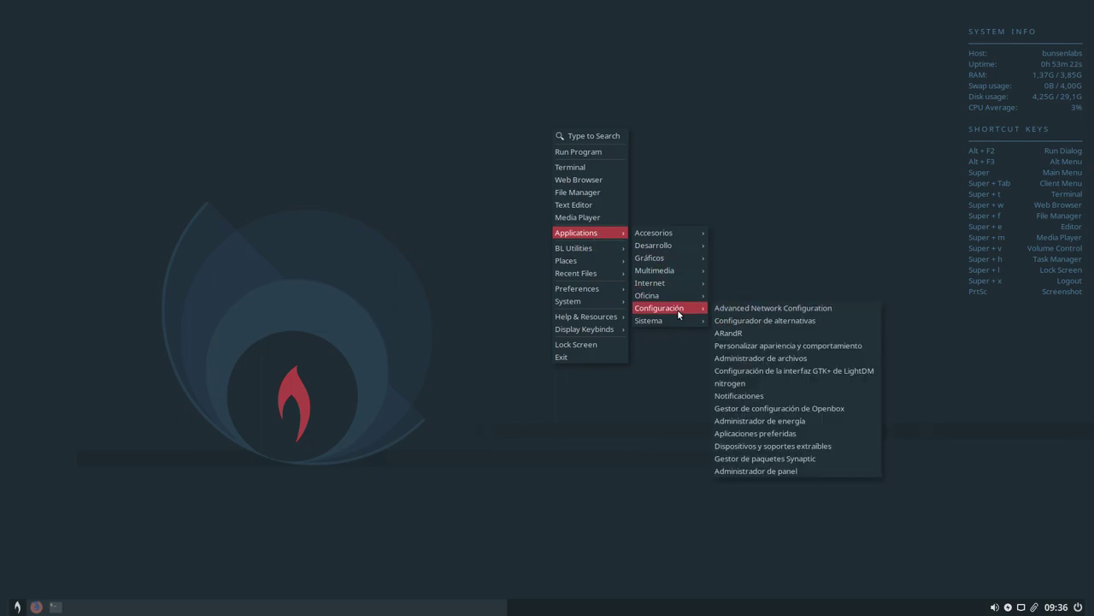
left_click(819, 320)
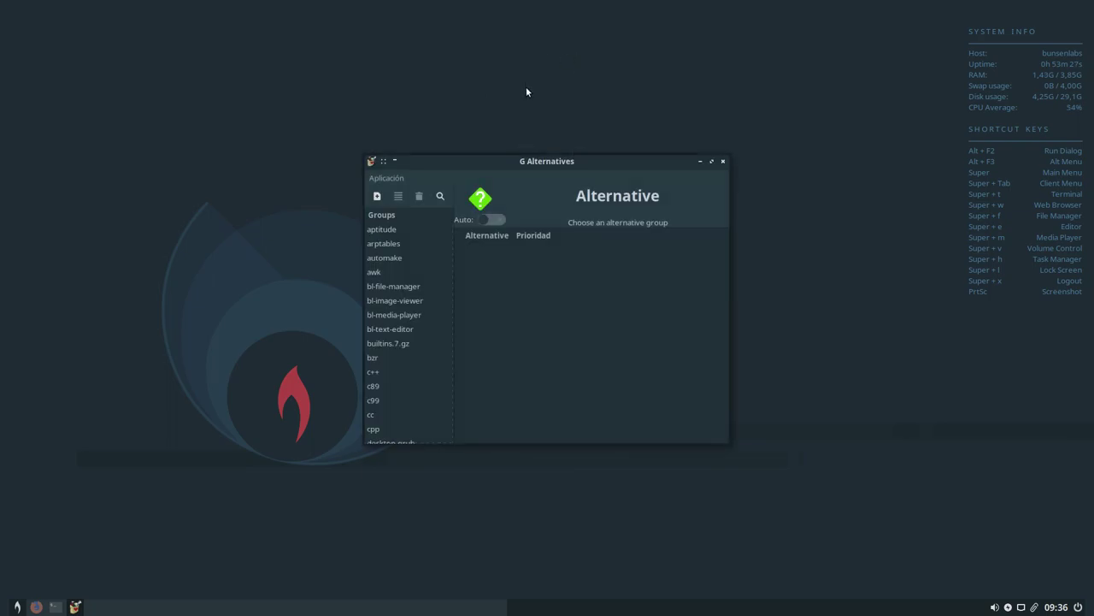
left_click_drag(548, 163, 450, 59)
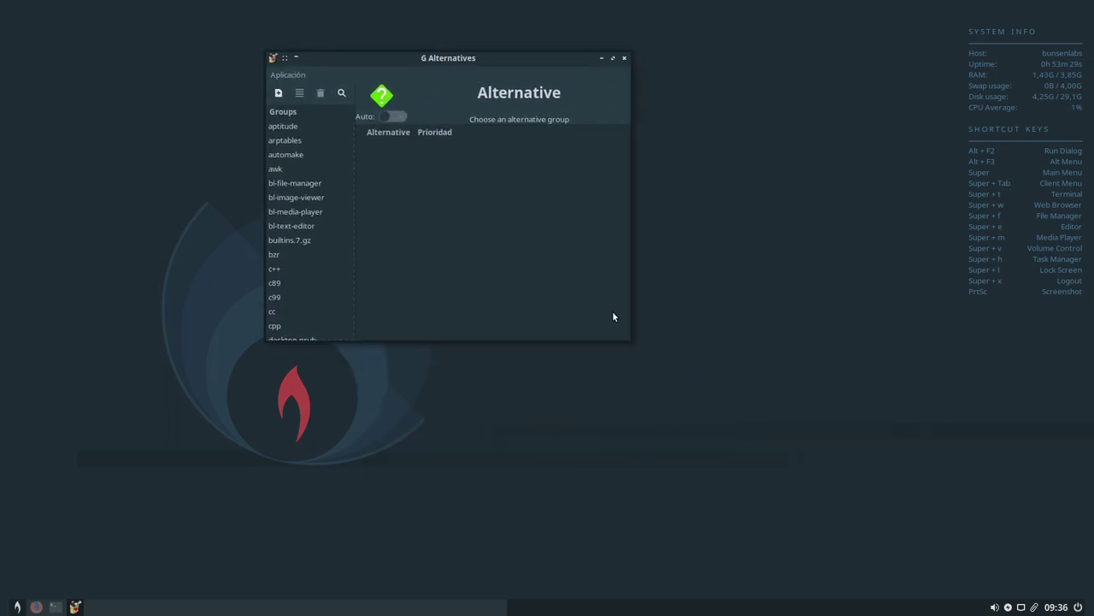
left_click_drag(626, 342, 839, 505)
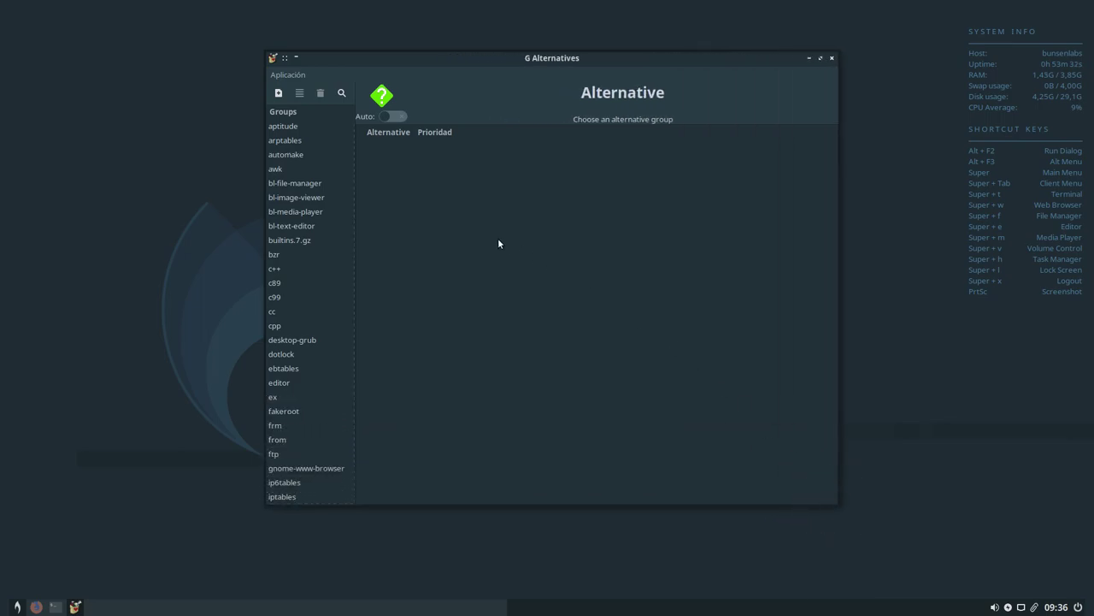
Inspect the aptitude, automake, bl-image-viewer and vi alternative groups, and close G Alternatives
left_click(291, 126)
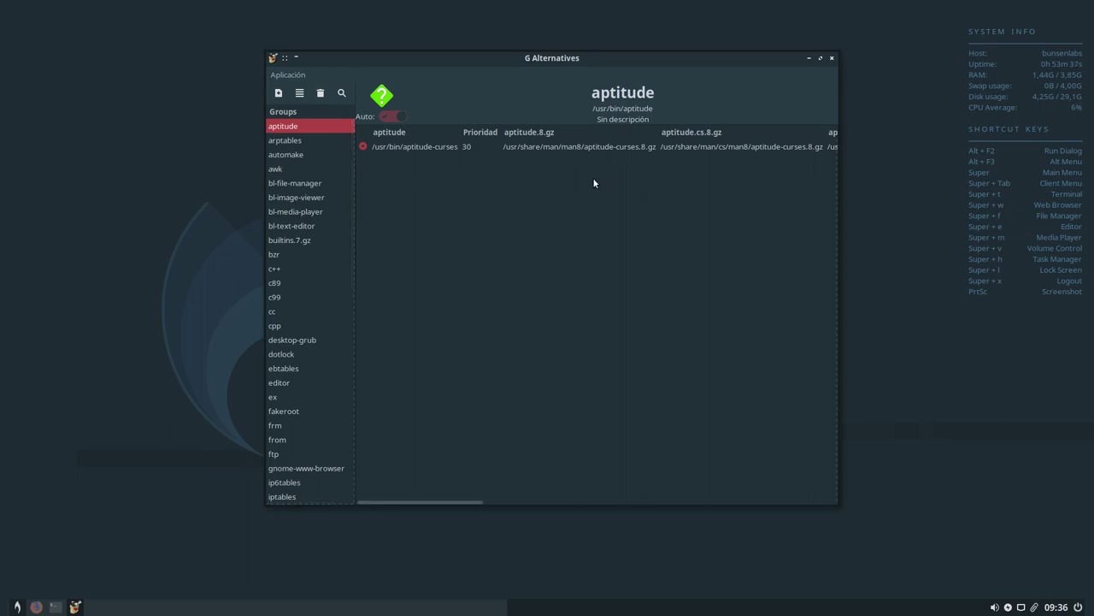
left_click(293, 155)
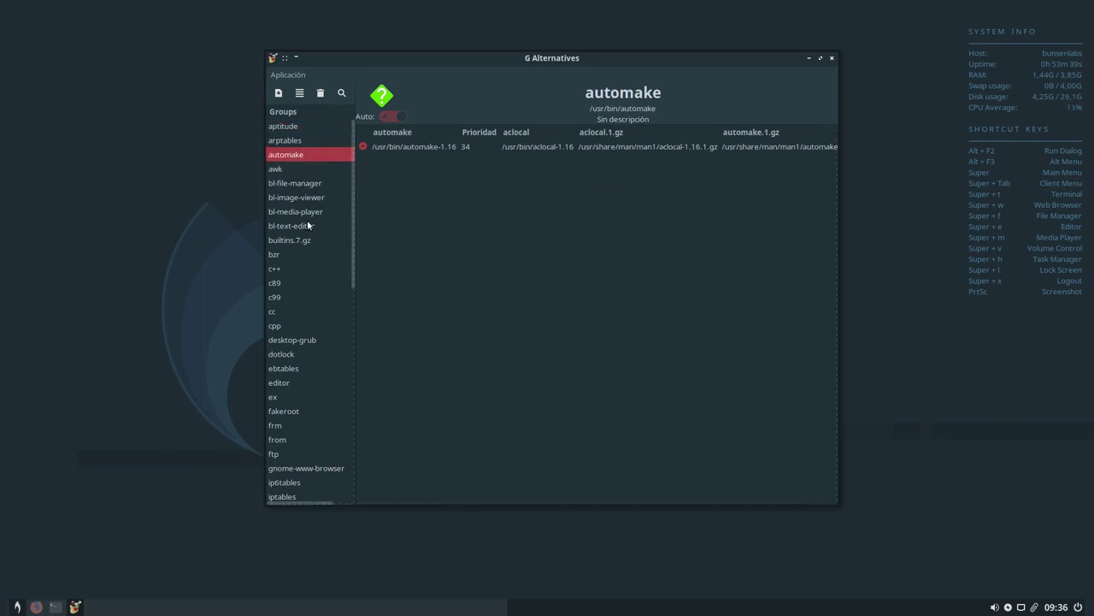
left_click(304, 197)
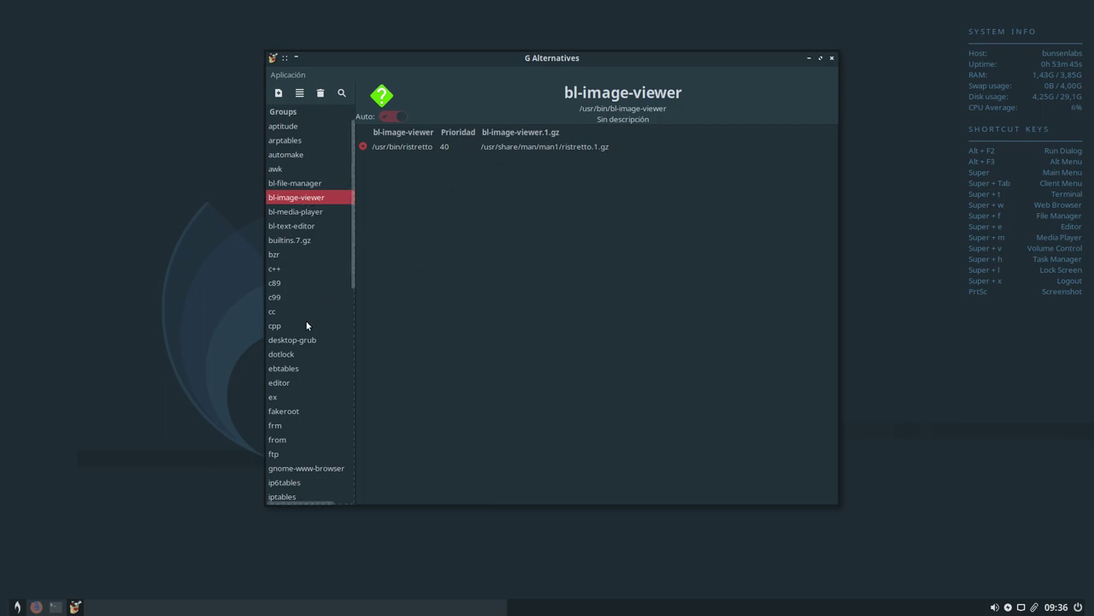
scroll(308, 318, "down", 5)
scroll(309, 320, "down", 8)
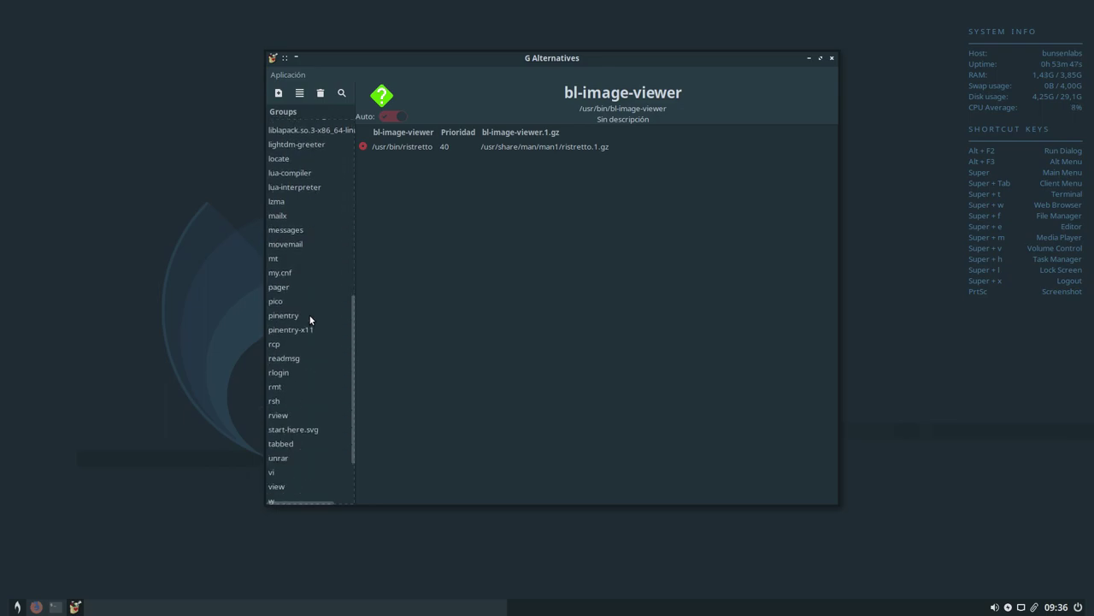
scroll(310, 317, "down", 1)
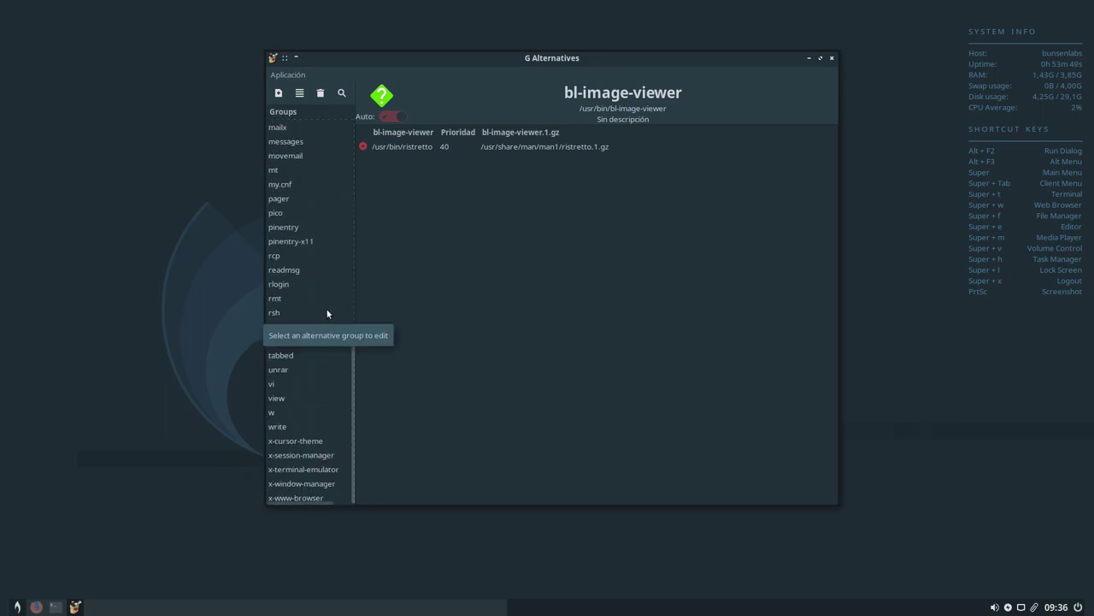
left_click(284, 383)
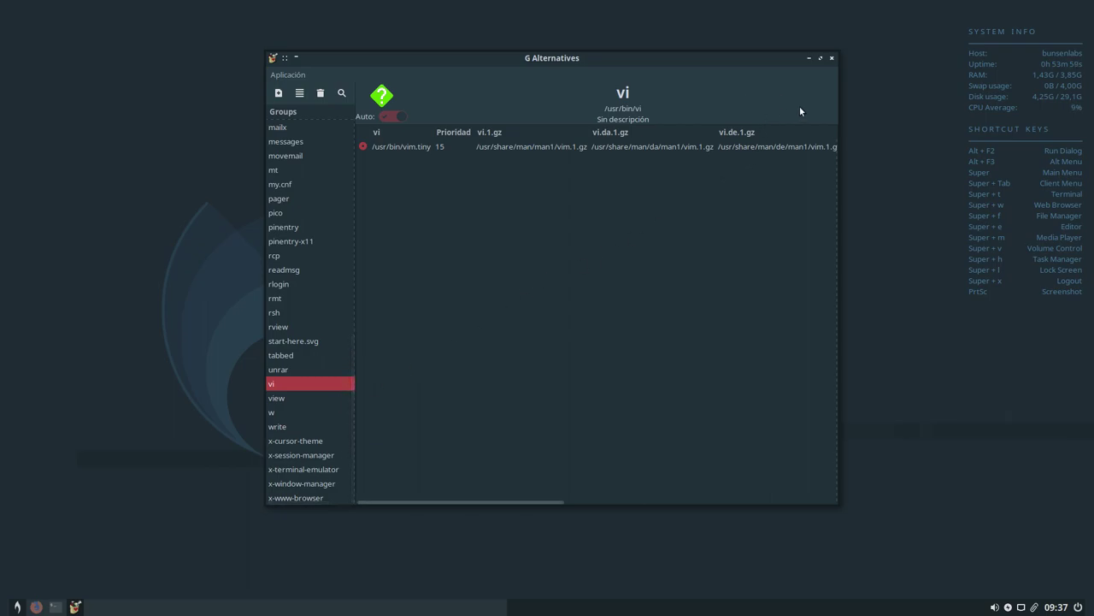
left_click(830, 60)
Launch ARandR from the Configuración category, view the screen layout, and close it
right_click(513, 70)
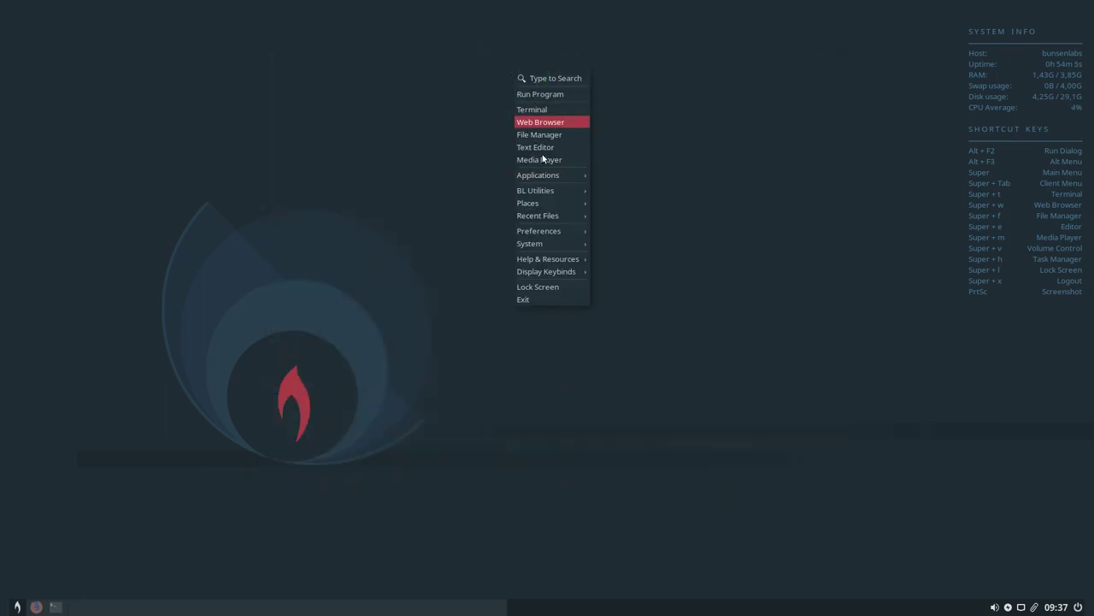
mouse_move(554, 216)
mouse_move(560, 188)
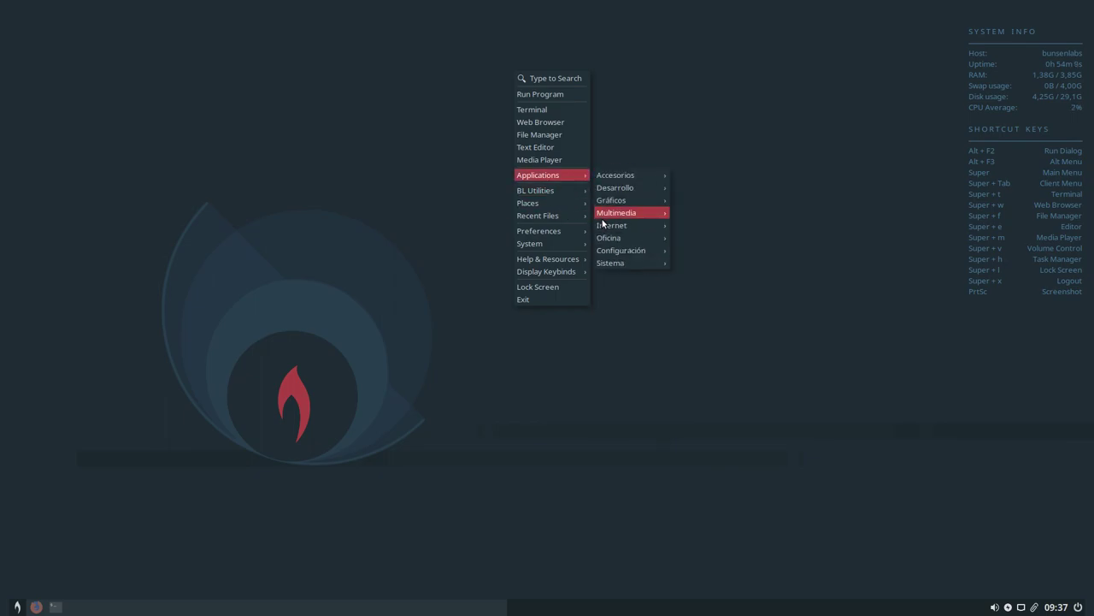
mouse_move(613, 244)
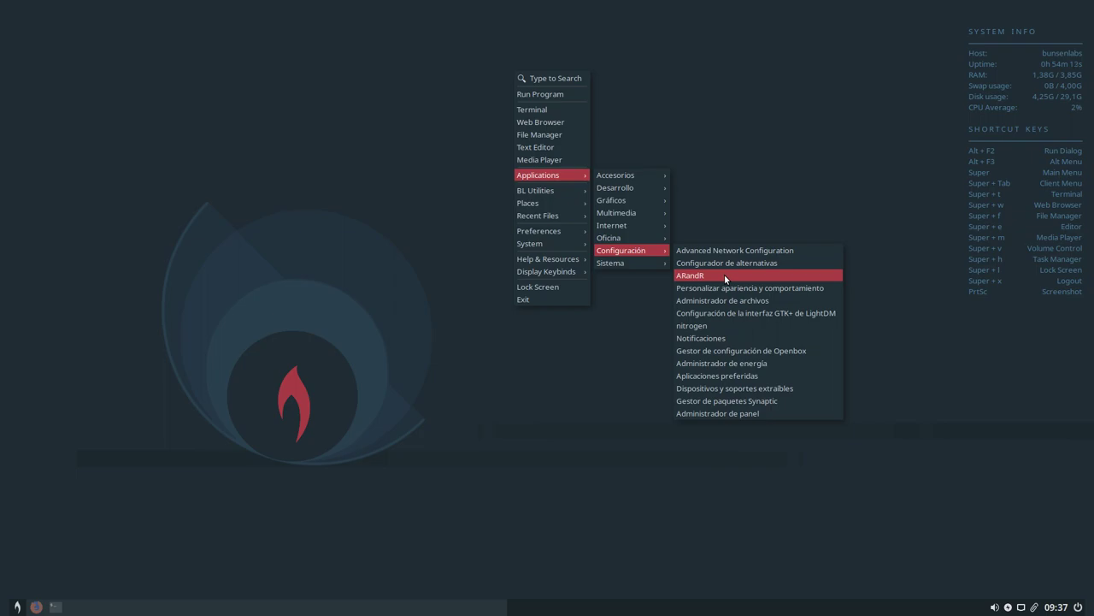
left_click(724, 274)
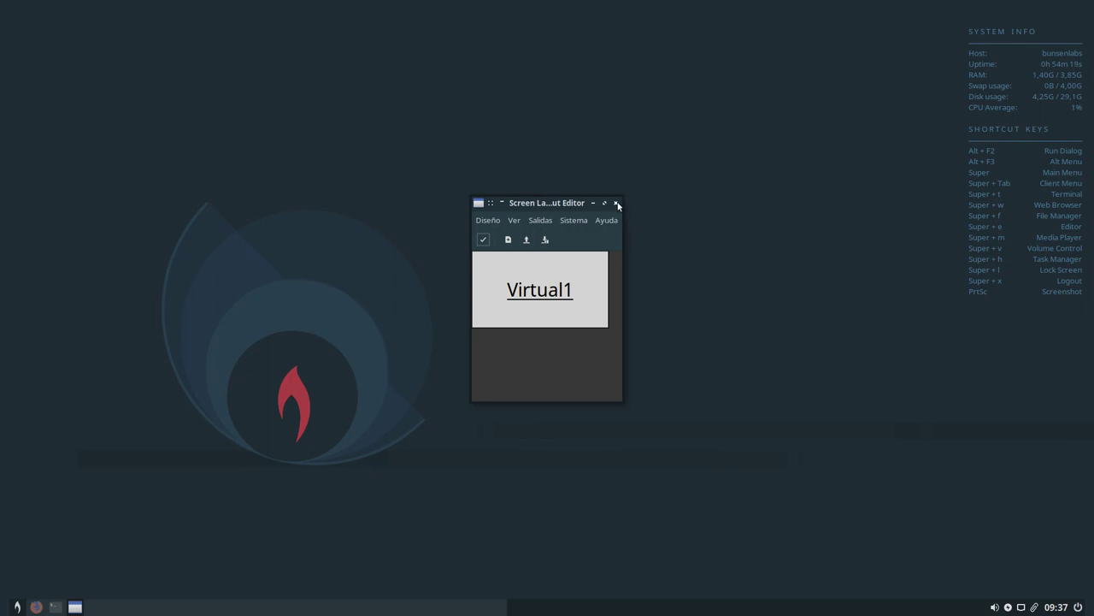
left_click(616, 203)
Launch Personalizar apariencia y comportamiento from the Configuración category, and move and enlarge its window
right_click(547, 117)
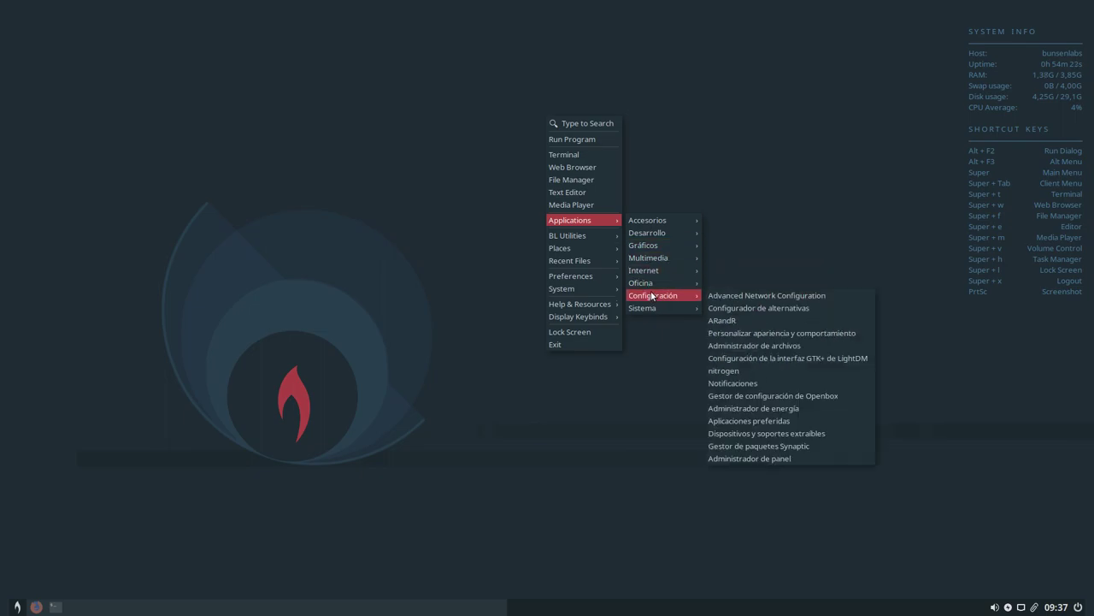
mouse_move(654, 288)
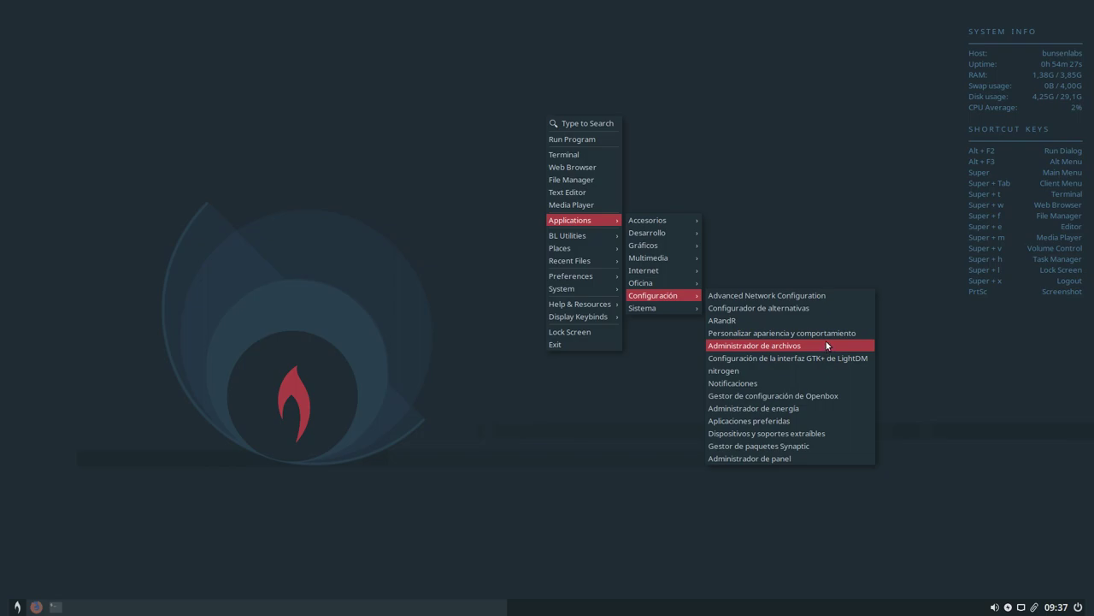
left_click(827, 337)
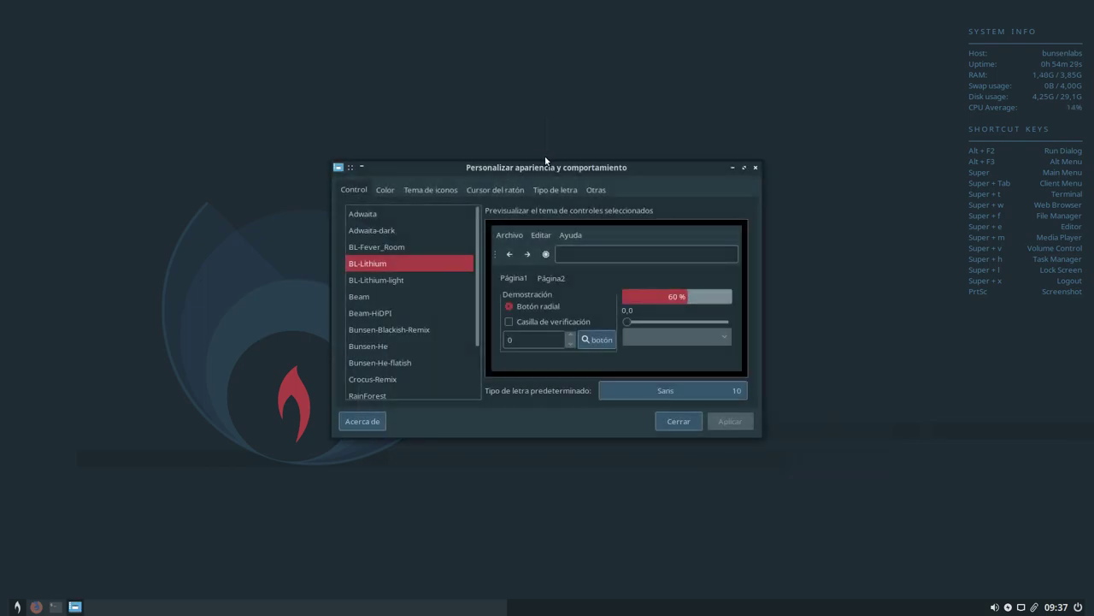
left_click_drag(550, 167, 457, 94)
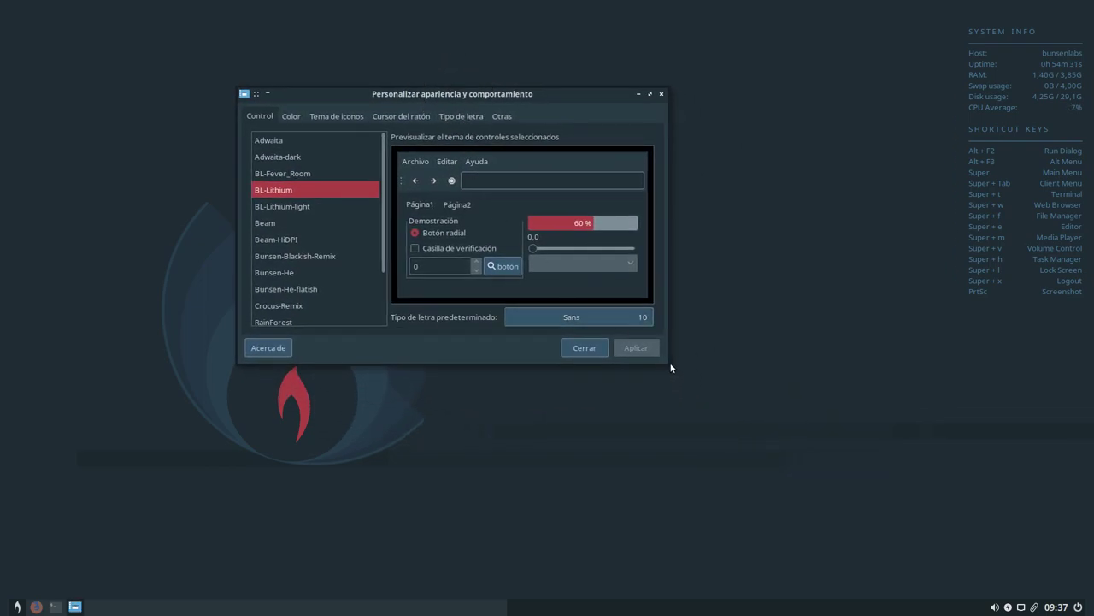
left_click_drag(662, 360, 821, 509)
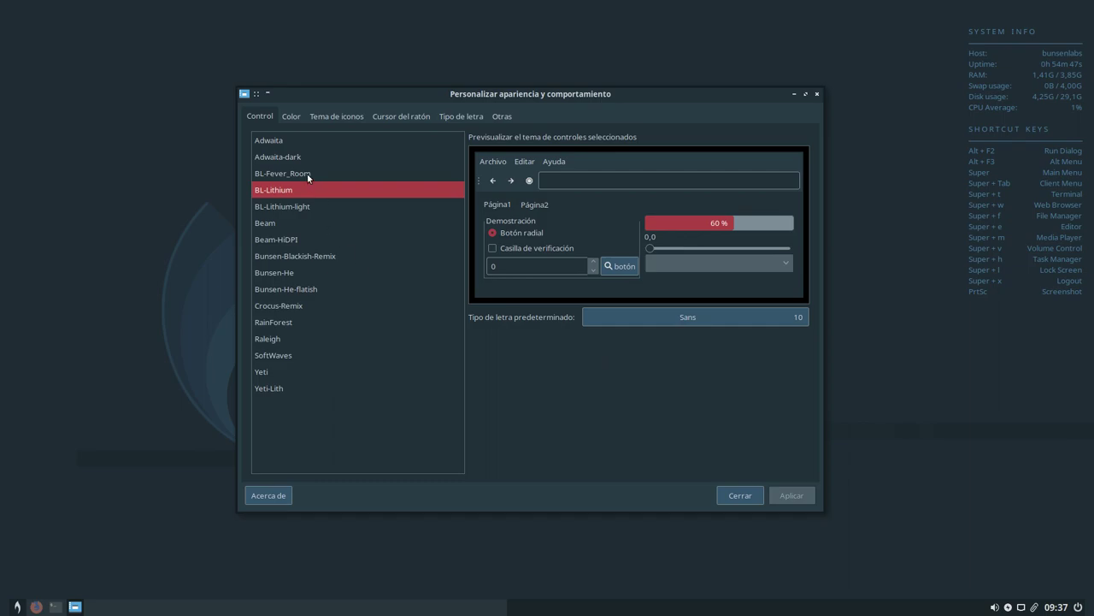
Review the colour, icon theme, mouse cursor, font and other settings of Personalizar apariencia y comportamiento, and close it
left_click(292, 117)
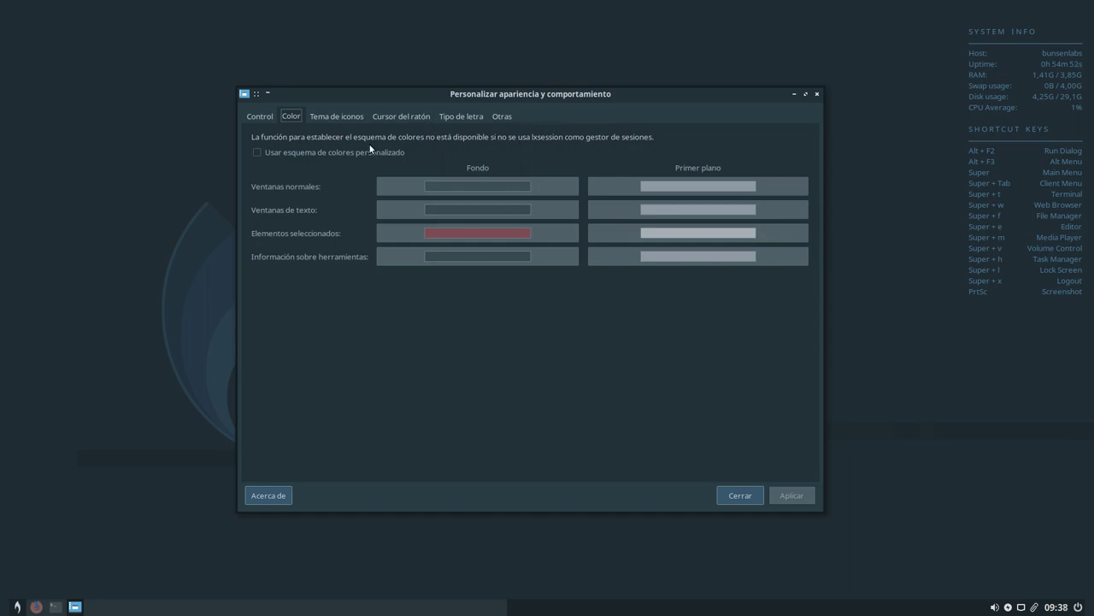
left_click(344, 120)
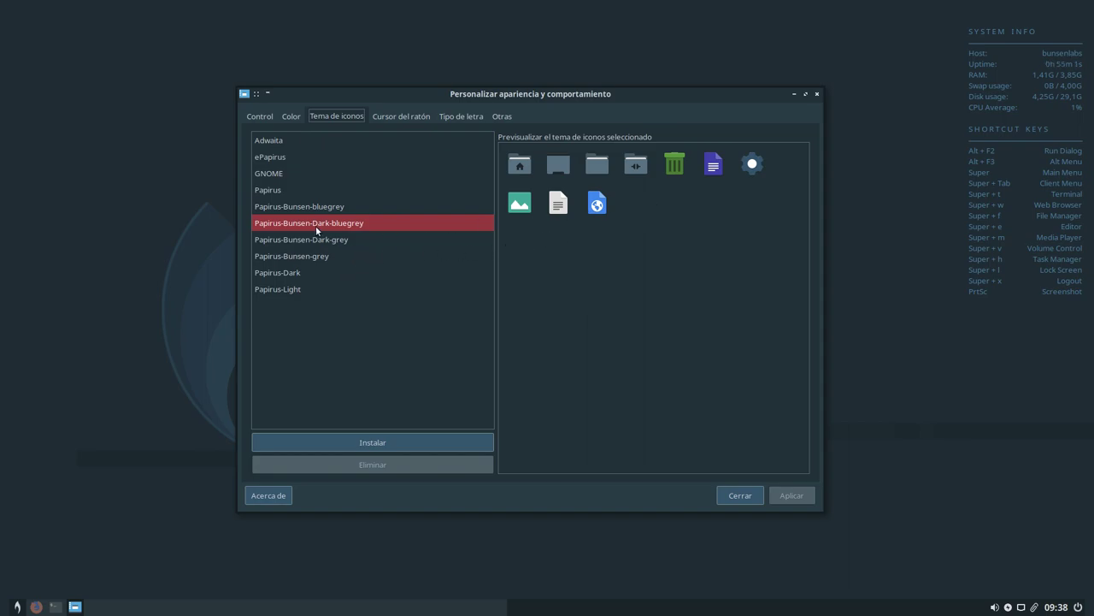
left_click(401, 117)
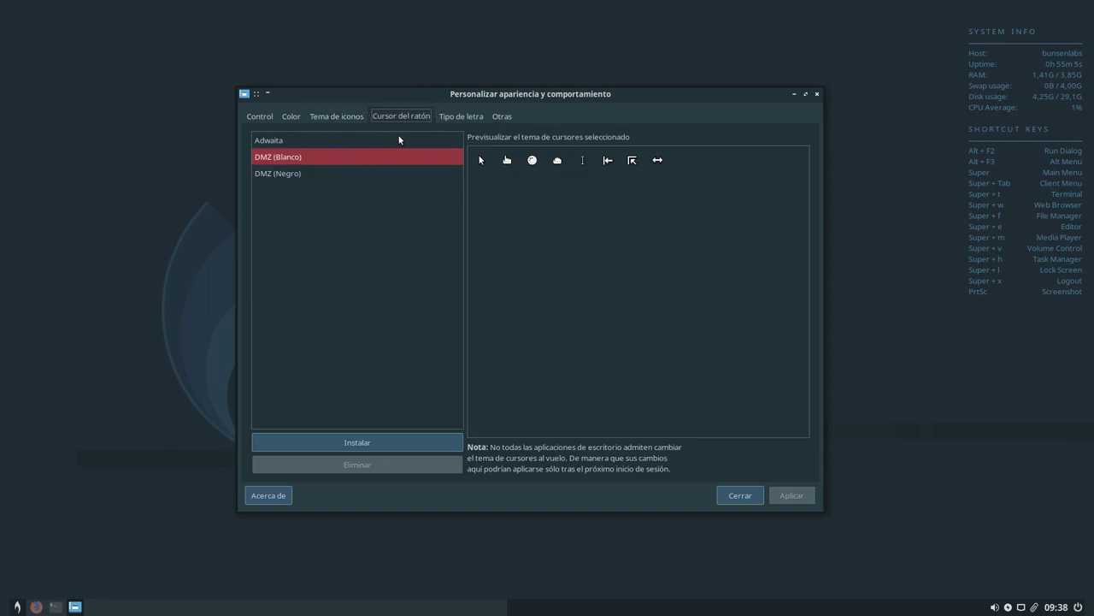
left_click(460, 118)
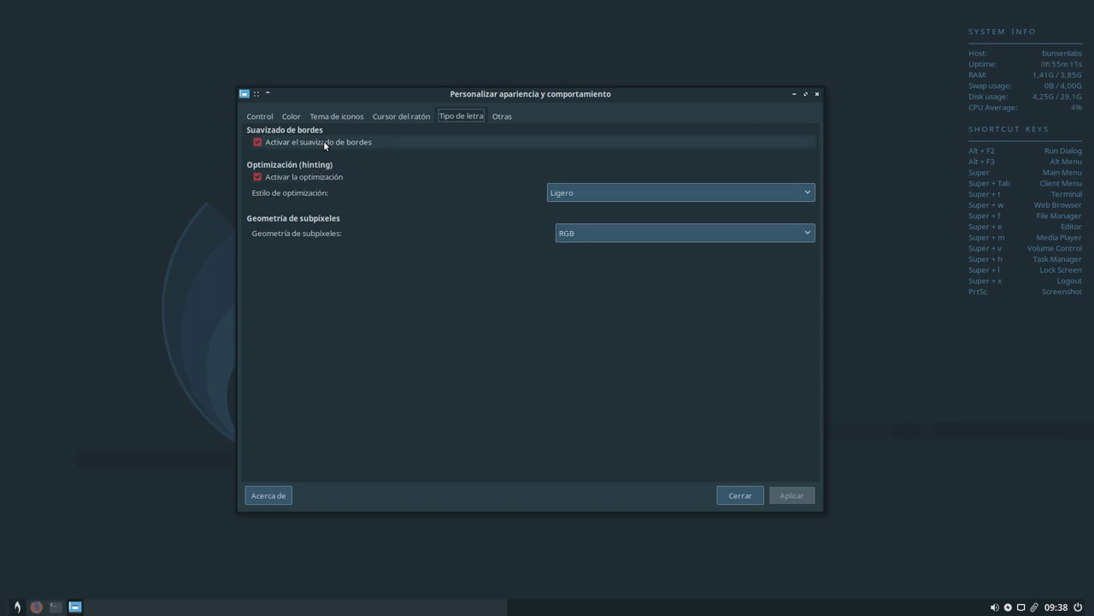
left_click(502, 116)
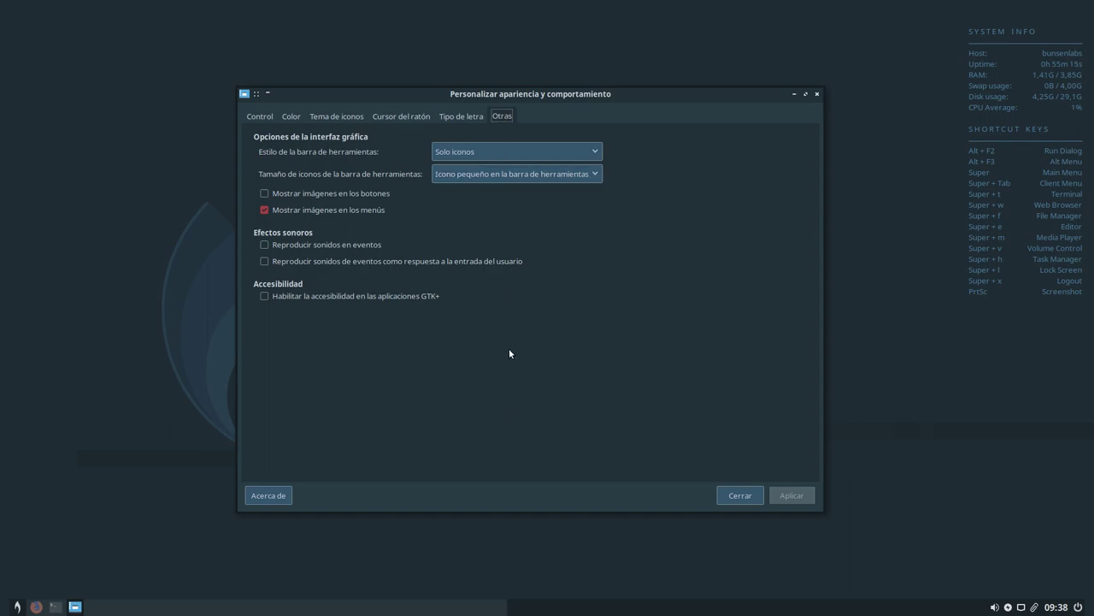
left_click(731, 501)
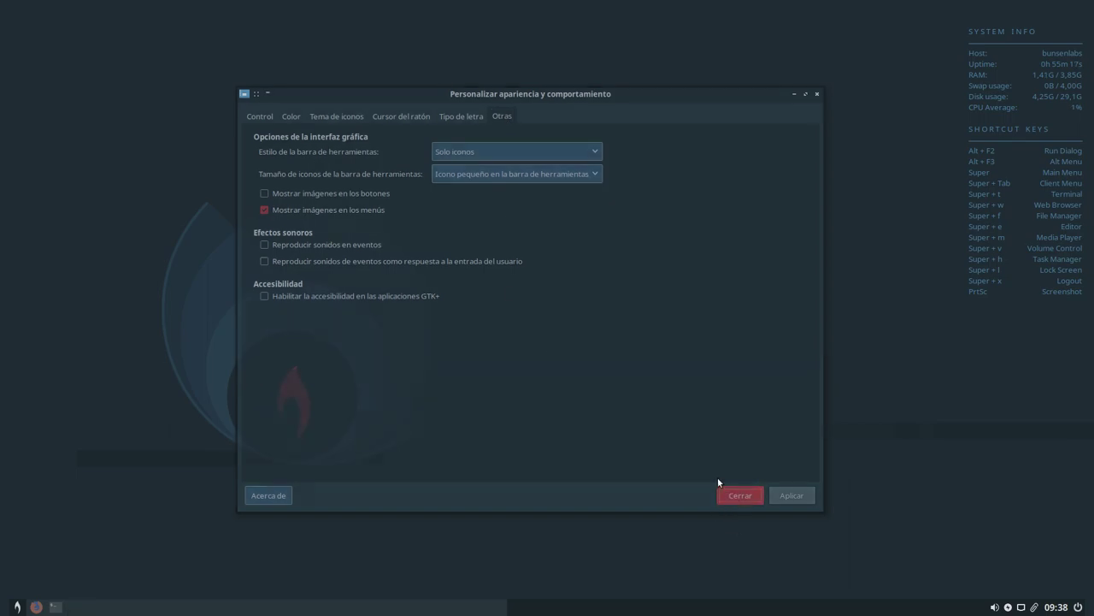
Launch Notificaciones from the Configuración category of the applications
right_click(390, 64)
mouse_move(429, 172)
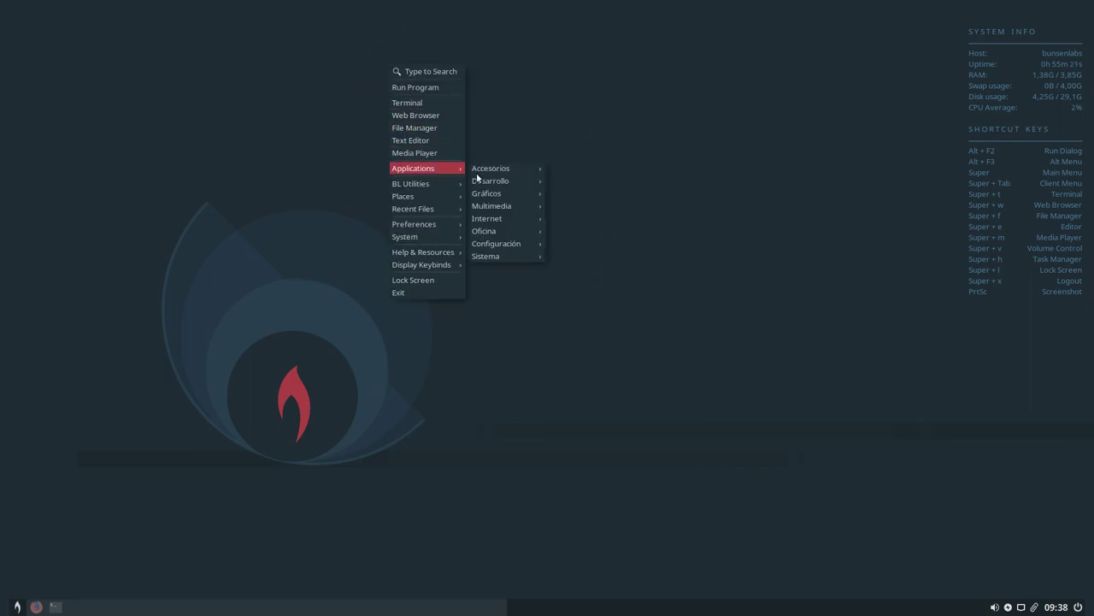
mouse_move(505, 246)
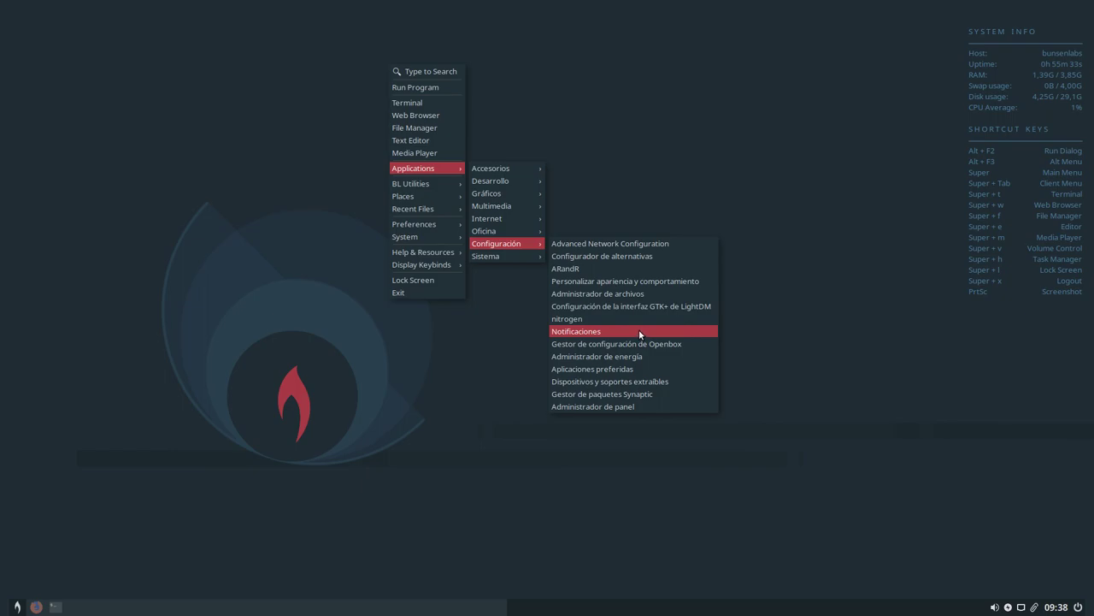
left_click(648, 235)
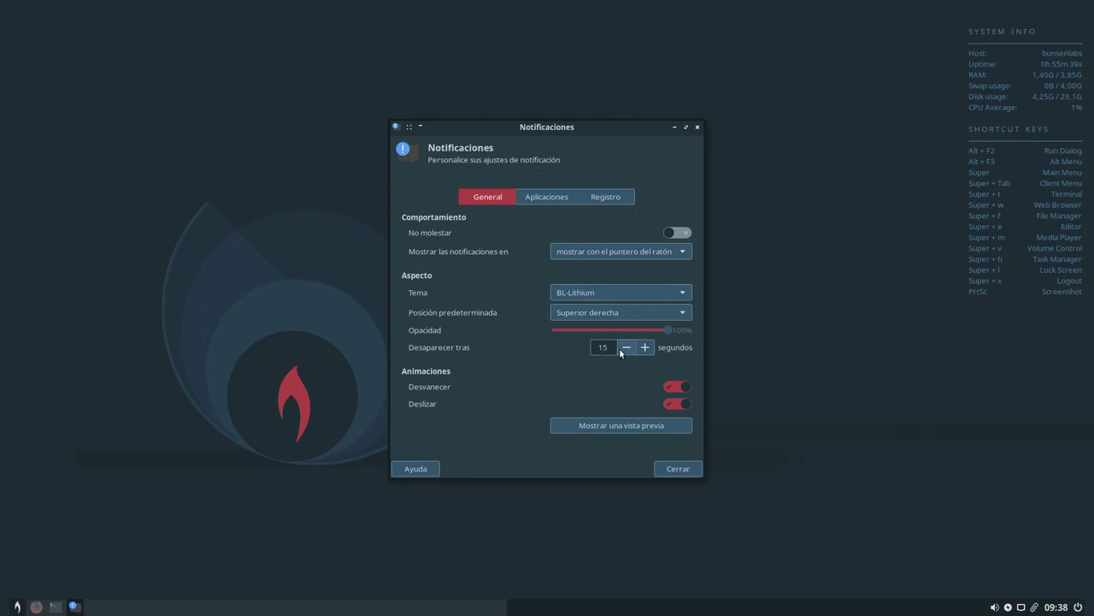
Review the per-application, log and general notification settings, and close Notificaciones
left_click(550, 199)
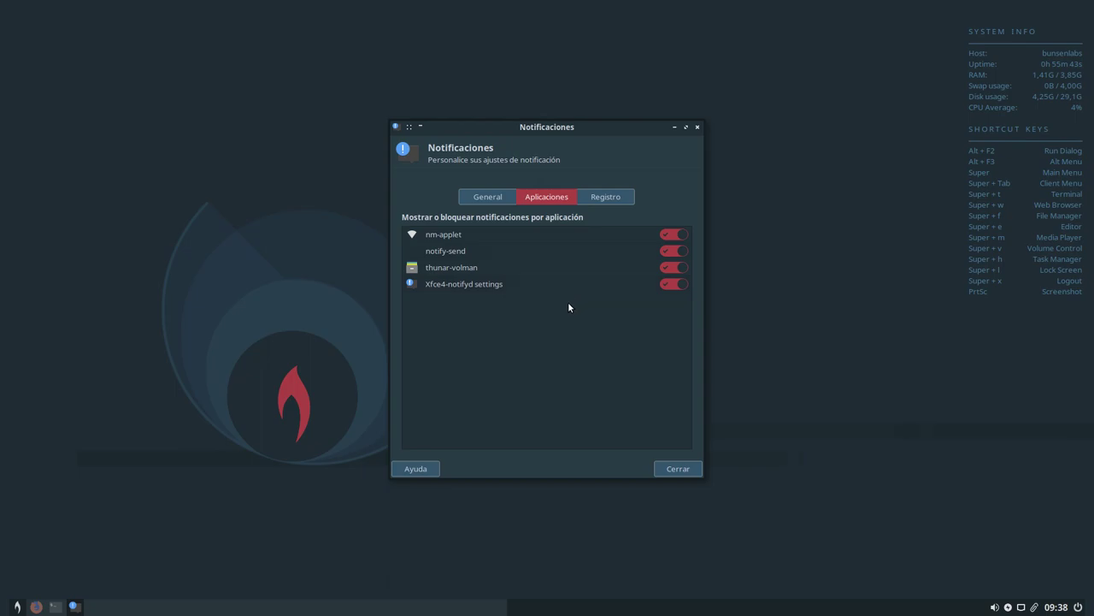
left_click(614, 197)
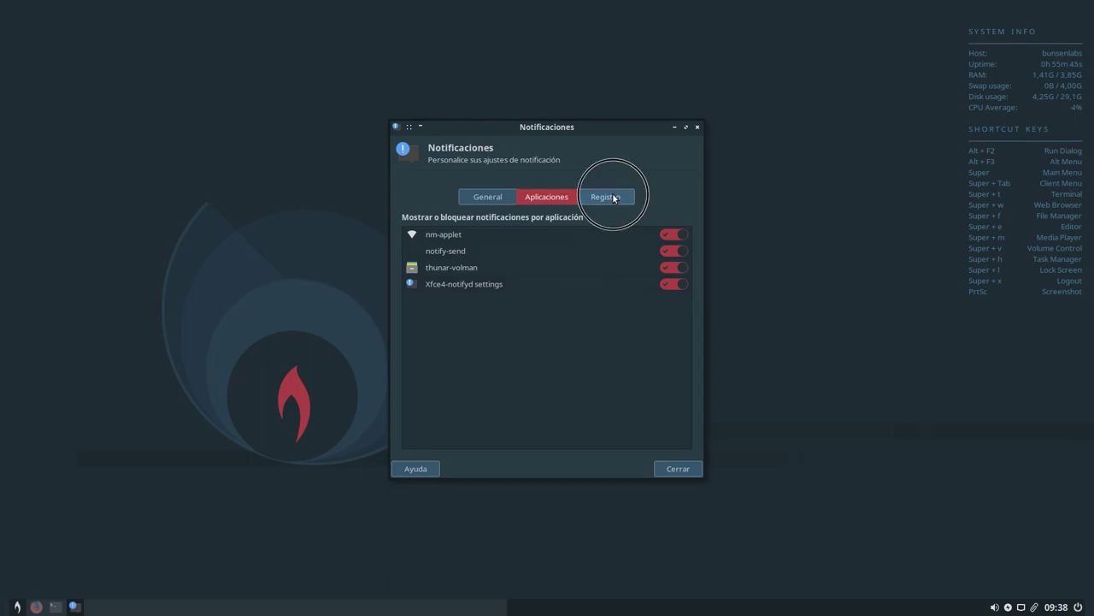
left_click(483, 199)
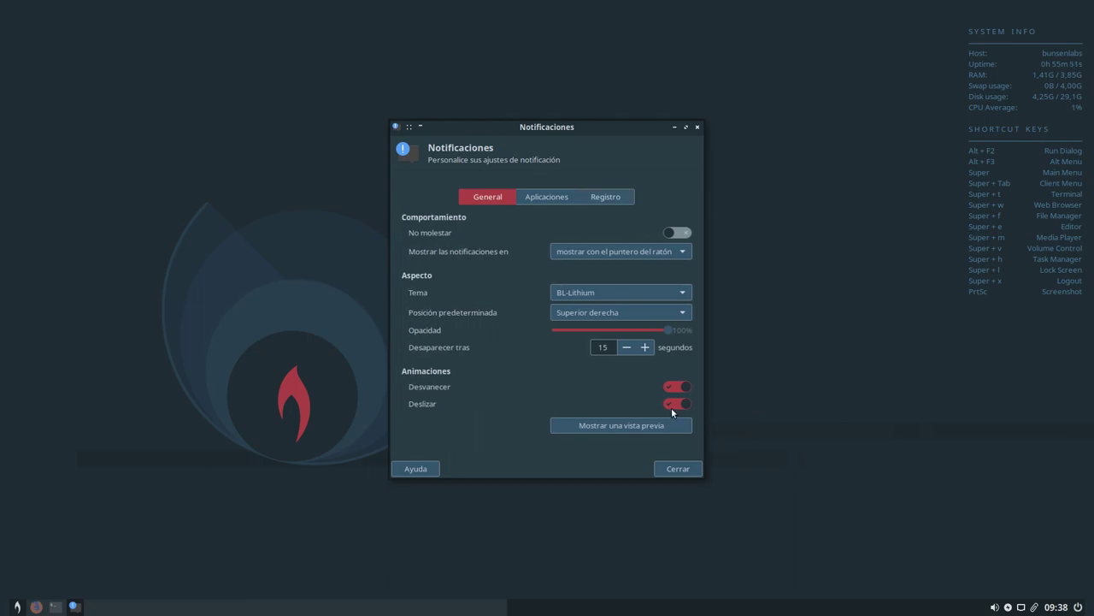
left_click(680, 470)
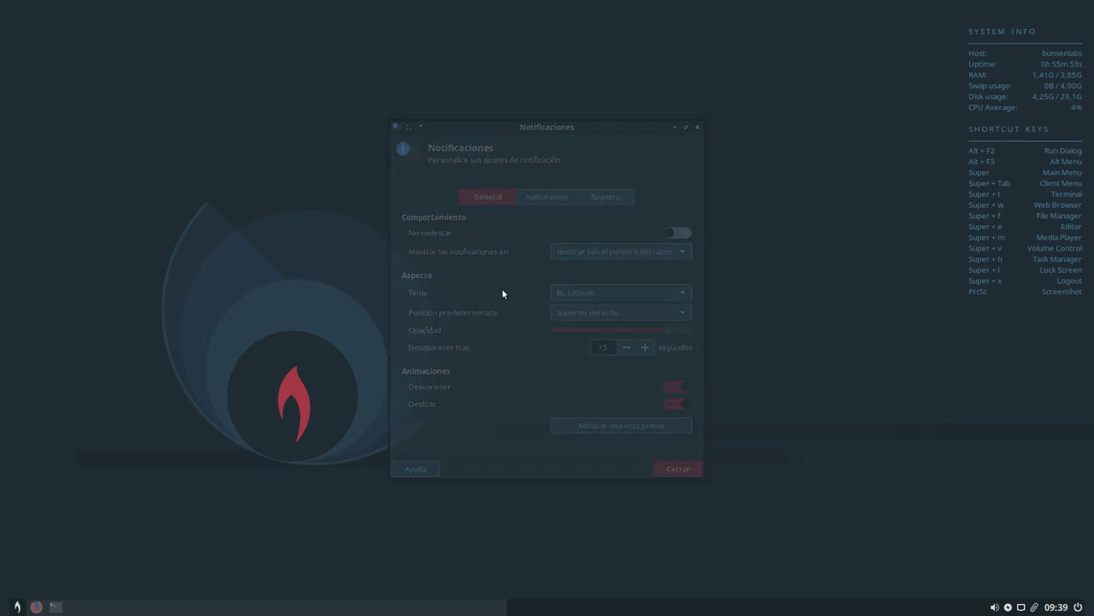
Launch Gestor de configuración de Openbox from the Configuración category, and move and enlarge its window
right_click(433, 112)
mouse_move(469, 220)
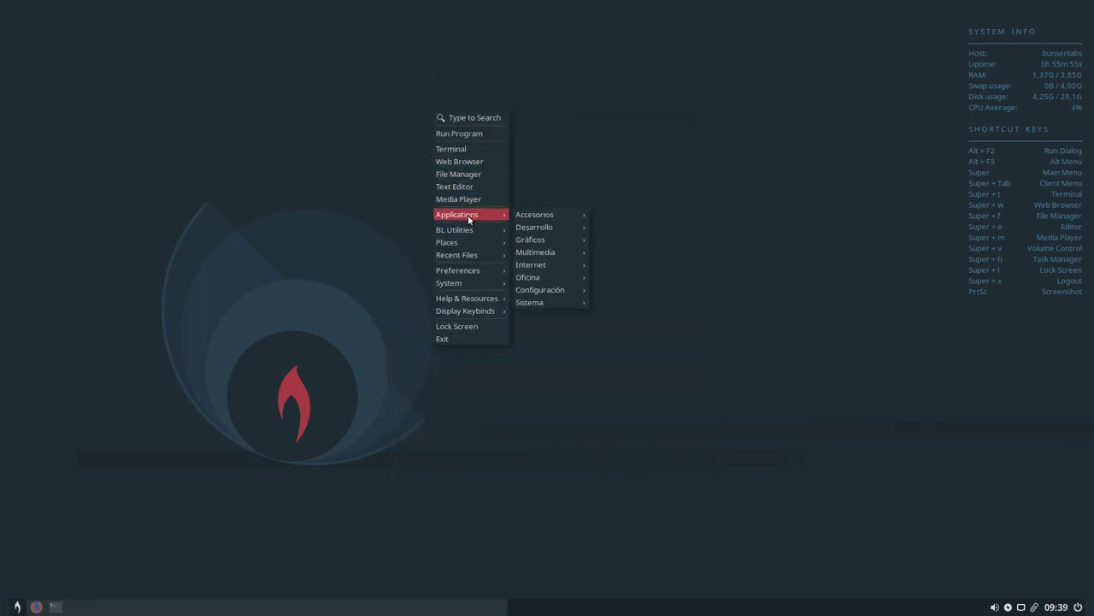
mouse_move(556, 290)
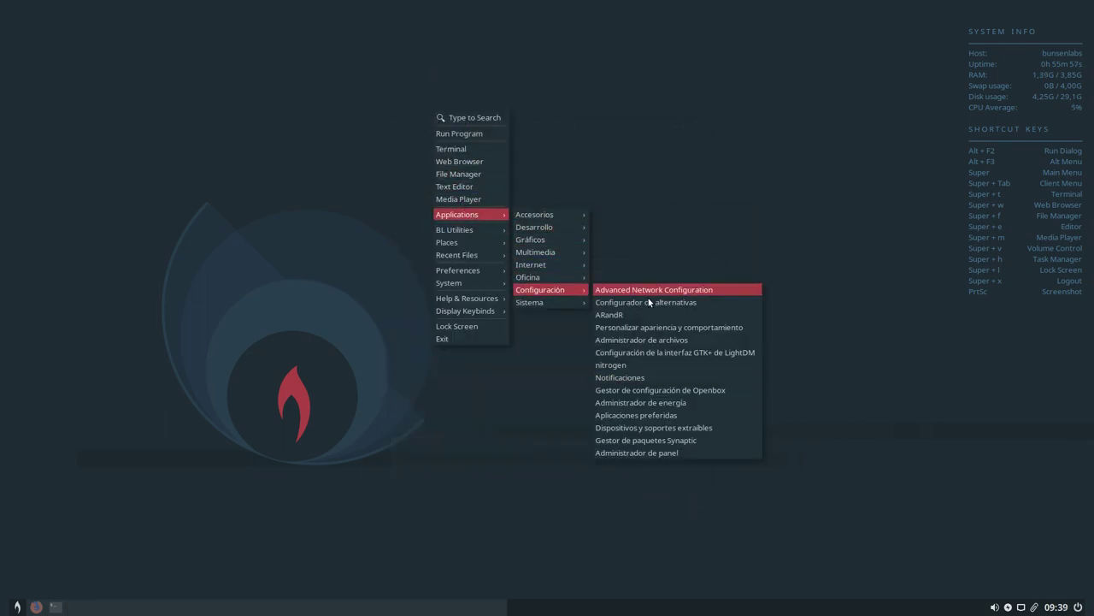
left_click(717, 390)
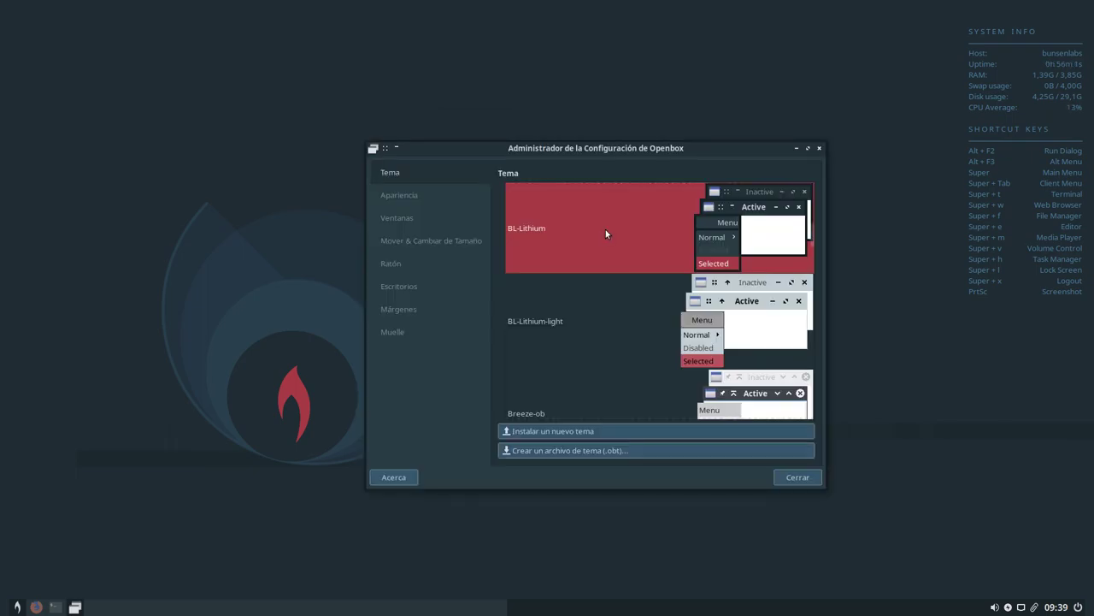
left_click_drag(596, 150, 496, 82)
left_click_drag(728, 425, 852, 553)
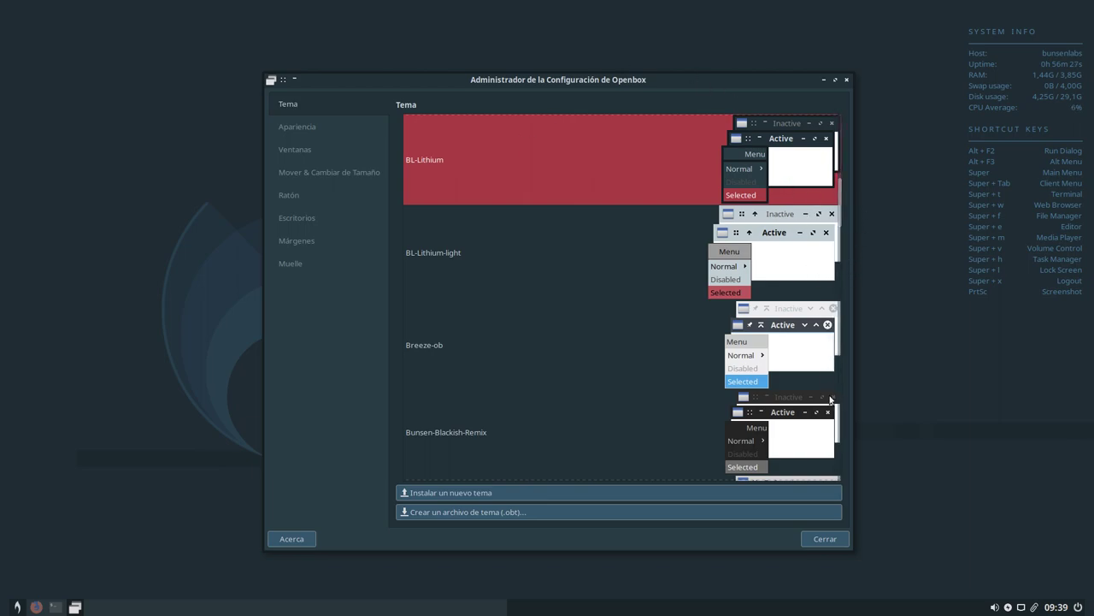
Inspect Openbox's appearance, windows, move and resize, mouse, desktops, margins and dock settings, and close the configuration manager
left_click(323, 128)
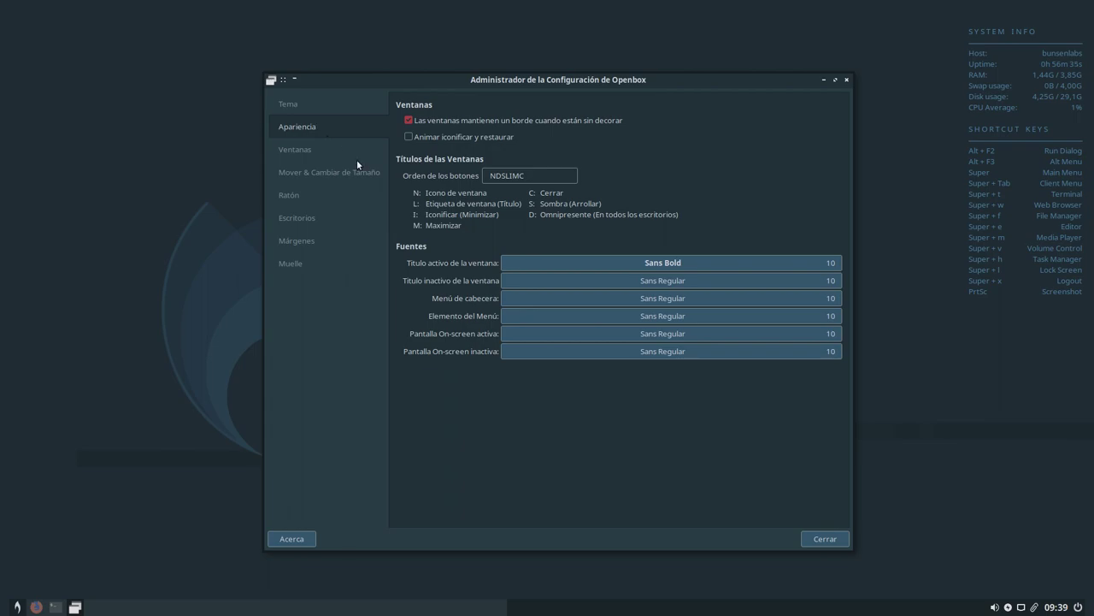
left_click(317, 150)
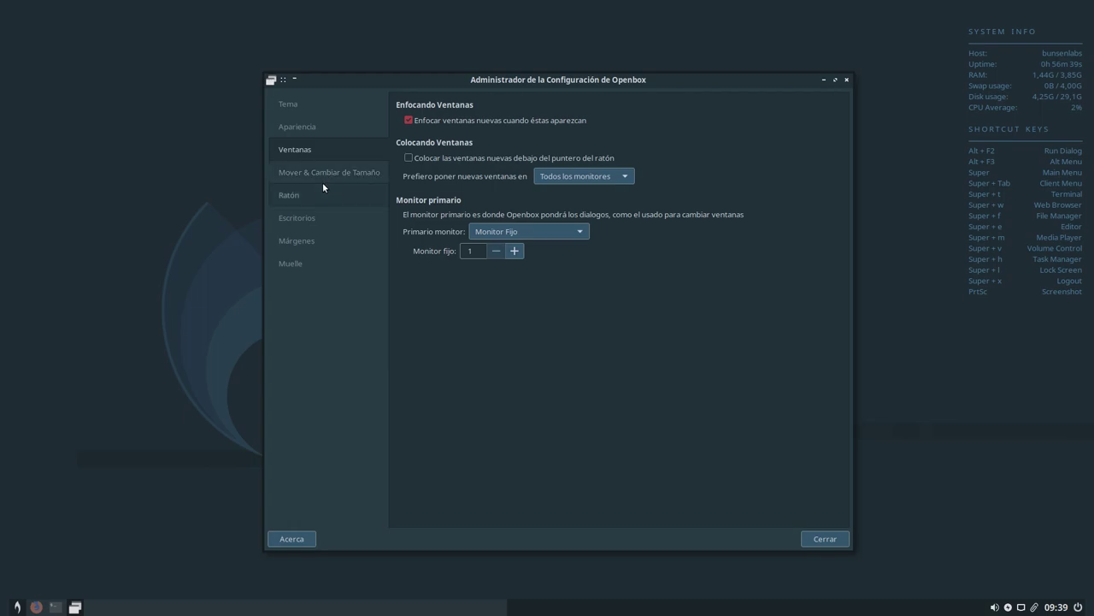
left_click(325, 173)
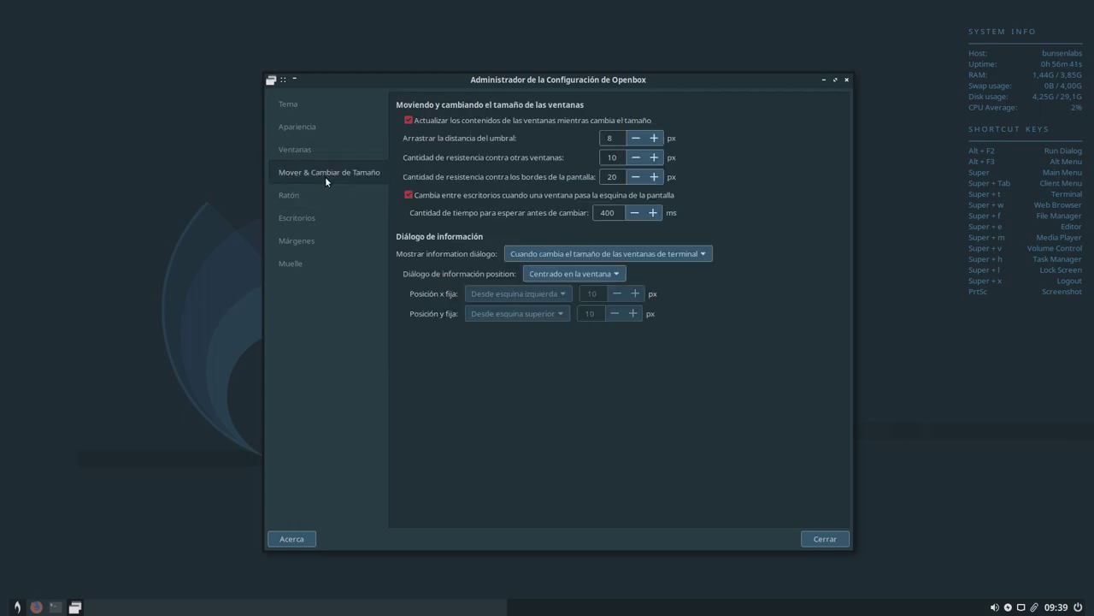
left_click(309, 197)
left_click(321, 215)
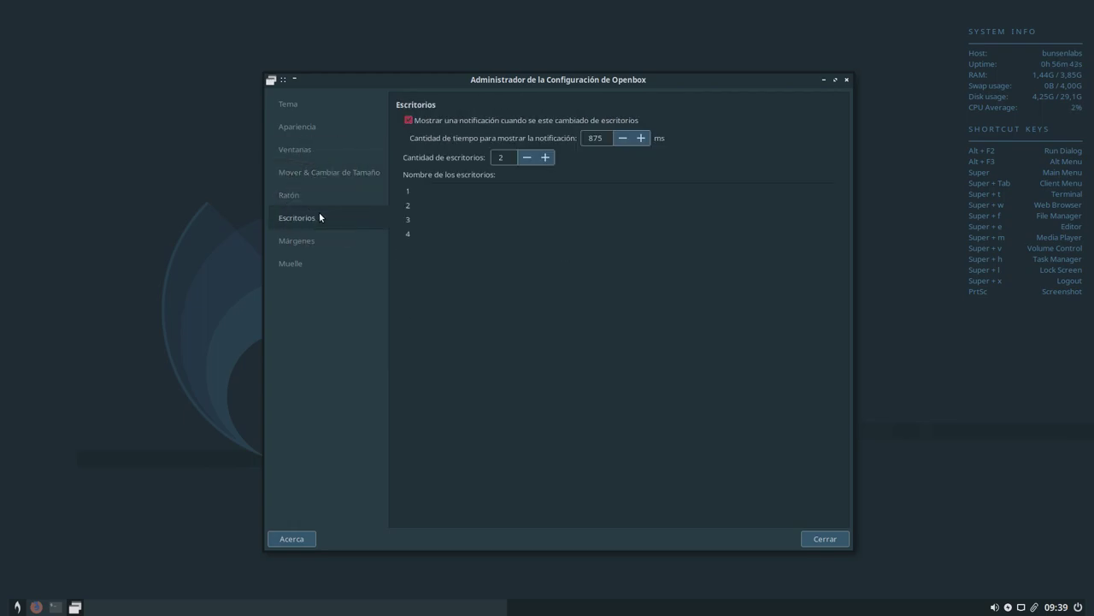
left_click(315, 248)
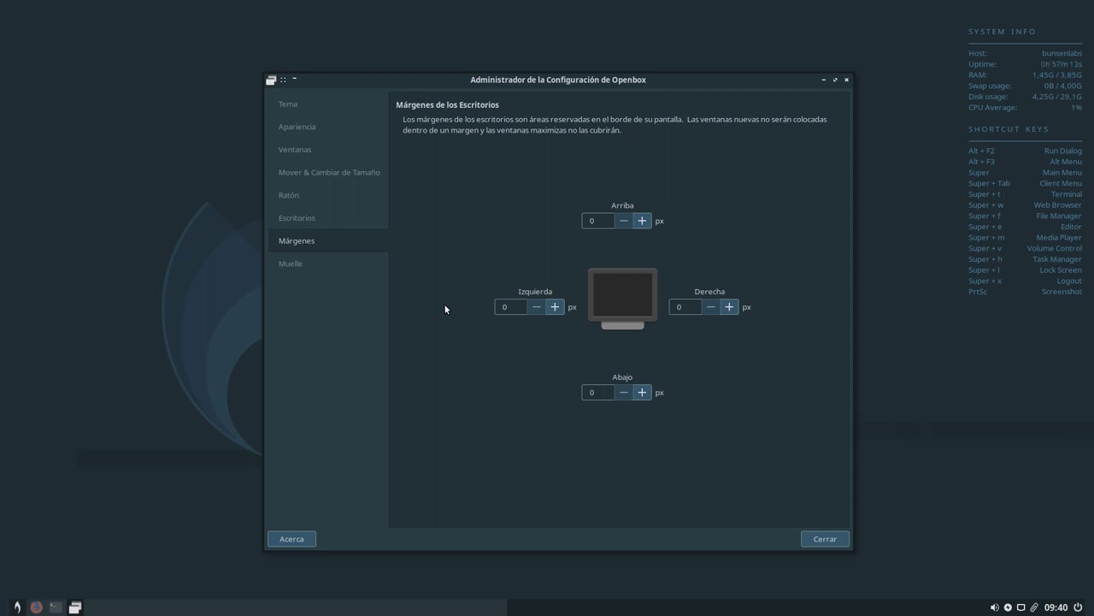
left_click(307, 263)
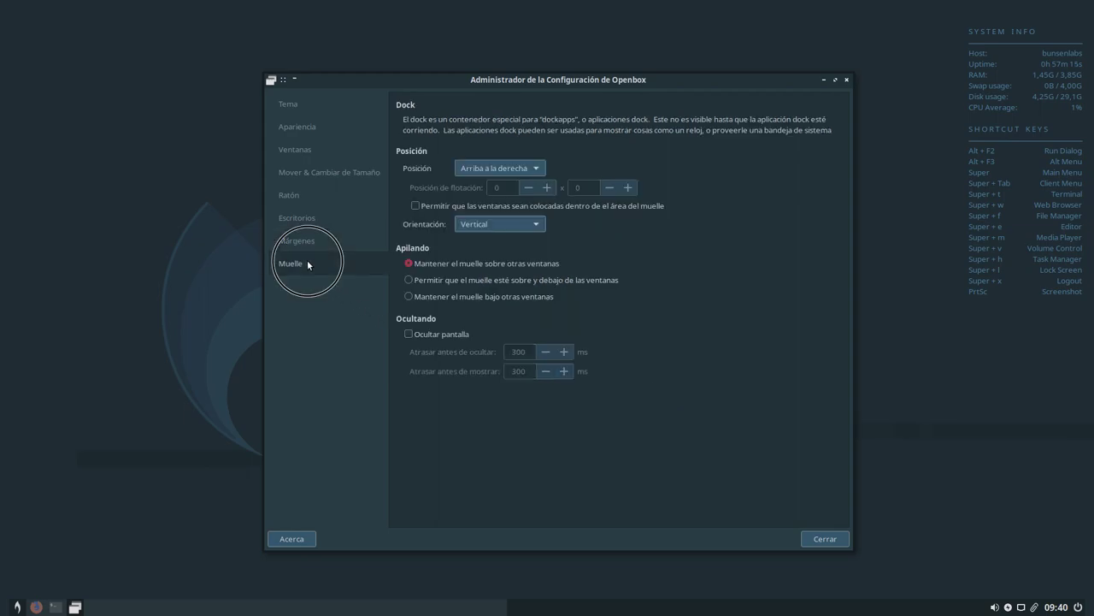
left_click(316, 247)
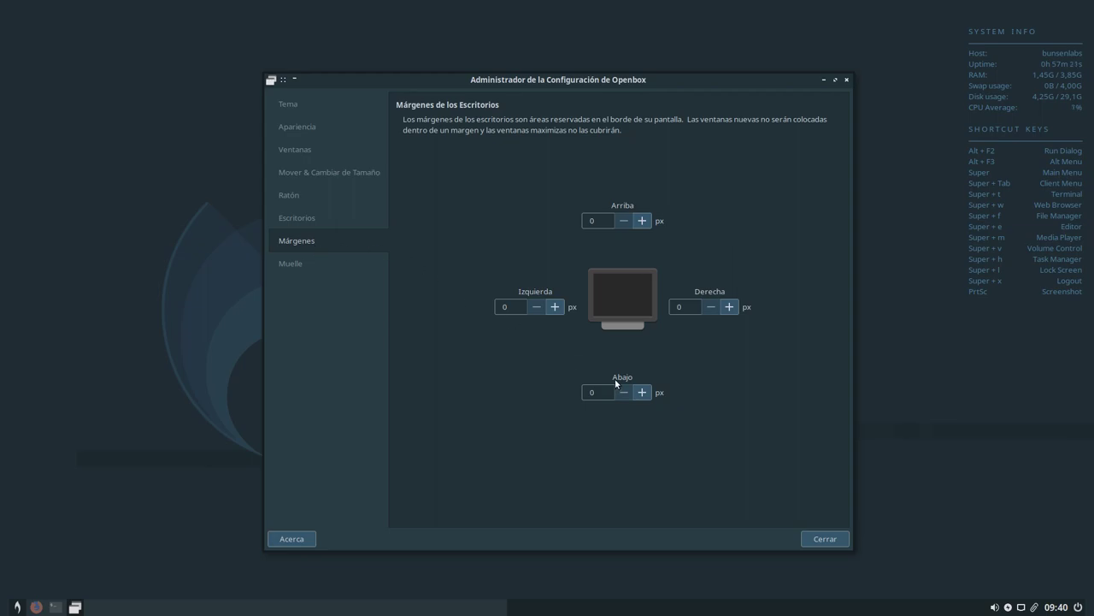
left_click(808, 541)
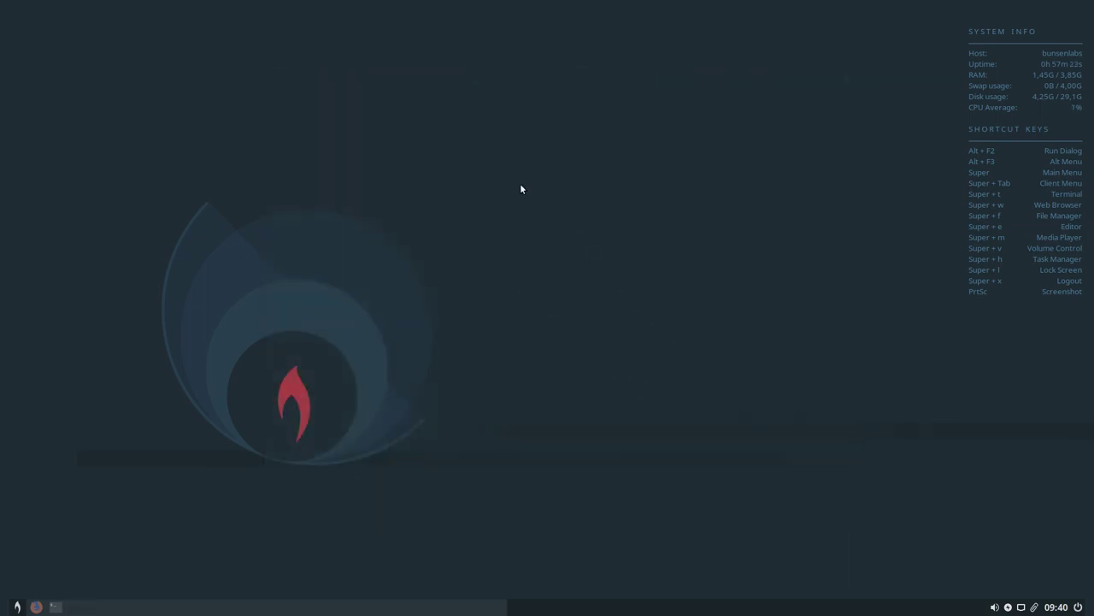
Launch Aplicaciones preferidas from the Configuración category, and move and enlarge its window
right_click(393, 89)
mouse_move(428, 189)
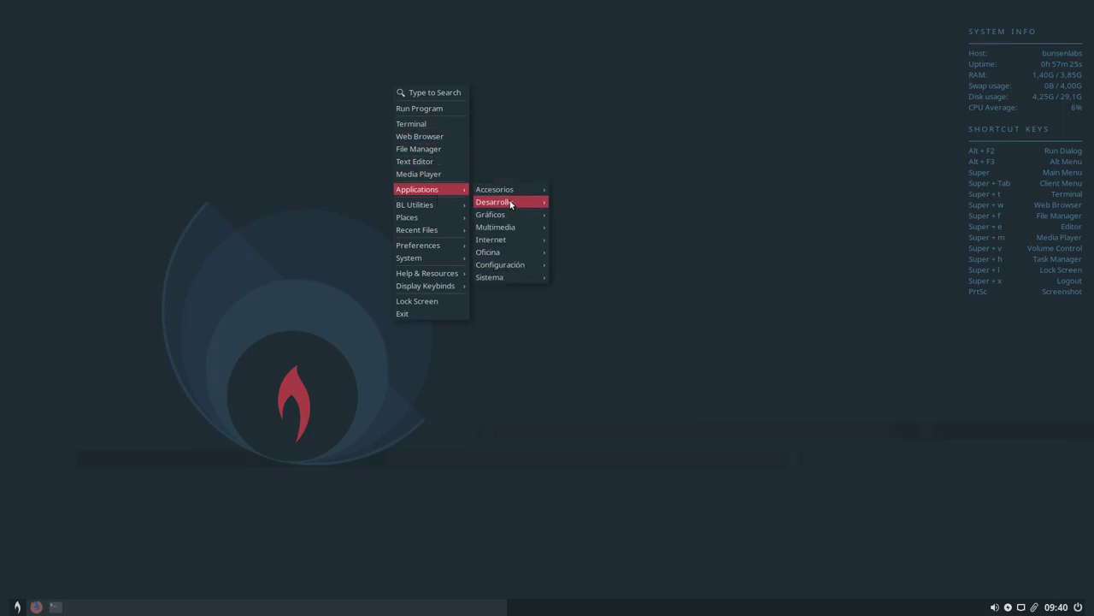
mouse_move(518, 268)
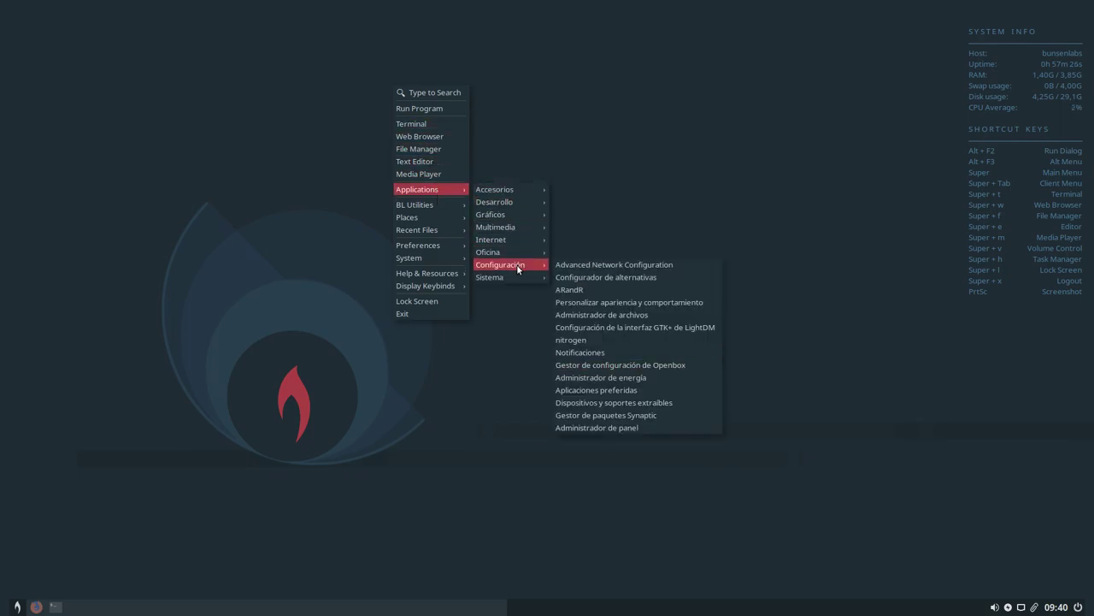
left_click(665, 390)
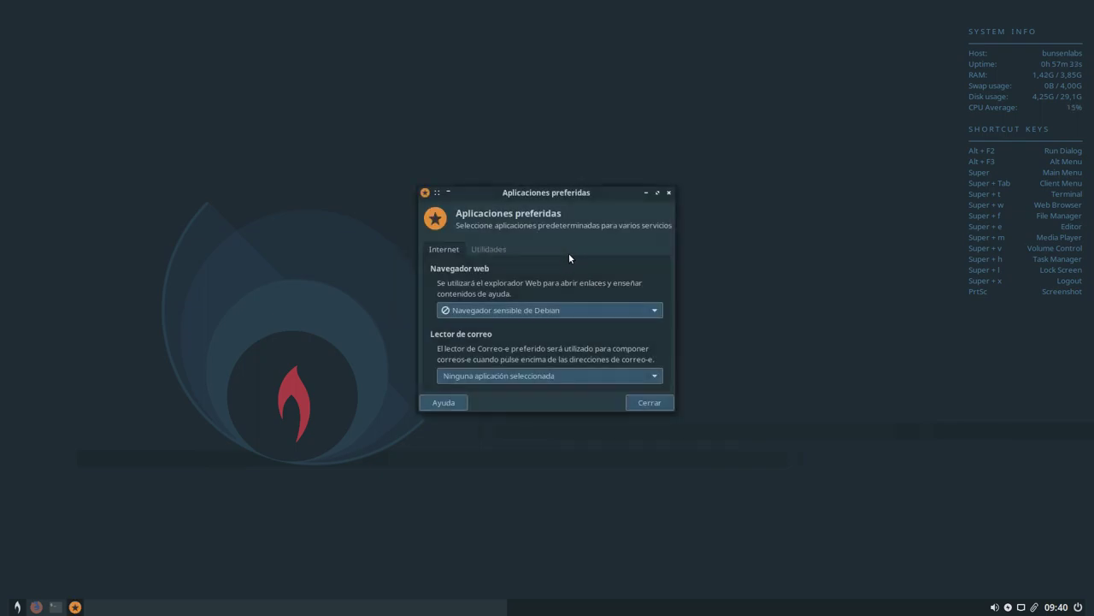
left_click_drag(569, 197, 544, 119)
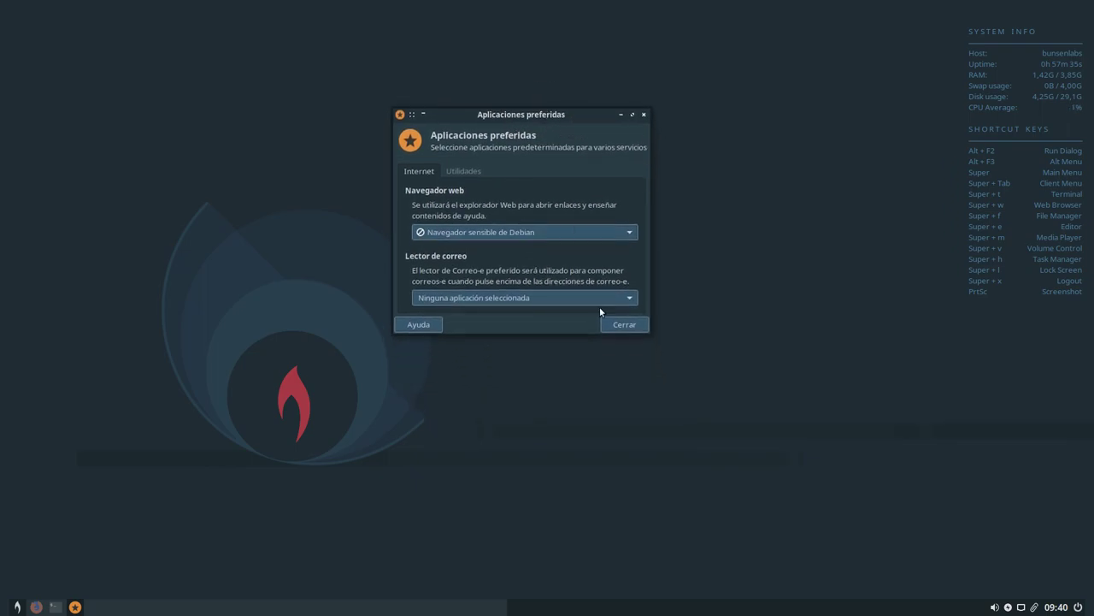
left_click_drag(644, 336, 684, 457)
Set Mozilla Firefox as the preferred web browser and check the mail reader choices without selecting one
left_click(453, 233)
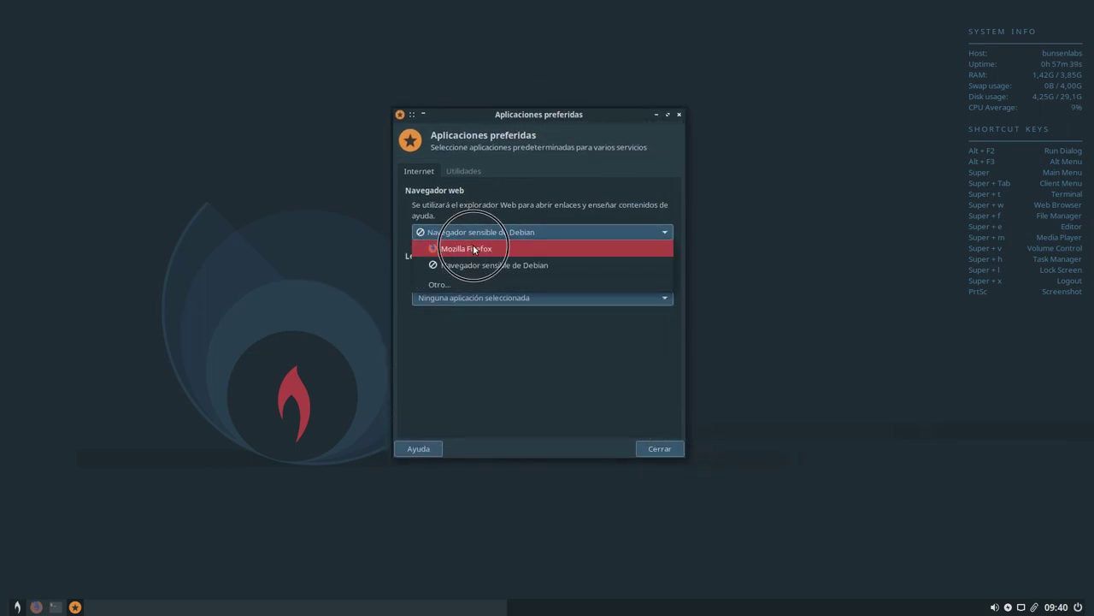
left_click(475, 248)
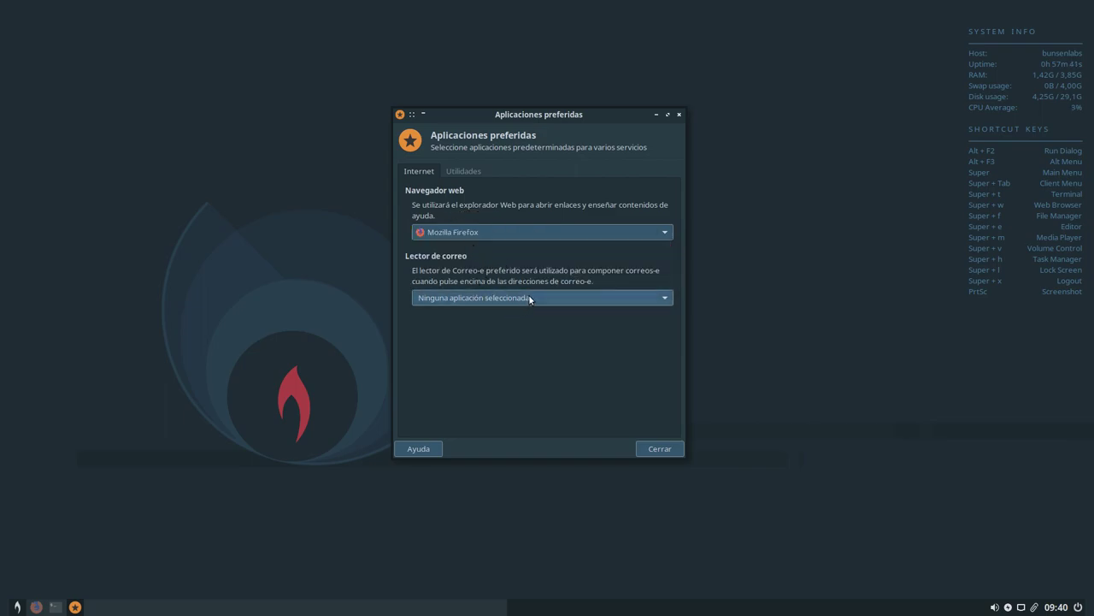
left_click(529, 297)
left_click(501, 365)
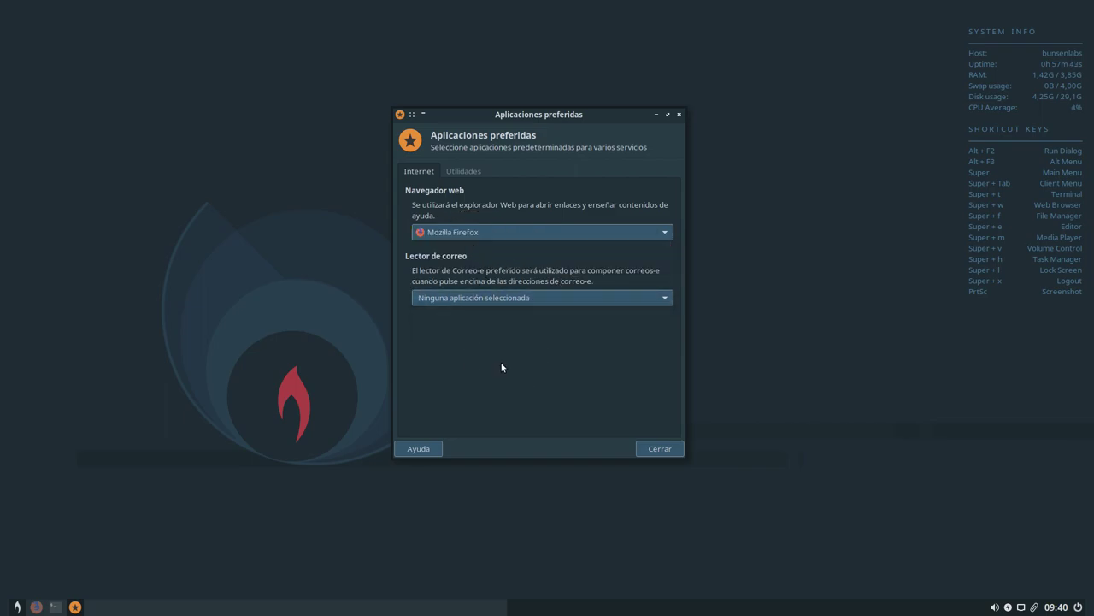
Set Thunar as the preferred file manager among the utilities
left_click(463, 172)
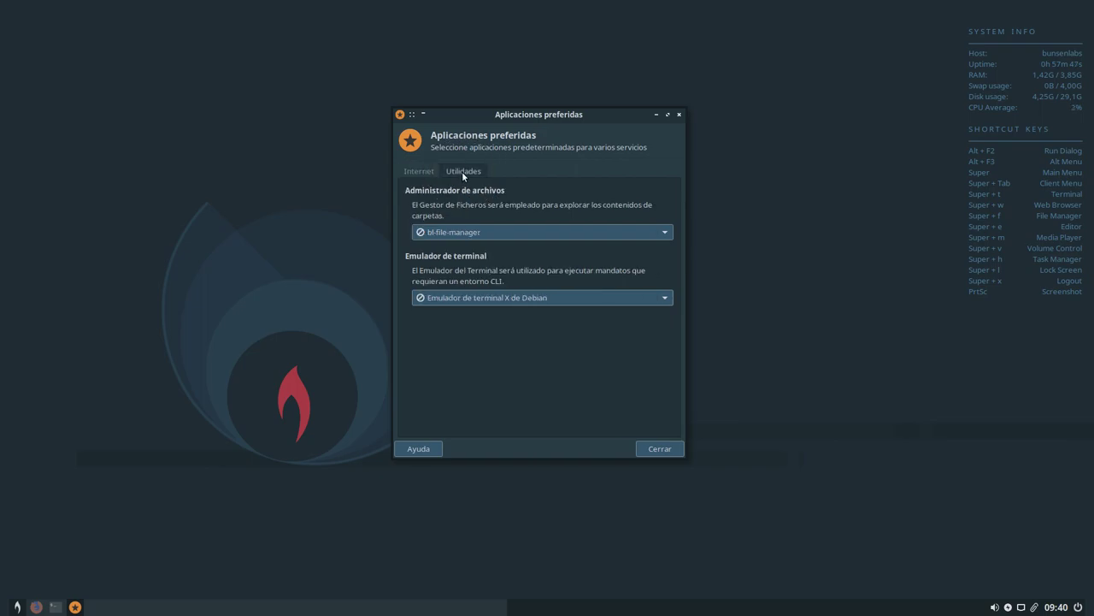
left_click(524, 238)
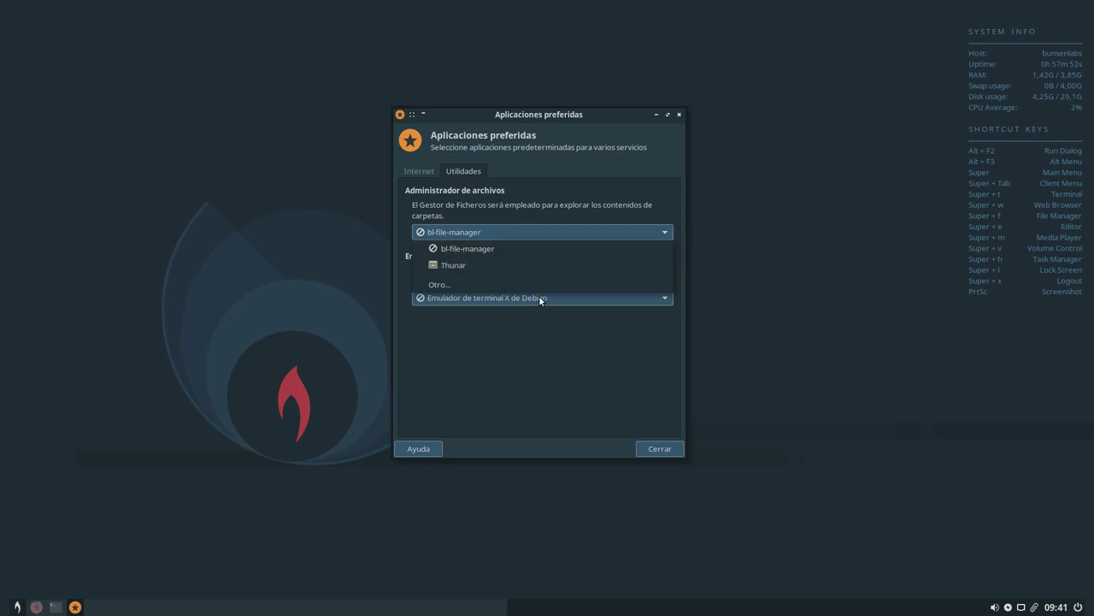
left_click(498, 266)
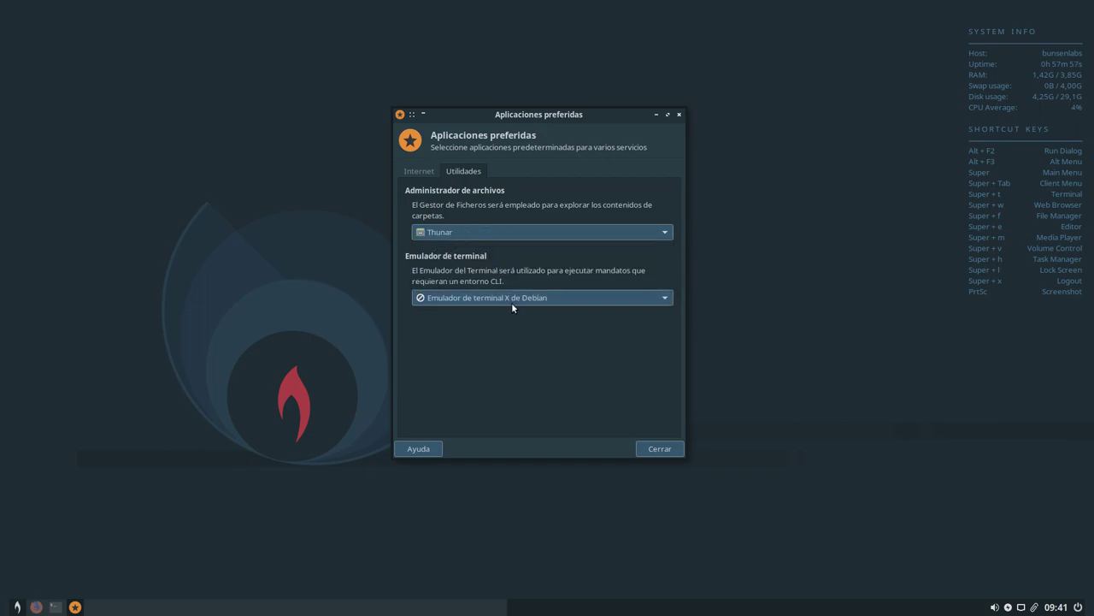
Choose Emulador de terminal X de Debian as the preferred terminal emulator and close the preferred applications window
left_click(513, 301)
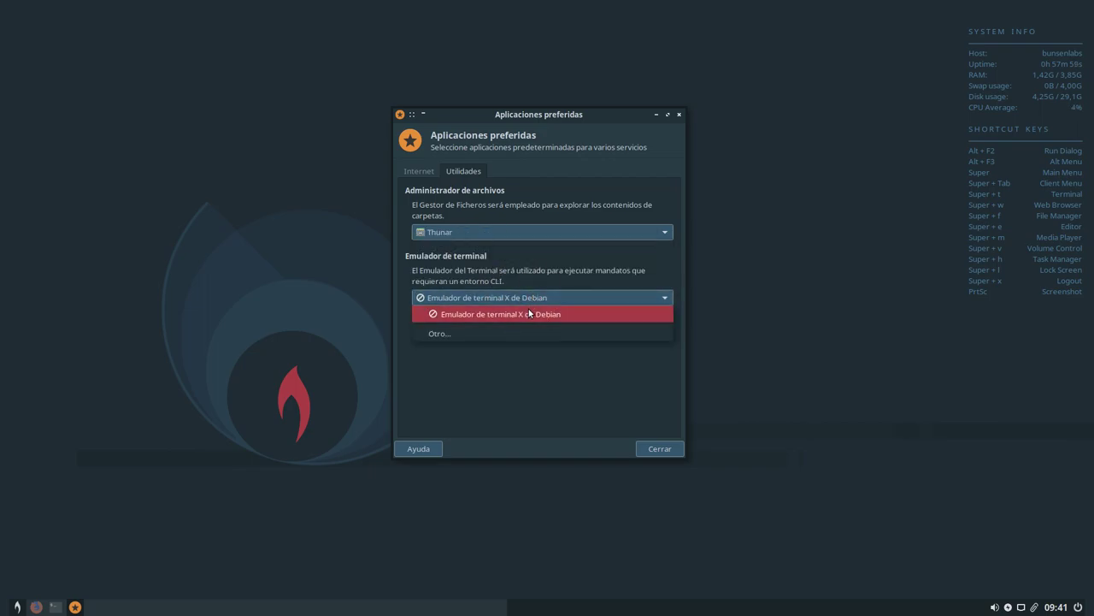
left_click(537, 313)
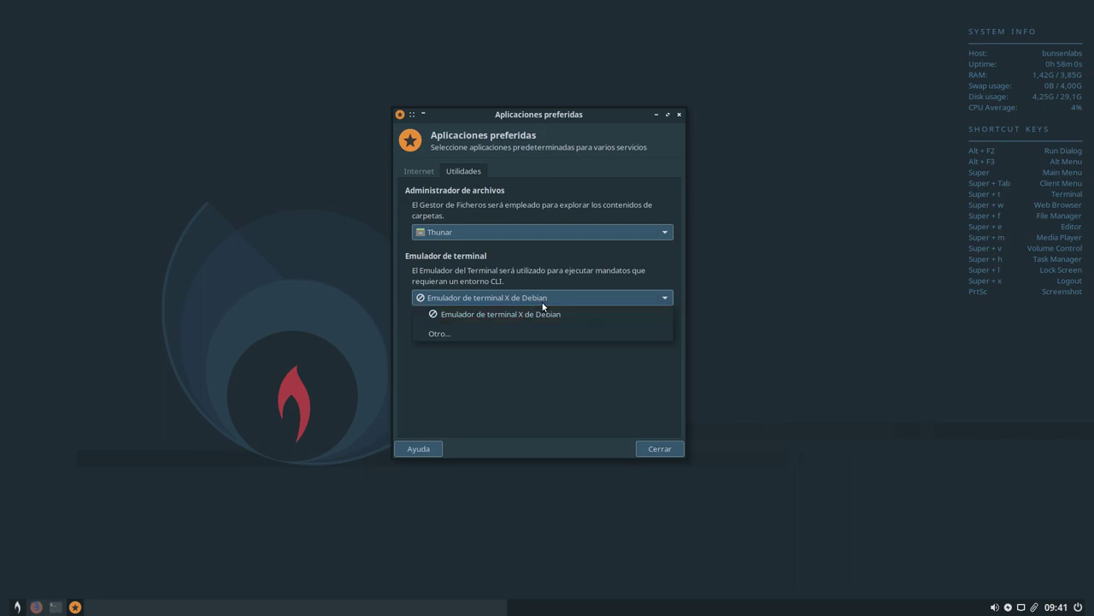
left_click(658, 451)
Launch Administrador de panel from the Configuración category and move its Propiedades window clear of the themes window
right_click(544, 121)
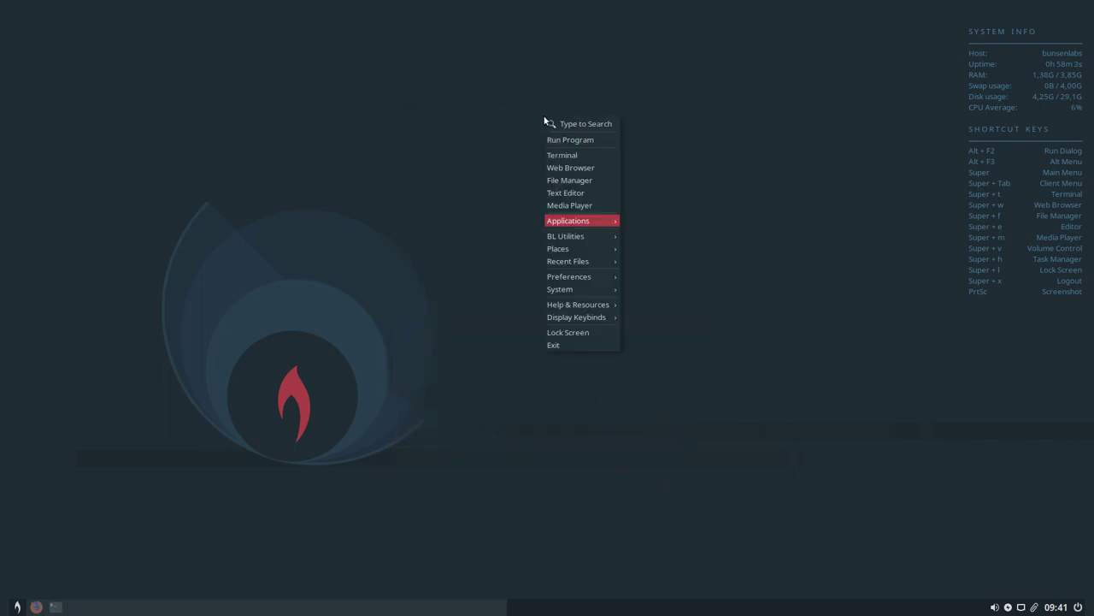
mouse_move(593, 237)
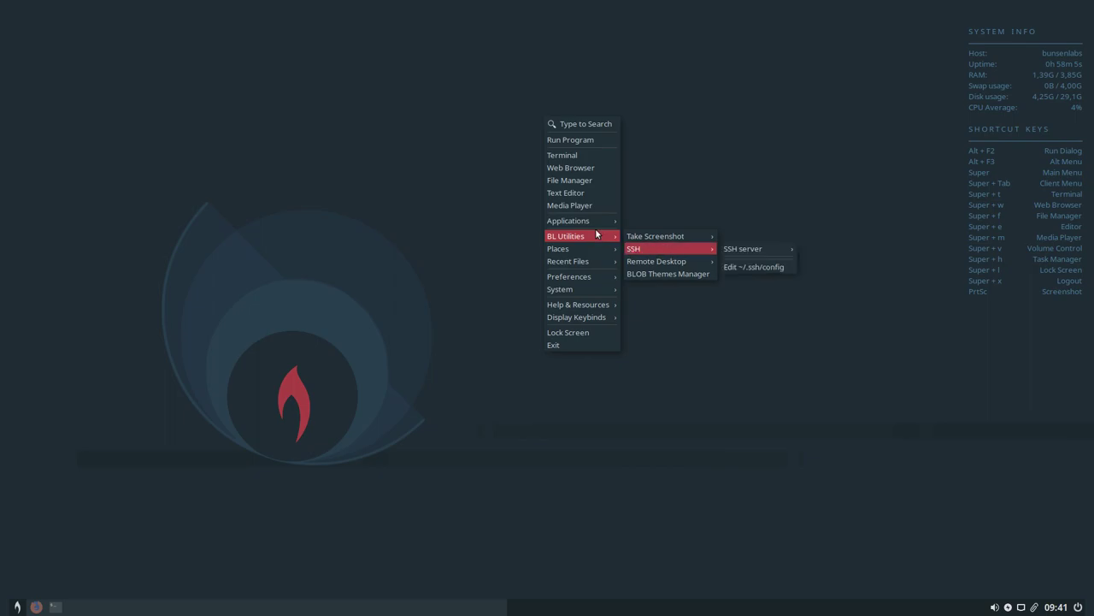
mouse_move(673, 296)
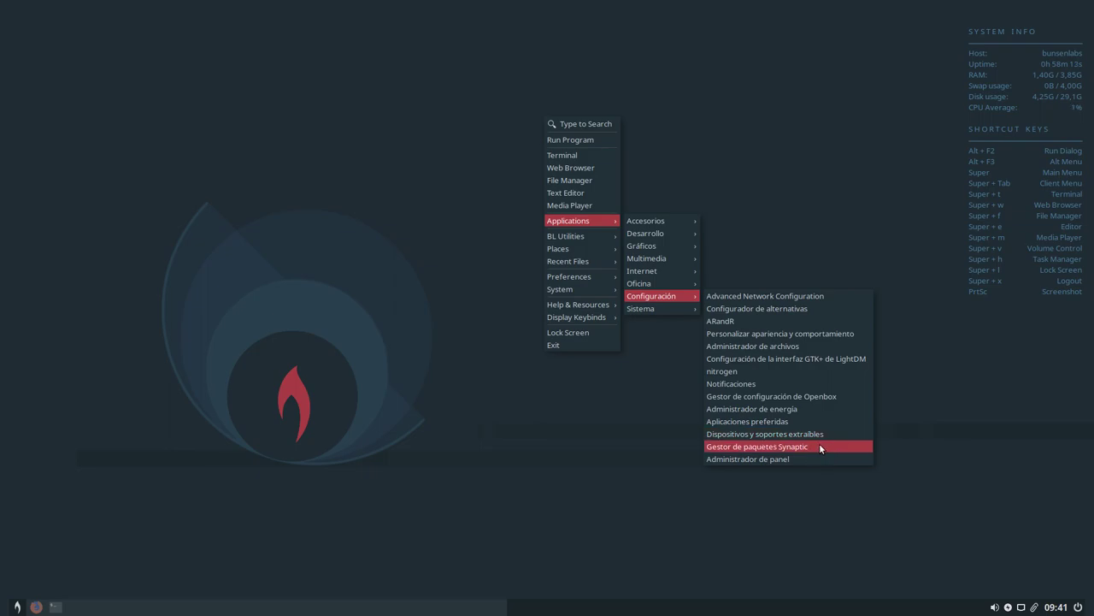
left_click(776, 459)
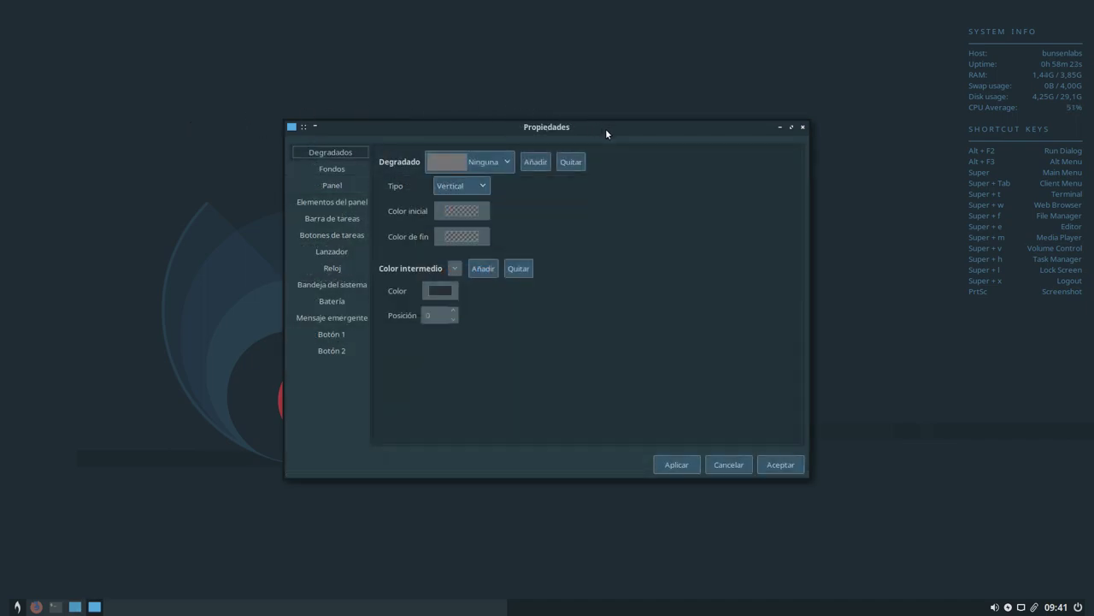
left_click_drag(614, 129, 540, 75)
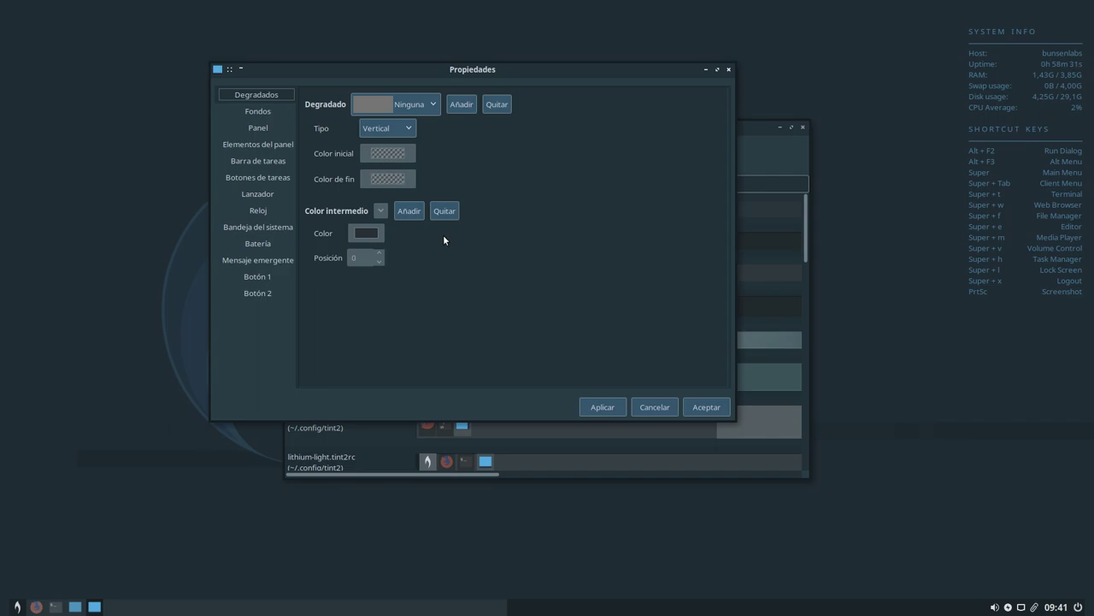
Inspect the panel's settings for backgrounds, geometry, panel elements, taskbar, task buttons and launcher
left_click(259, 112)
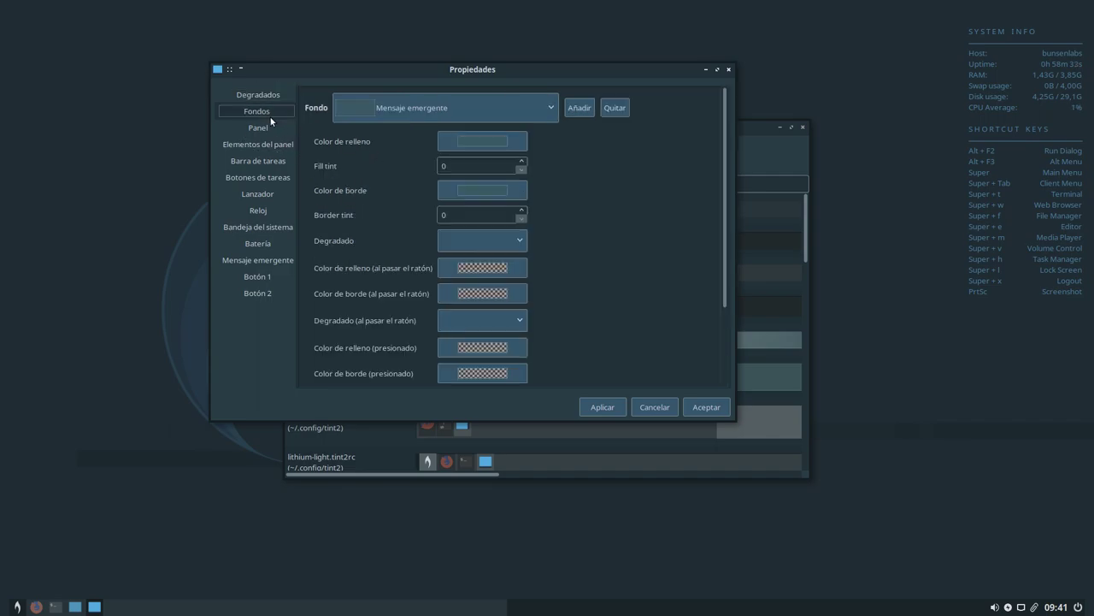
left_click(265, 126)
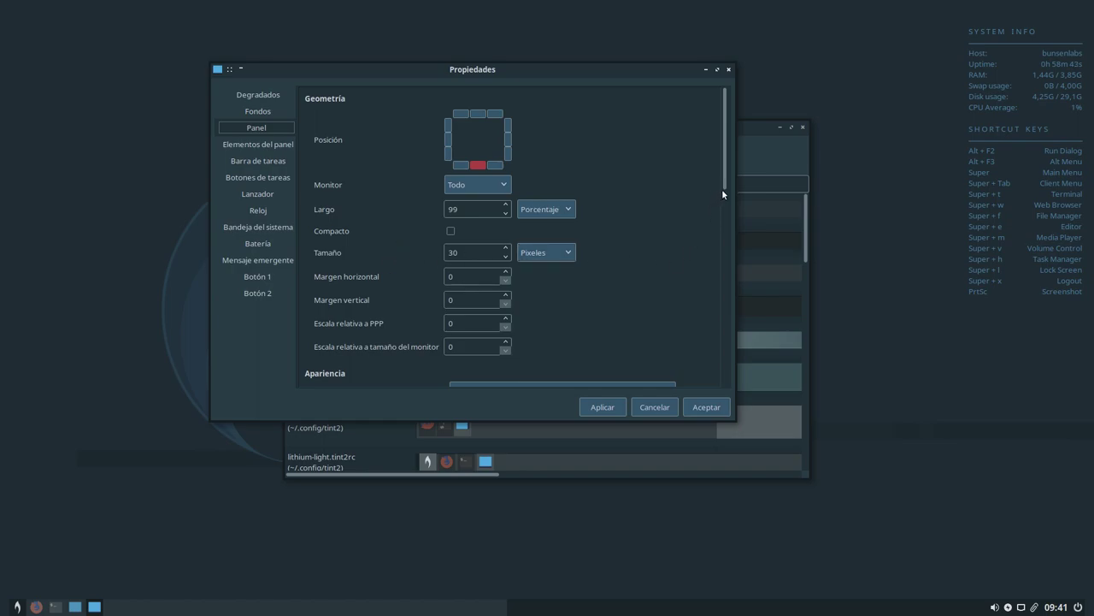
mouse_move(731, 185)
left_mouse_down()
mouse_move(724, 177)
mouse_move(708, 392)
mouse_move(713, 180)
left_mouse_up()
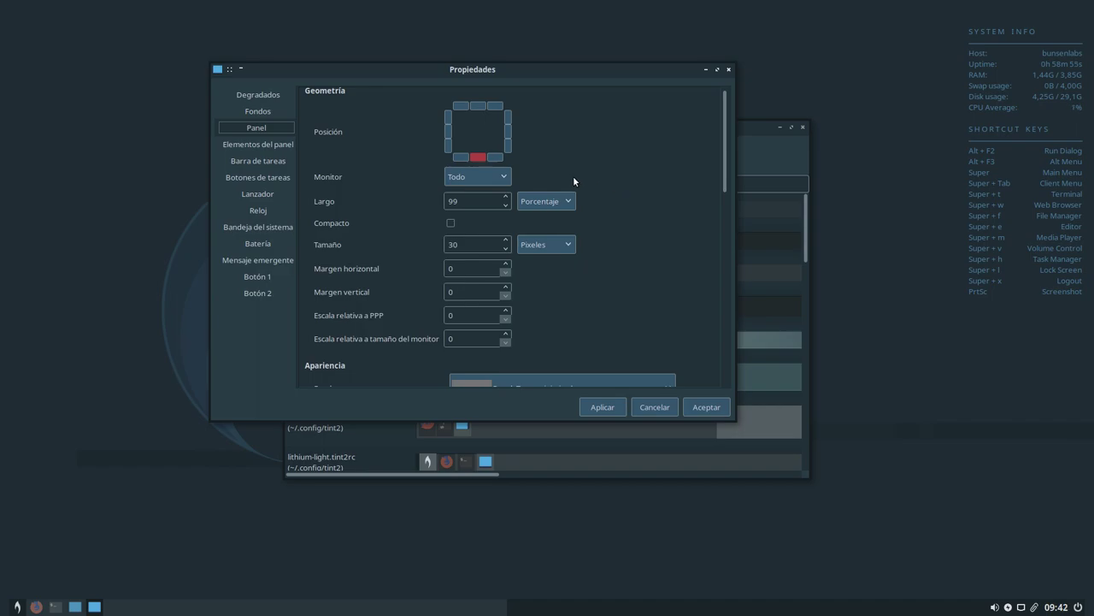
left_click(270, 147)
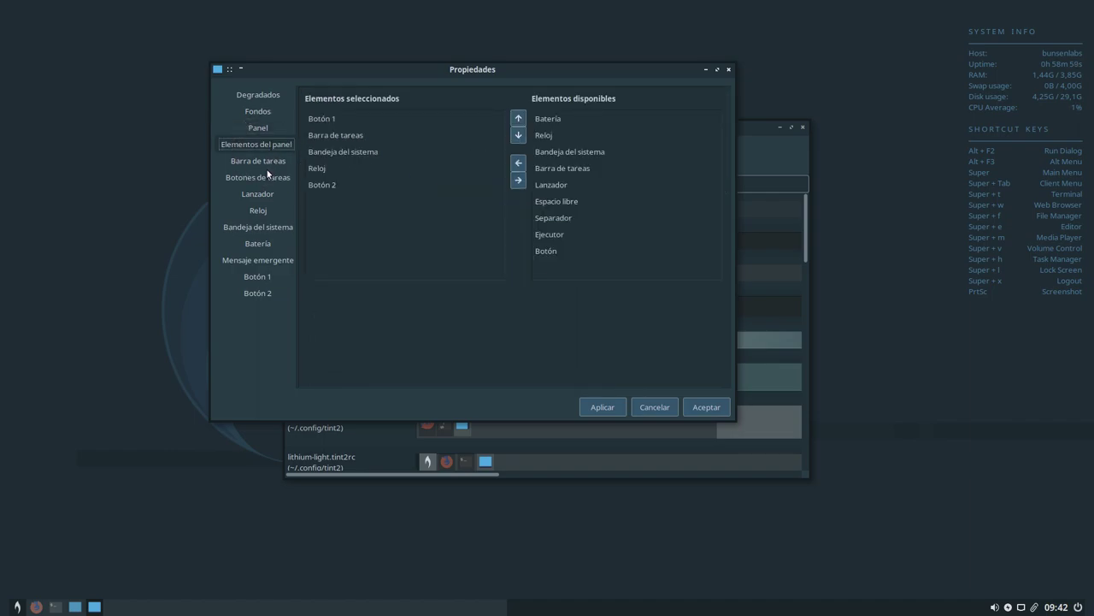
left_click(267, 163)
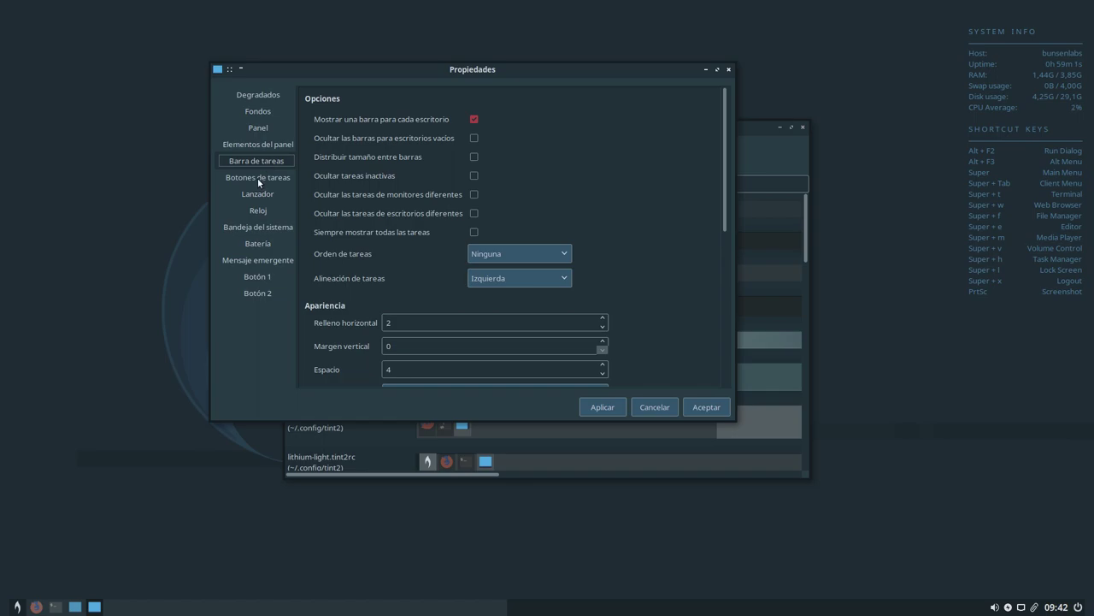
left_click(258, 178)
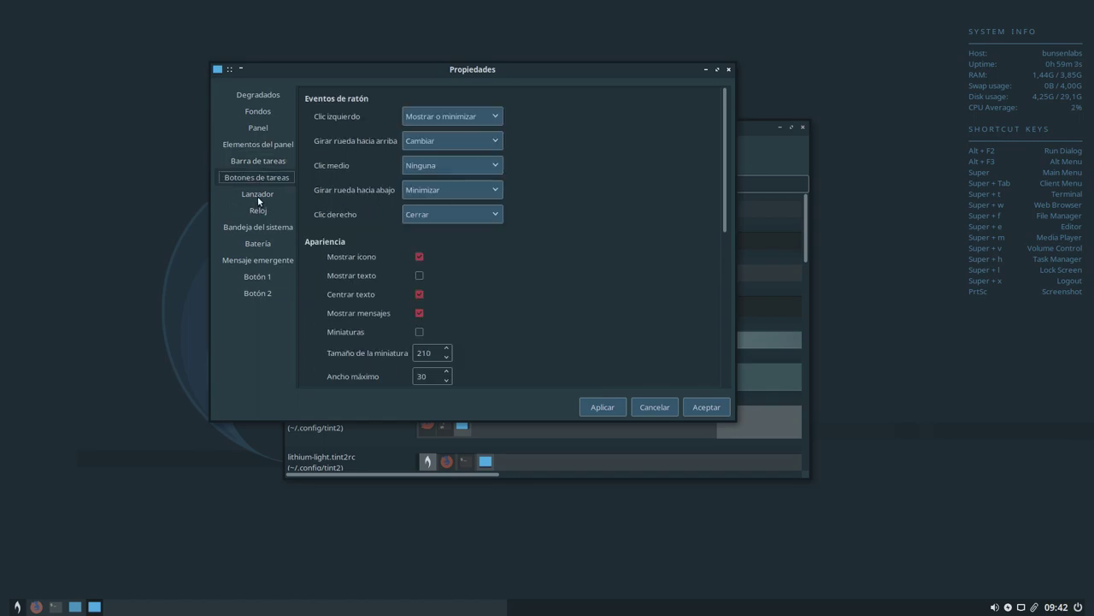
left_click(259, 196)
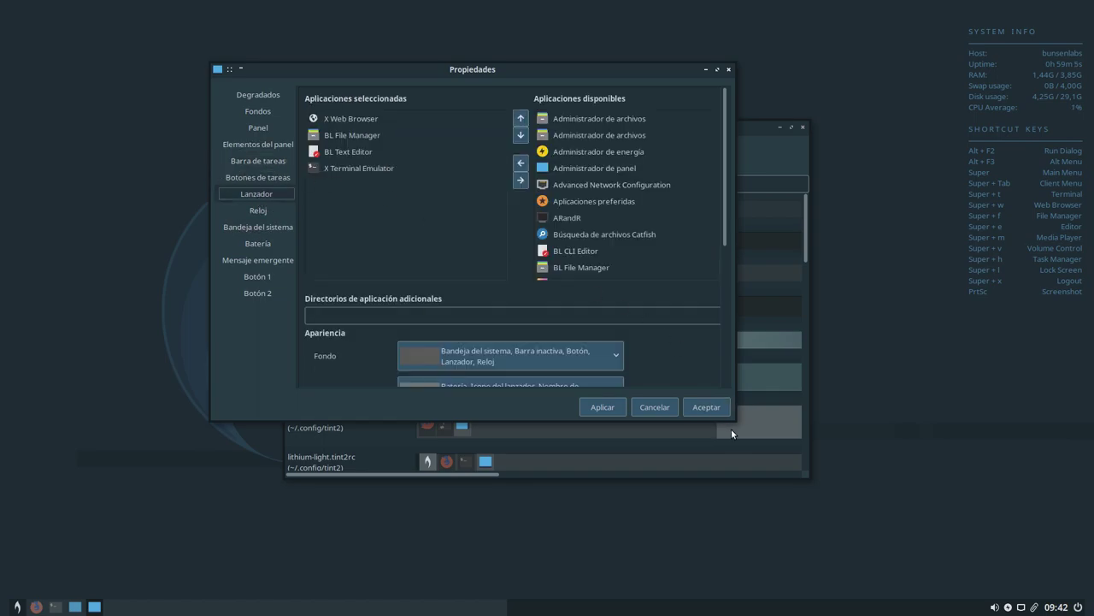
Enlarge the properties window, inspect the clock, system tray, battery, tooltip, Botón 1 and Botón 2 settings, and cancel without applying changes
left_click_drag(732, 422, 884, 563)
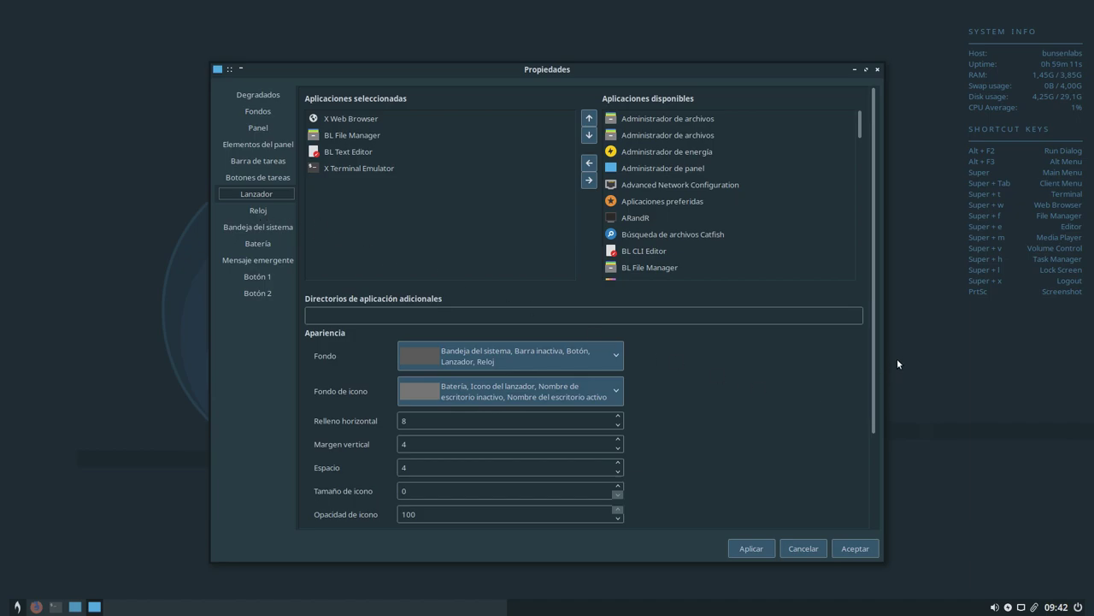
left_click(262, 212)
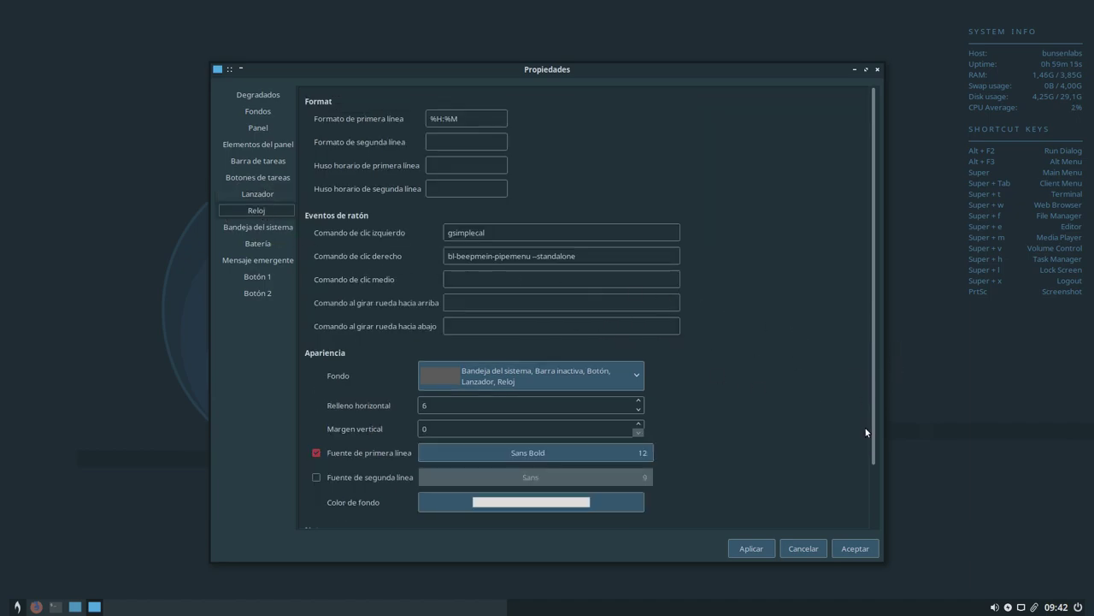
left_click(259, 228)
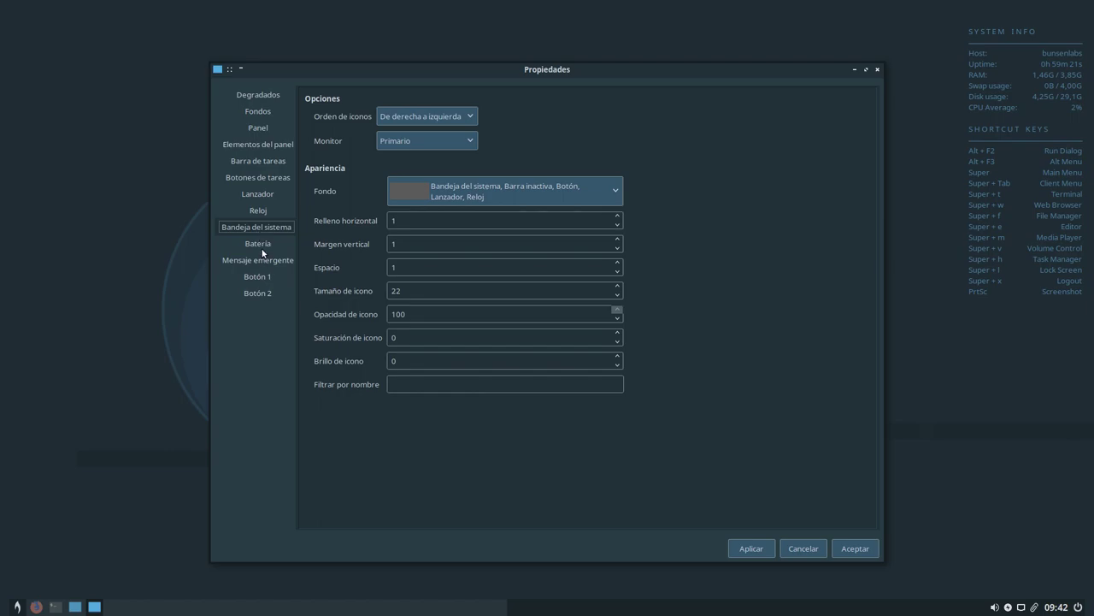
left_click(262, 244)
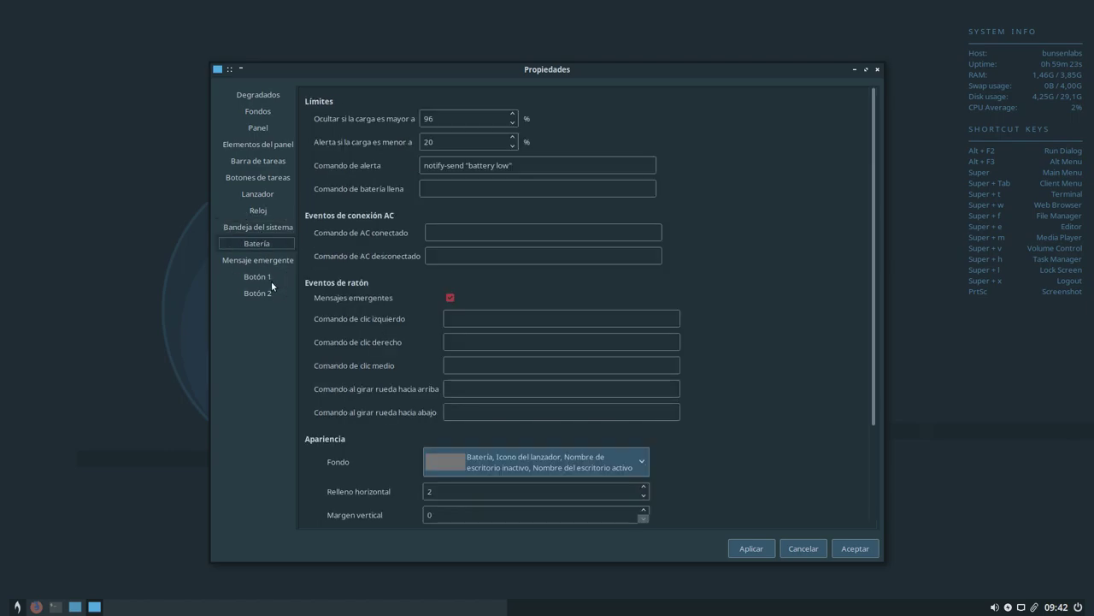
left_click(273, 264)
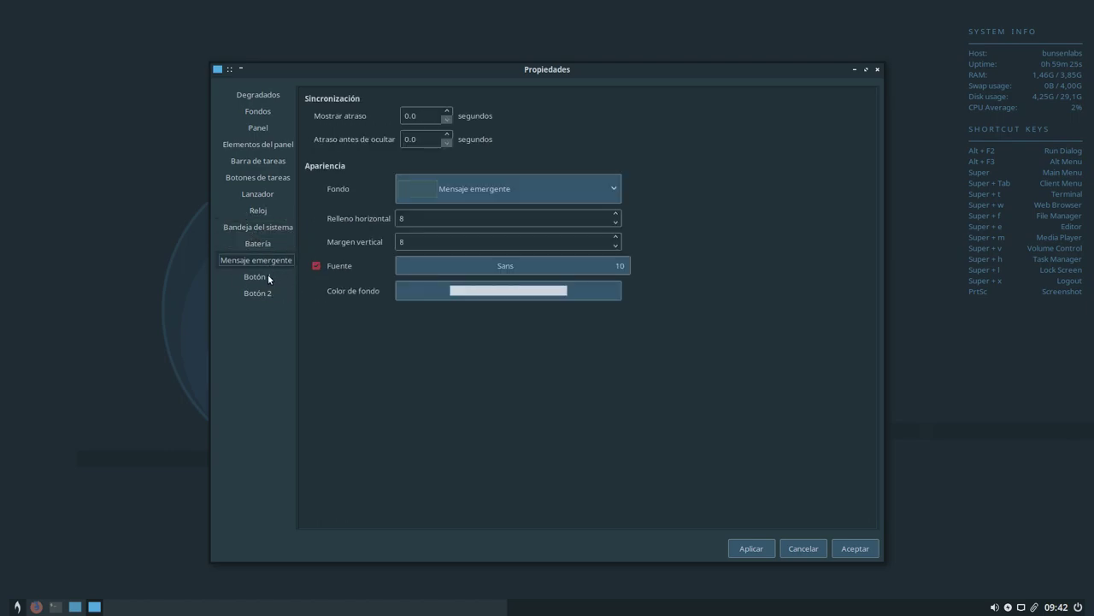
left_click(265, 276)
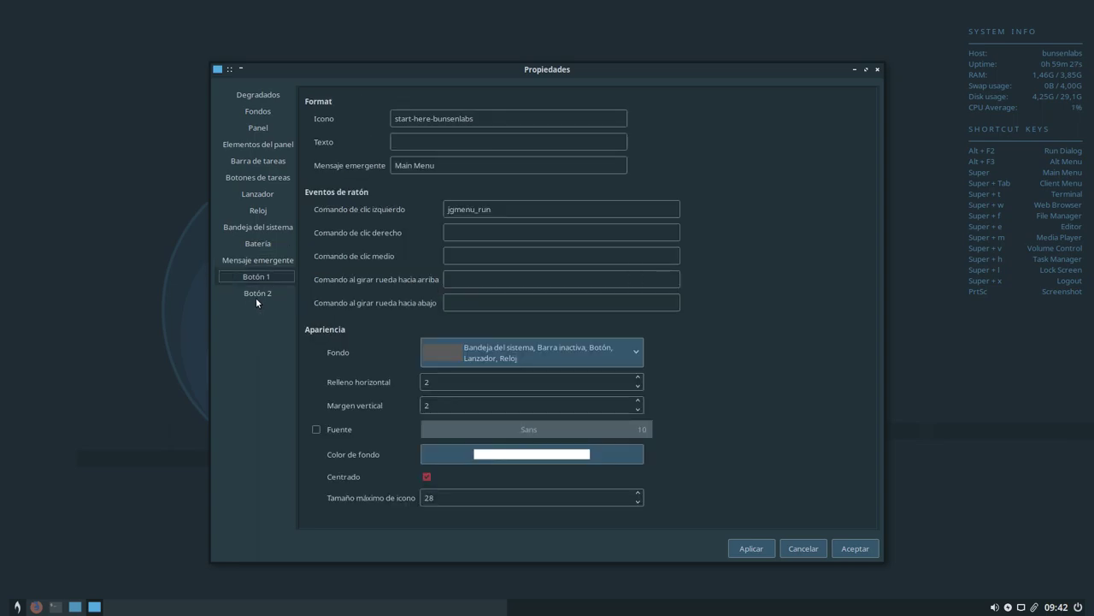
left_click(257, 296)
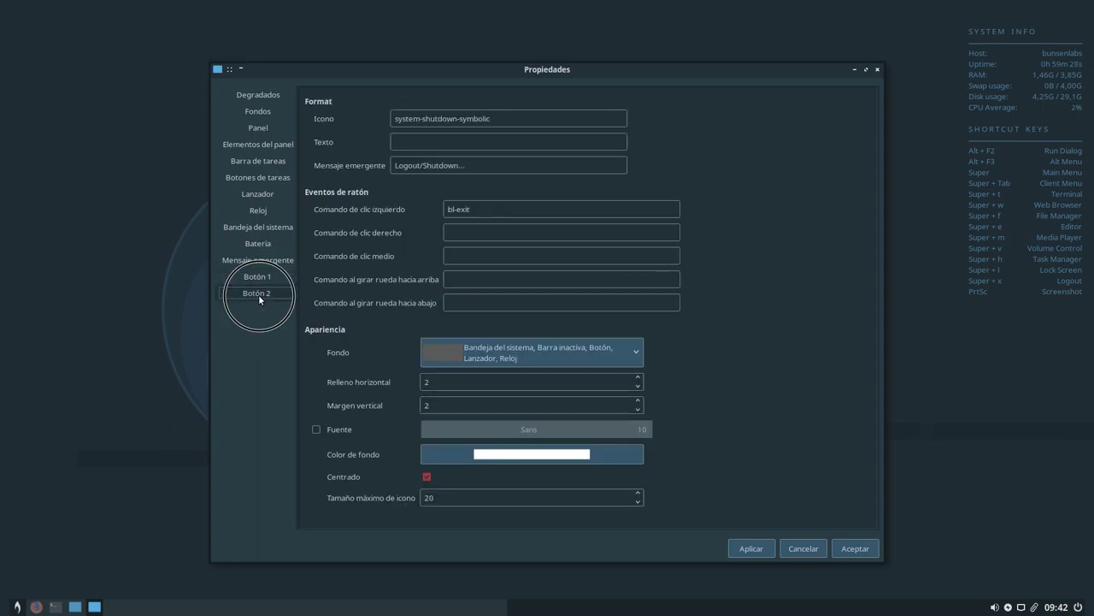
left_click(804, 548)
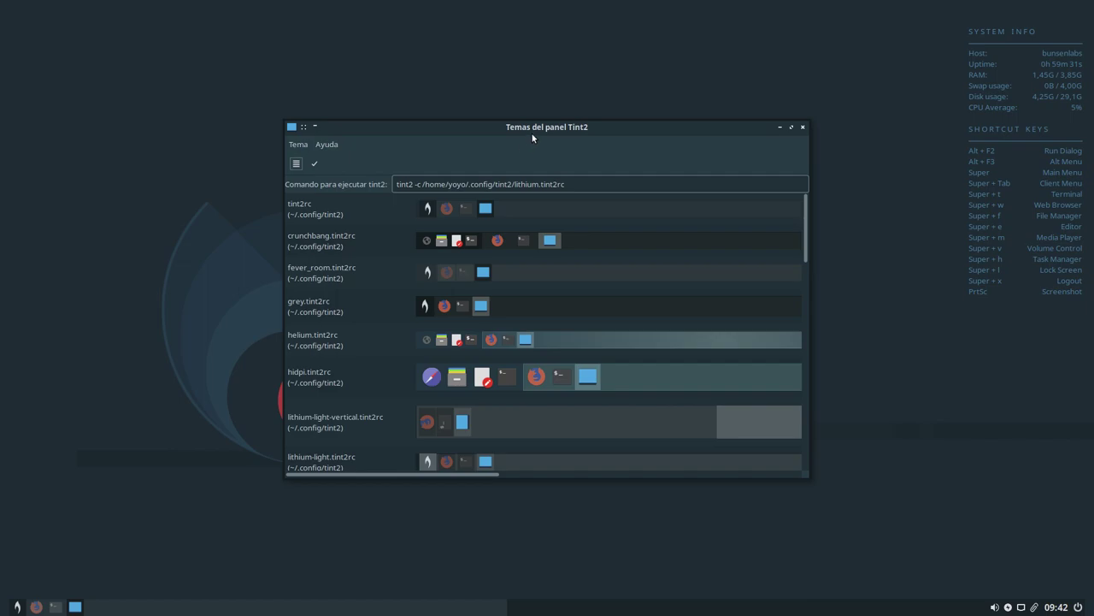
Move the Temas del panel Tint2 window, browse its list of panel themes, and close it
left_click_drag(532, 130, 445, 77)
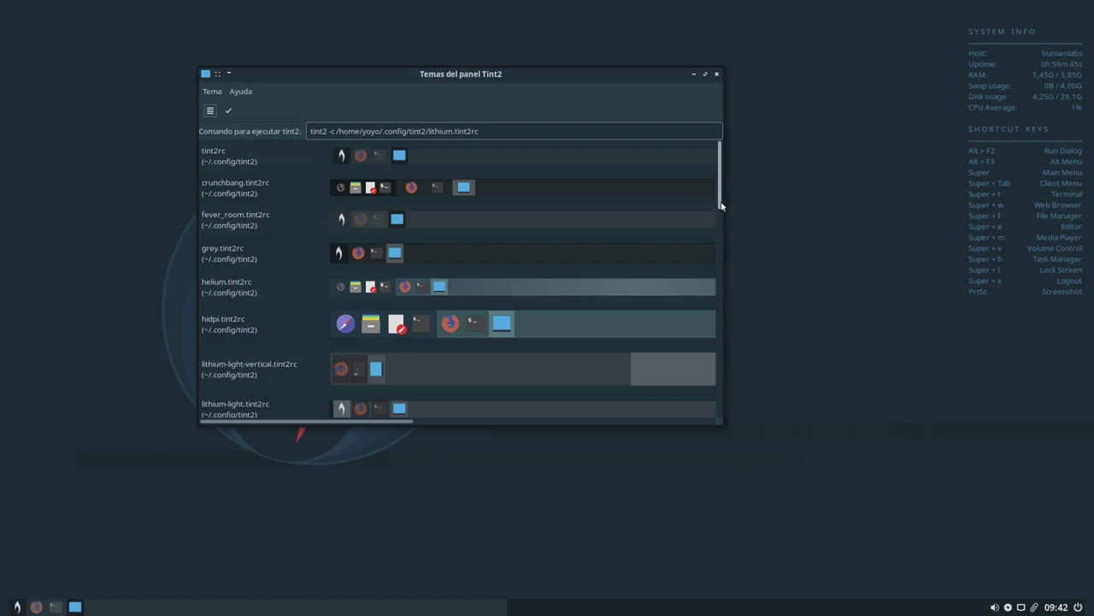
mouse_move(720, 206)
left_mouse_down()
mouse_move(713, 443)
mouse_move(728, 191)
left_mouse_up()
left_click(716, 73)
Launch Gigolo from the Sistema applications category and move its window toward the middle of the desktop
right_click(625, 85)
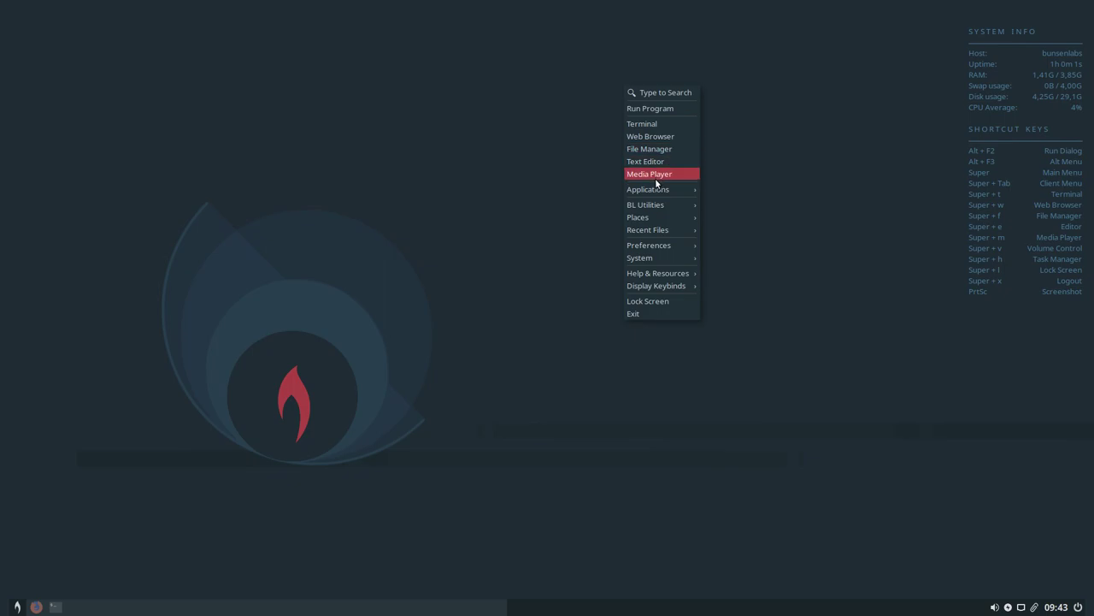
mouse_move(653, 246)
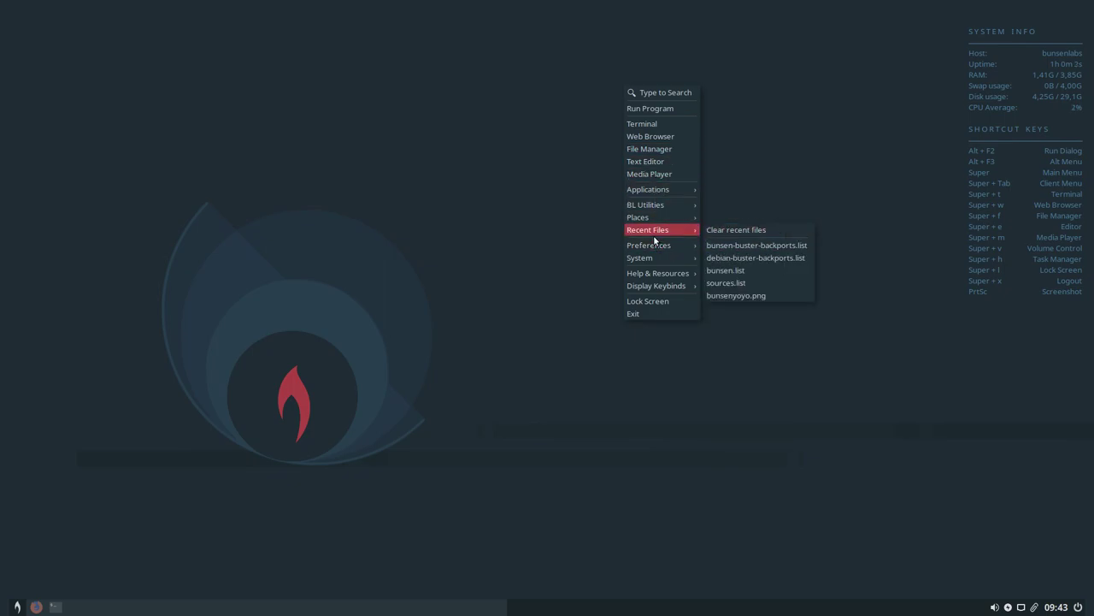
mouse_move(662, 217)
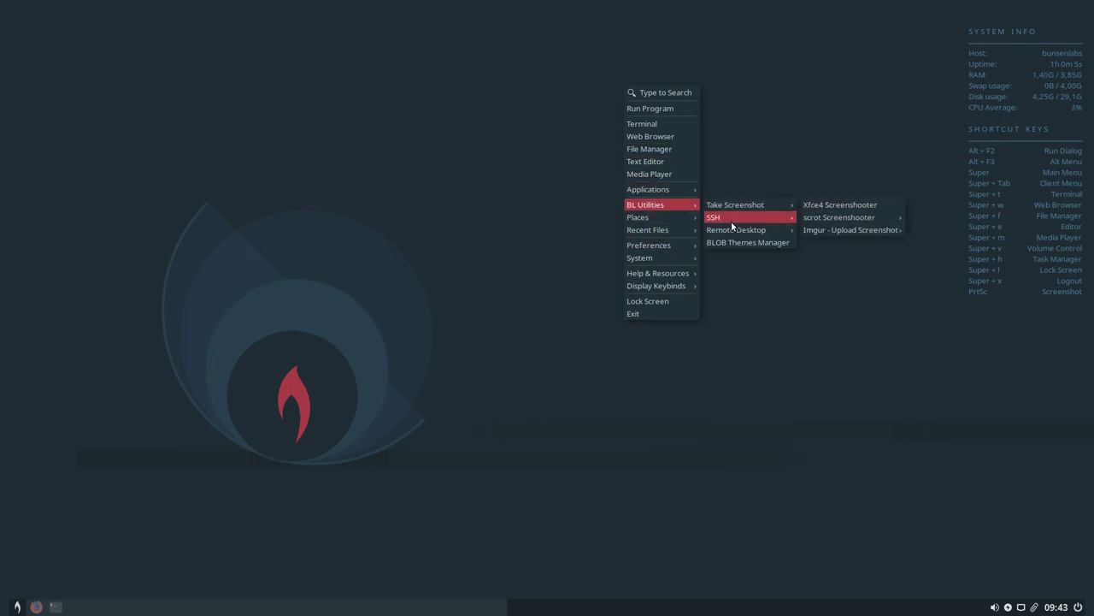
mouse_move(671, 188)
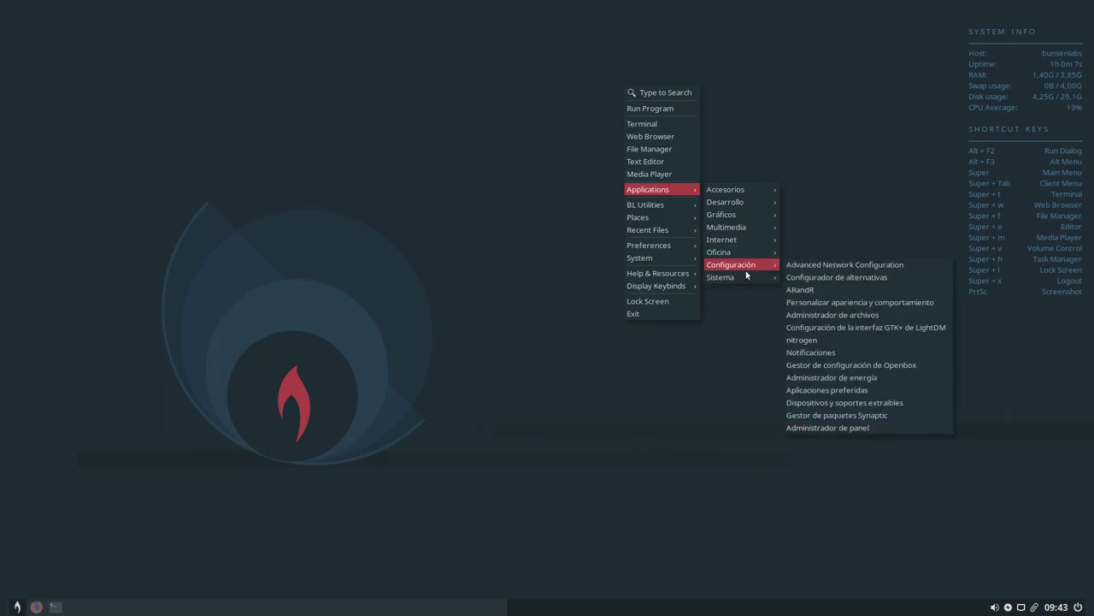
mouse_move(734, 202)
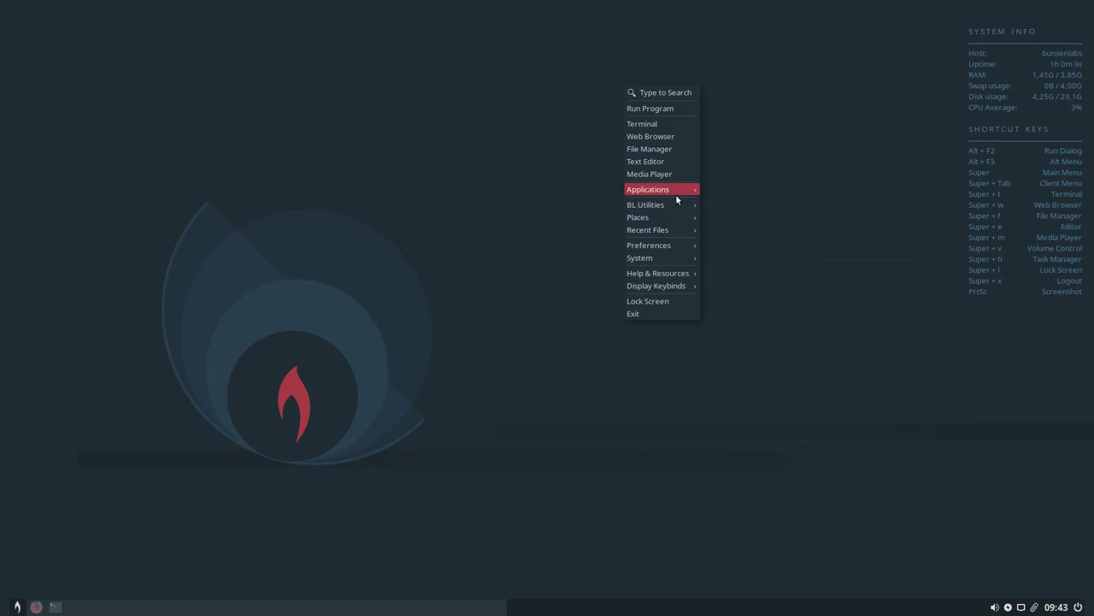
mouse_move(751, 268)
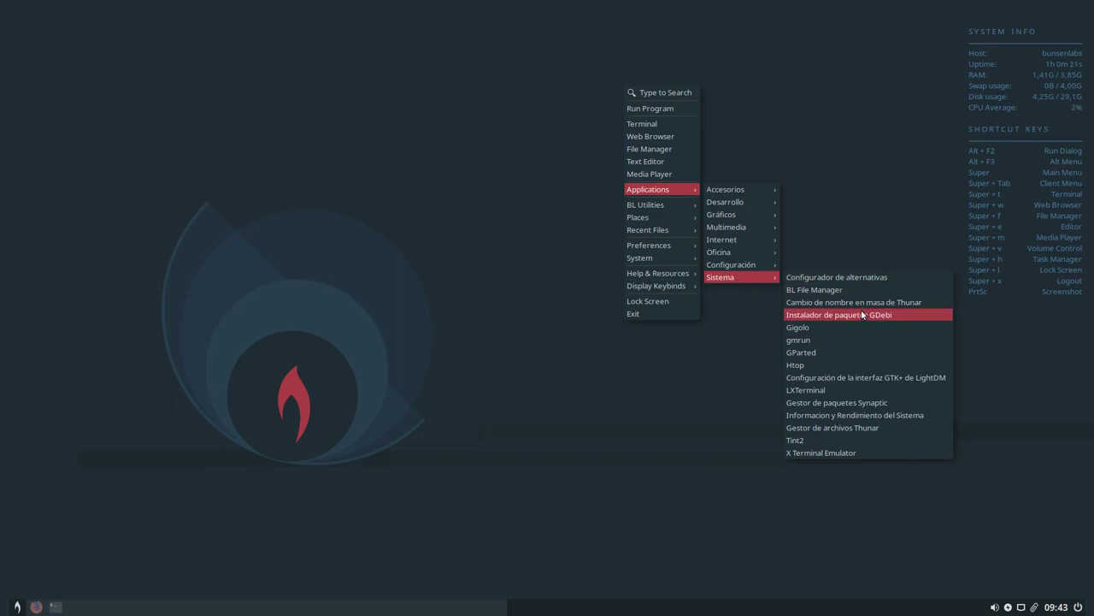
left_click(849, 333)
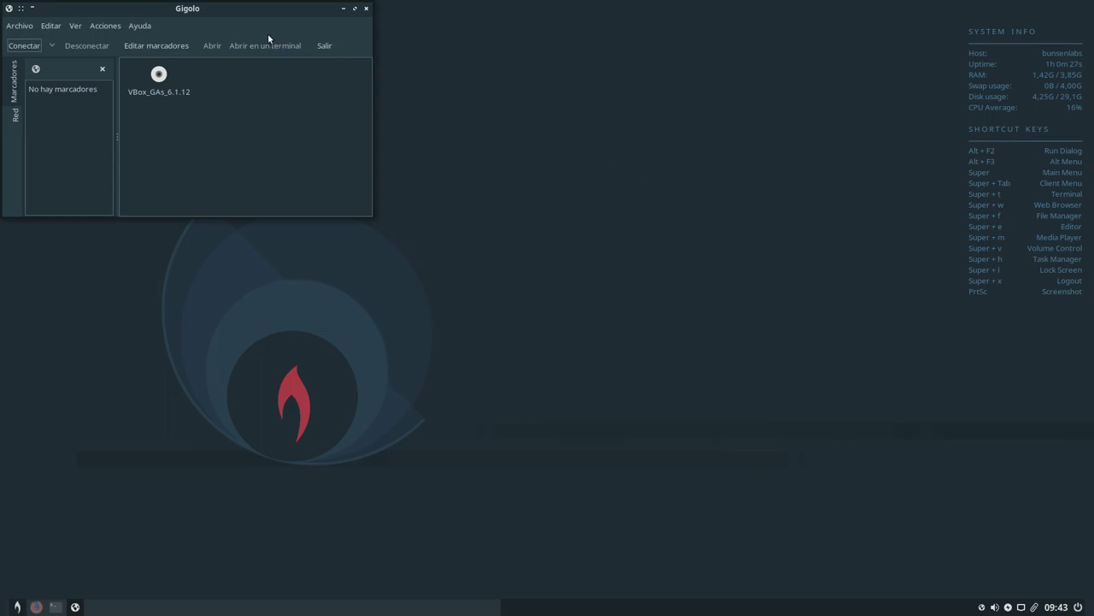
left_click_drag(244, 15, 585, 88)
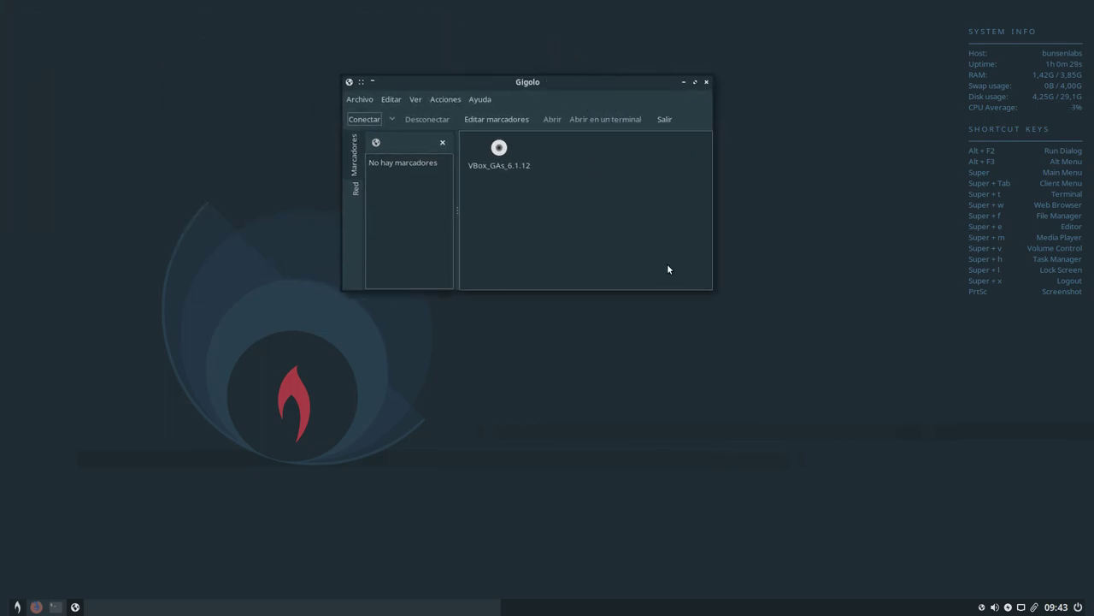
View Gigolo's version and description information, and close both the information dialog and Gigolo
left_click(480, 99)
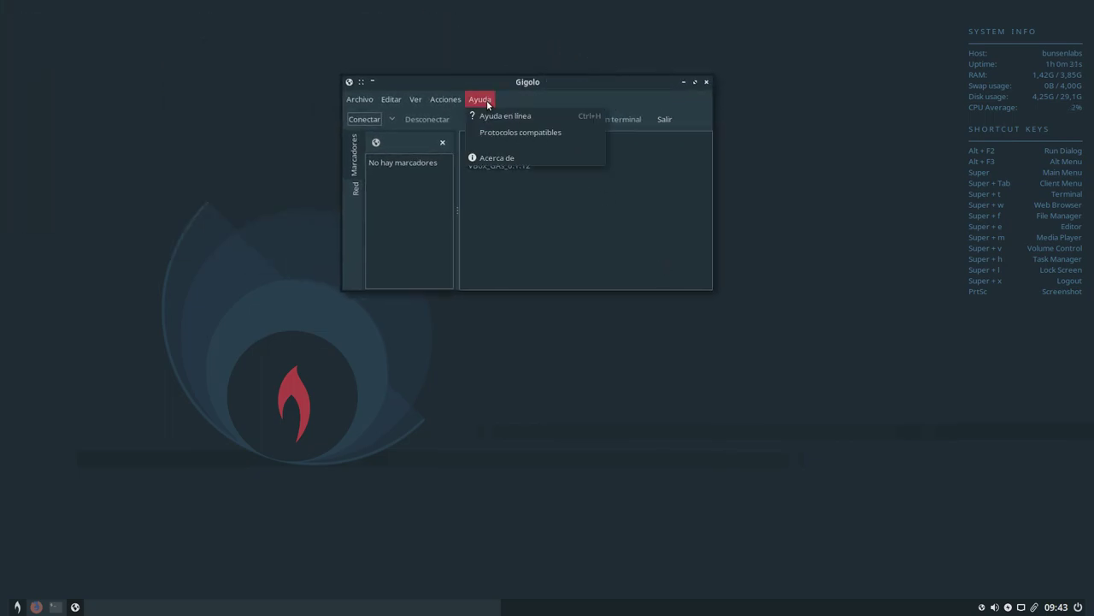
left_click(503, 159)
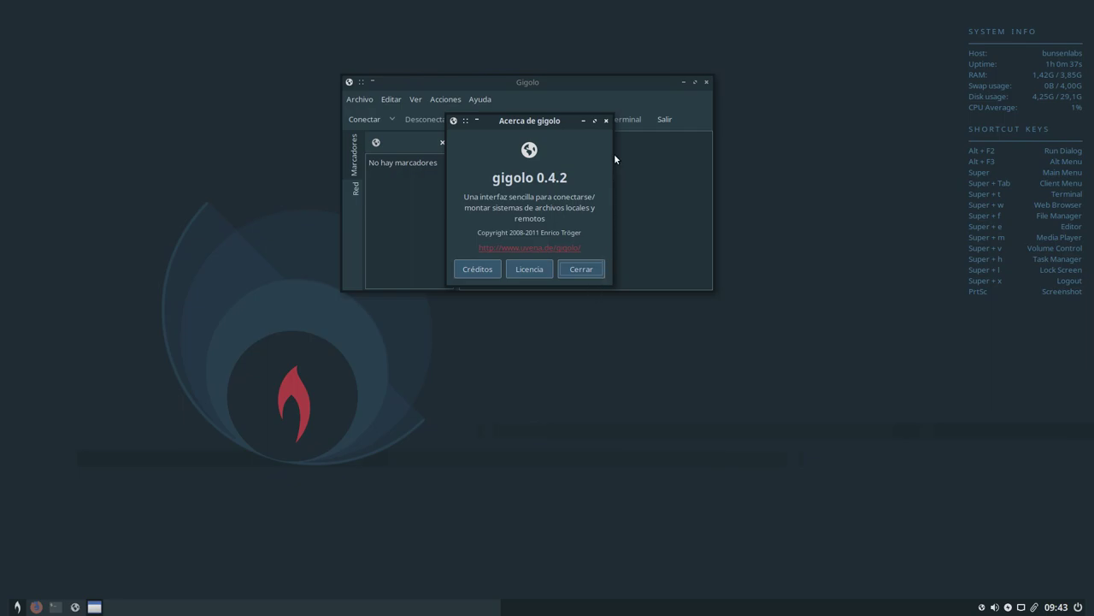
left_click(606, 121)
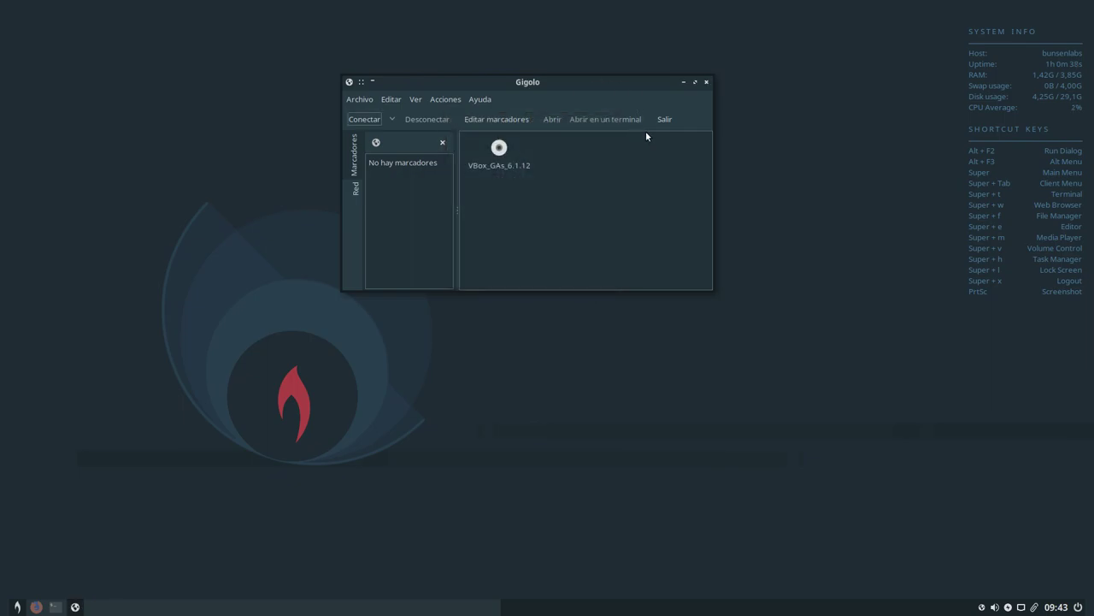
left_click(706, 83)
Review the applications listed in the Sistema category and dismiss the desktop menu
right_click(530, 97)
mouse_move(602, 201)
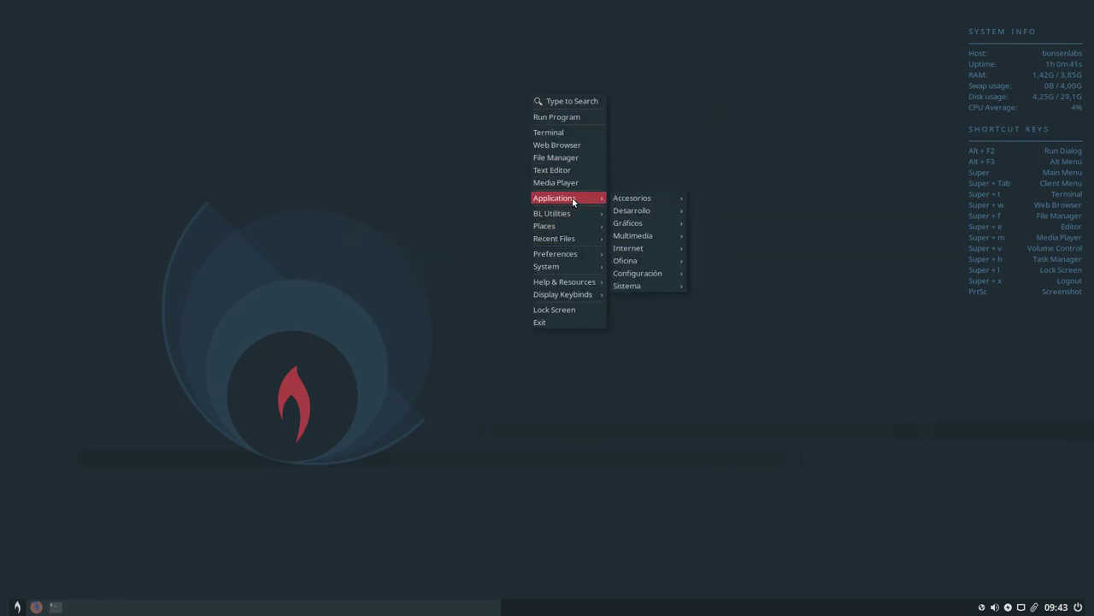
mouse_move(659, 276)
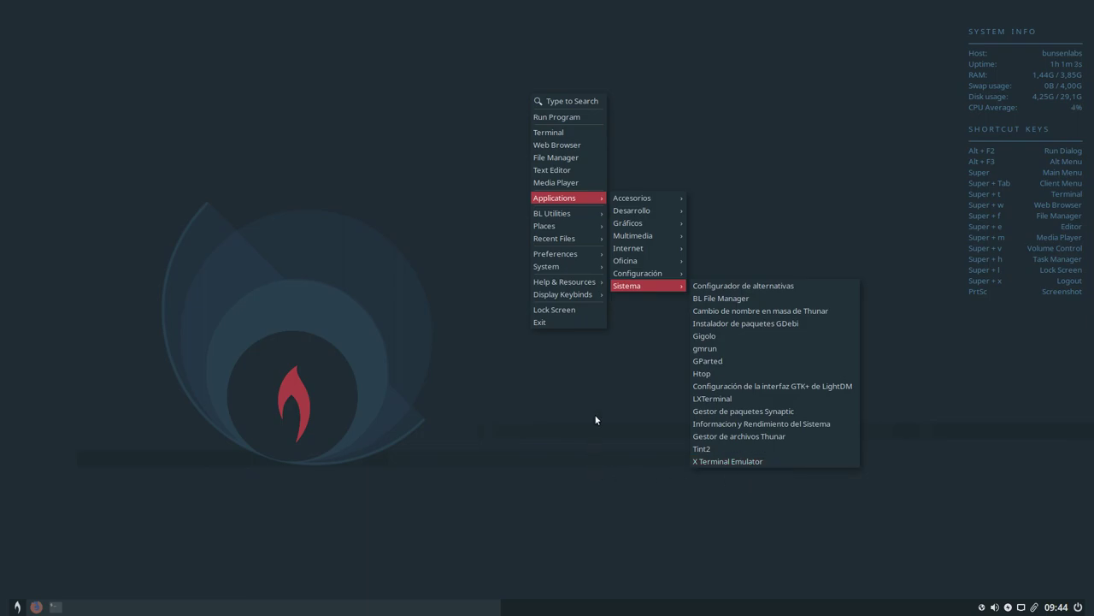
key("Escape")
key("Escape")
key("Escape")
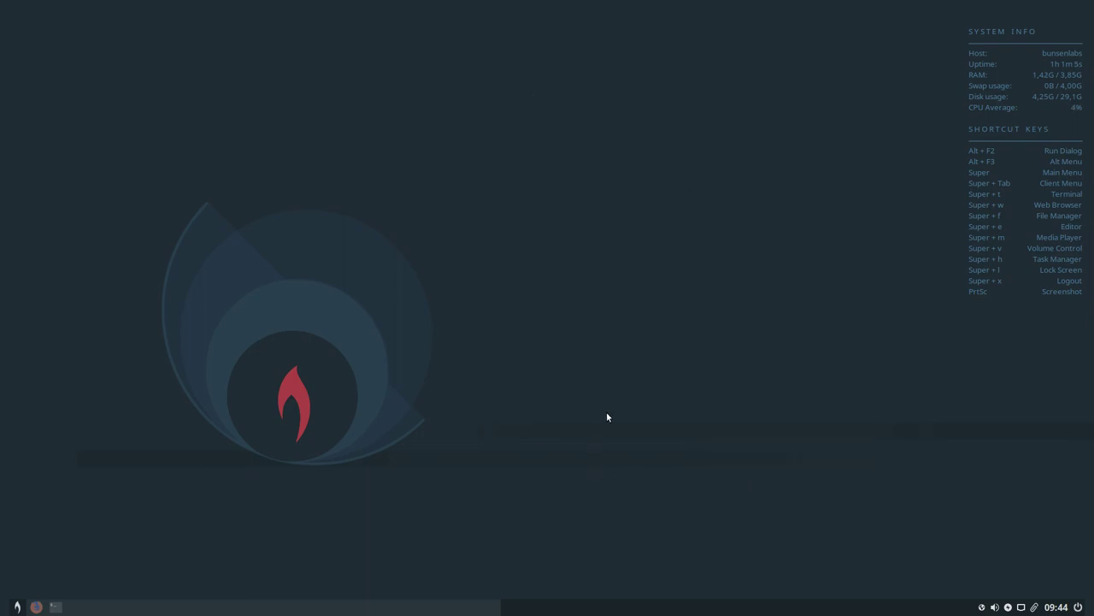
Take a full-desktop screenshot with the scrot Screenshooter using the 10-second delay, and close the resulting image in the viewer
right_click(515, 83)
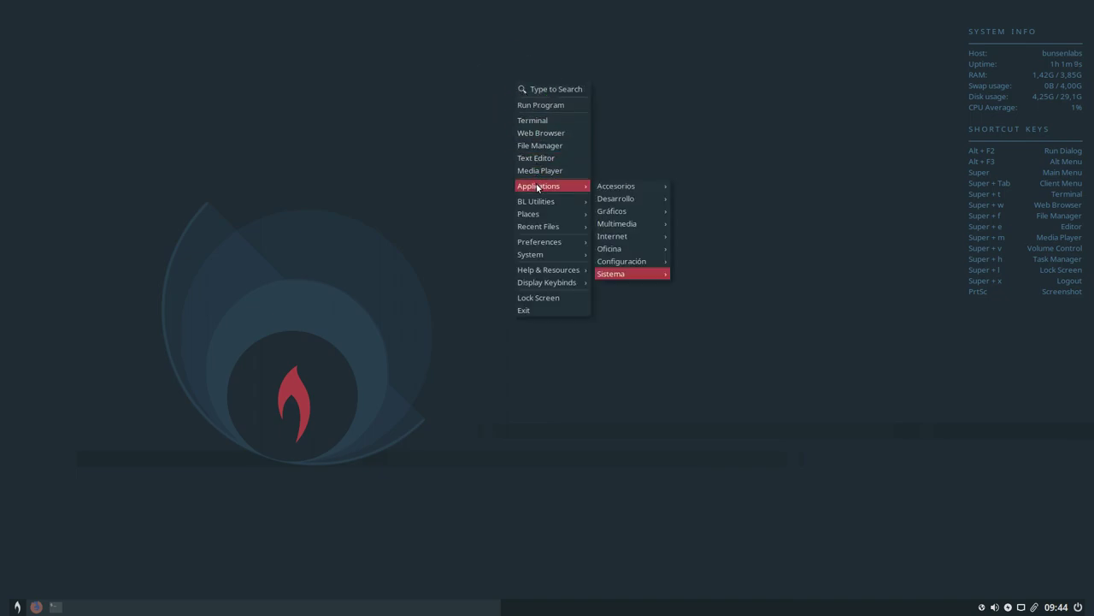
mouse_move(538, 205)
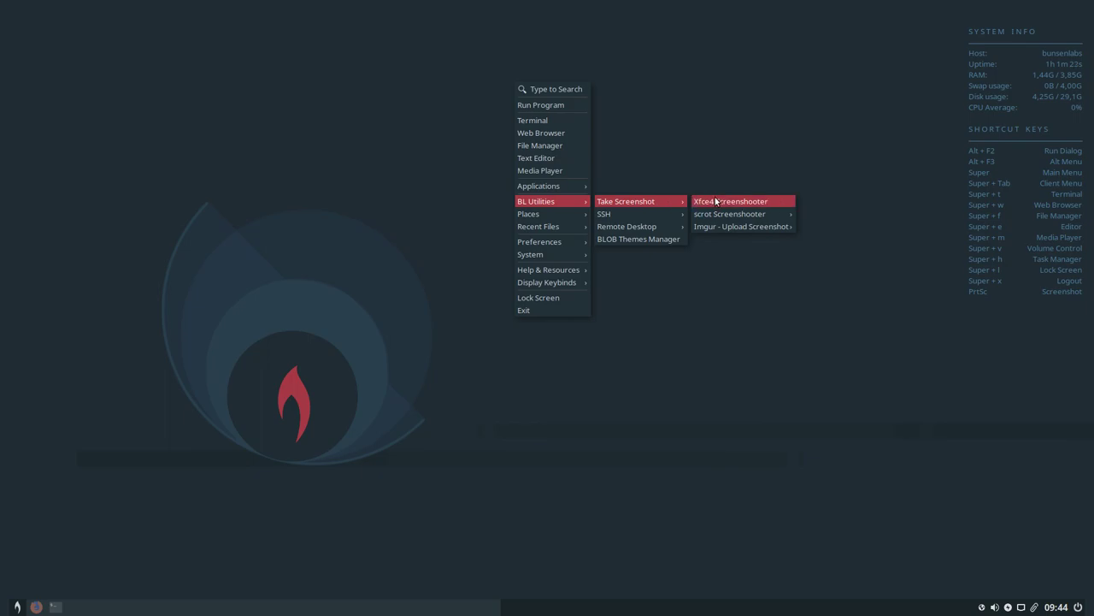
mouse_move(717, 213)
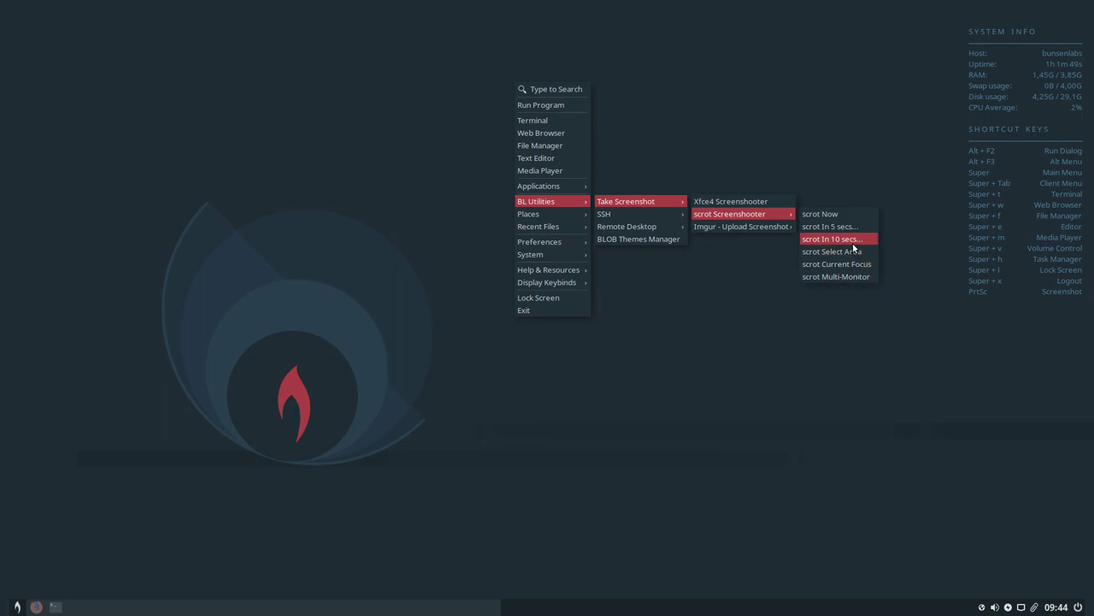
left_click(839, 241)
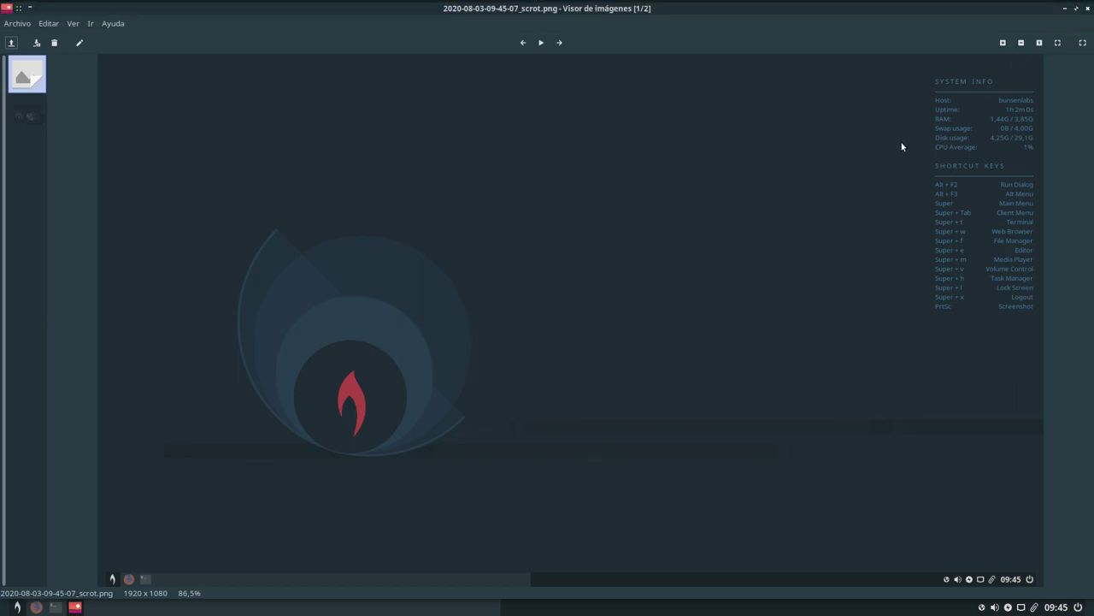
left_click(1087, 8)
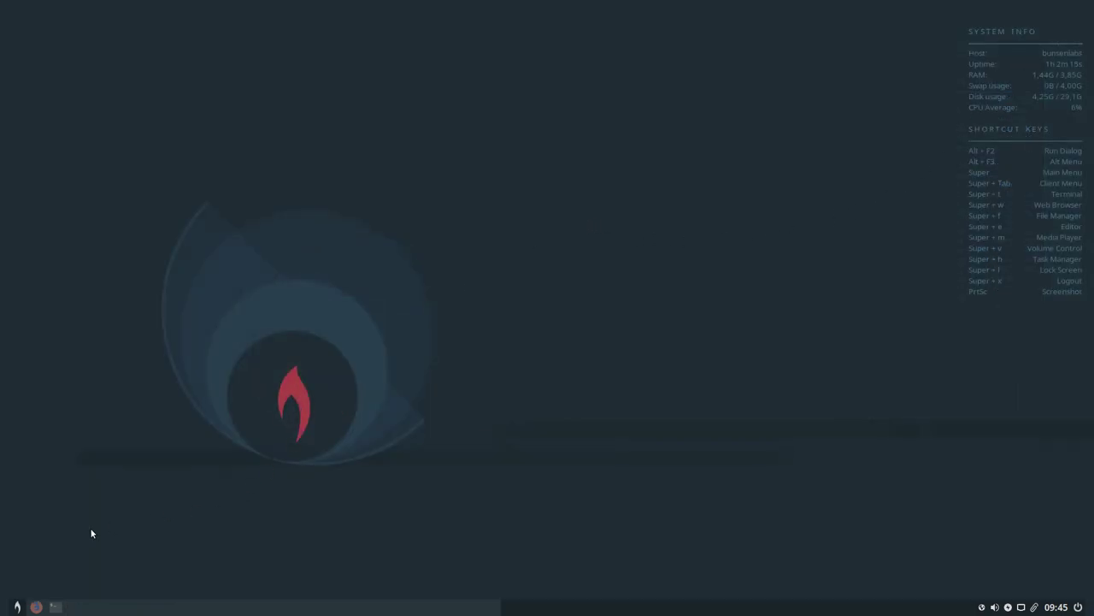
Launch the file manager and go to the screenshots folder inside Pictures
left_click(17, 606)
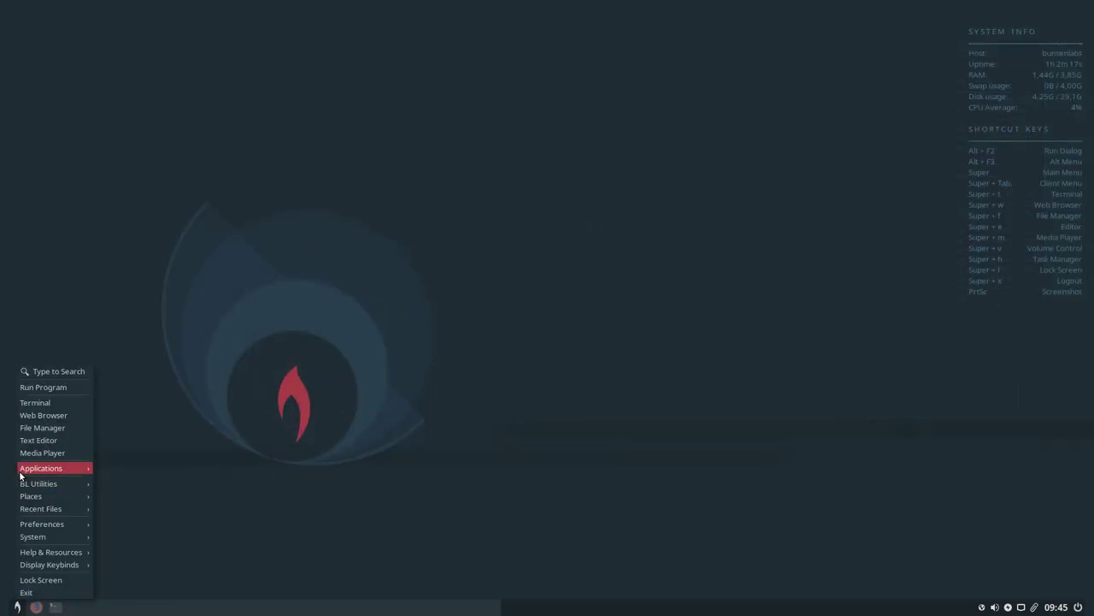
left_click(36, 430)
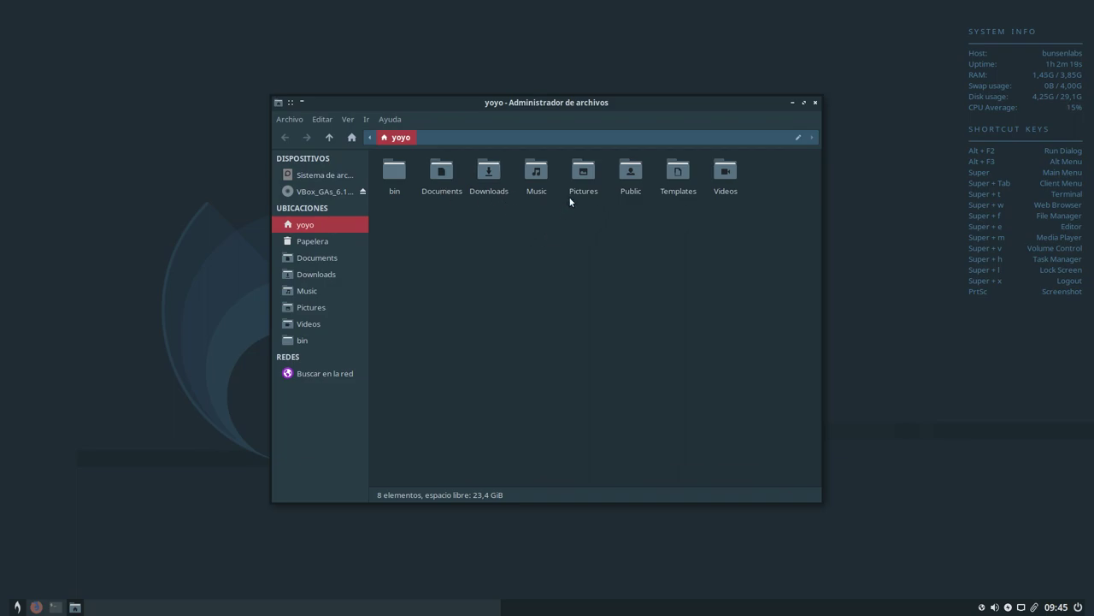
double_click(581, 173)
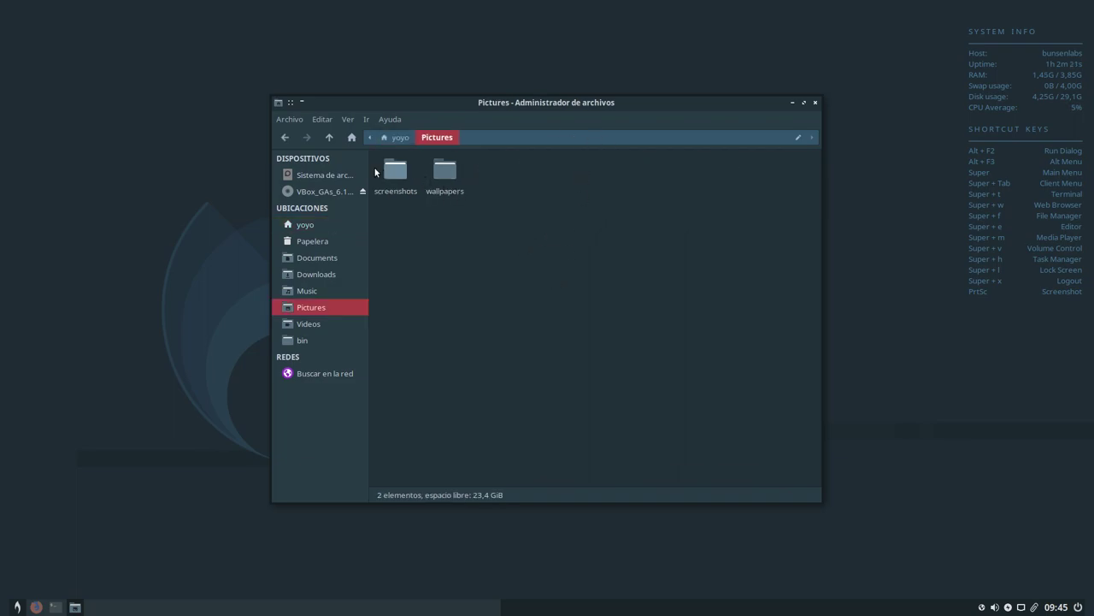
left_click(285, 138)
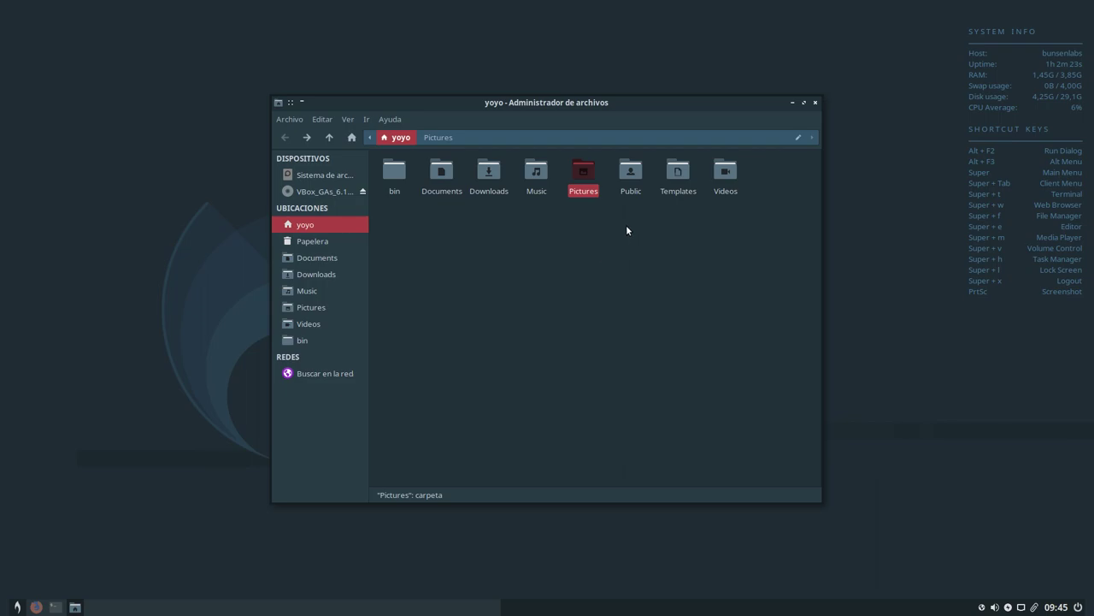
double_click(580, 173)
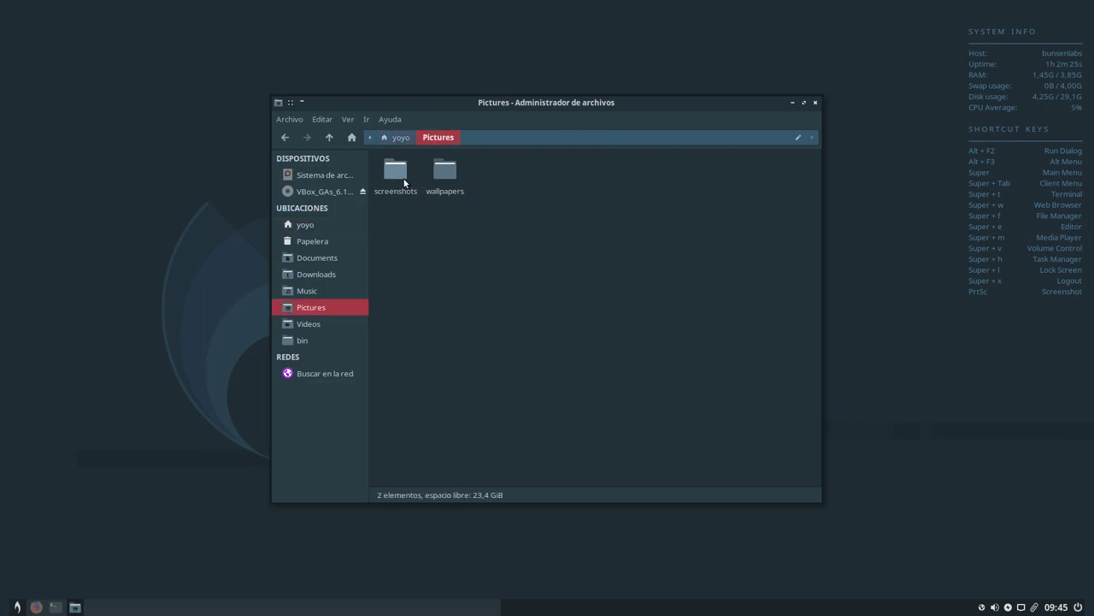
double_click(403, 178)
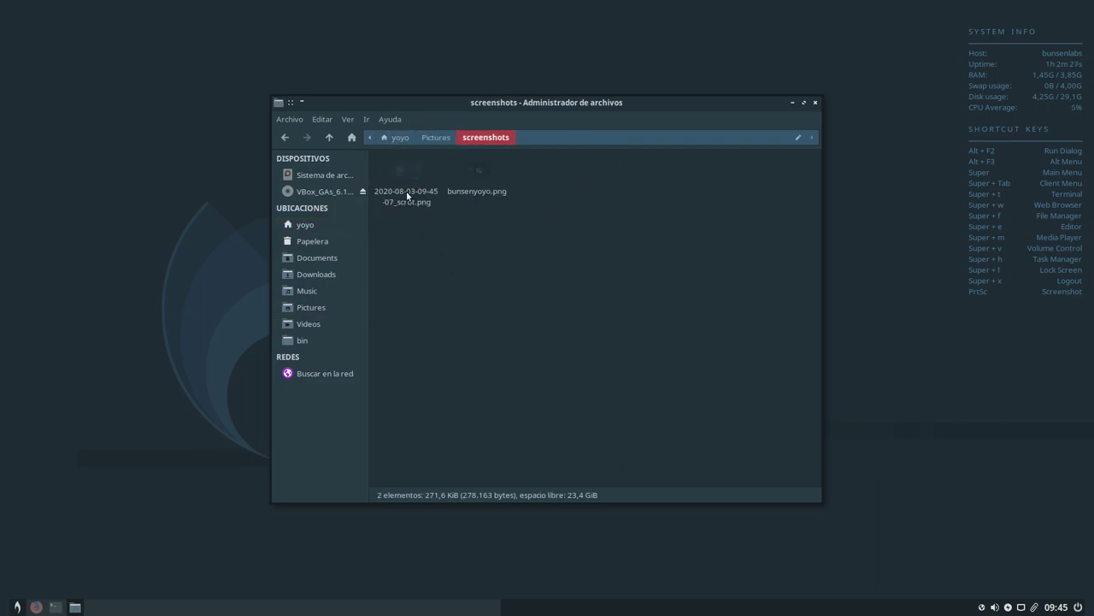
double_click(407, 195)
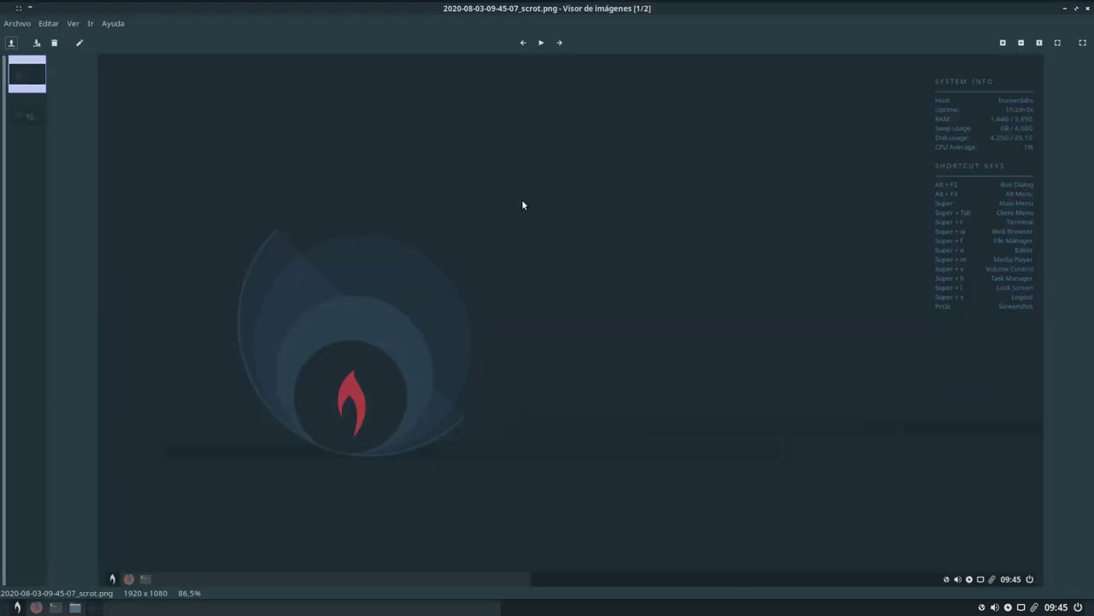
left_click(1089, 9)
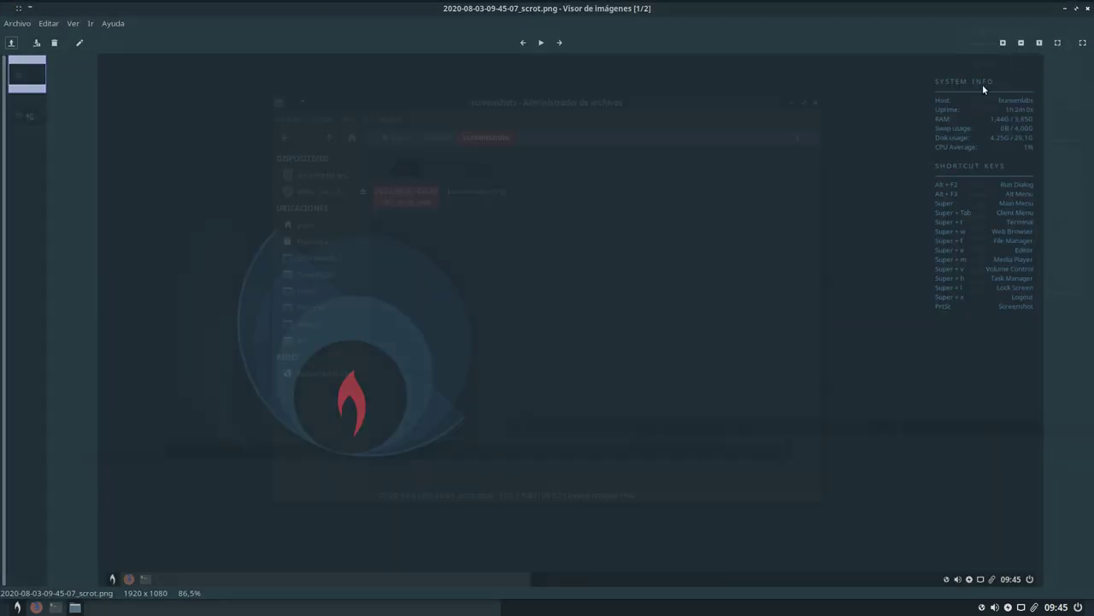
left_click(562, 298)
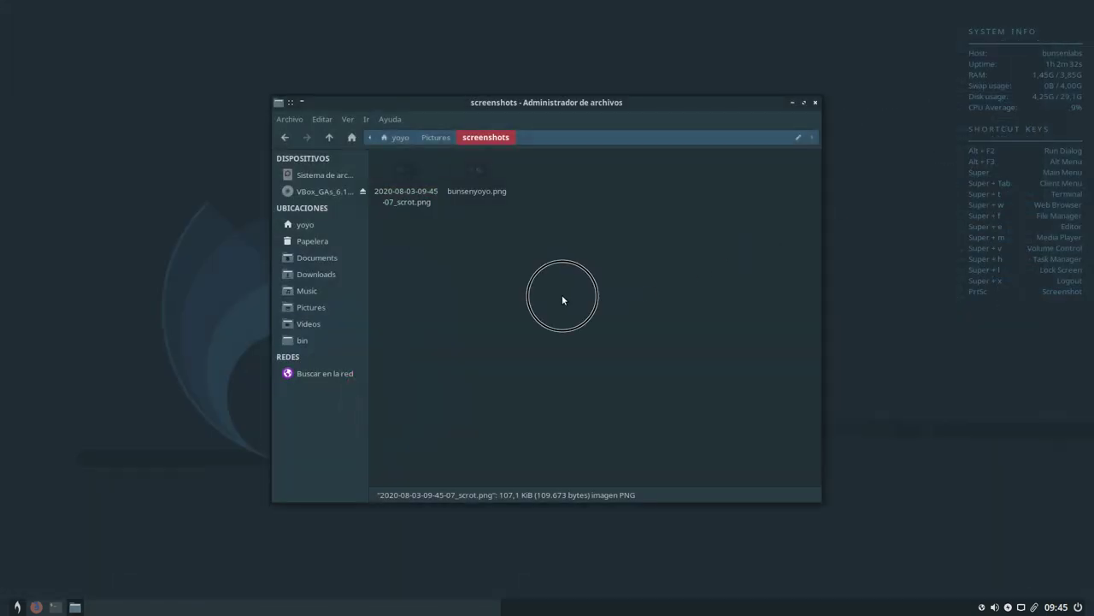
left_click(815, 101)
Launch BLOB Themes Manager from BL Utilities, review the settings it can save or restore, and close it
right_click(531, 103)
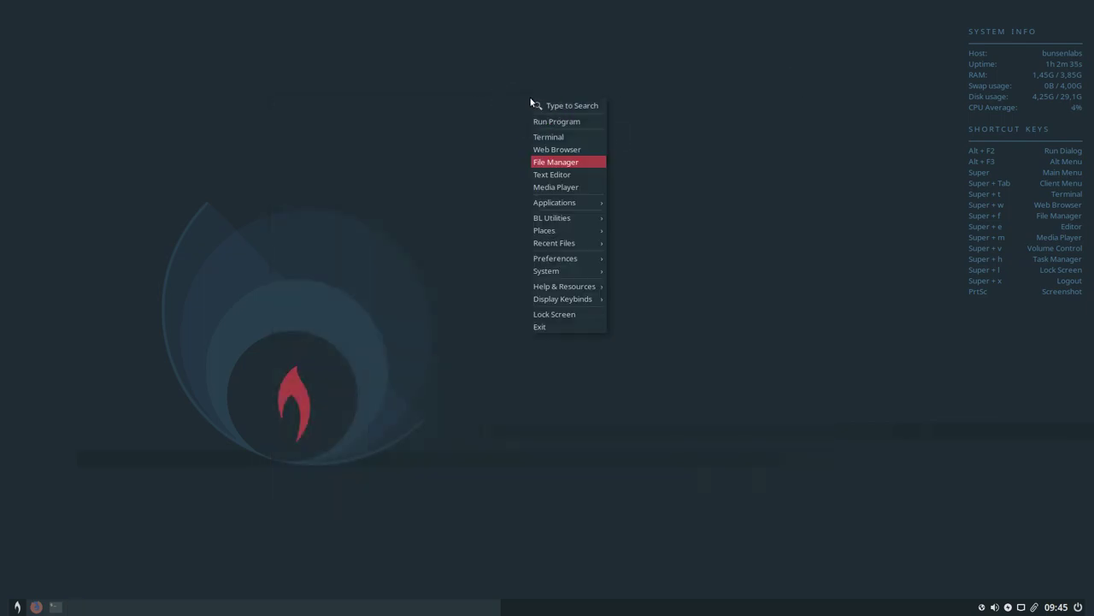
mouse_move(561, 232)
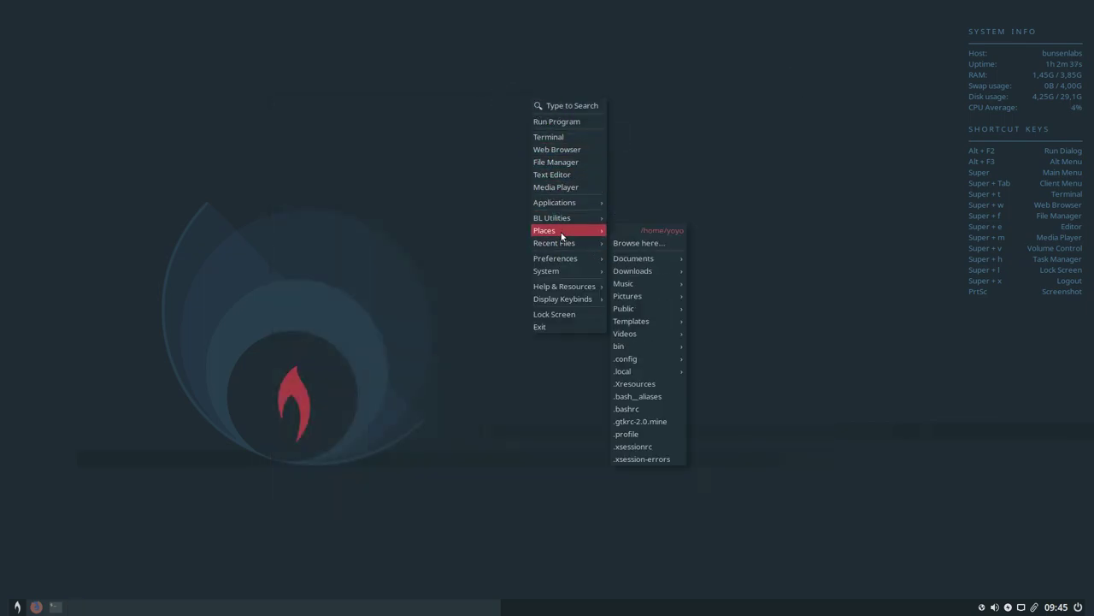
mouse_move(659, 234)
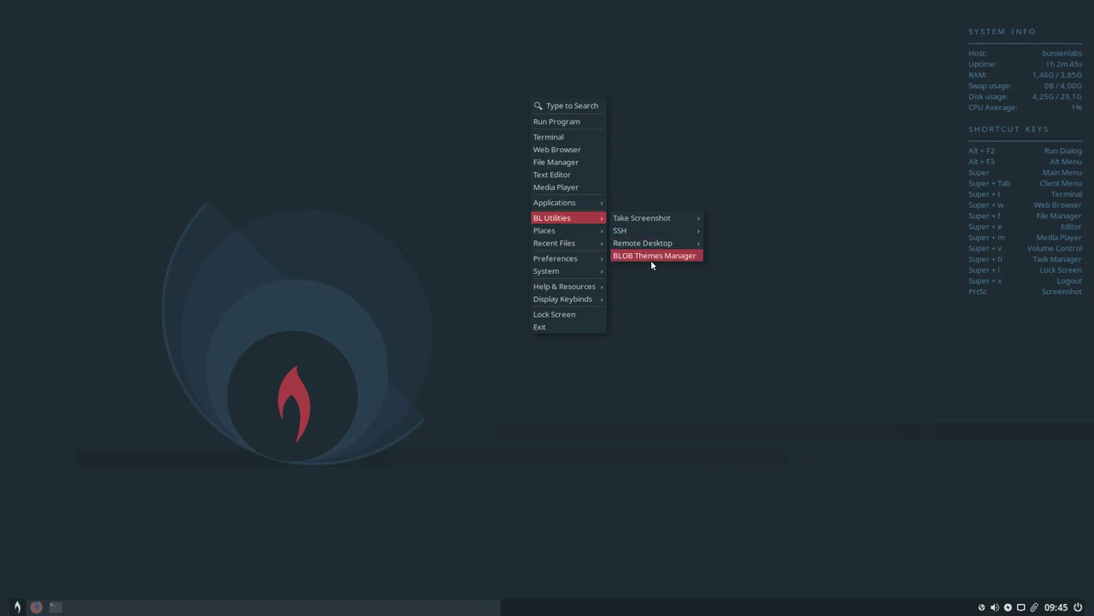
left_click(657, 259)
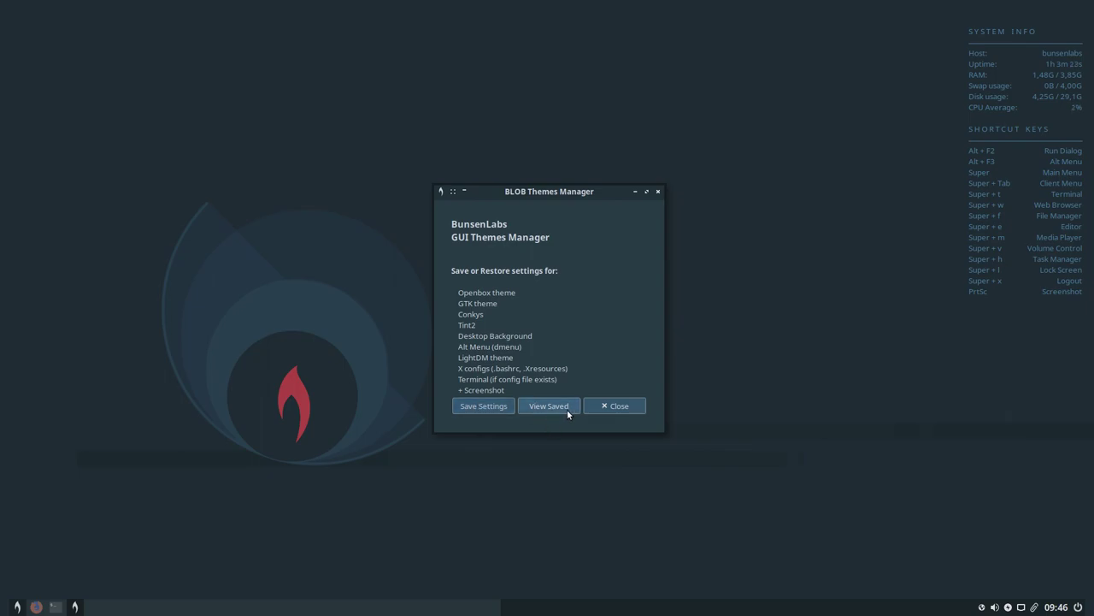
left_click(621, 406)
Browse the BL Utilities entries and the home folder's subfolders and hidden configuration files under Places
right_click(508, 131)
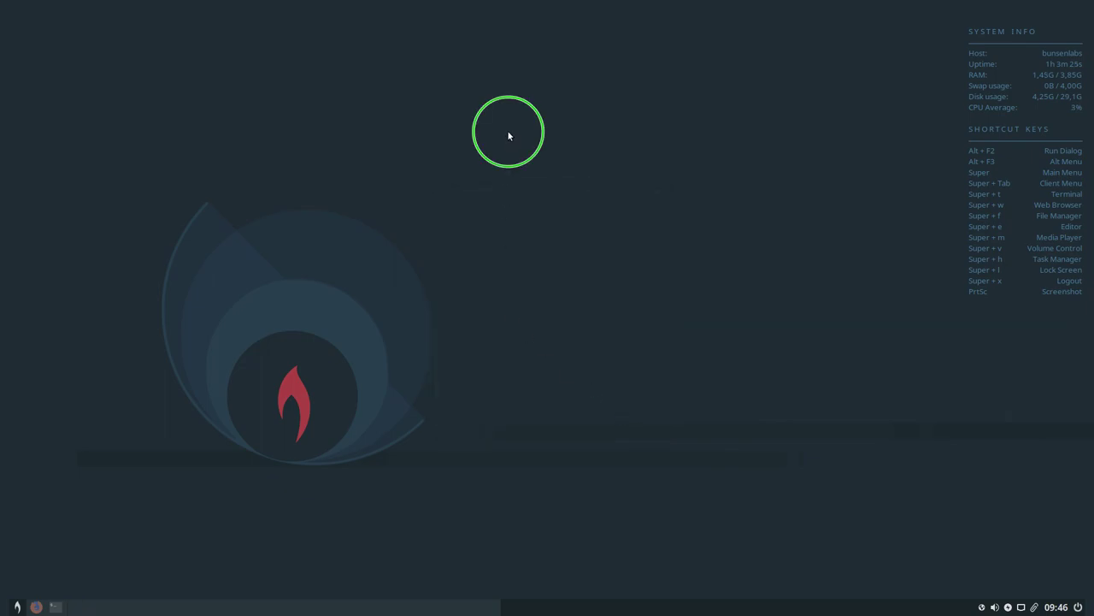
mouse_move(541, 253)
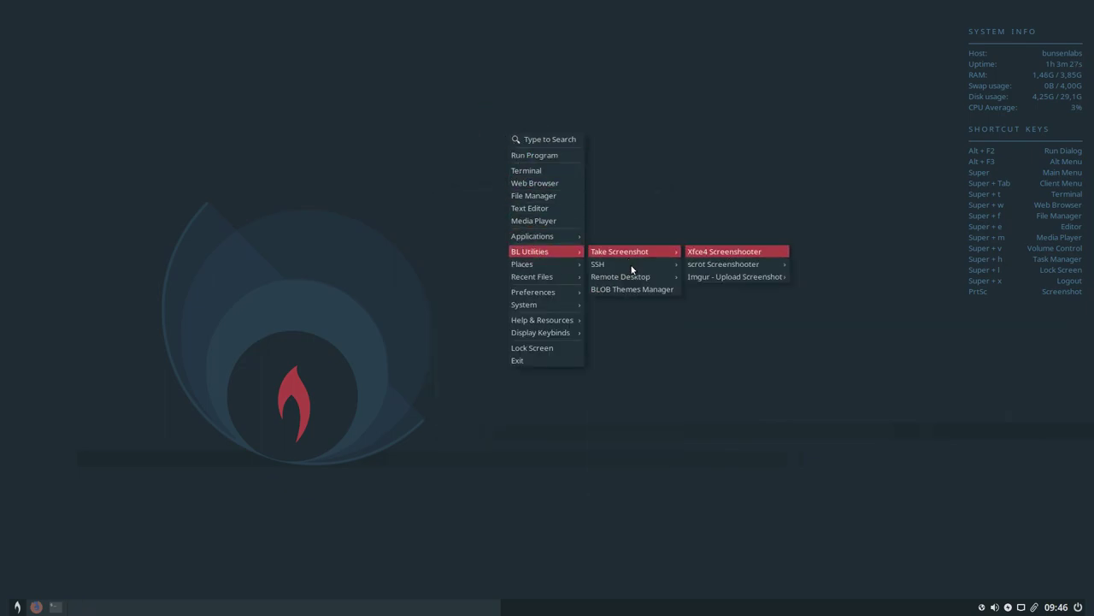
mouse_move(636, 284)
mouse_move(524, 270)
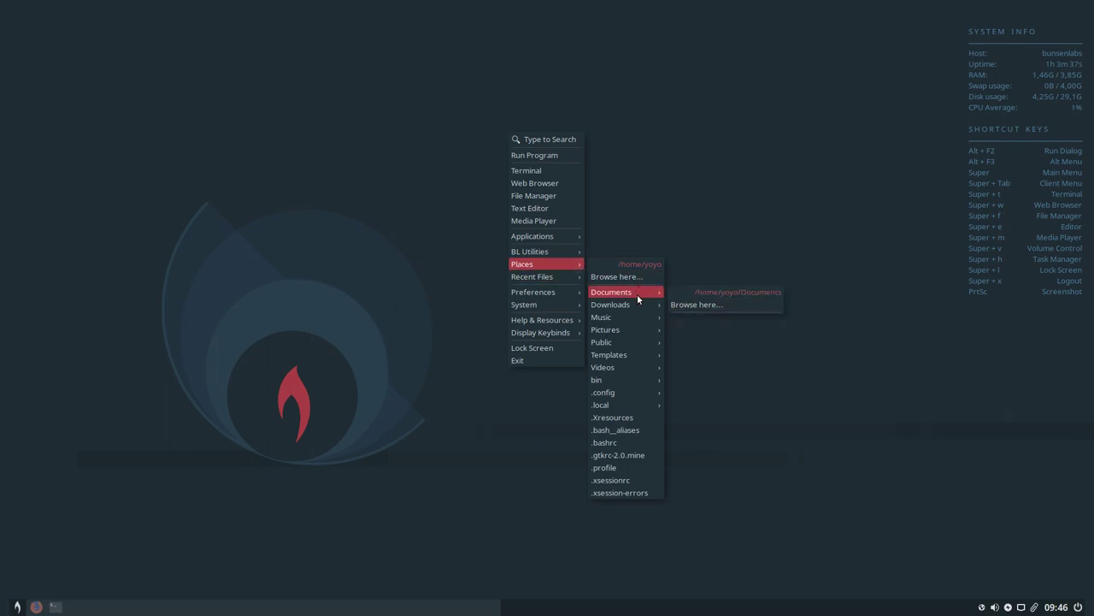
mouse_move(633, 308)
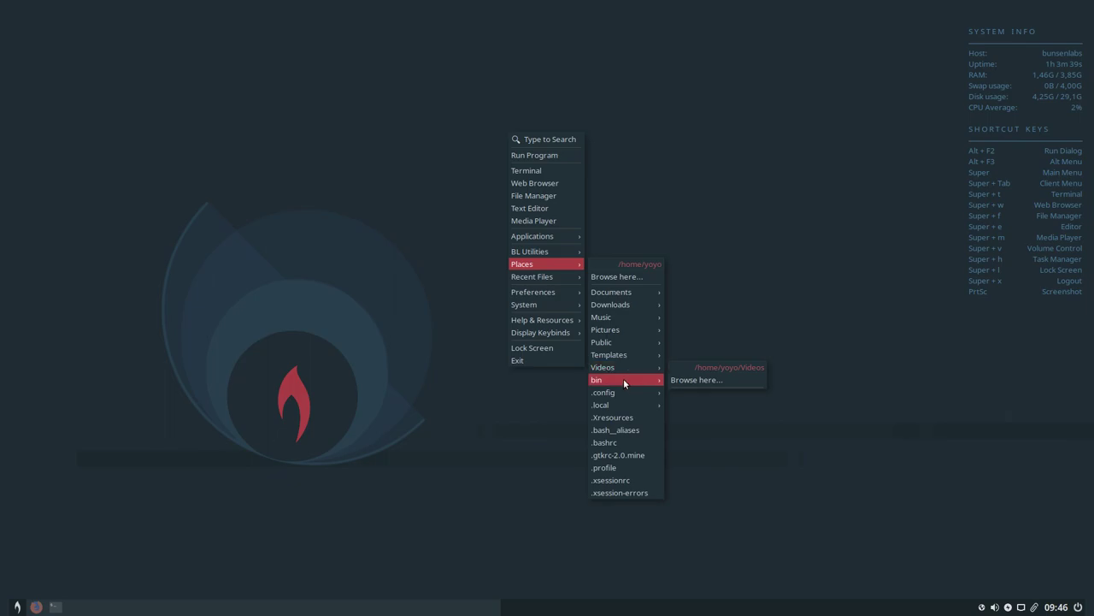
mouse_move(625, 392)
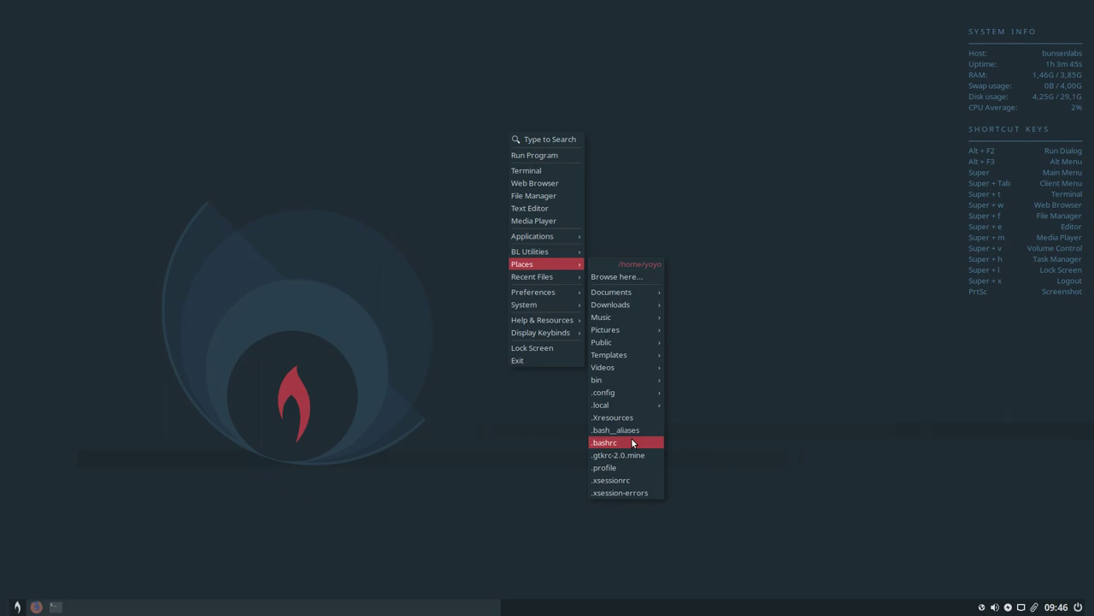
mouse_move(651, 395)
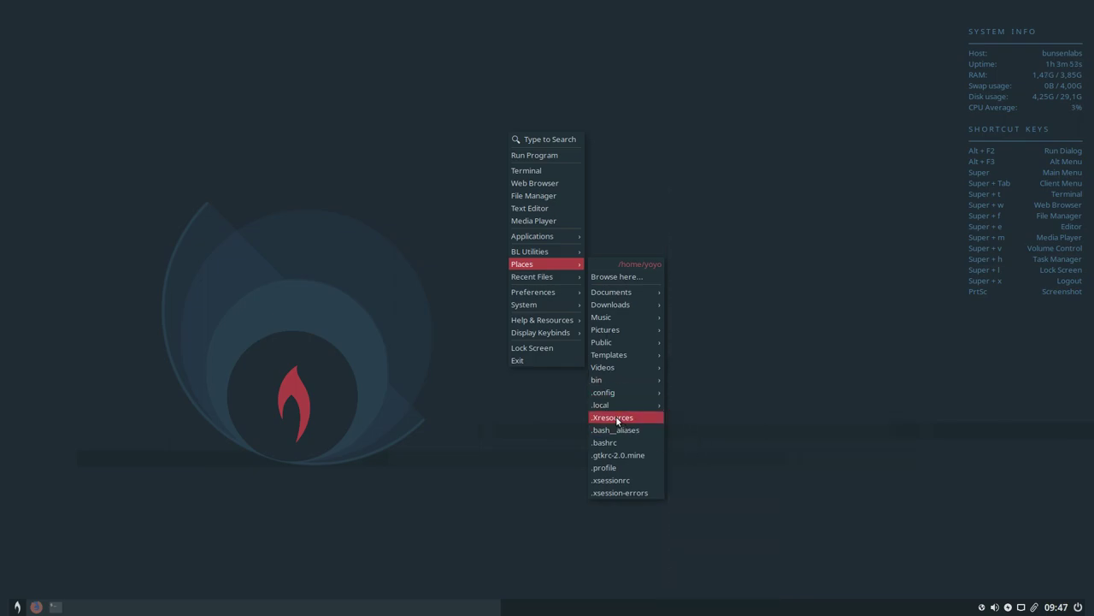
Open the BunsenLabs autostart file from Preferences, read through to its end, and close the file and Geany
mouse_move(542, 283)
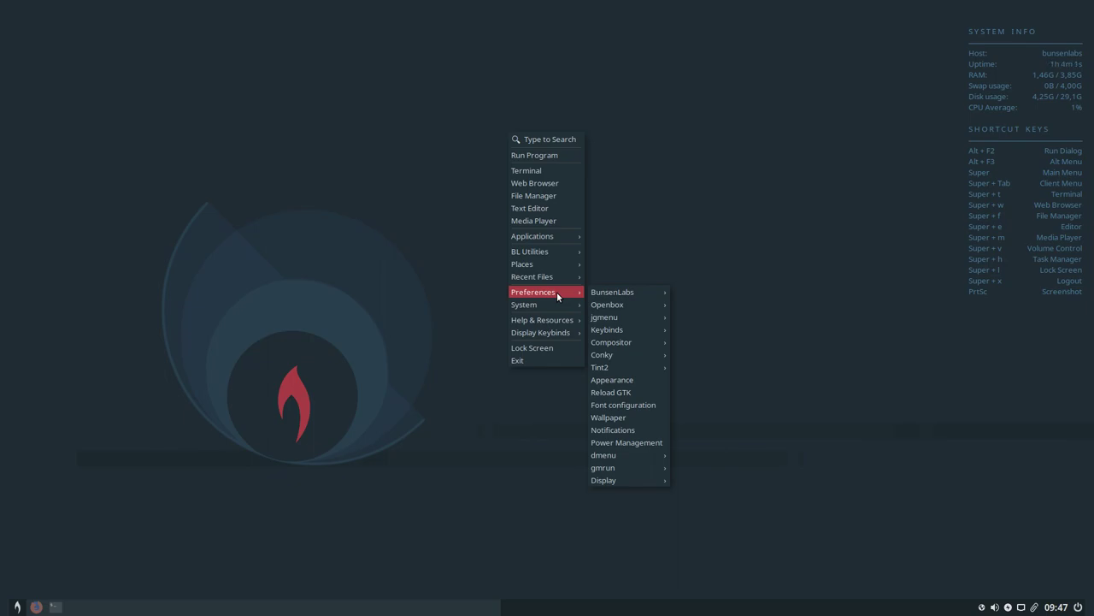
mouse_move(609, 295)
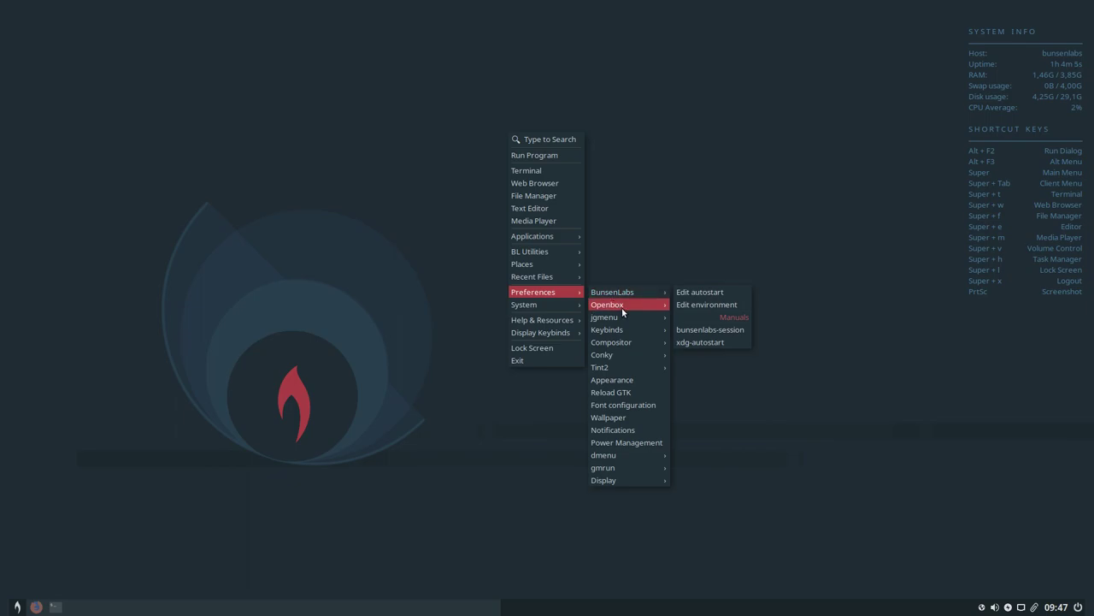
mouse_move(623, 312)
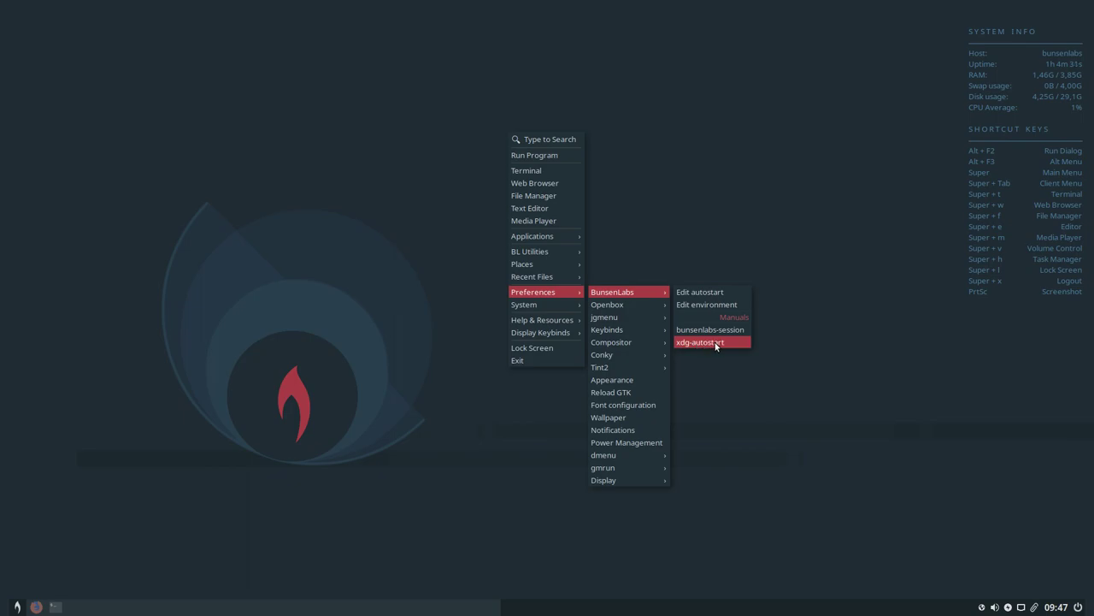
left_click(718, 293)
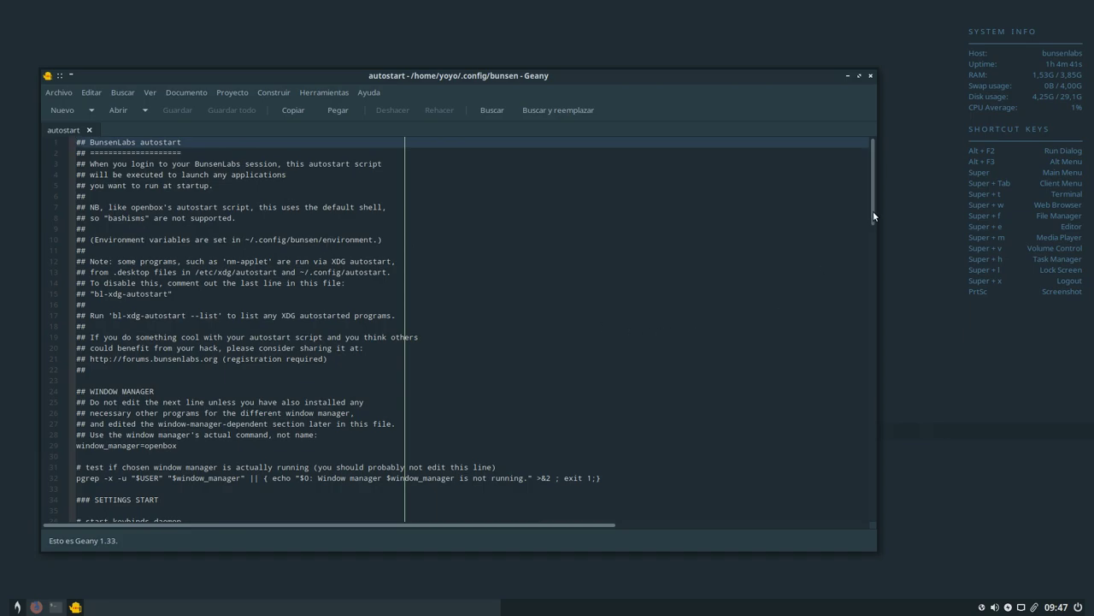
left_click_drag(873, 211, 844, 548)
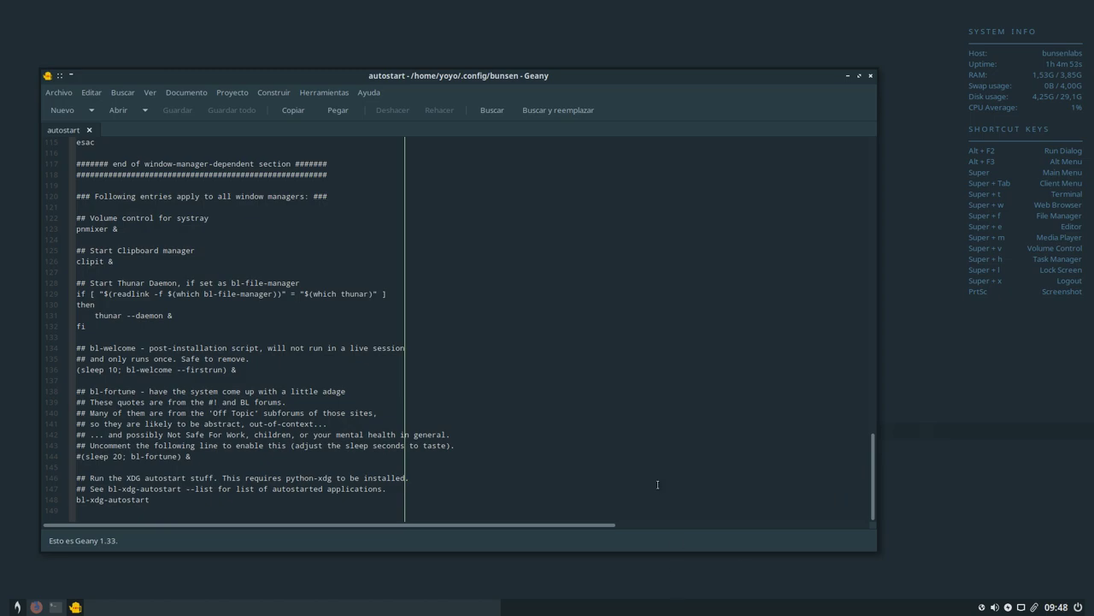
left_click(89, 131)
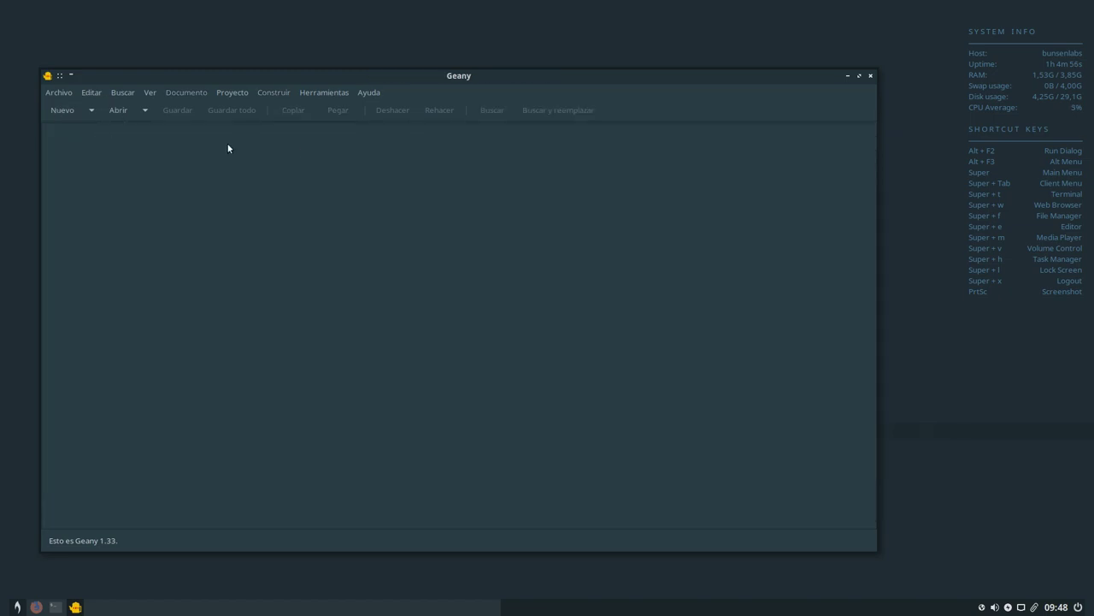
left_click(872, 76)
Open the Openbox configuration file bl-rc.xml from Preferences, look through its contents, and close the file and Geany
right_click(467, 126)
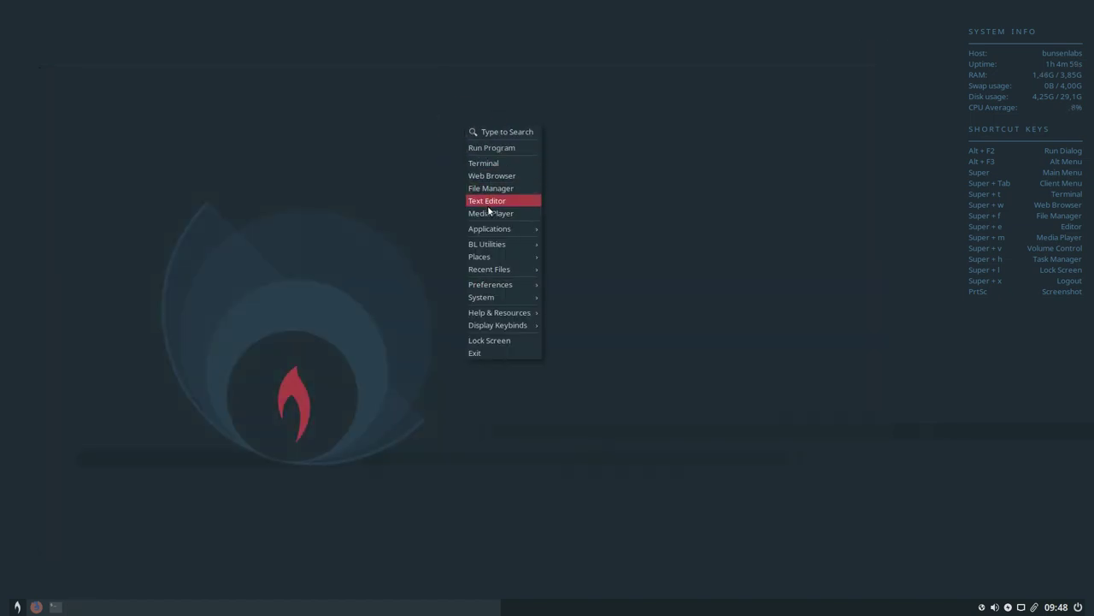
mouse_move(495, 285)
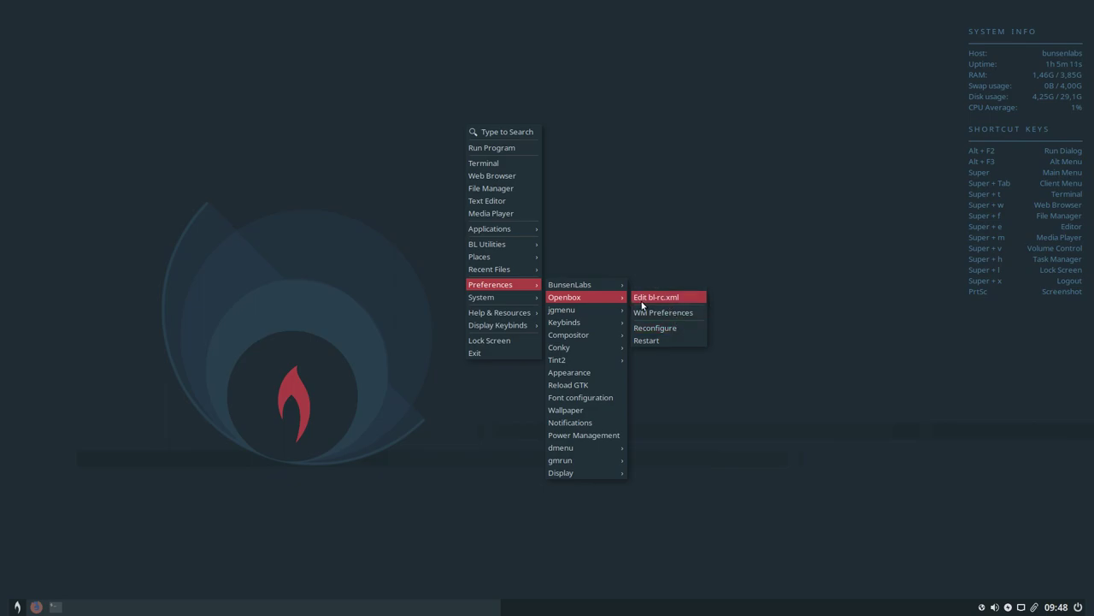
left_click(654, 313)
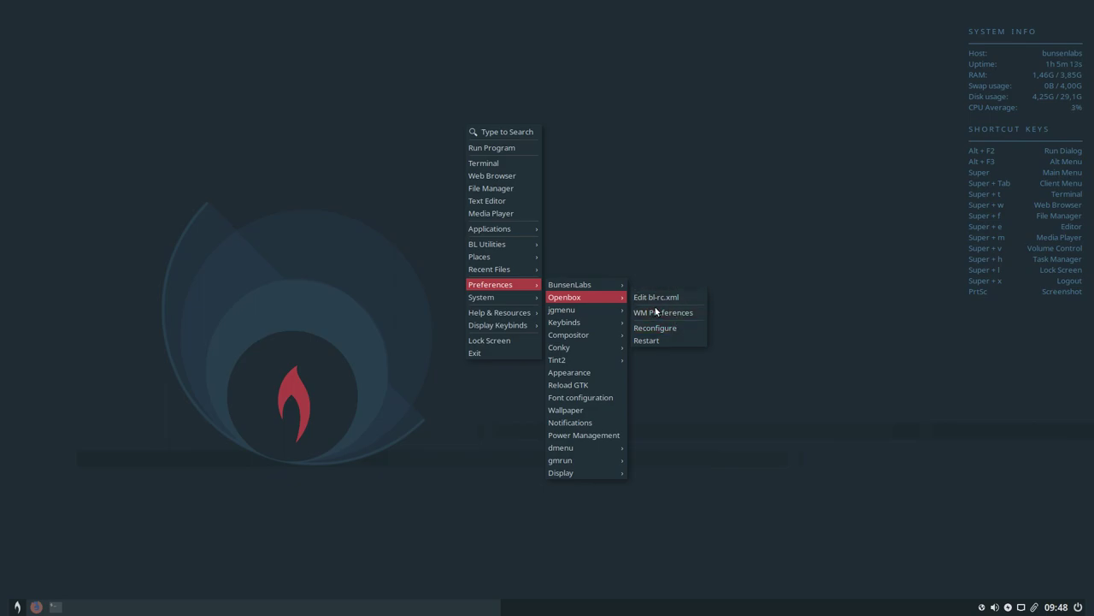
left_click(662, 298)
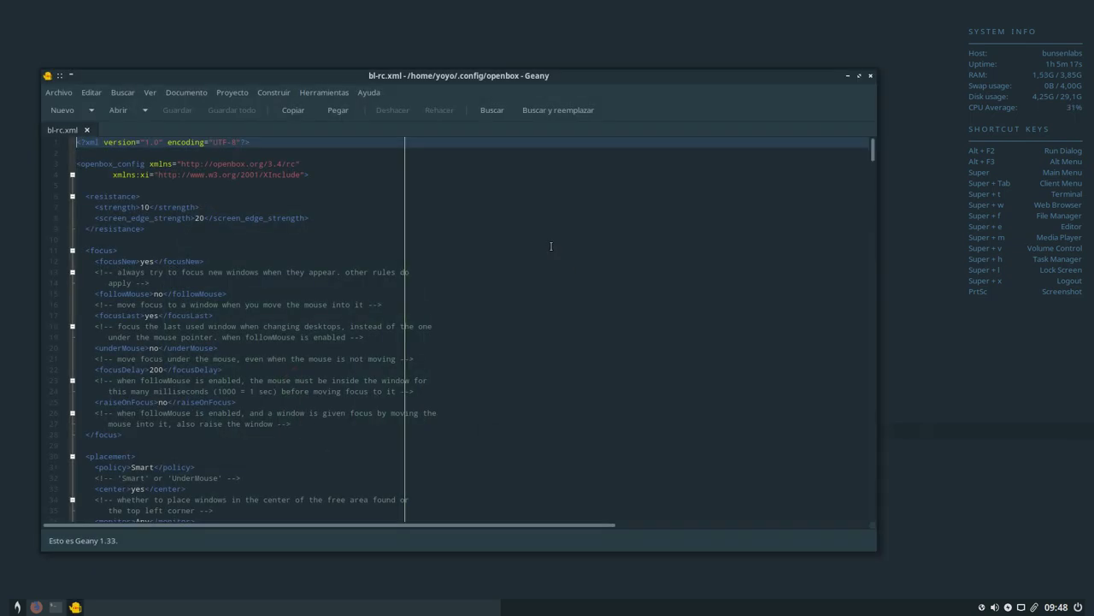
left_click_drag(873, 151, 855, 491)
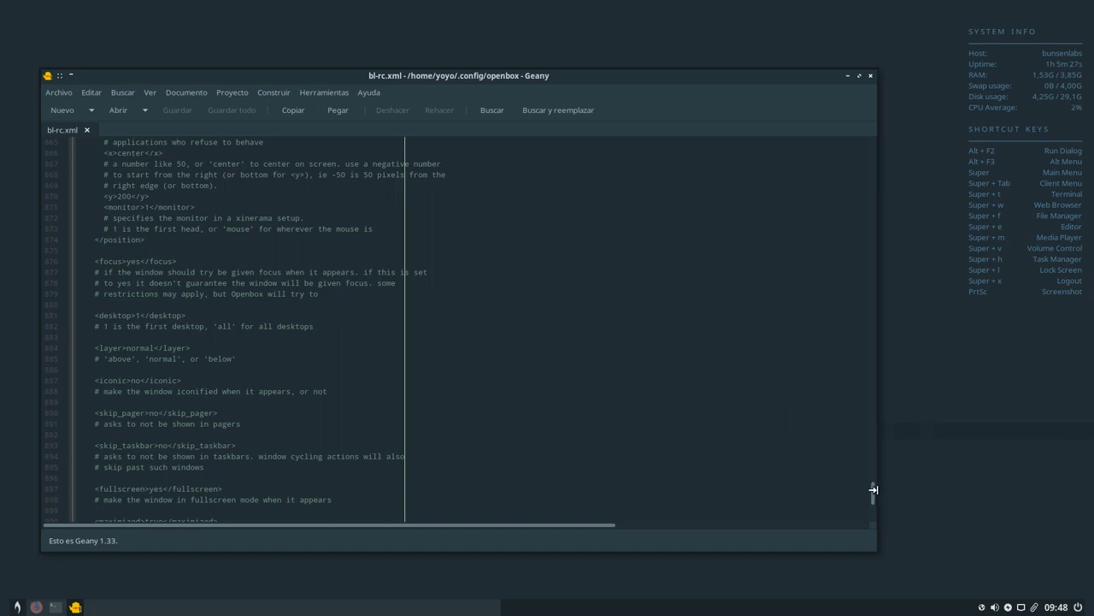
left_click_drag(873, 493, 843, 291)
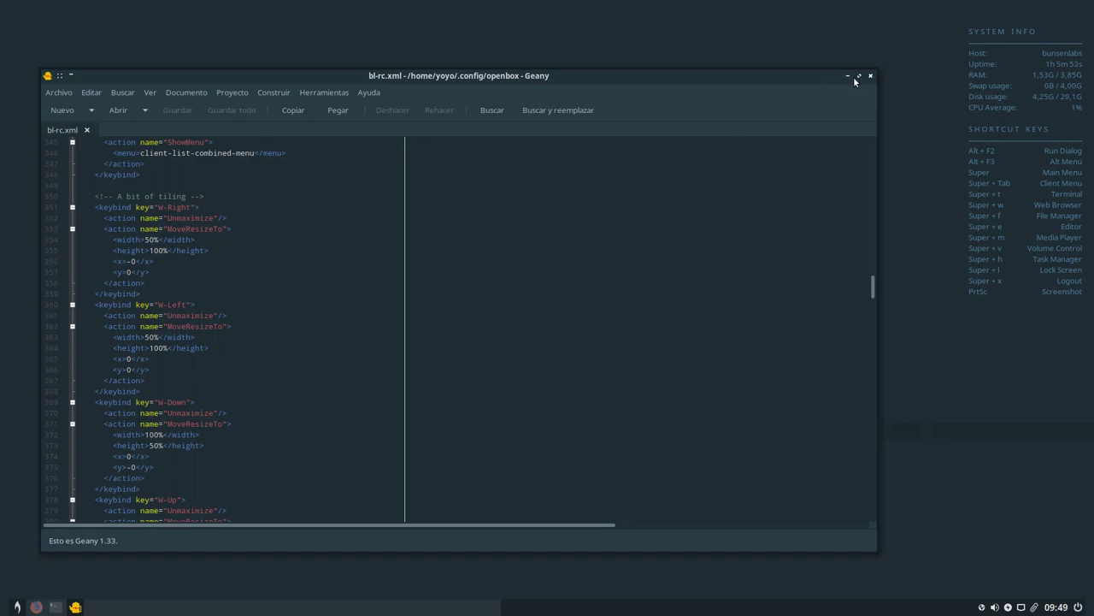
left_click(87, 130)
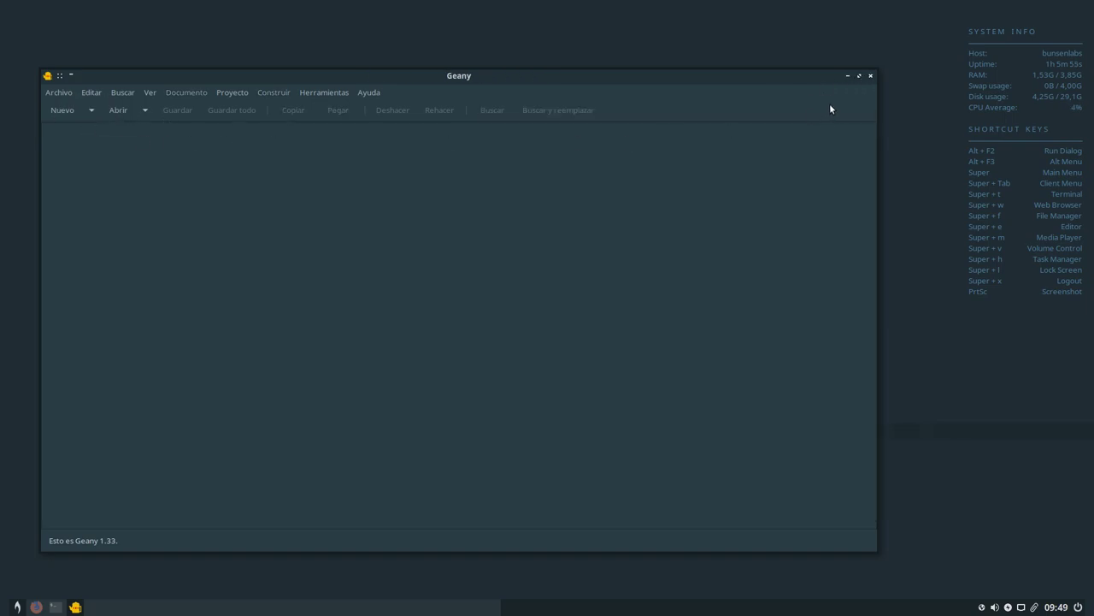
left_click(871, 76)
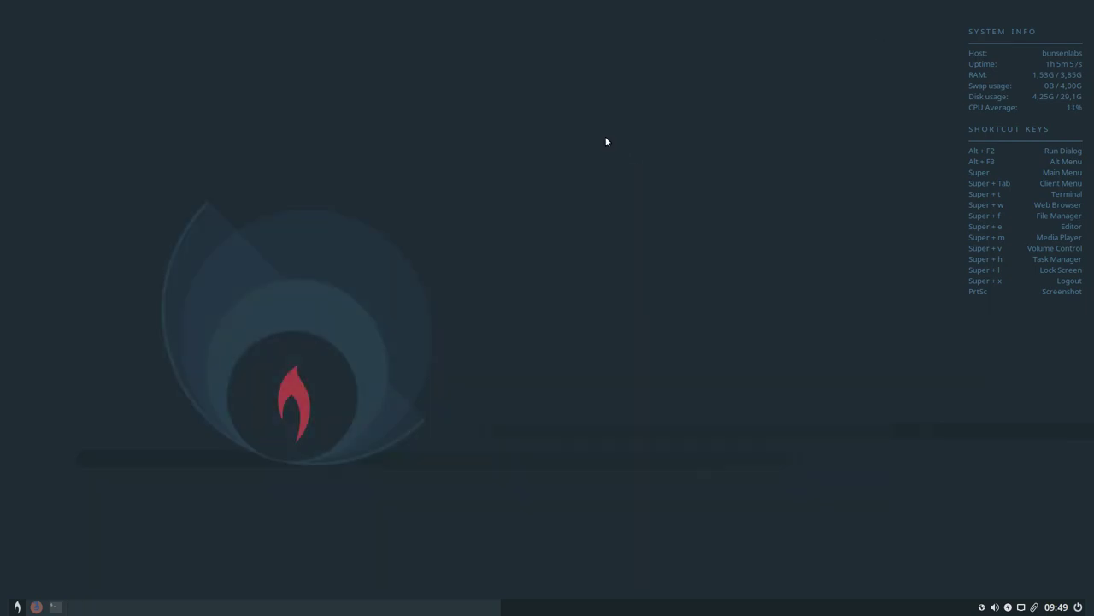
Open Tint2 Manager from Preferences to review the available tint2 configurations, and close it and the Gigolo window
right_click(490, 117)
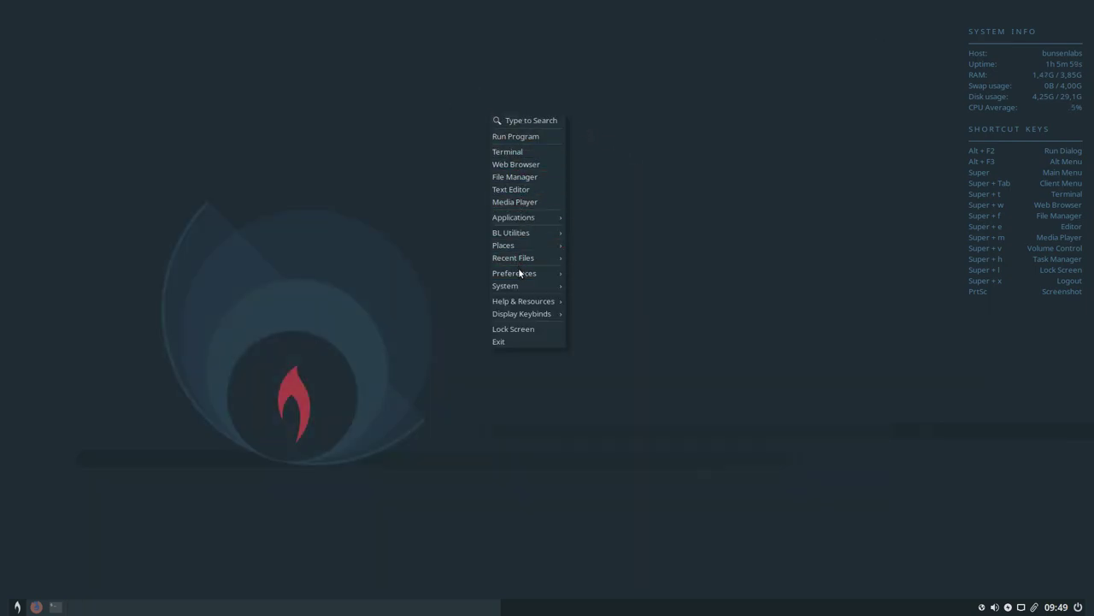
mouse_move(520, 272)
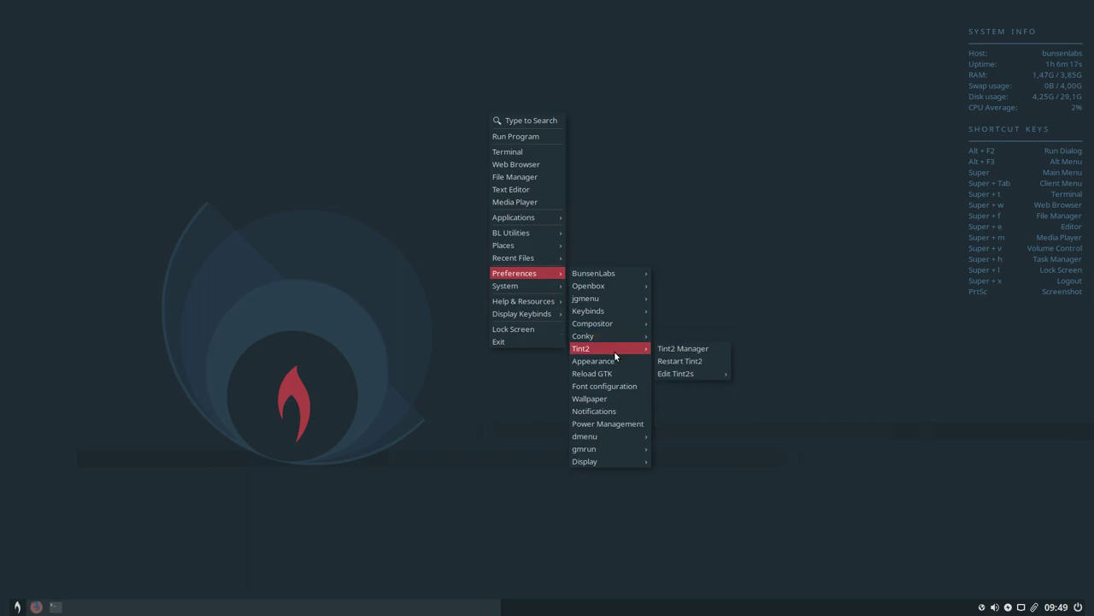
left_click(683, 348)
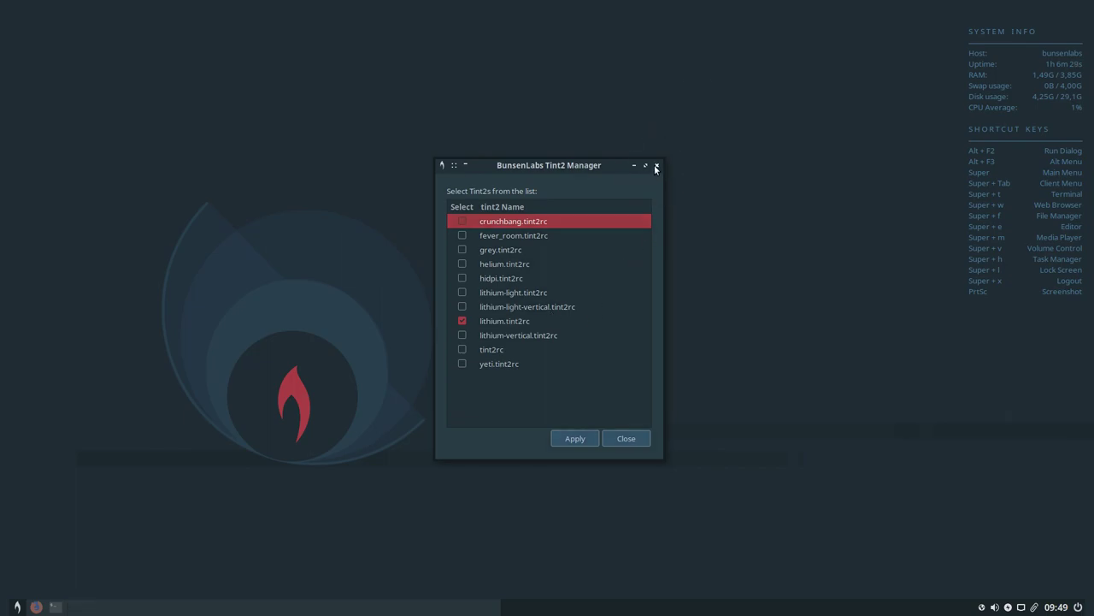
left_click(626, 447)
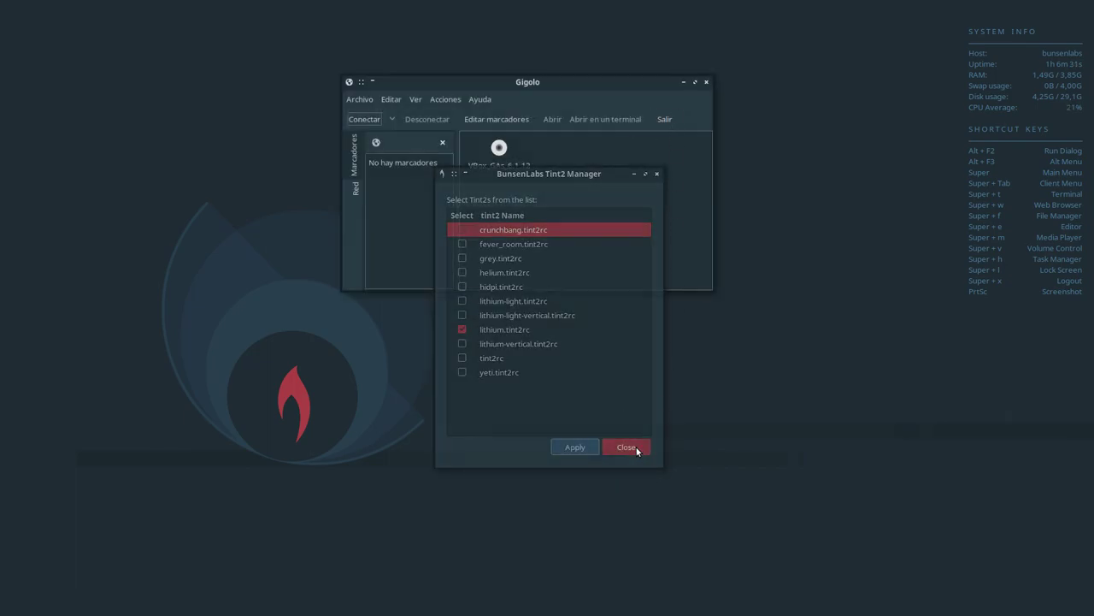
left_click(706, 81)
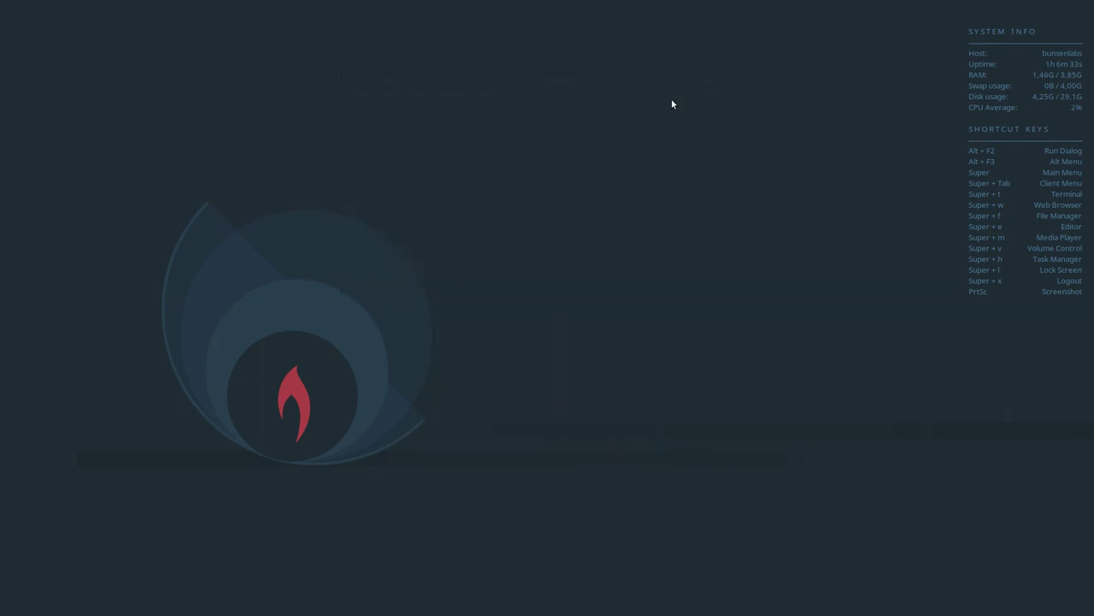
Open Appearance from Preferences, enlarge its window to review the control themes, icon themes and color settings, and close it without applying changes
right_click(557, 112)
mouse_move(574, 273)
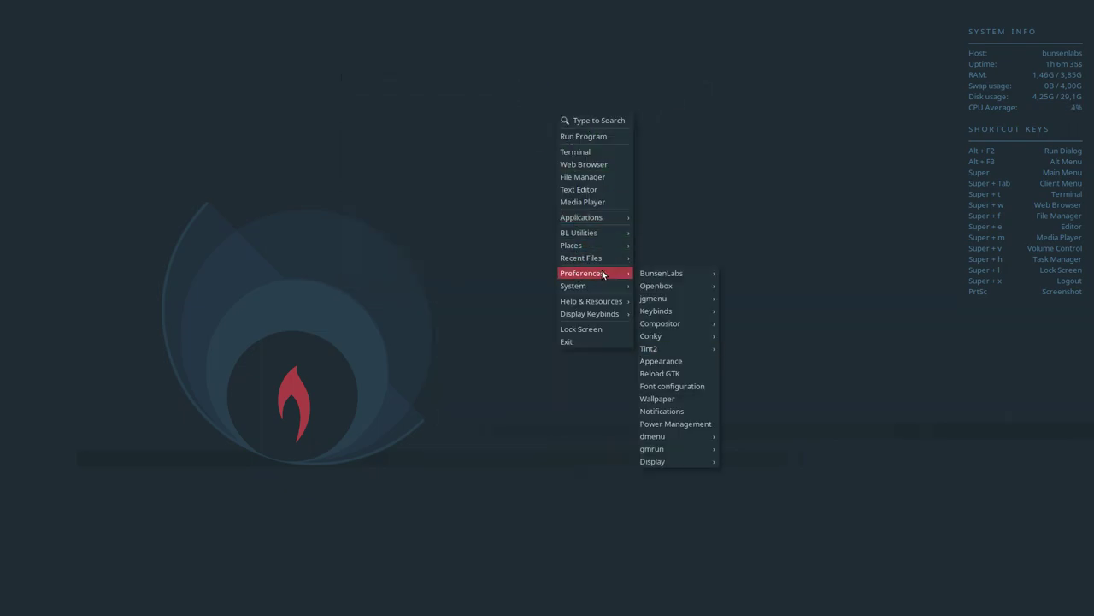
left_click(671, 363)
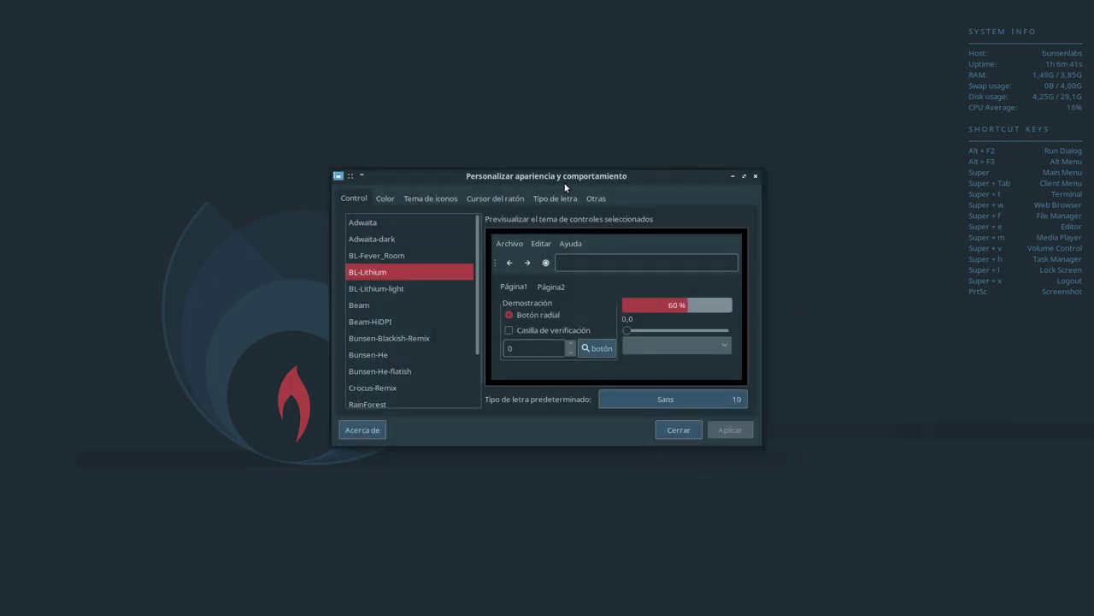
left_click_drag(627, 175, 542, 120)
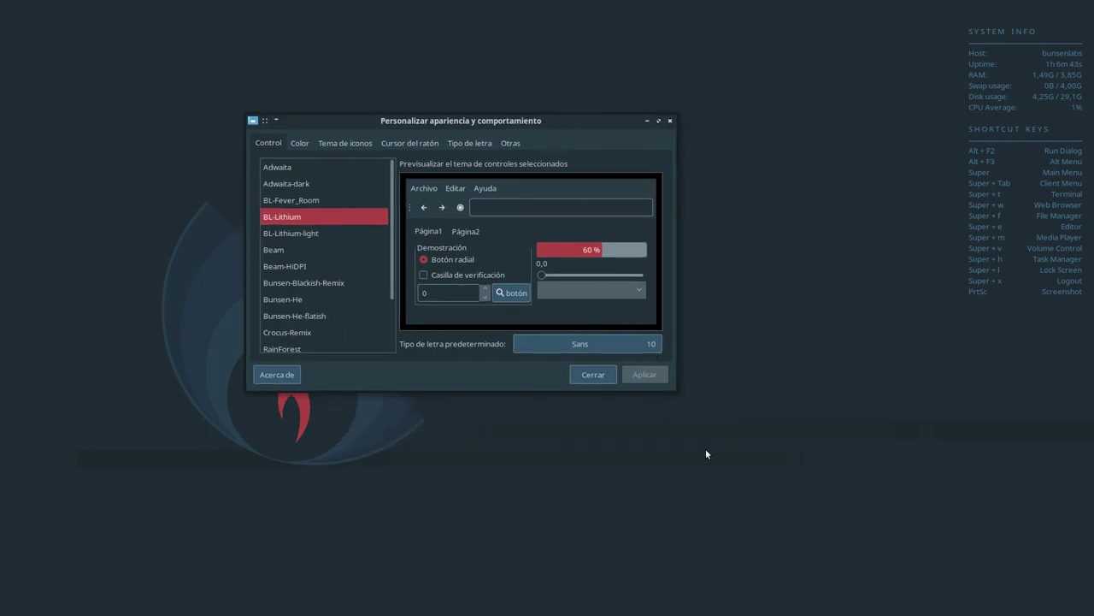
left_click_drag(676, 393, 862, 536)
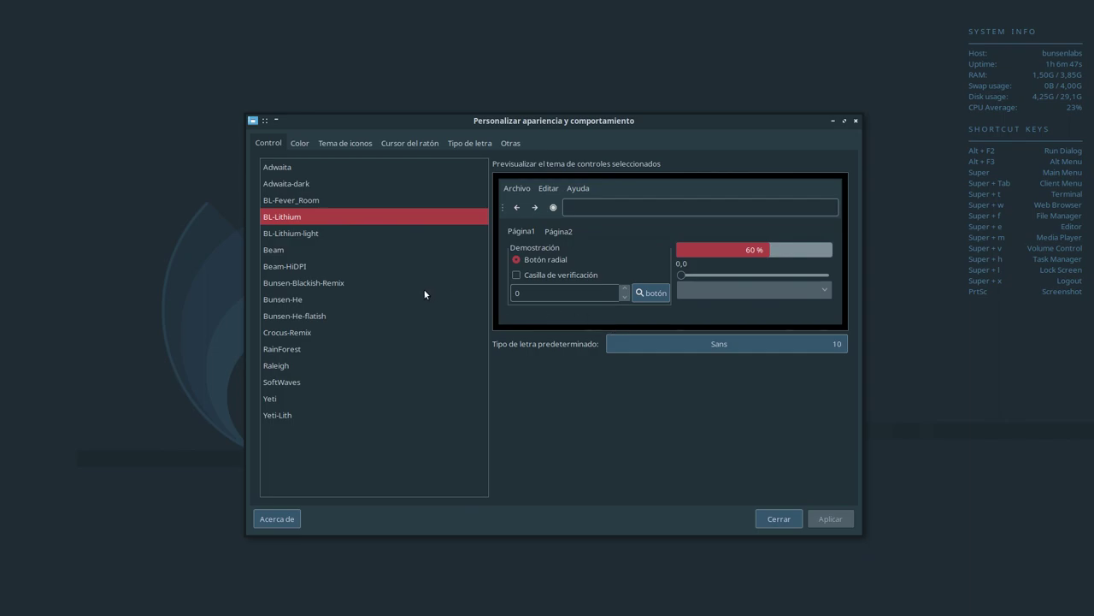
left_click(350, 144)
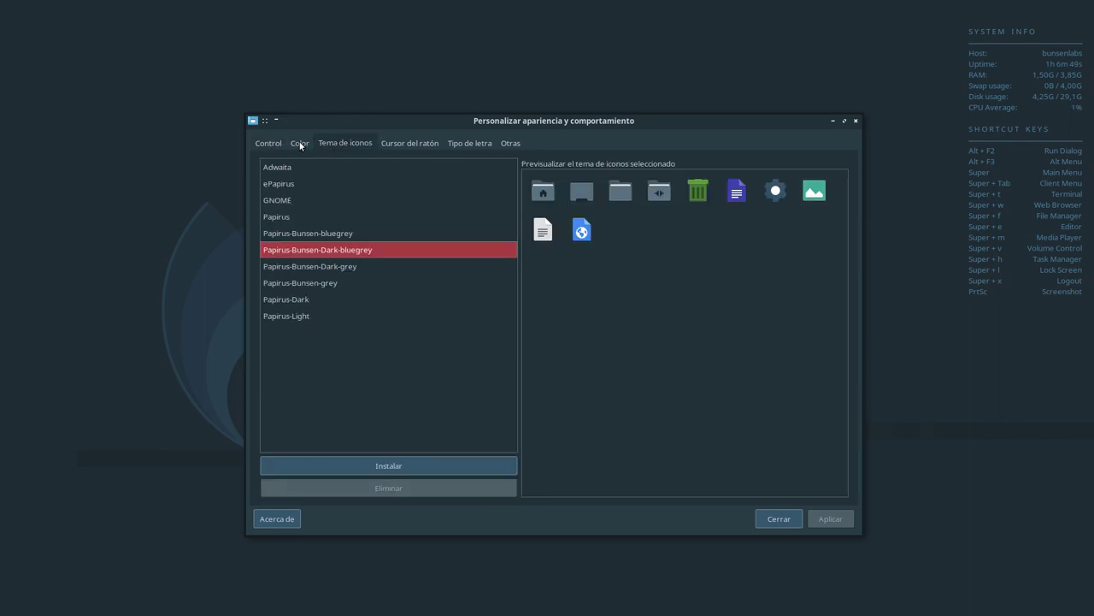
left_click(300, 143)
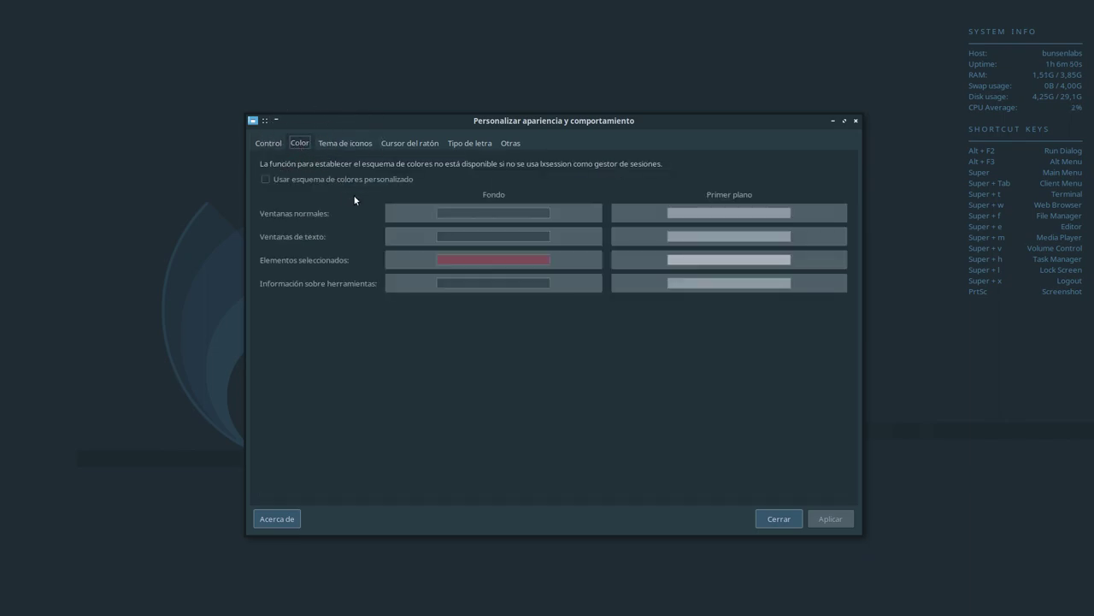
left_click(778, 519)
Browse the dmenu, gmrun and Display entries under Preferences and the administration tools under System
right_click(538, 115)
mouse_move(572, 274)
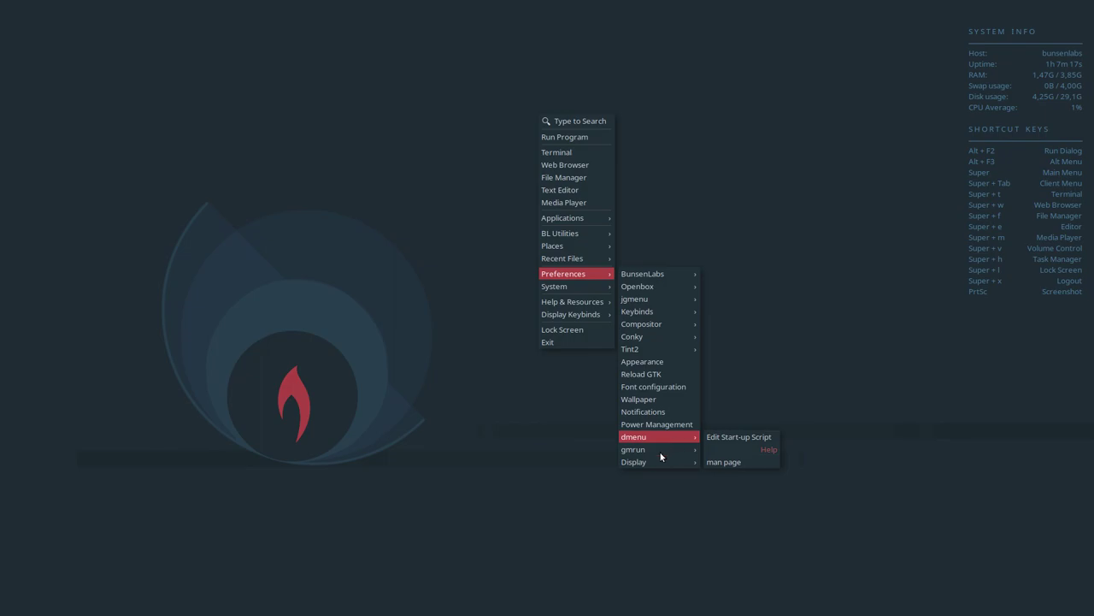
mouse_move(656, 453)
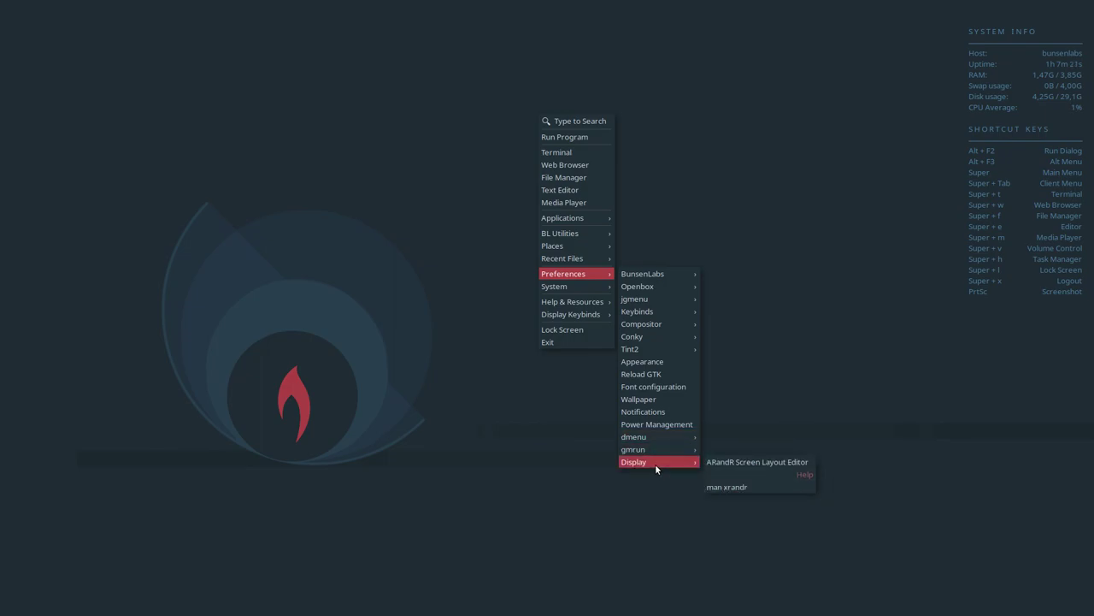
mouse_move(572, 288)
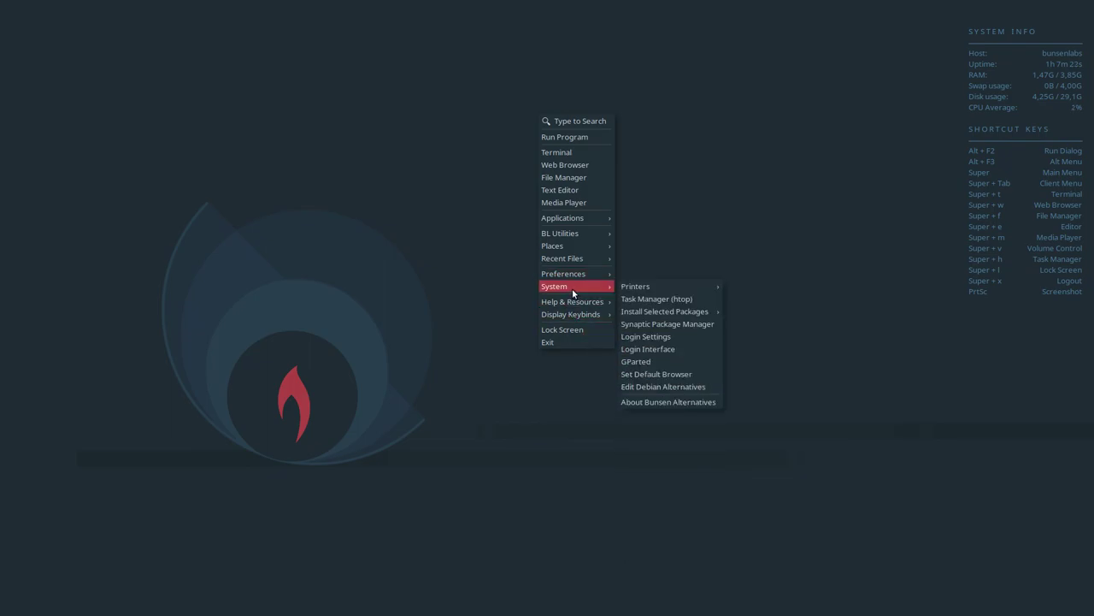
mouse_move(657, 285)
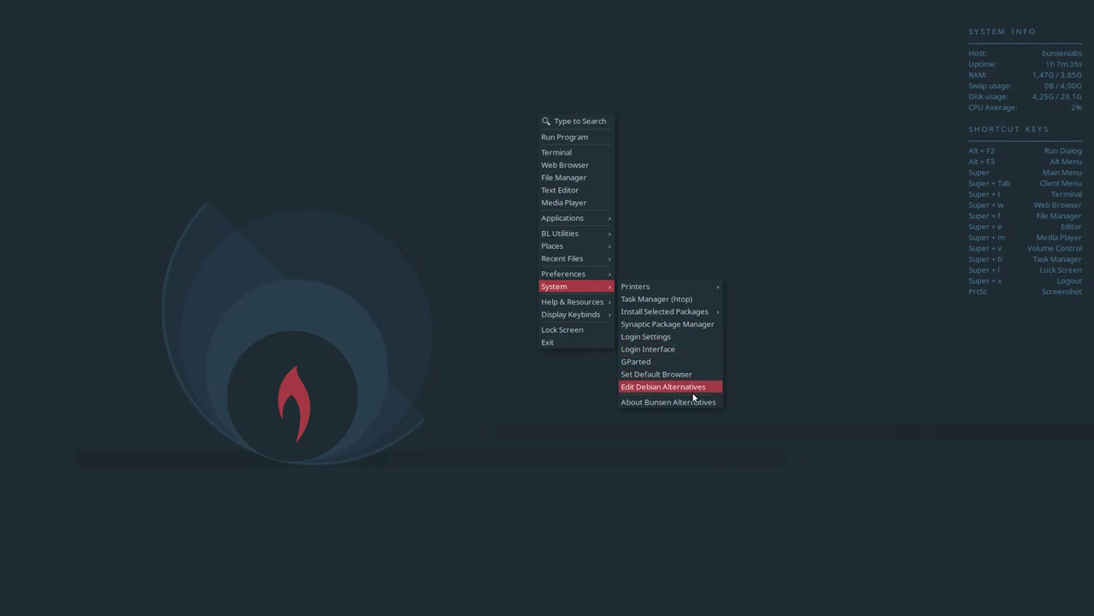
Browse the Help & Resources entries, including Theme Resources, Openbox and Debian, and dismiss the desktop menu
mouse_move(579, 306)
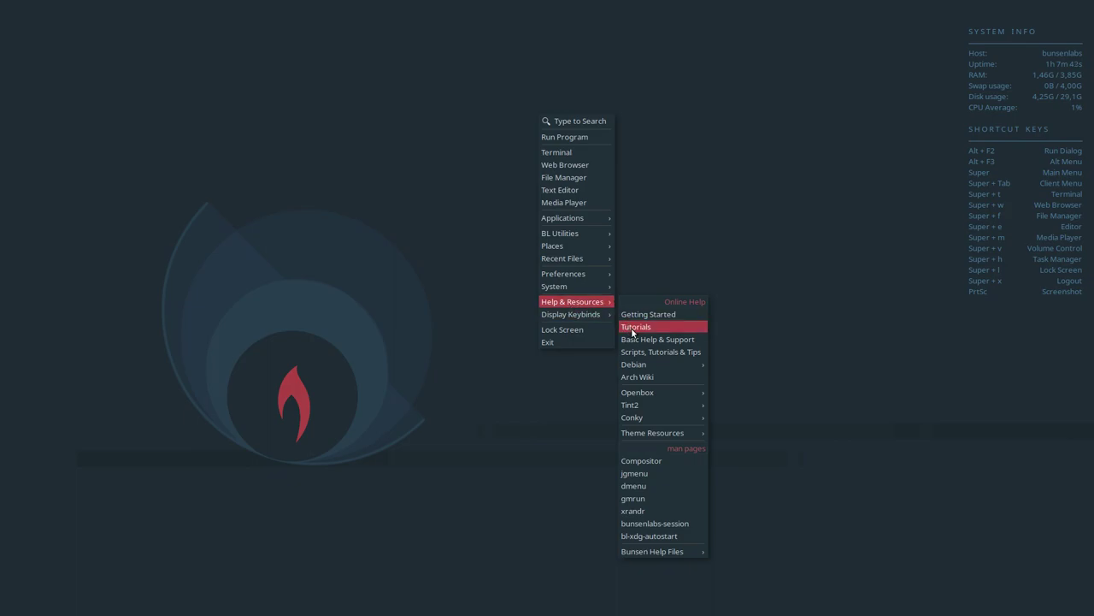
mouse_move(650, 433)
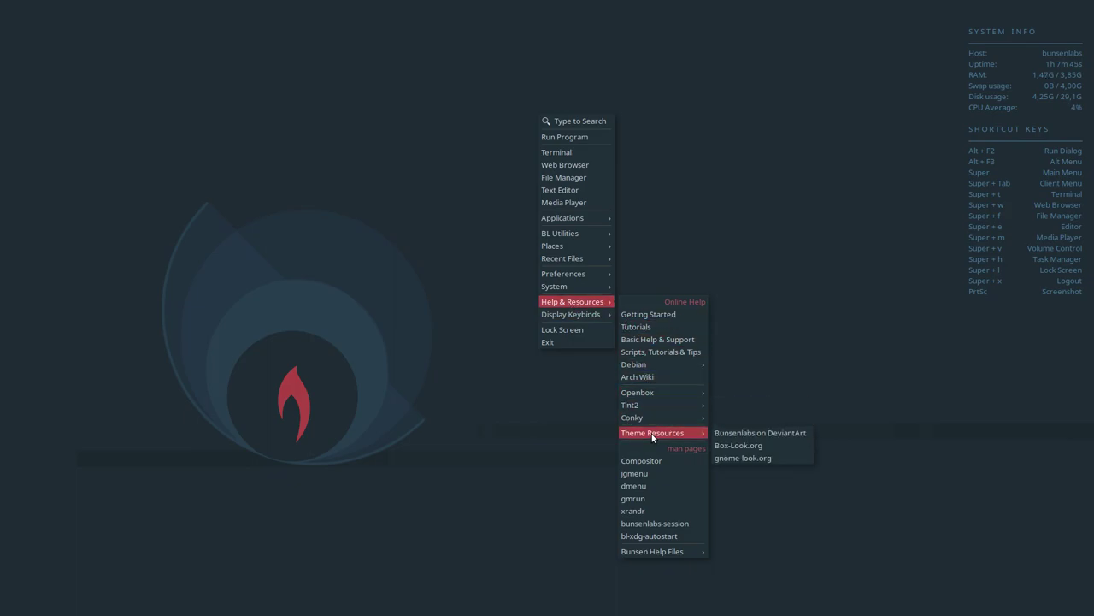
mouse_move(652, 394)
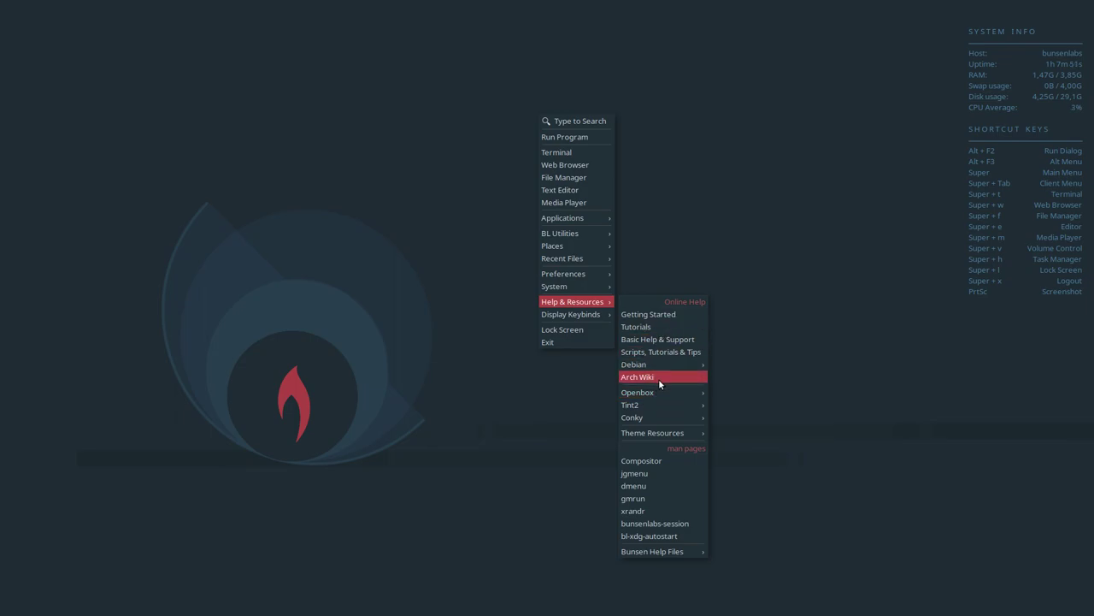
mouse_move(666, 366)
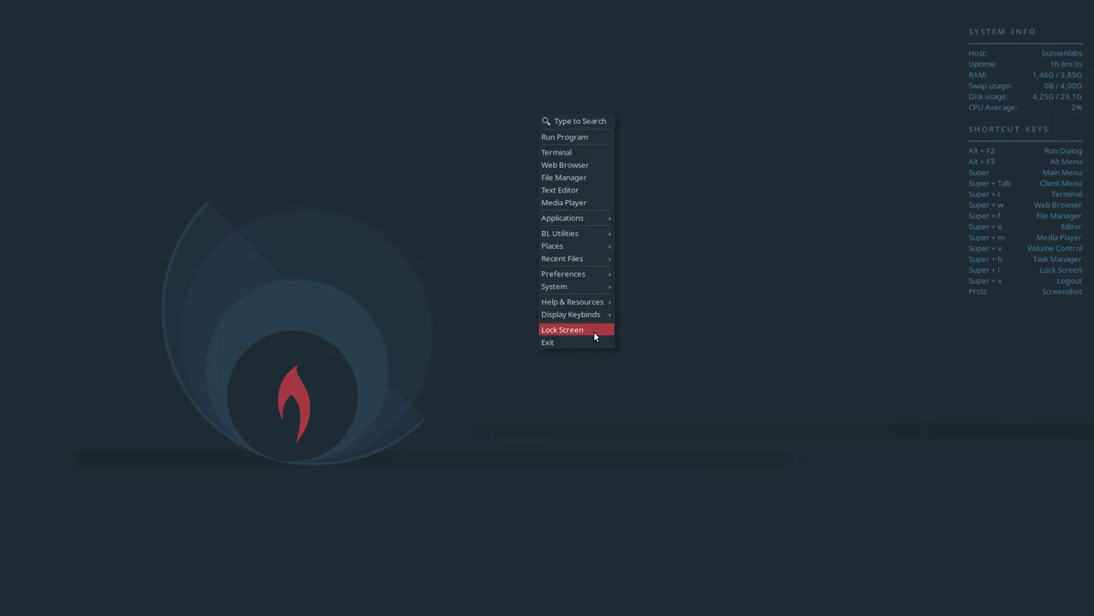
left_click(585, 435)
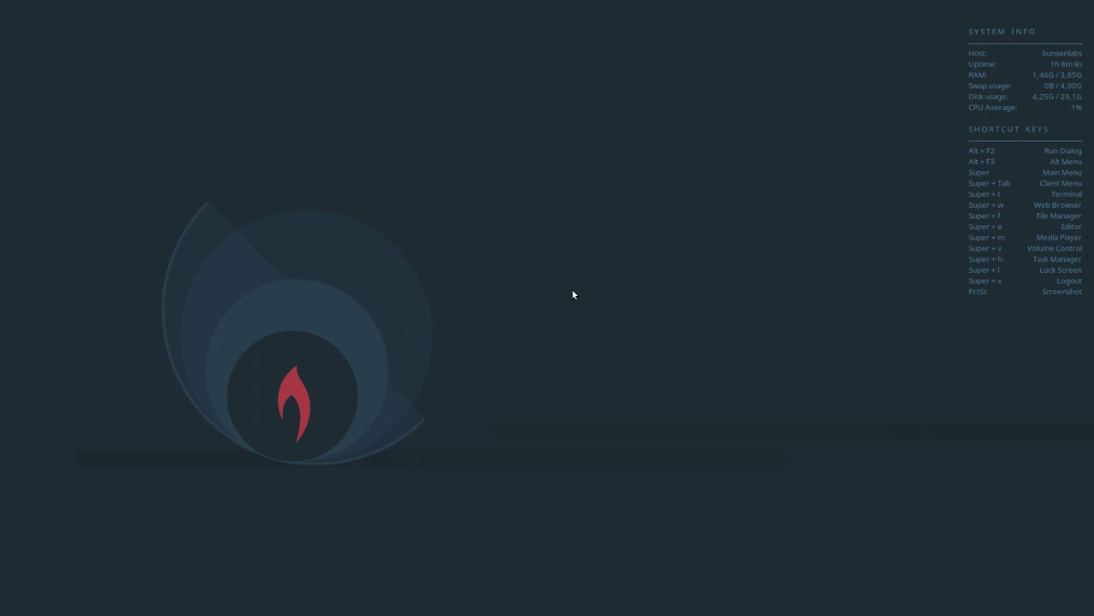
Look at the Recent Files list in the desktop menu and dismiss the menu
right_click(592, 126)
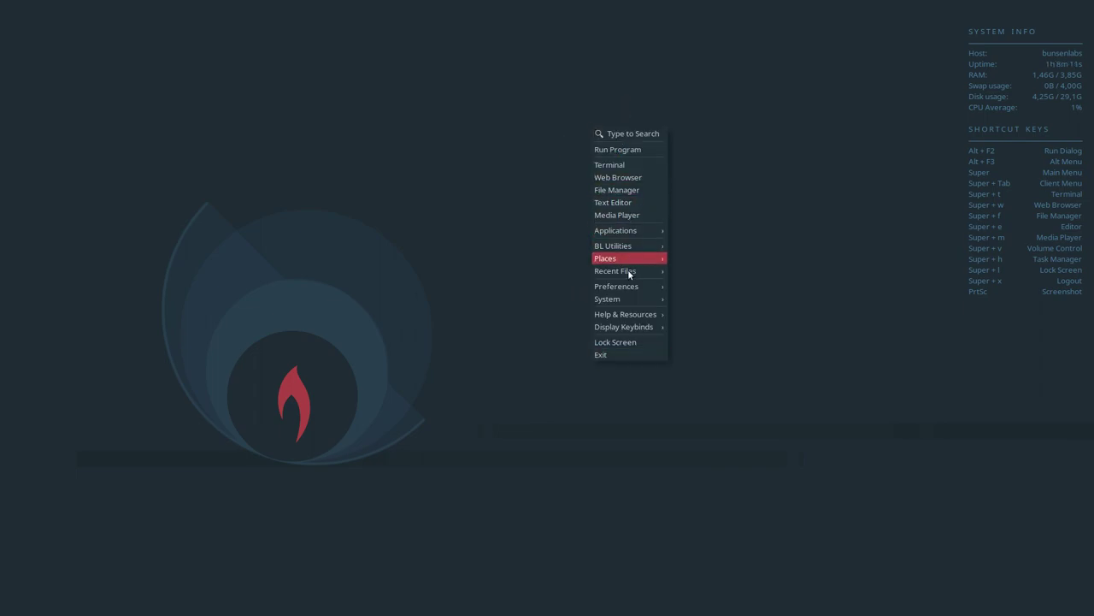
mouse_move(628, 274)
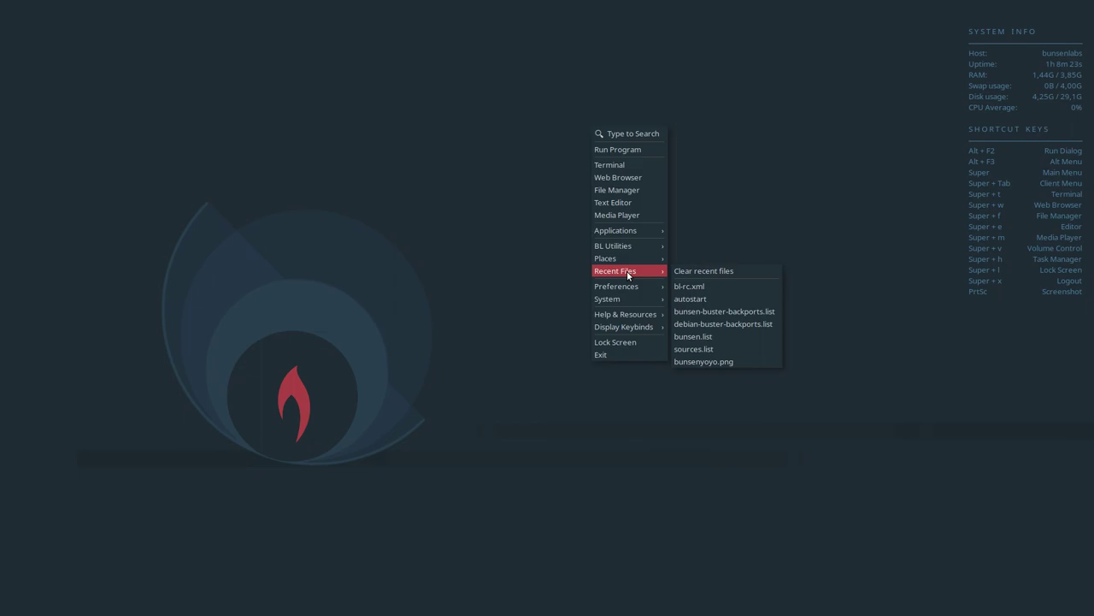
left_click(487, 196)
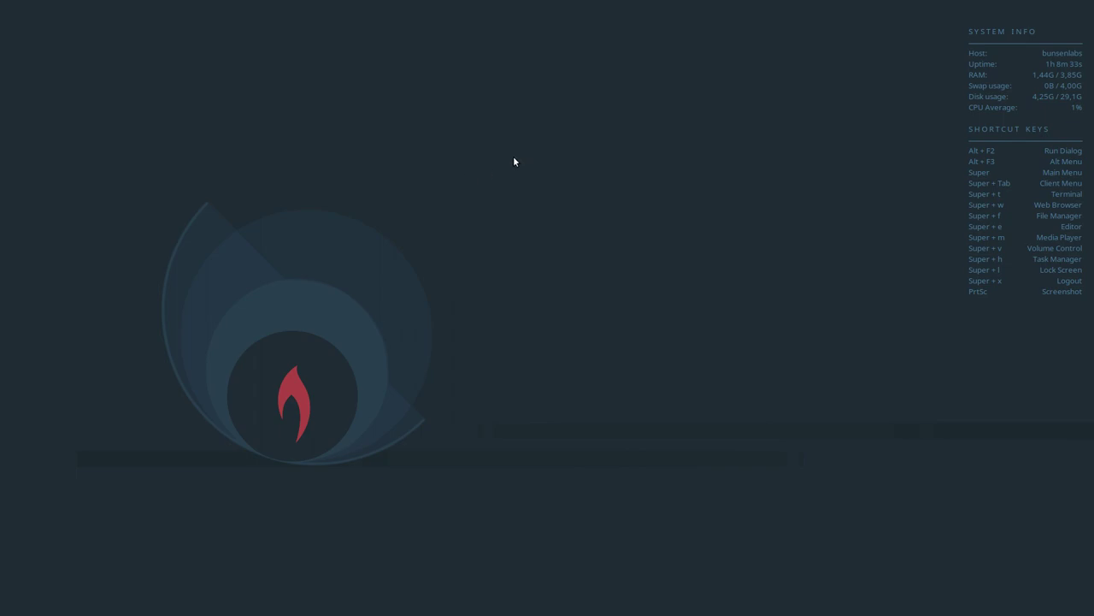
right_click(513, 158)
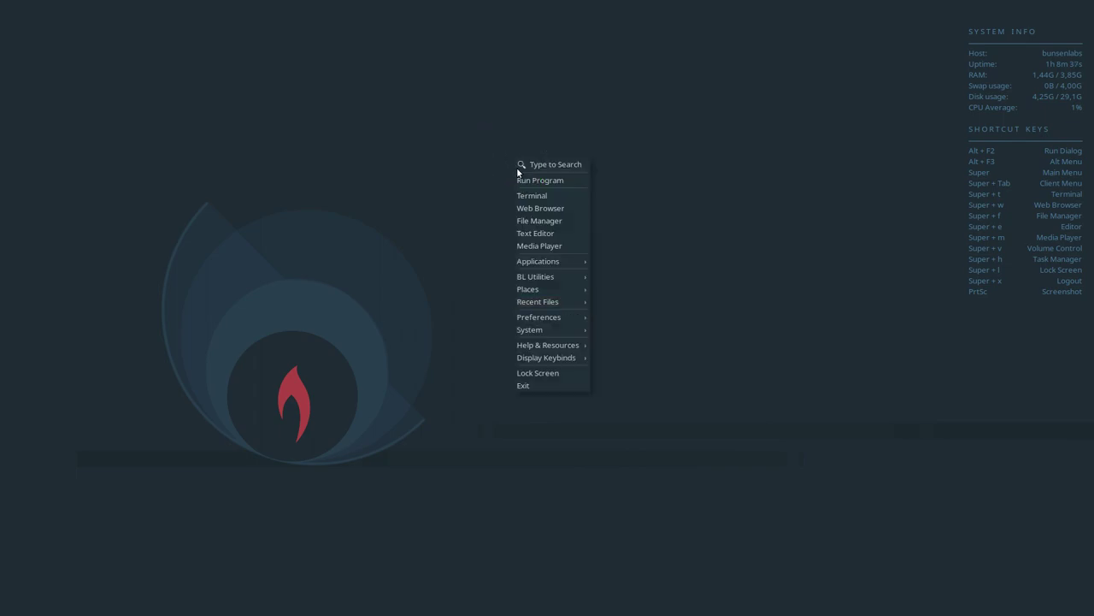
left_click(402, 128)
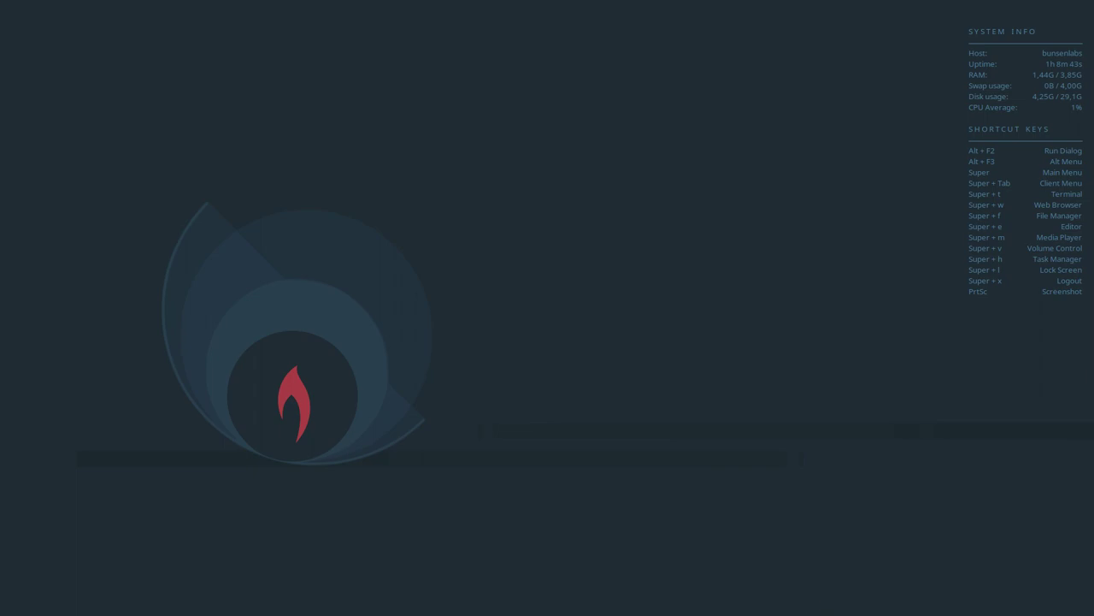
right_click(690, 306)
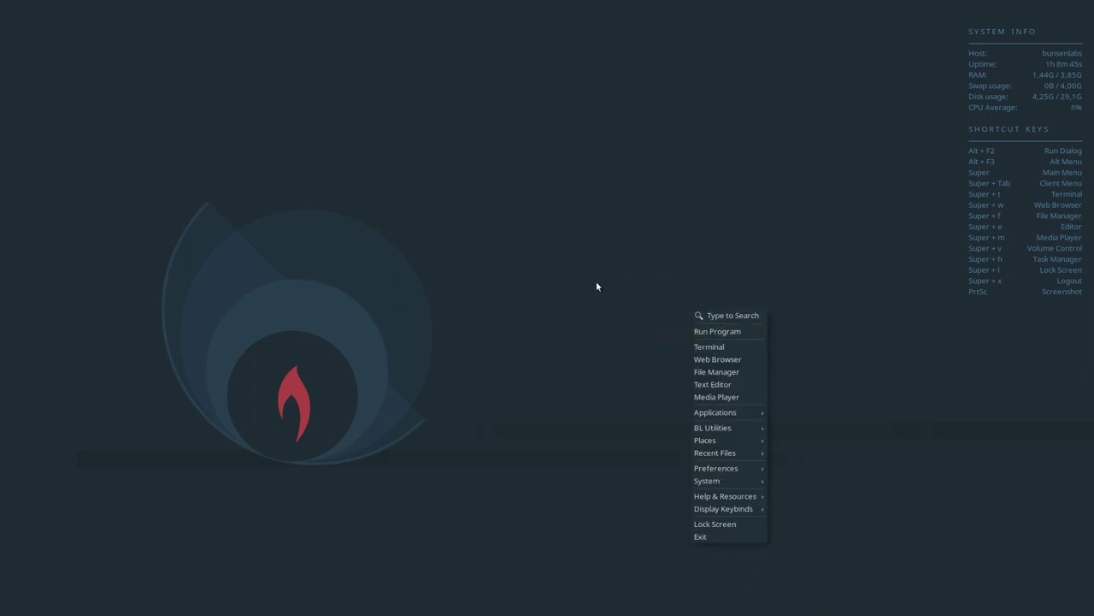
left_click(590, 257)
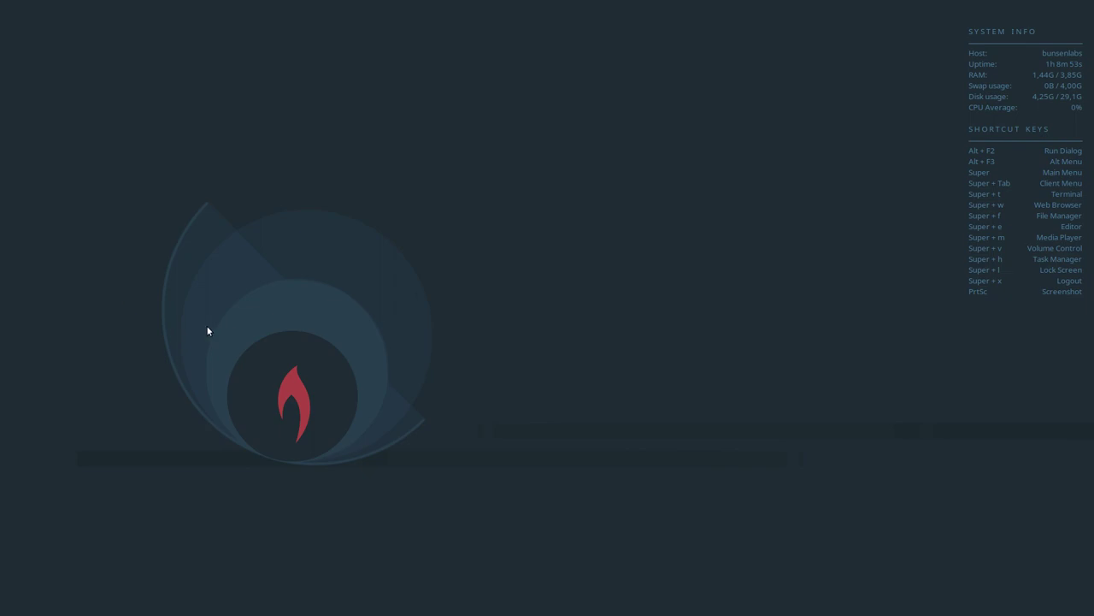
Look through the System, Preferences, Tint2, BL Utilities and Applications submenus of the desktop menu for a way to start the panel, and dismiss it
right_click(663, 307)
mouse_move(690, 437)
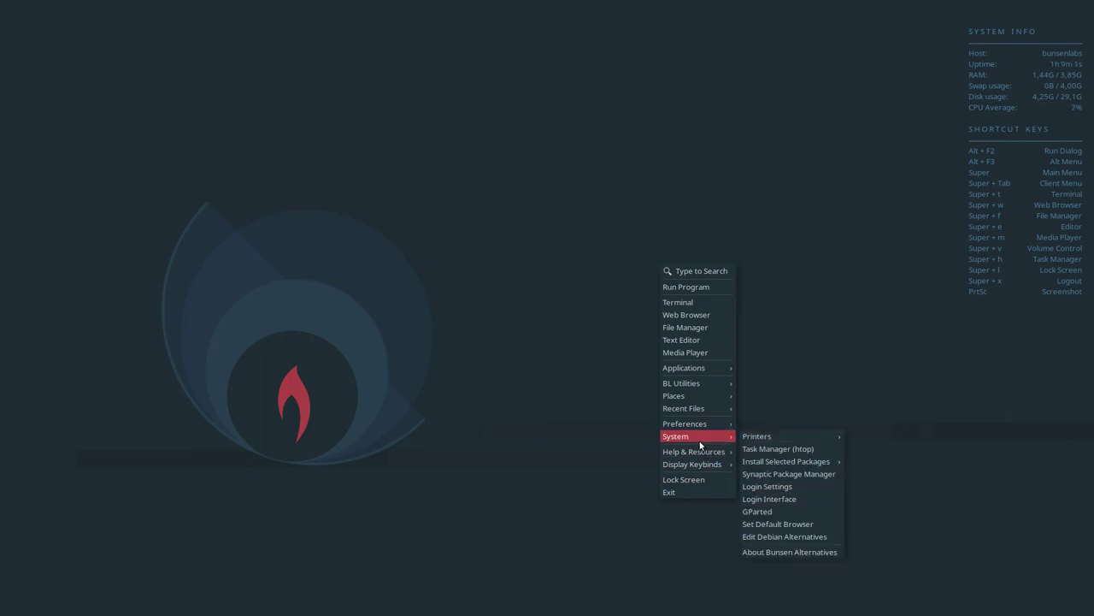
mouse_move(703, 411)
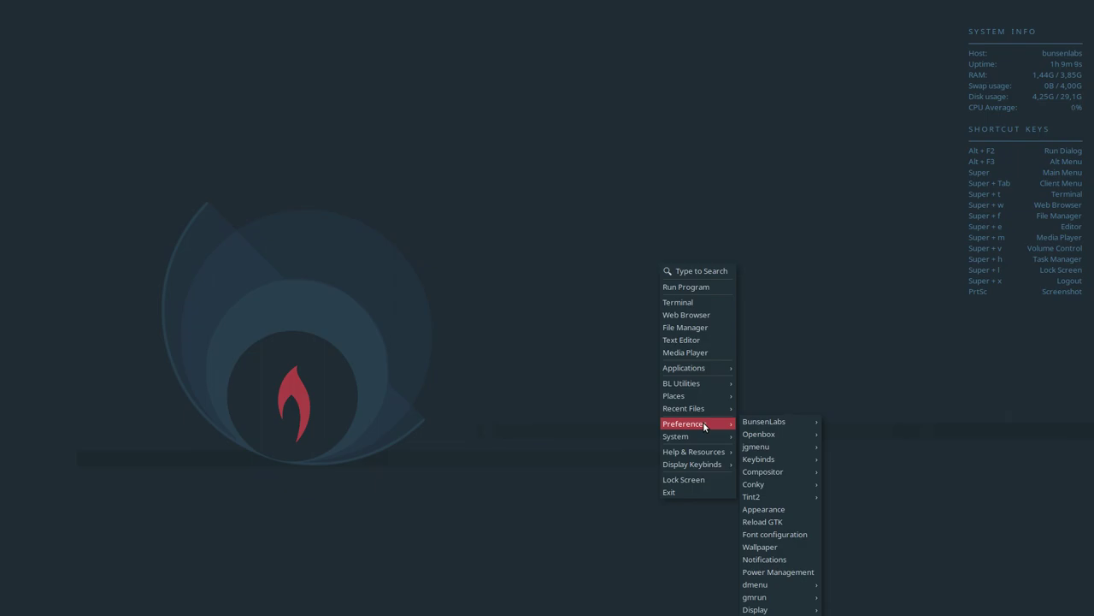
mouse_move(755, 496)
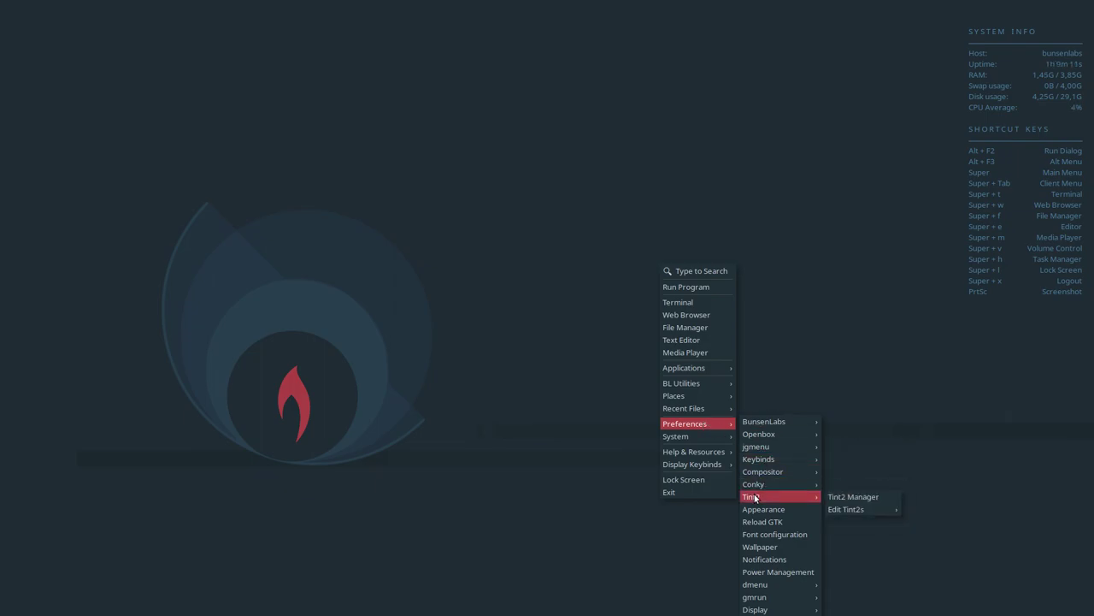
mouse_move(705, 389)
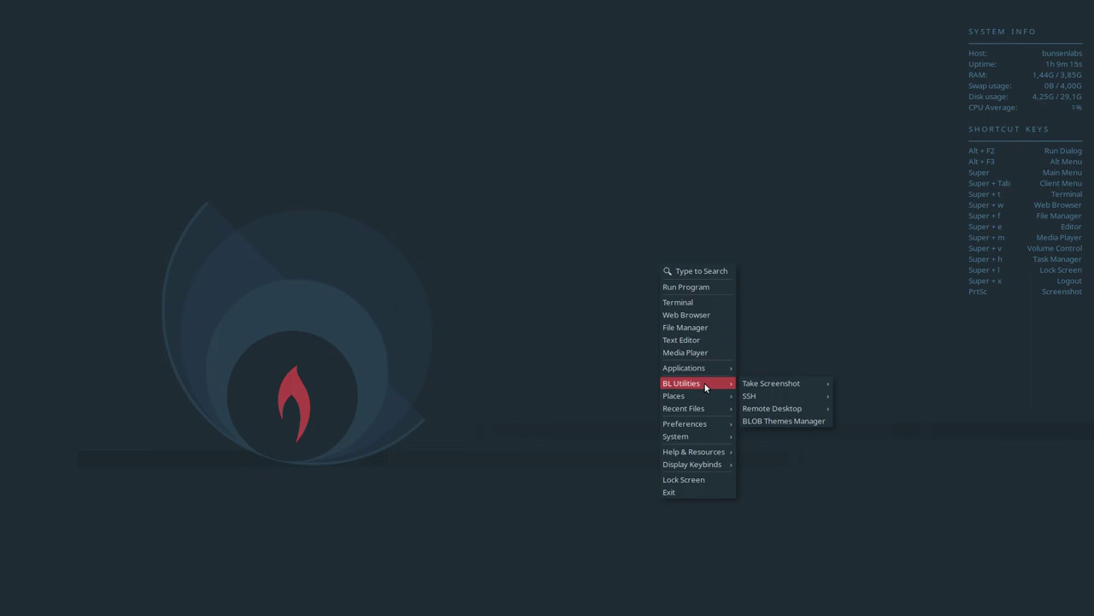
mouse_move(708, 370)
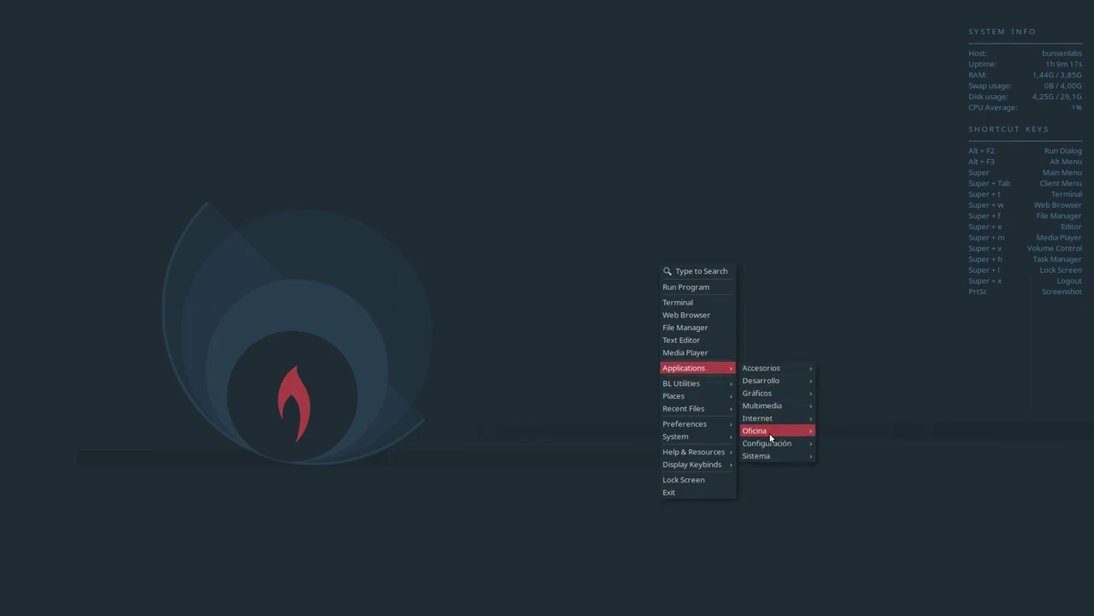
mouse_move(769, 457)
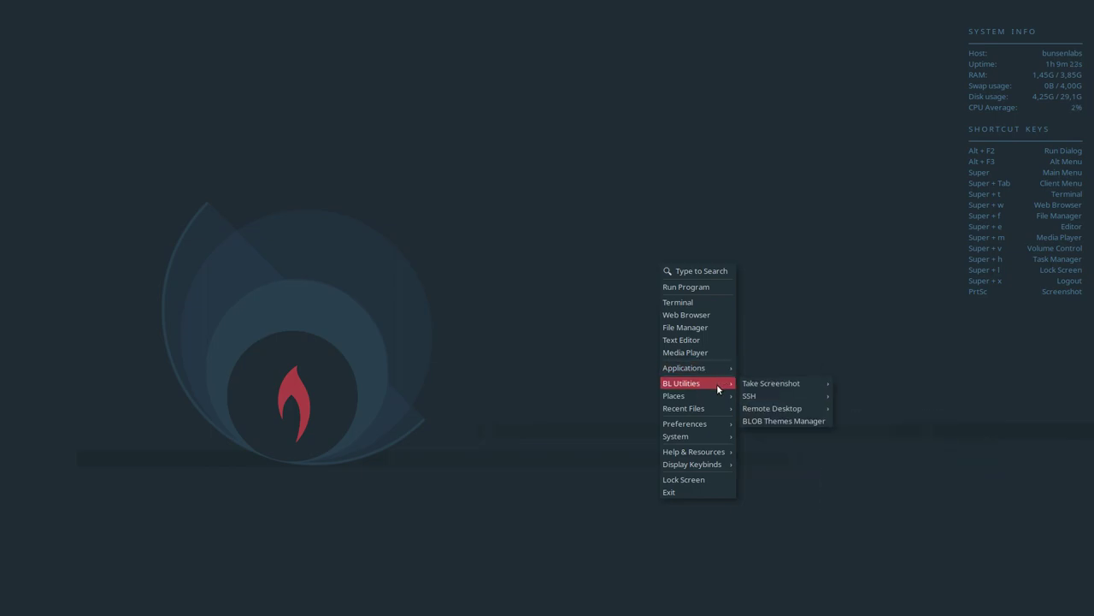
mouse_move(749, 389)
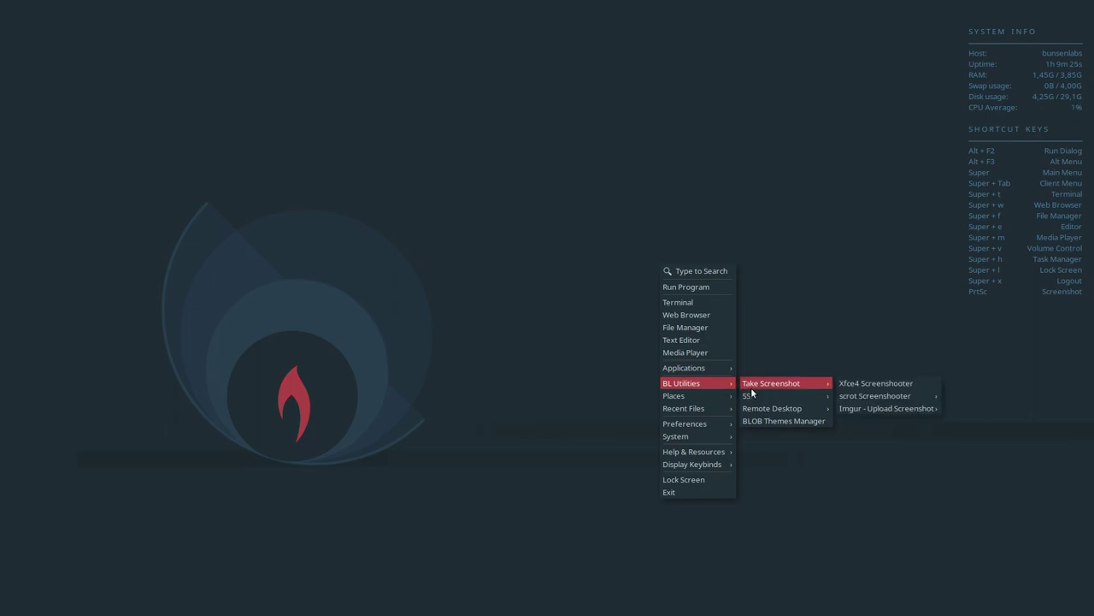
left_click(508, 476)
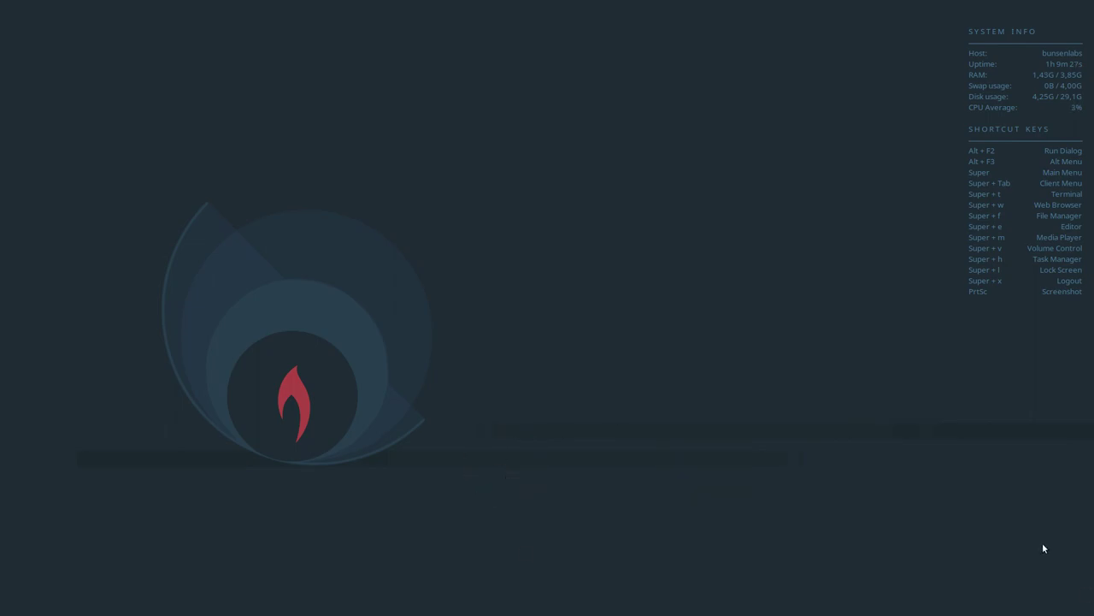
Launch Tint2 from the Sistema category of Applications to bring back the desktop panel
right_click(453, 593)
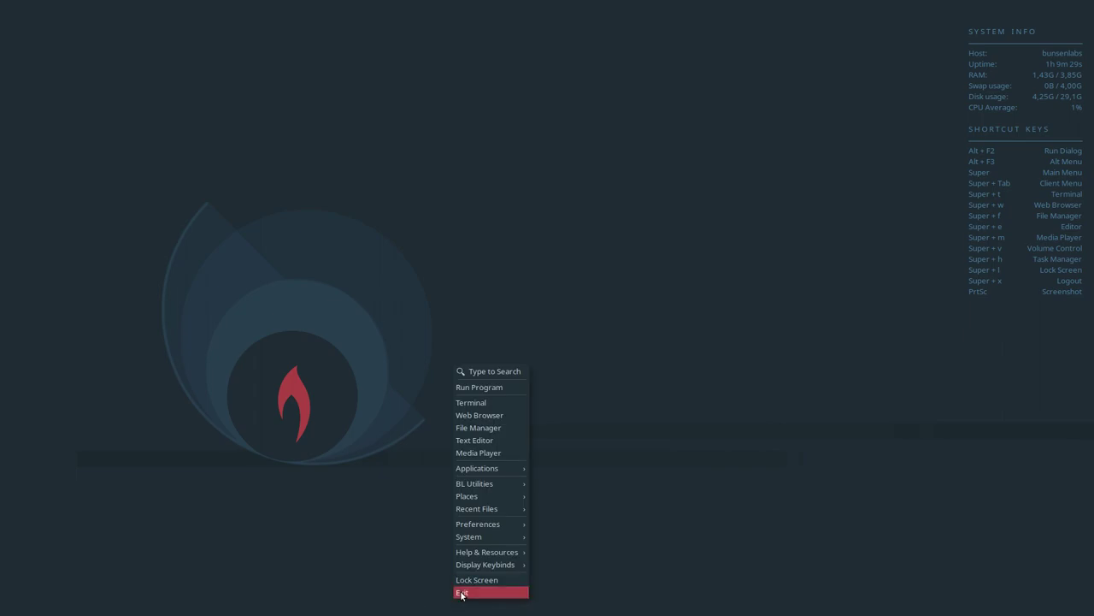
mouse_move(477, 568)
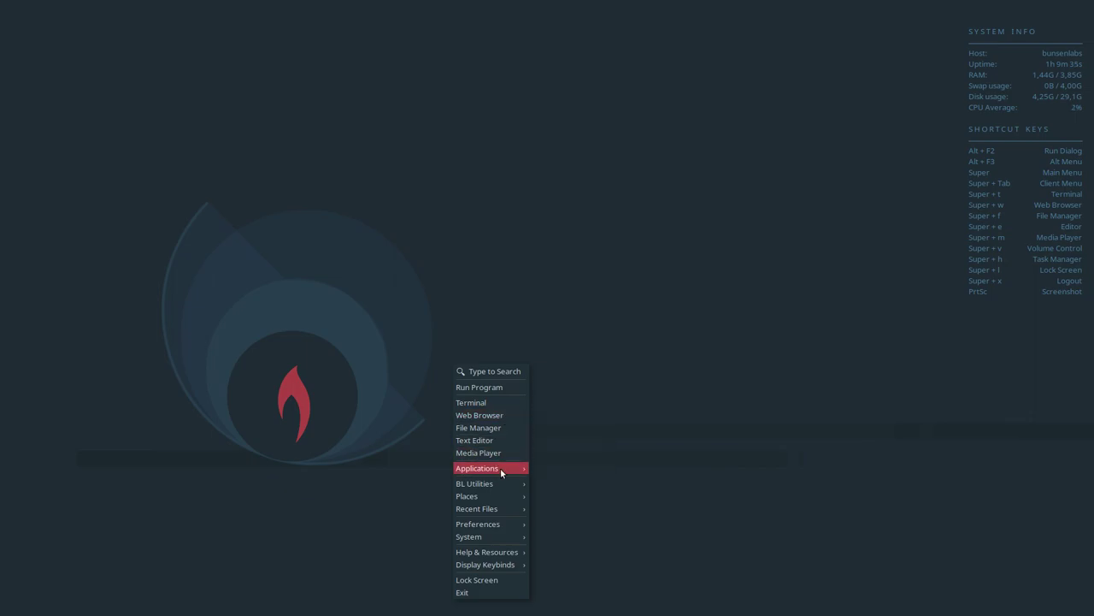
mouse_move(500, 468)
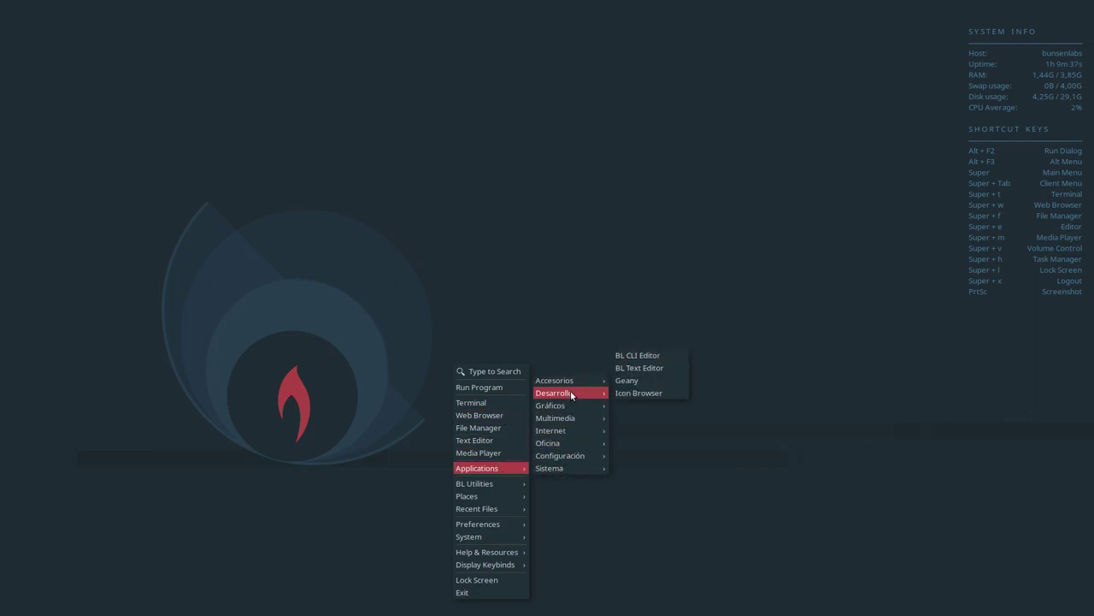
mouse_move(564, 454)
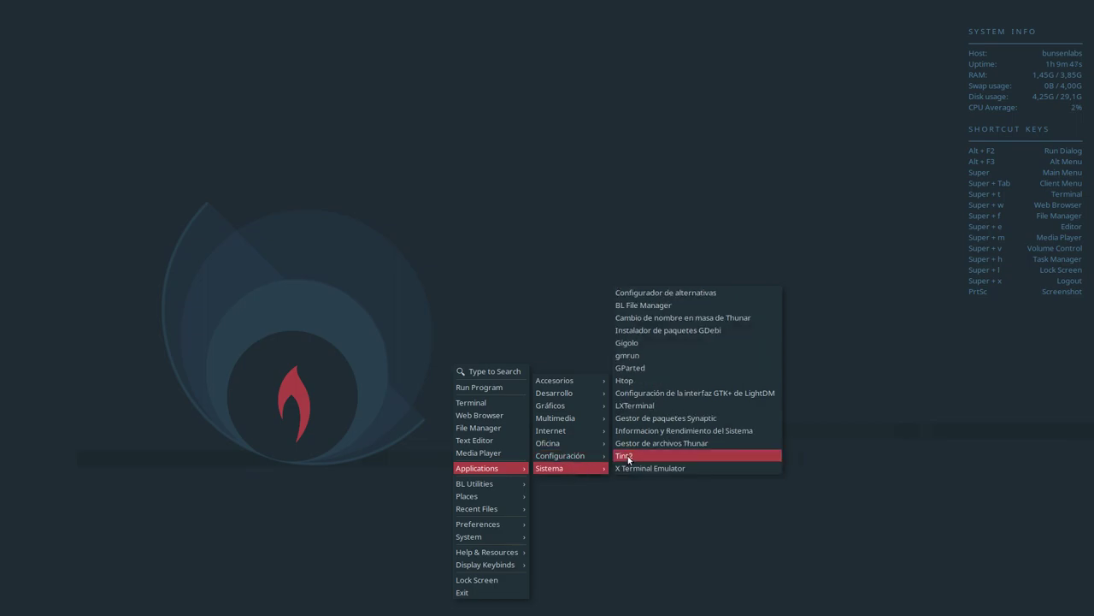
left_click(628, 459)
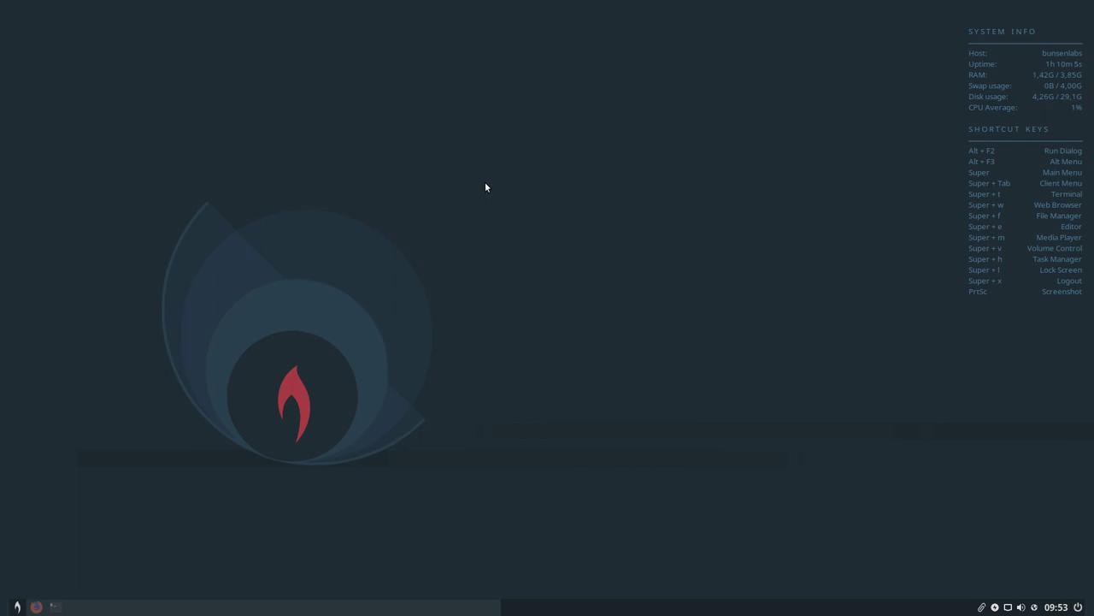
Open a terminal and run neofetch to display the system information
left_click(55, 606)
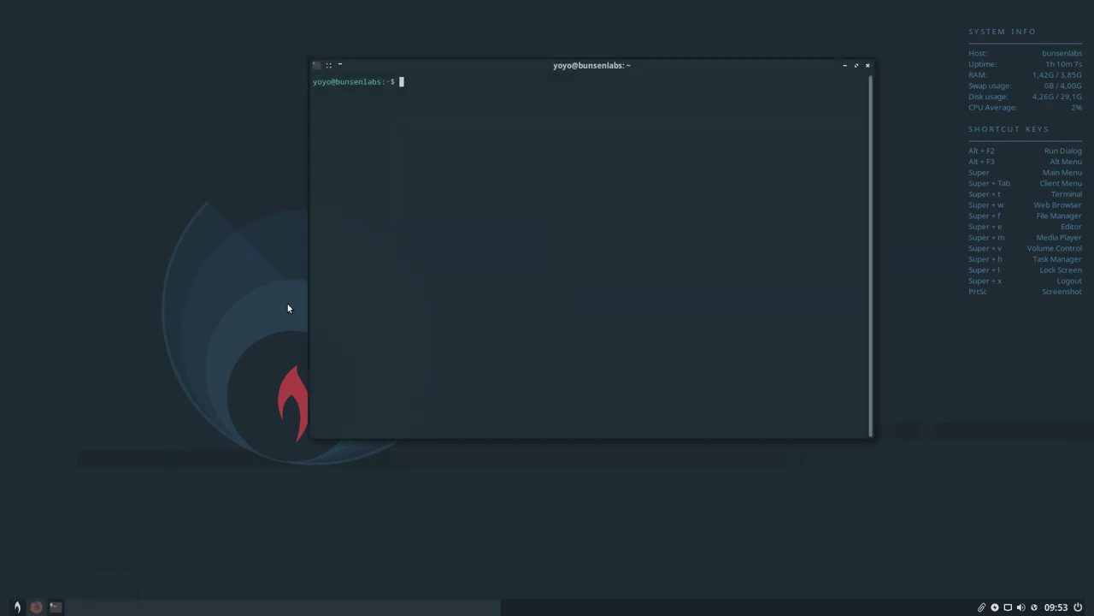
type("neofetch")
key("Return")
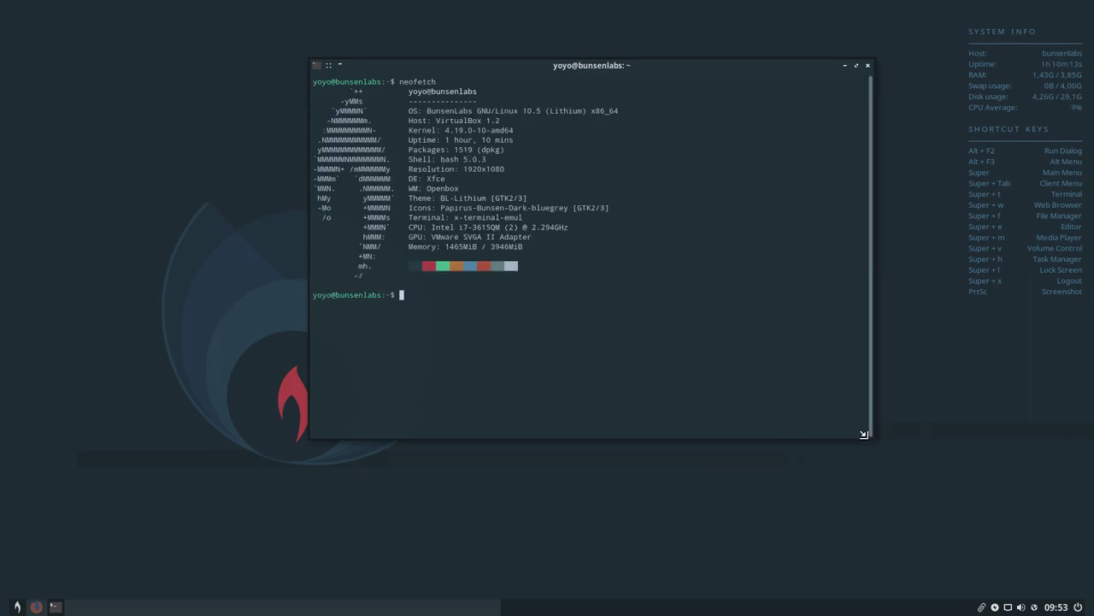
Shrink the terminal window to fit the neofetch output, move it around the desktop and minimize it
left_click_drag(870, 437, 724, 370)
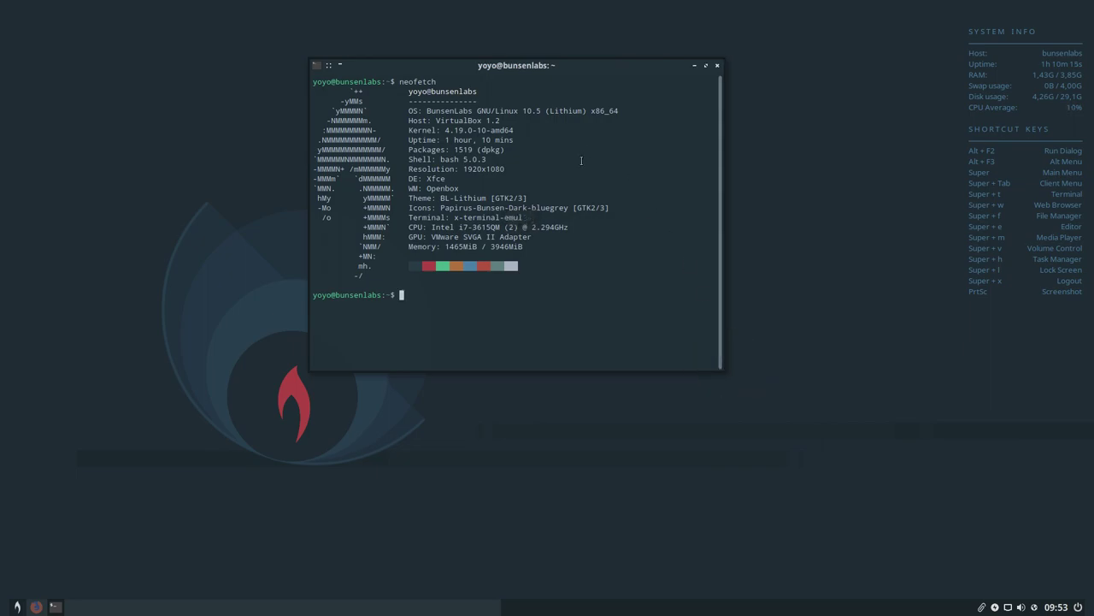
left_click_drag(540, 65, 664, 79)
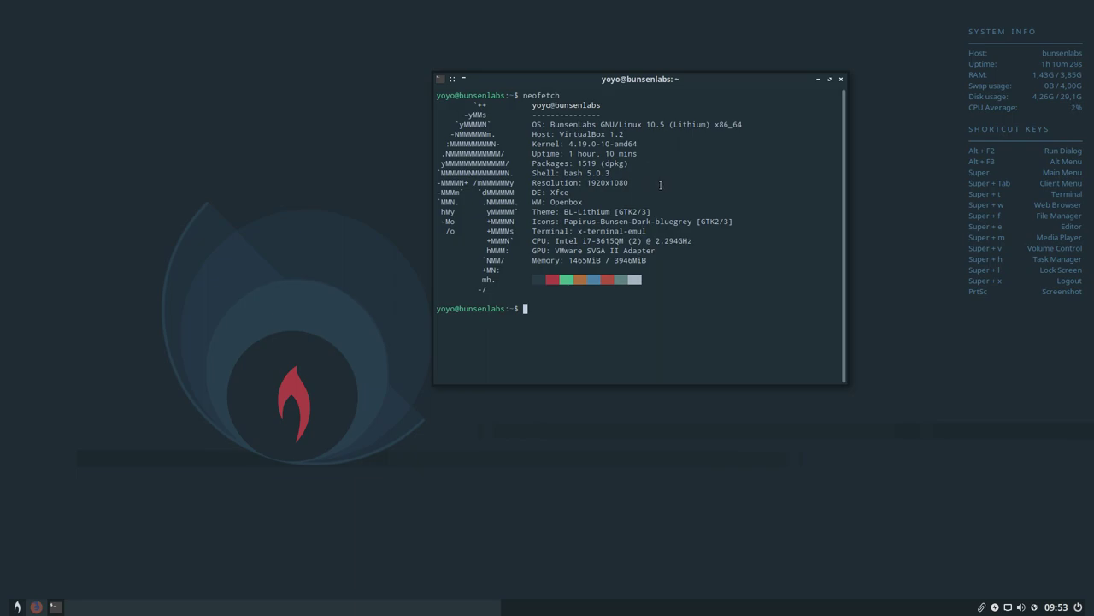
left_click_drag(691, 78, 581, 55)
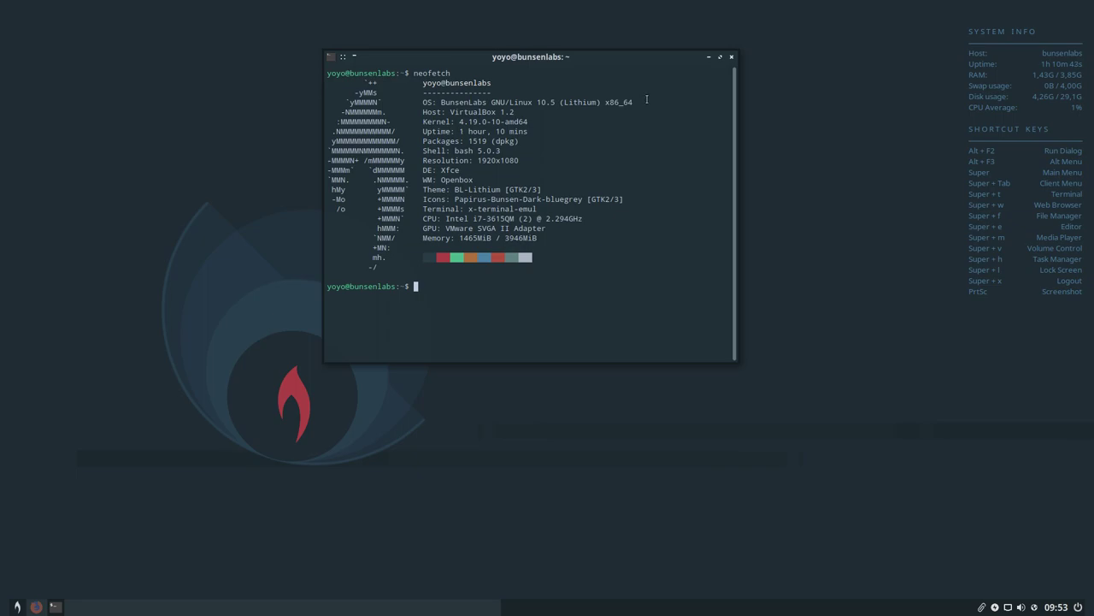
left_click_drag(633, 64, 524, 88)
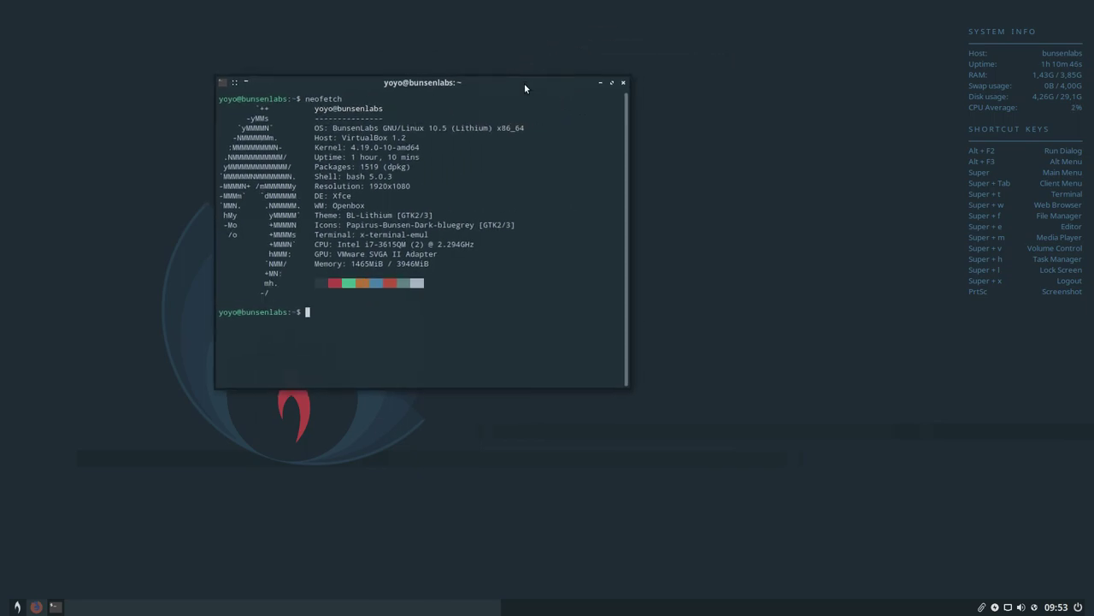
left_click(601, 82)
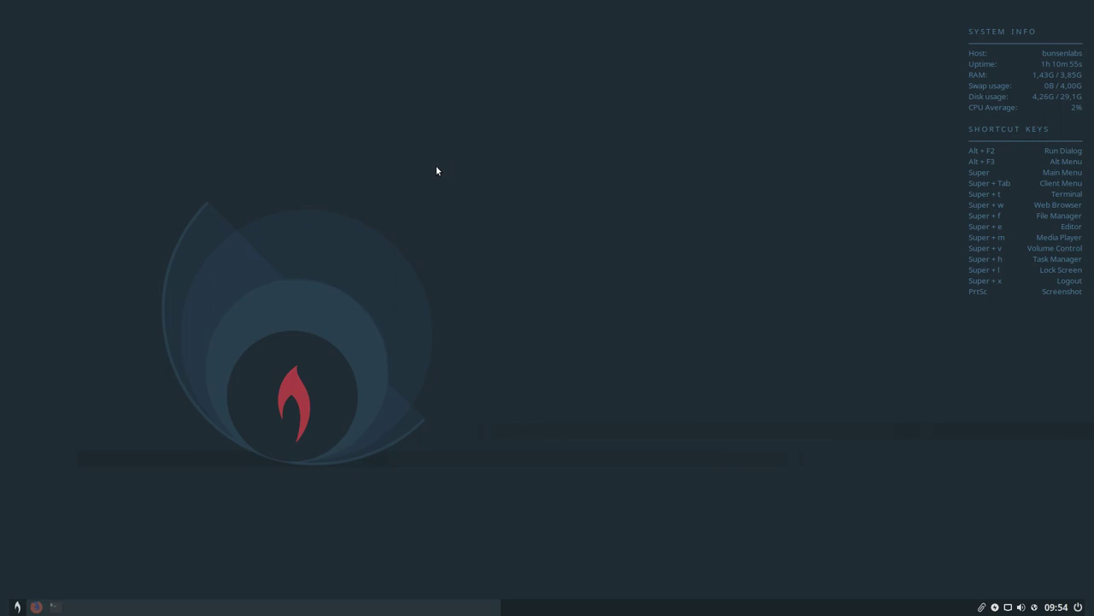
Open the Exit dialog from the desktop menu, look at the session options and dismiss it without choosing one
right_click(457, 135)
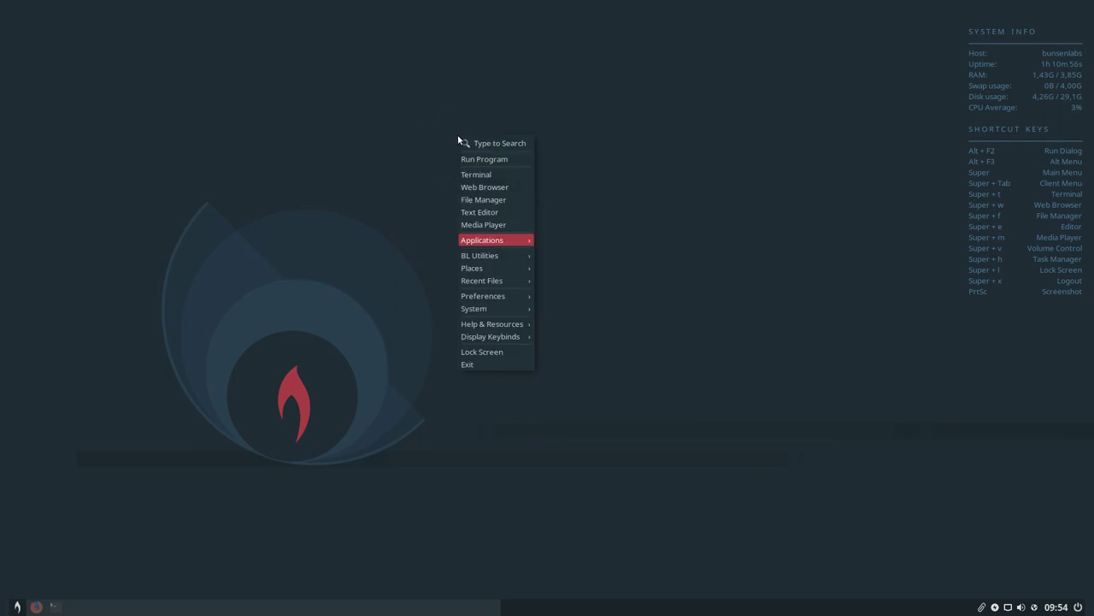
left_click(493, 364)
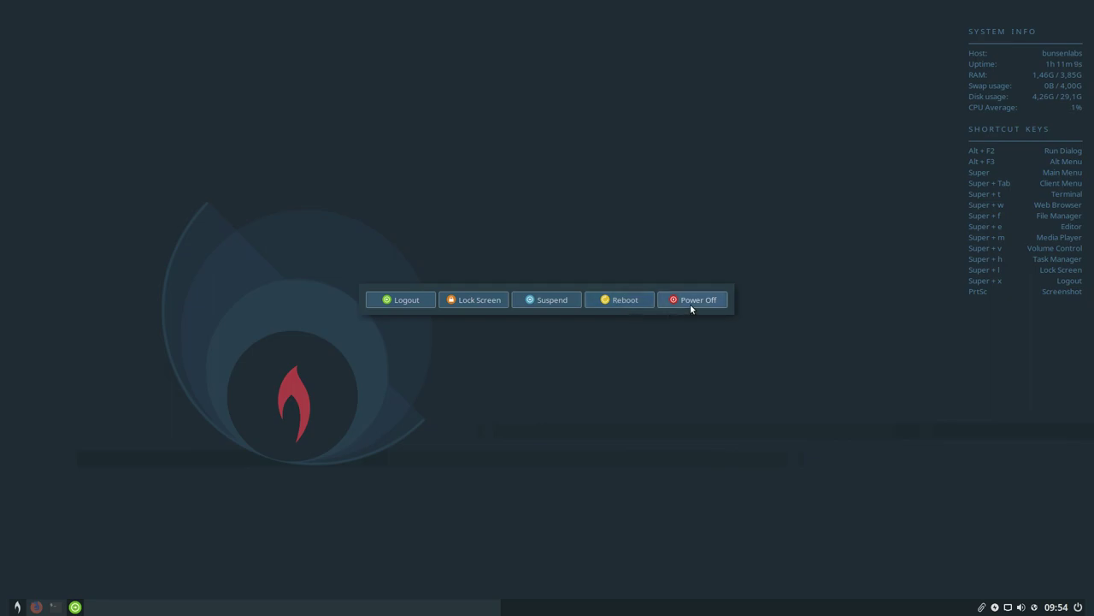
key("Escape")
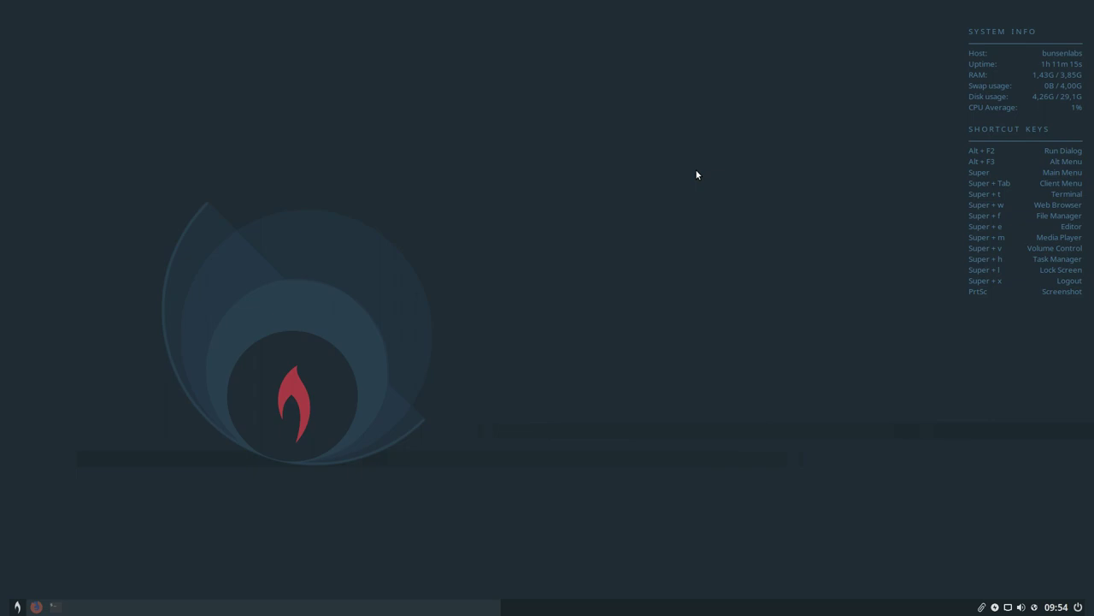
Restore the minimized terminal and move it beside the wallpaper logo, clear of the system info panel
left_click(54, 606)
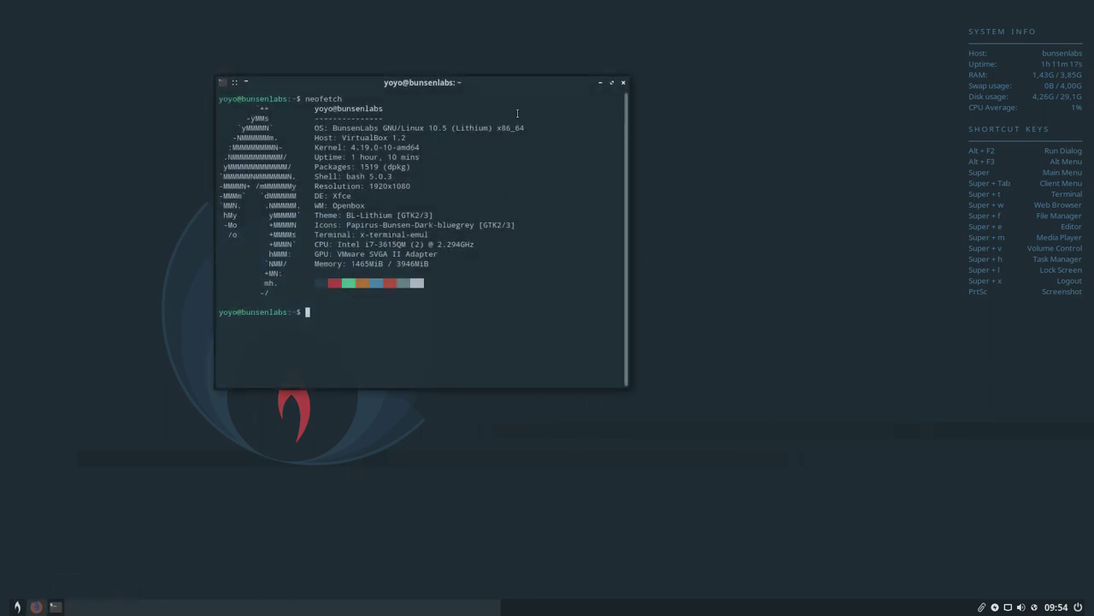
left_click_drag(518, 90, 749, 41)
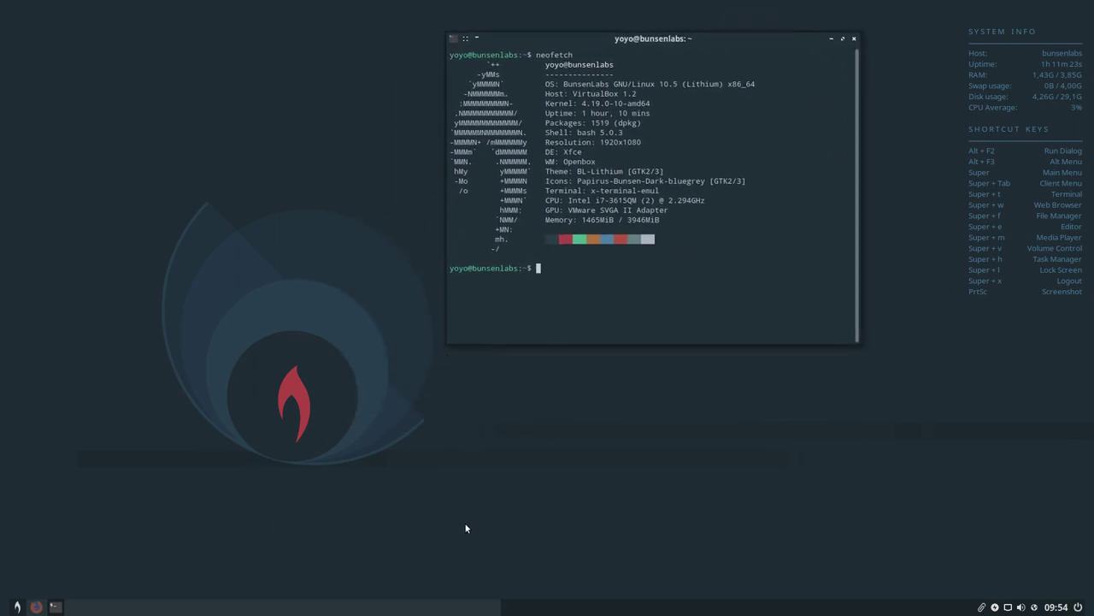